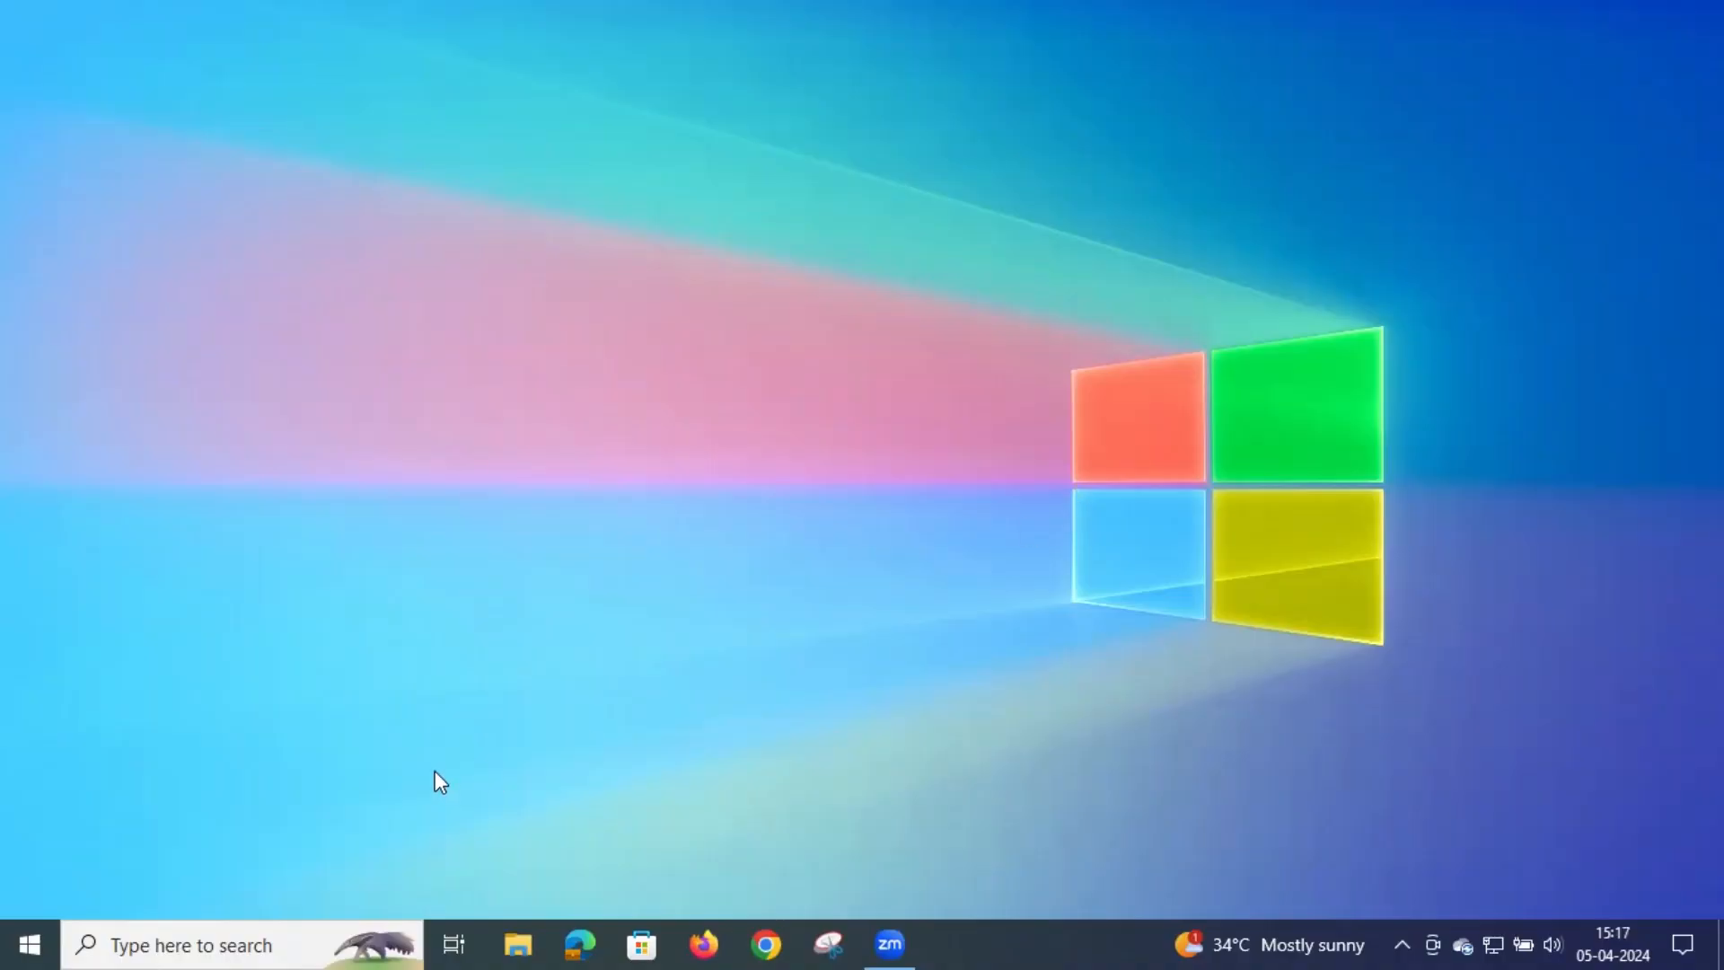
Step: Find Power BI Desktop through the Windows search and launch it
click(222, 945)
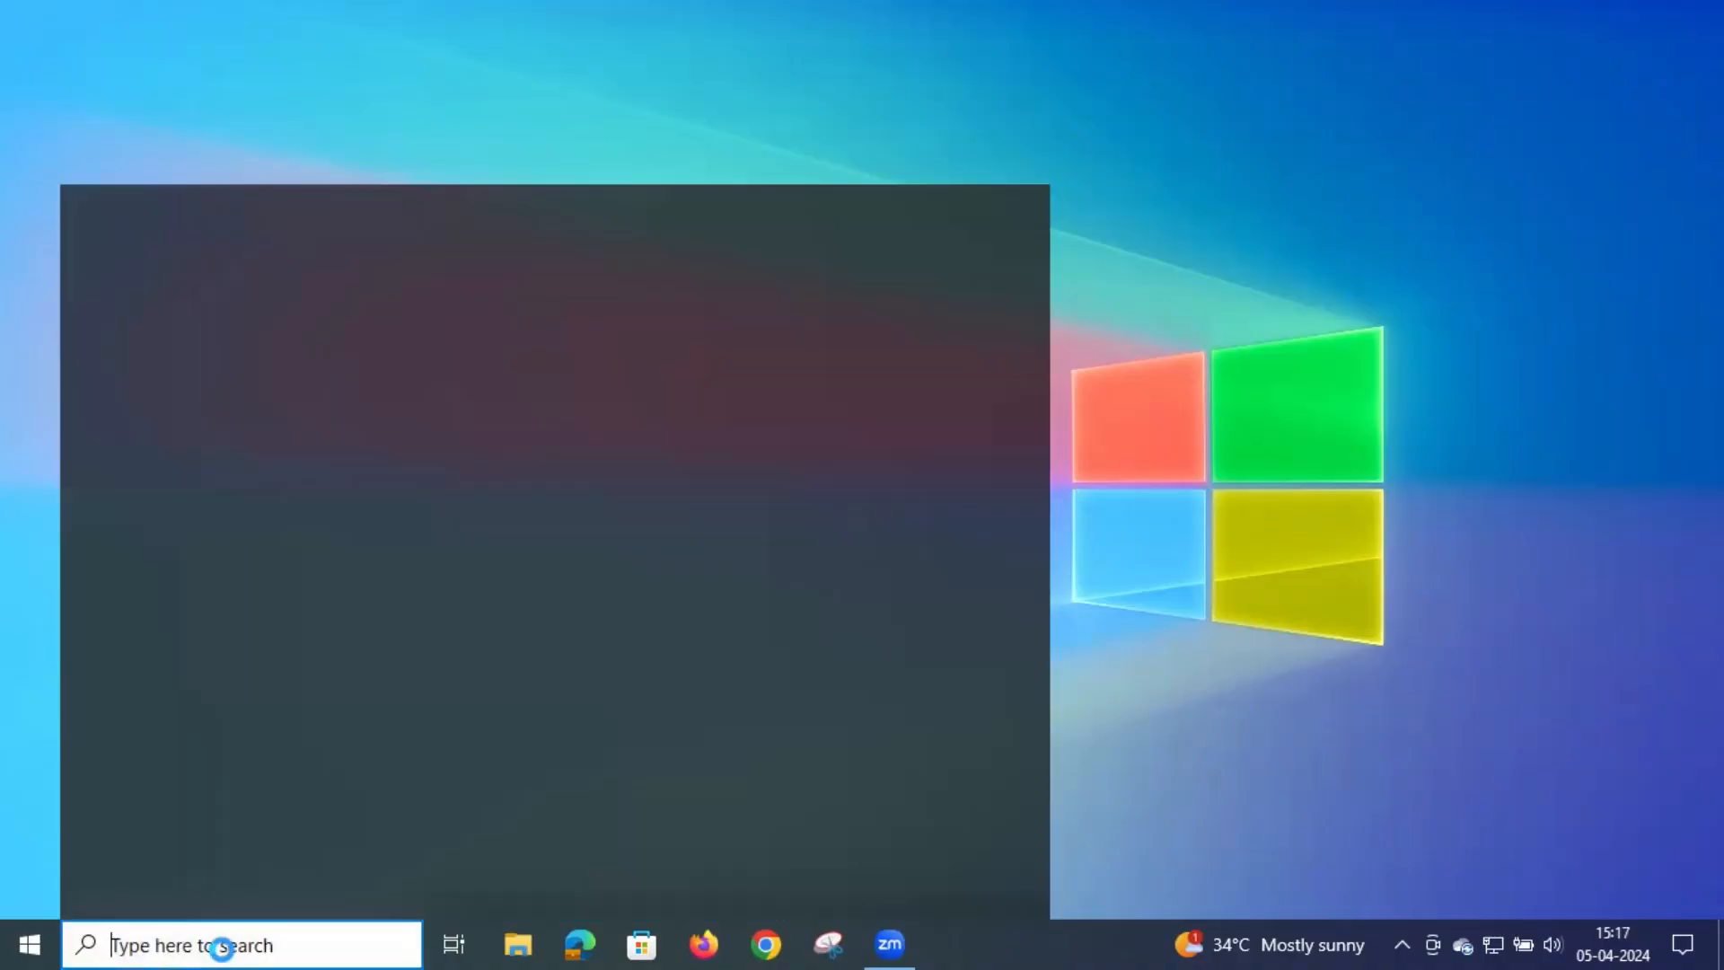
text(poer)
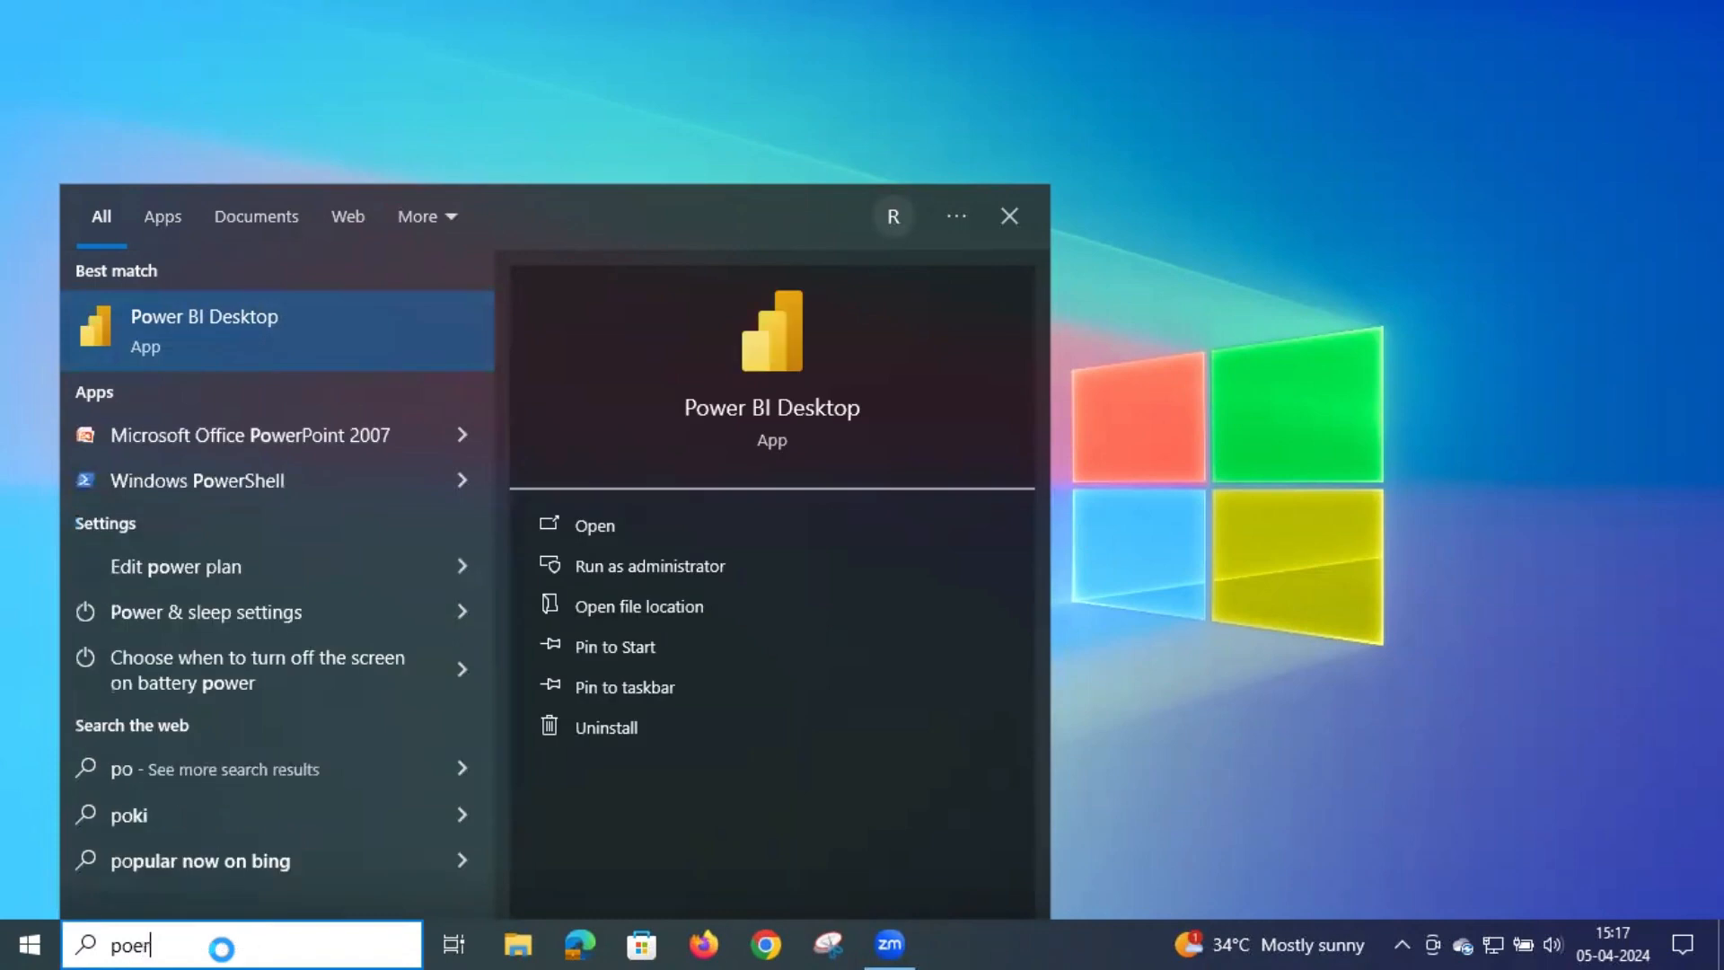
key(BackSpace)
key(BackSpace)
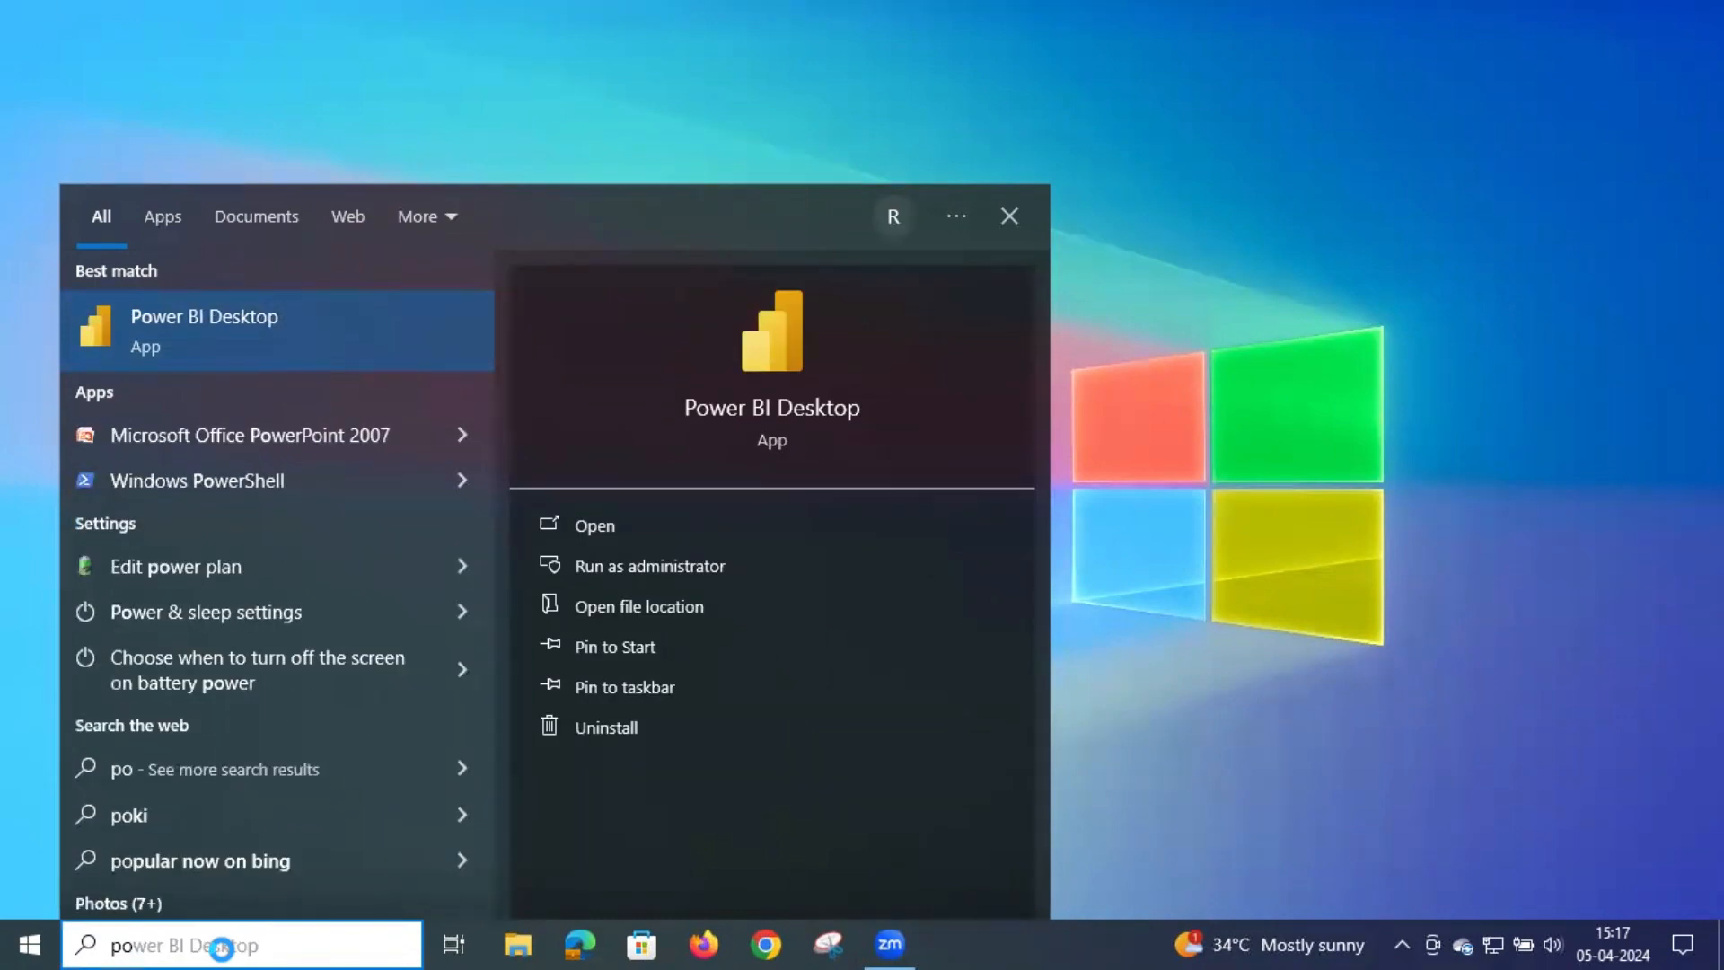
key(Tab)
key(Return)
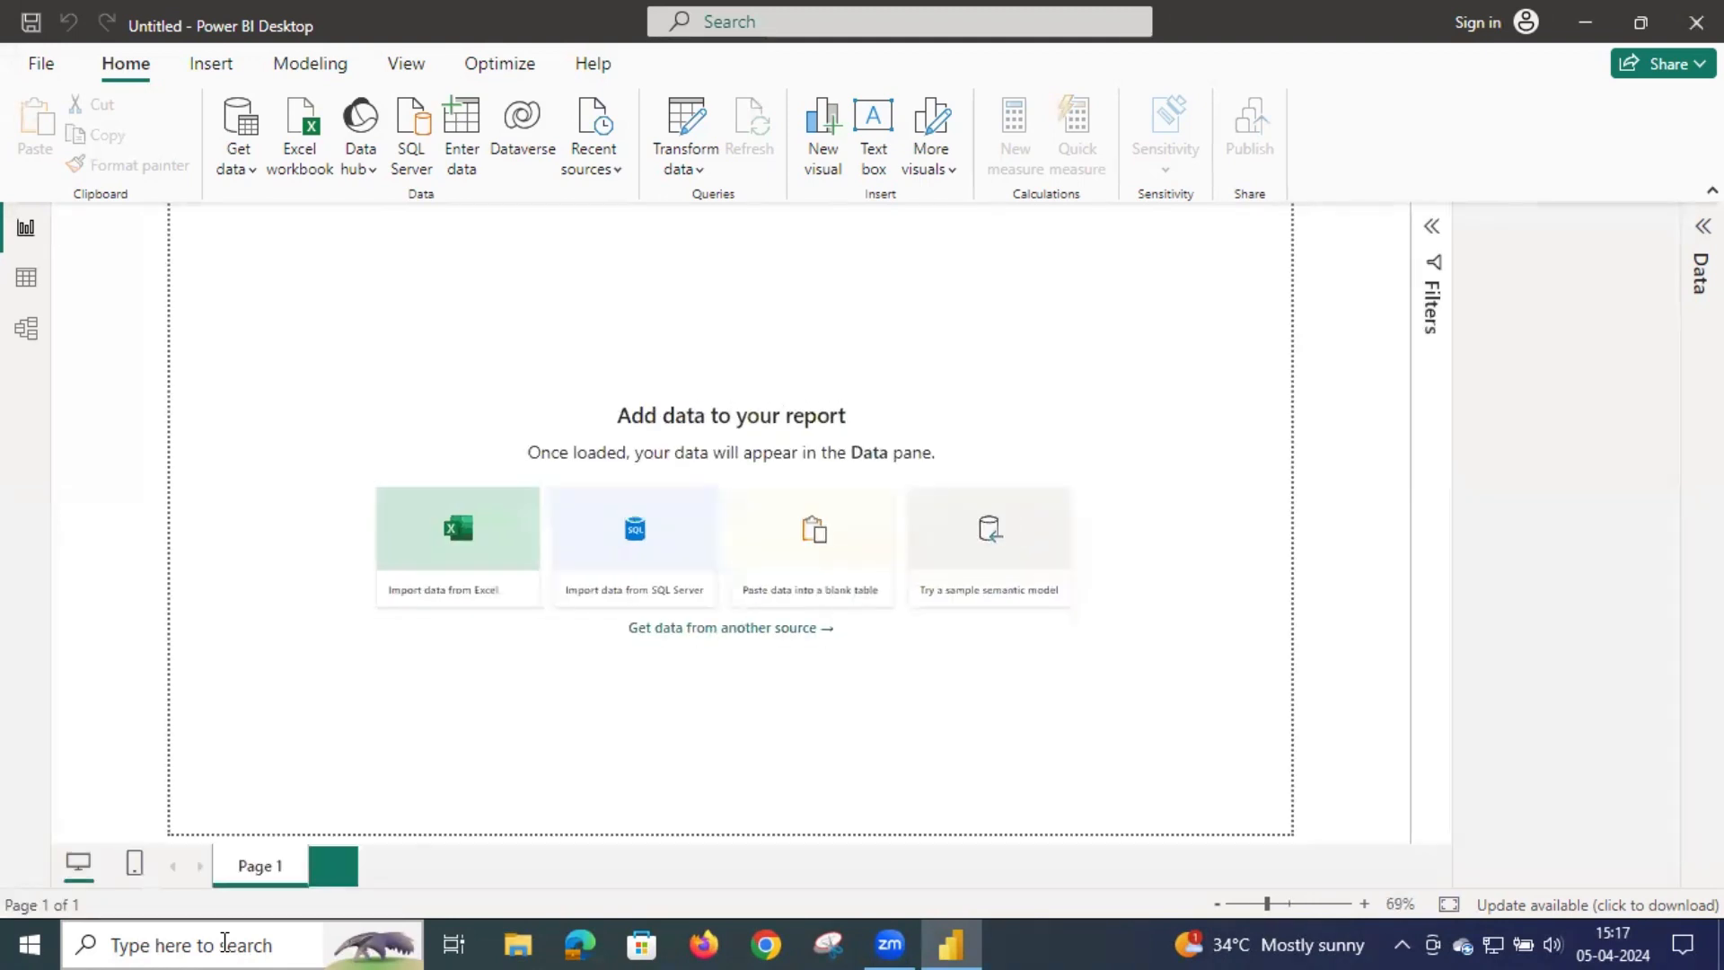
Step: Import the SAMPLE DATA sheet from the Excel workbook SALES DATA .xlsx in Downloads and load it into the report
click(466, 544)
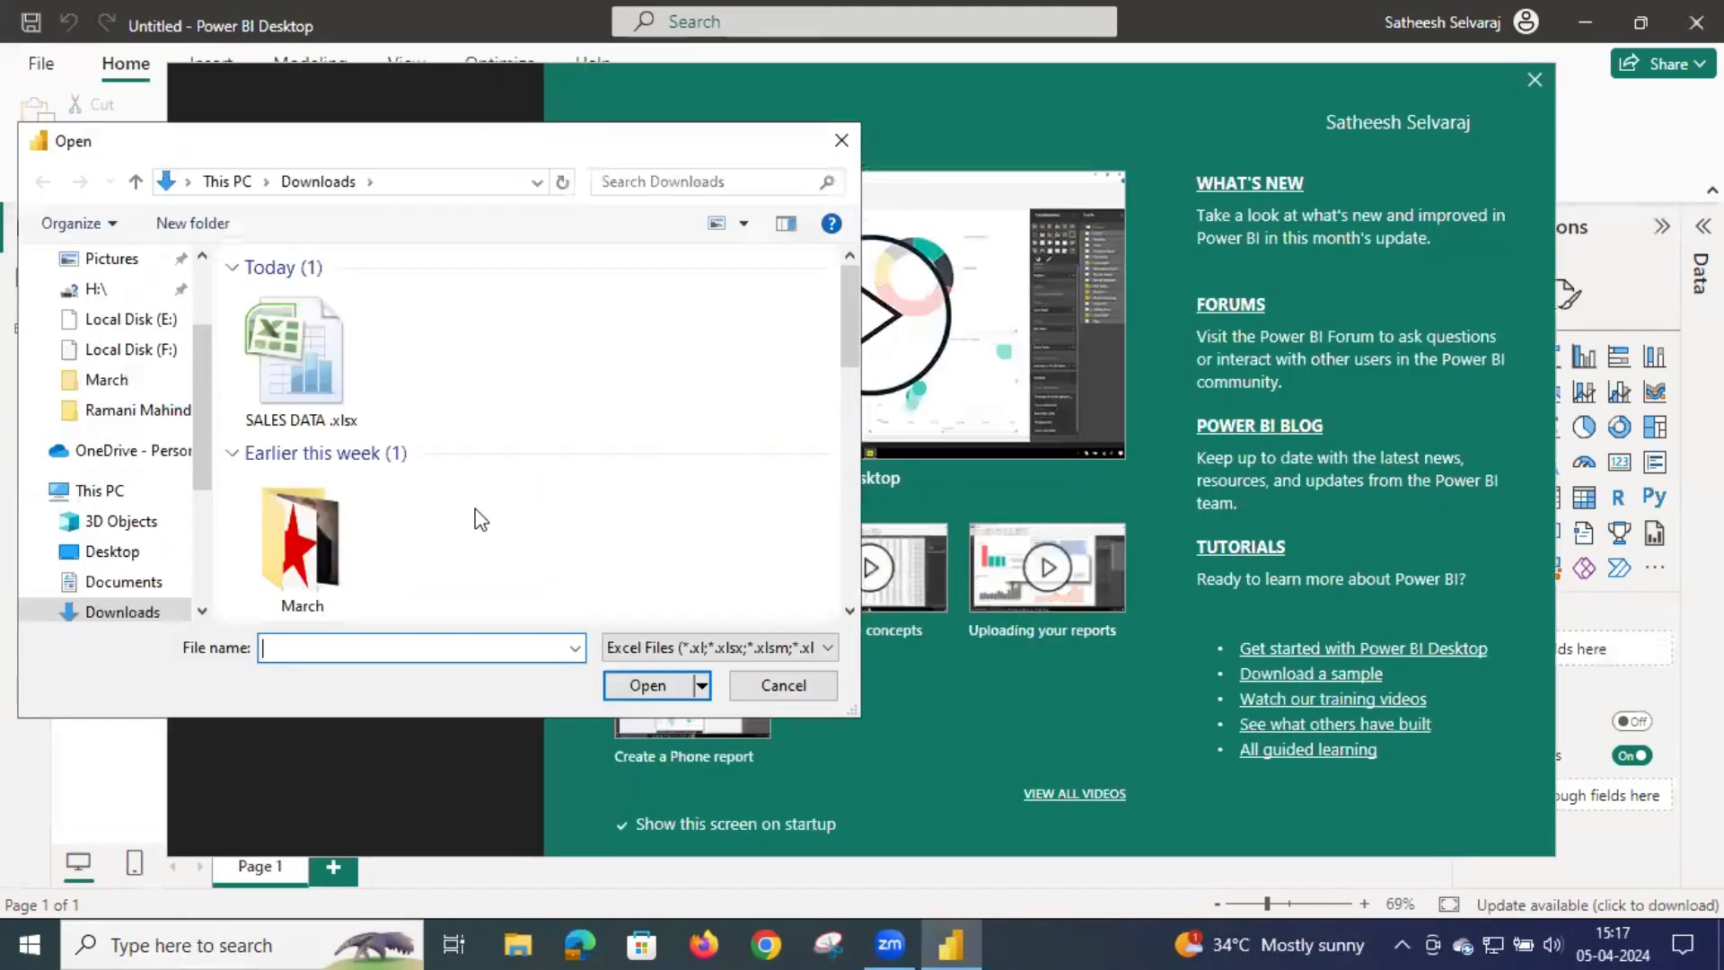
click(294, 374)
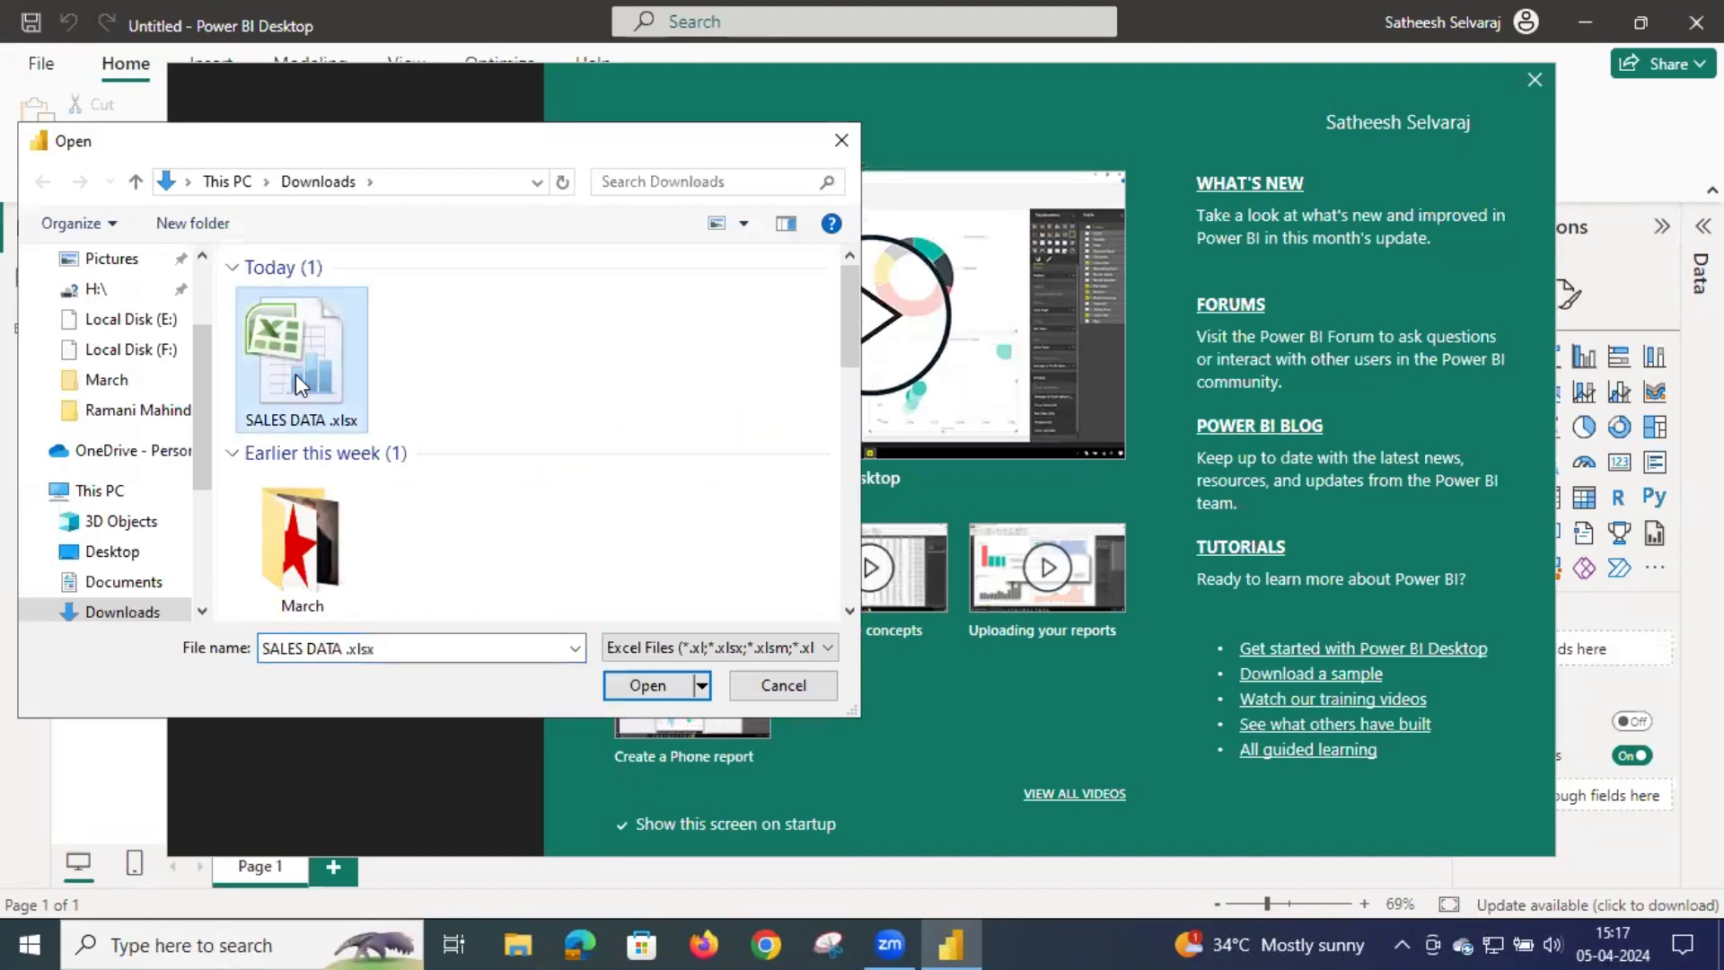
click(646, 685)
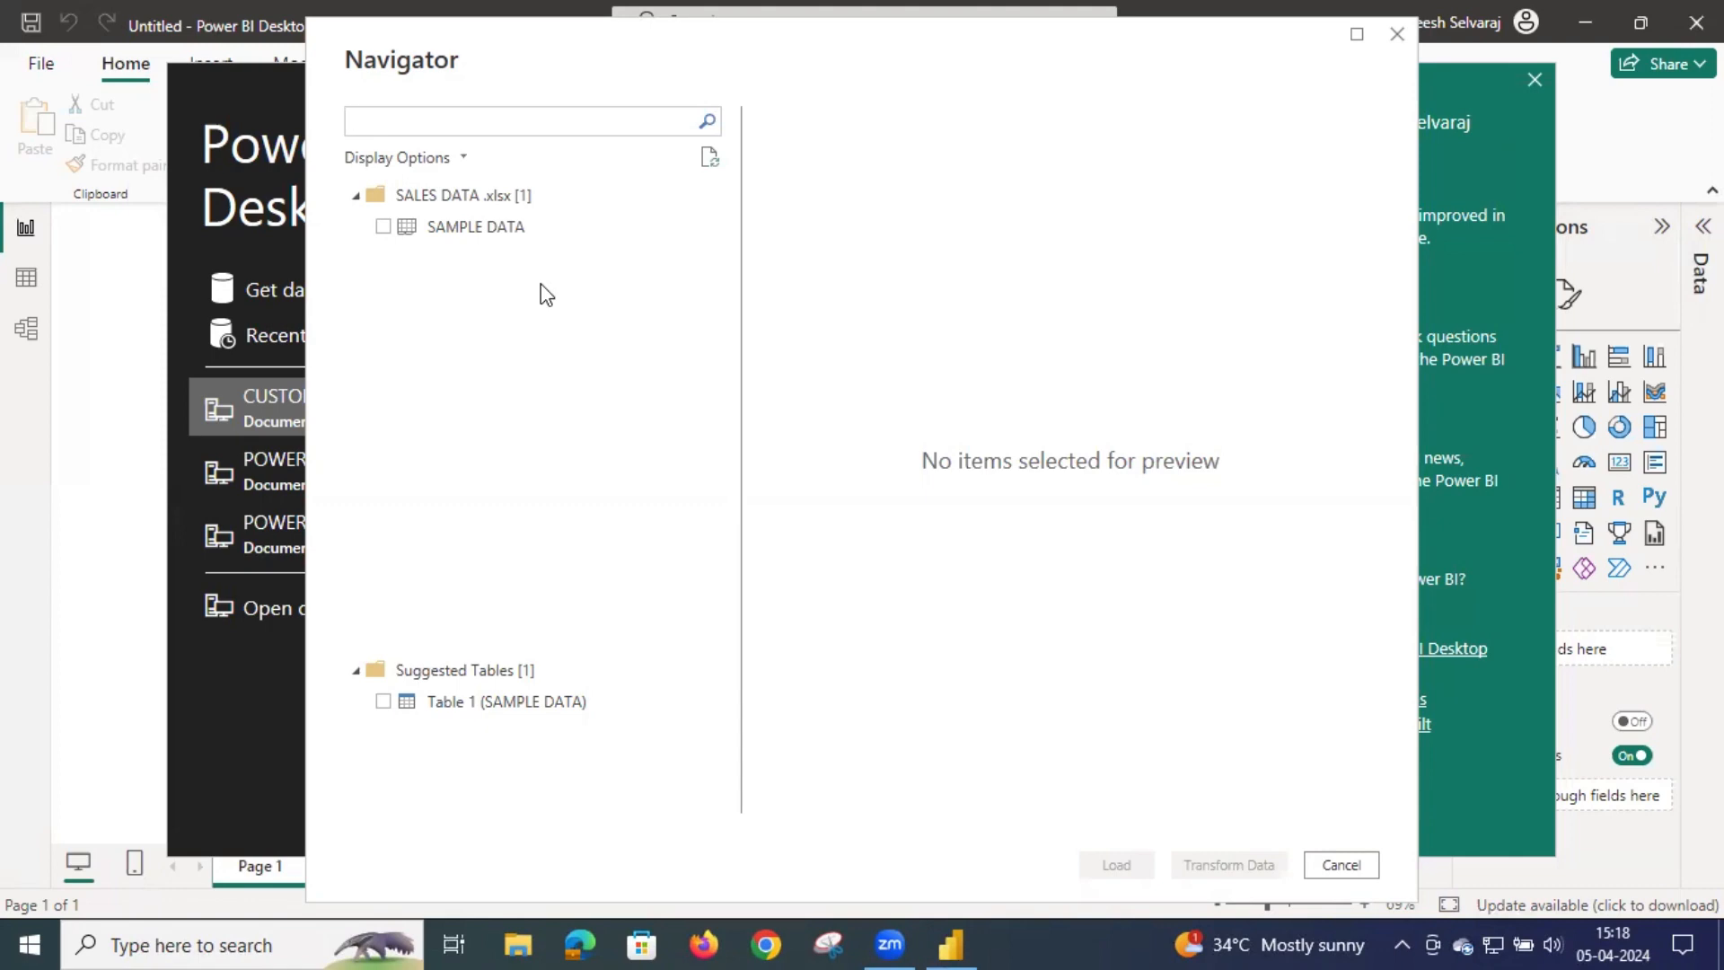
click(384, 227)
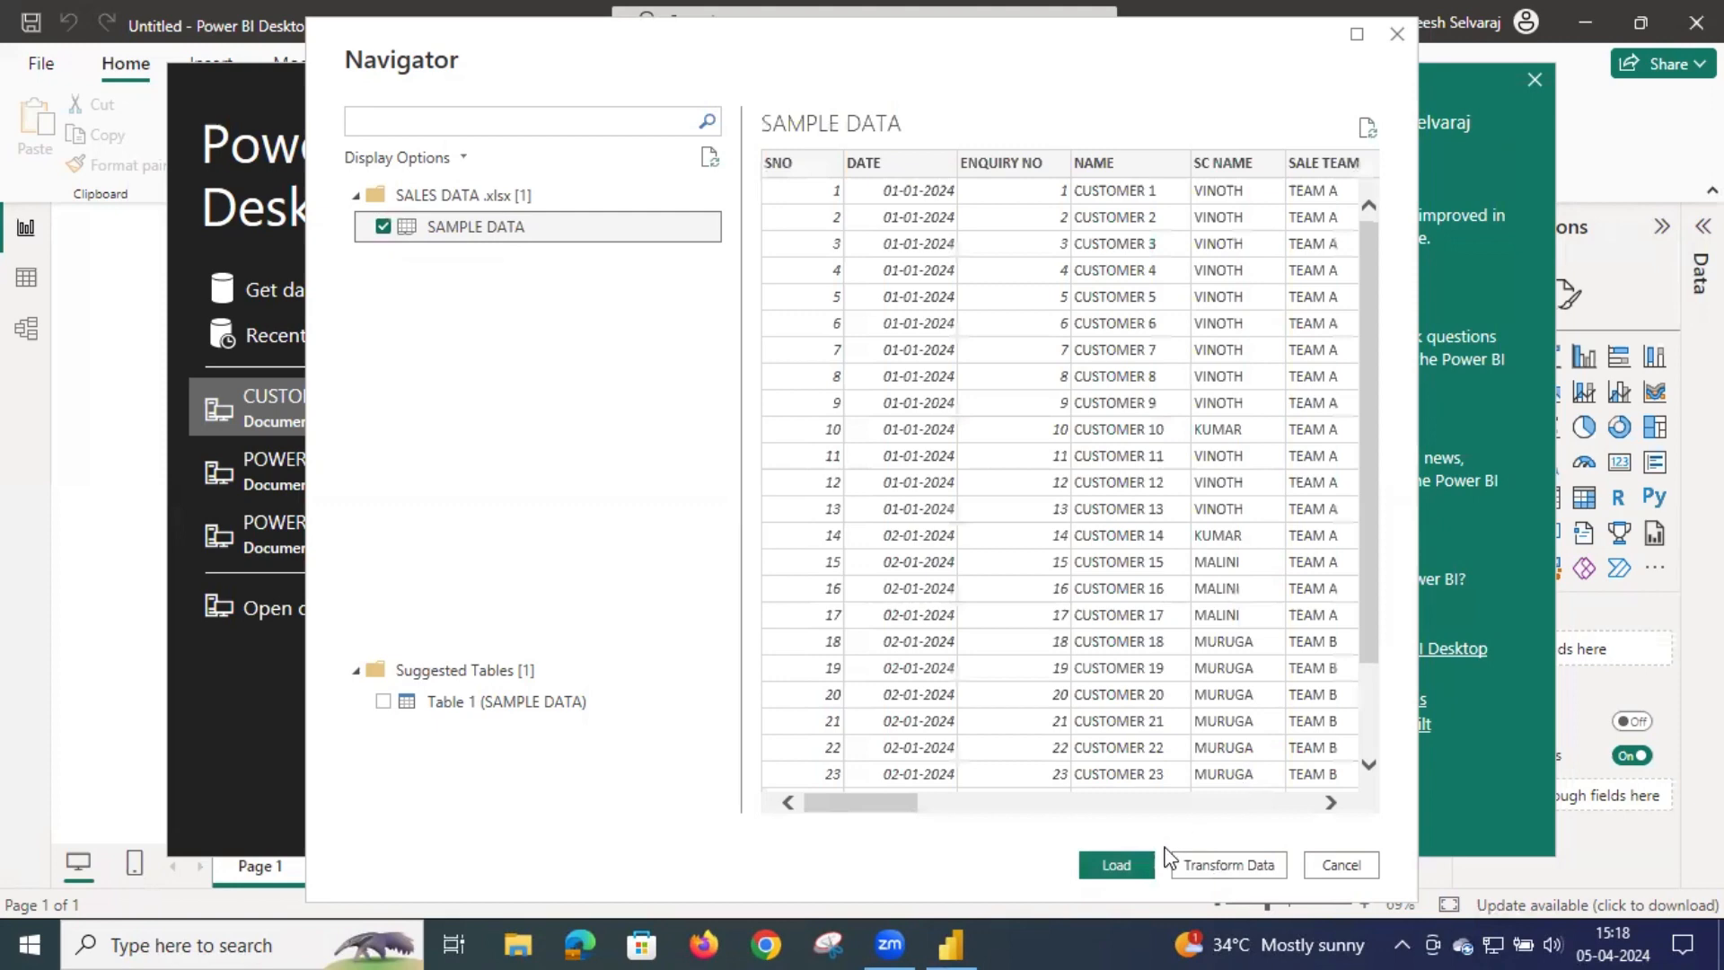
click(1118, 865)
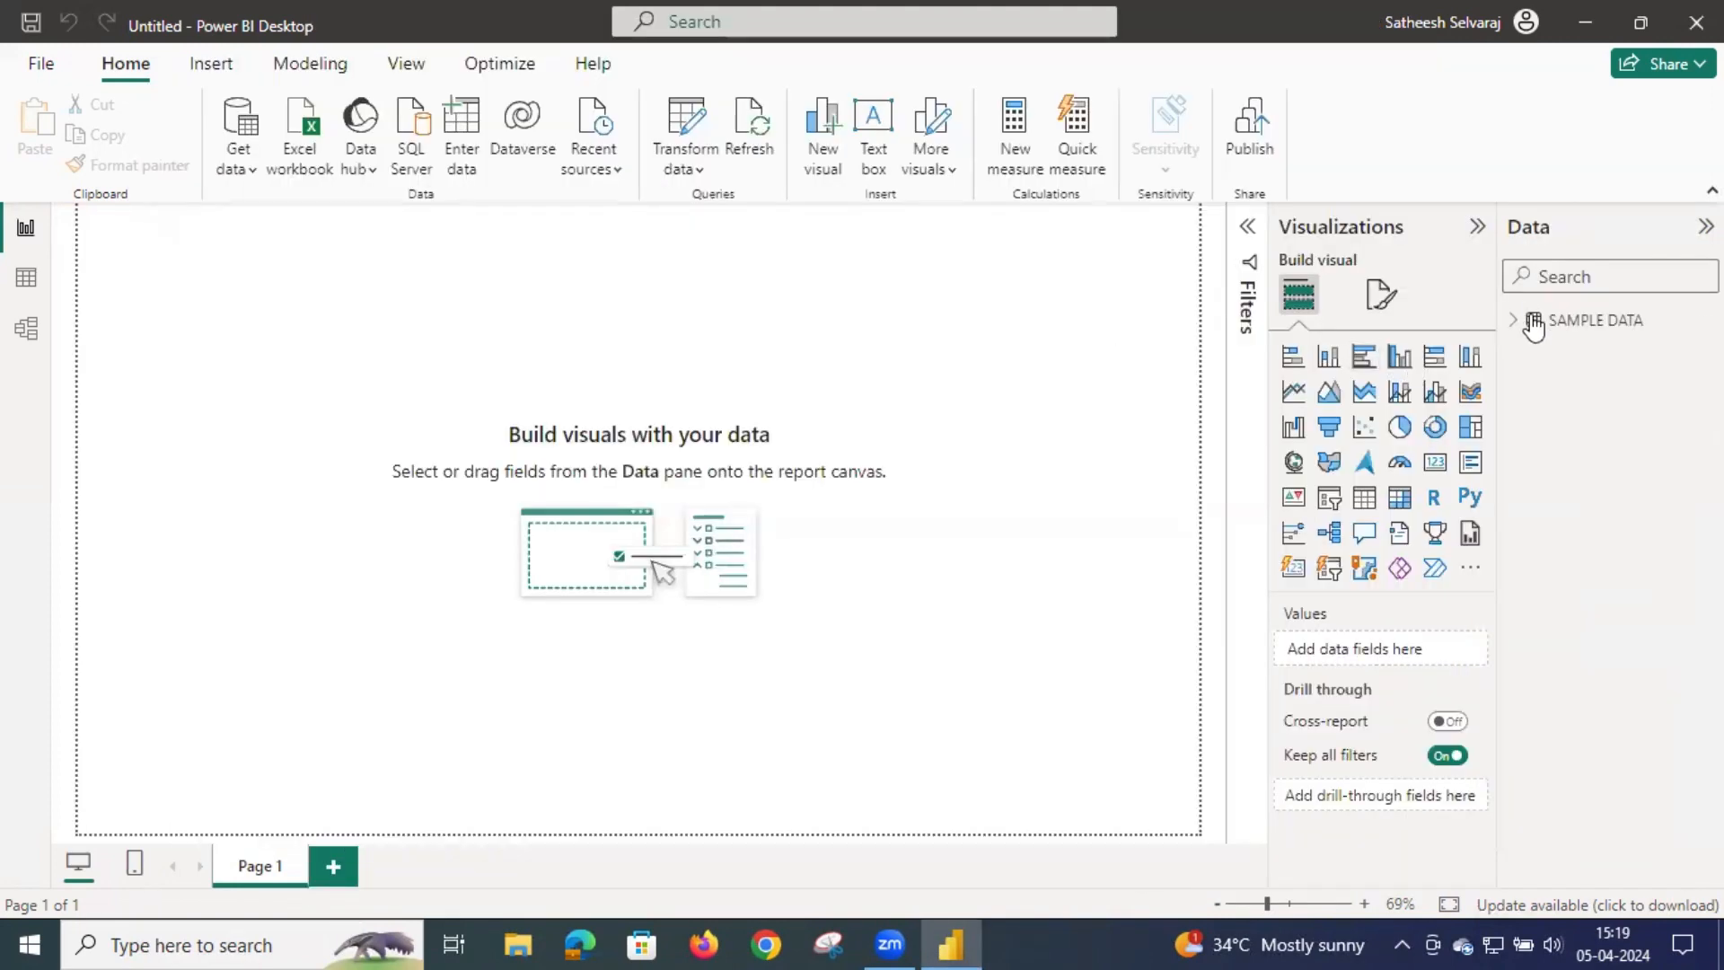
Step: Expand the SAMPLE DATA table and look through its fields
click(1532, 330)
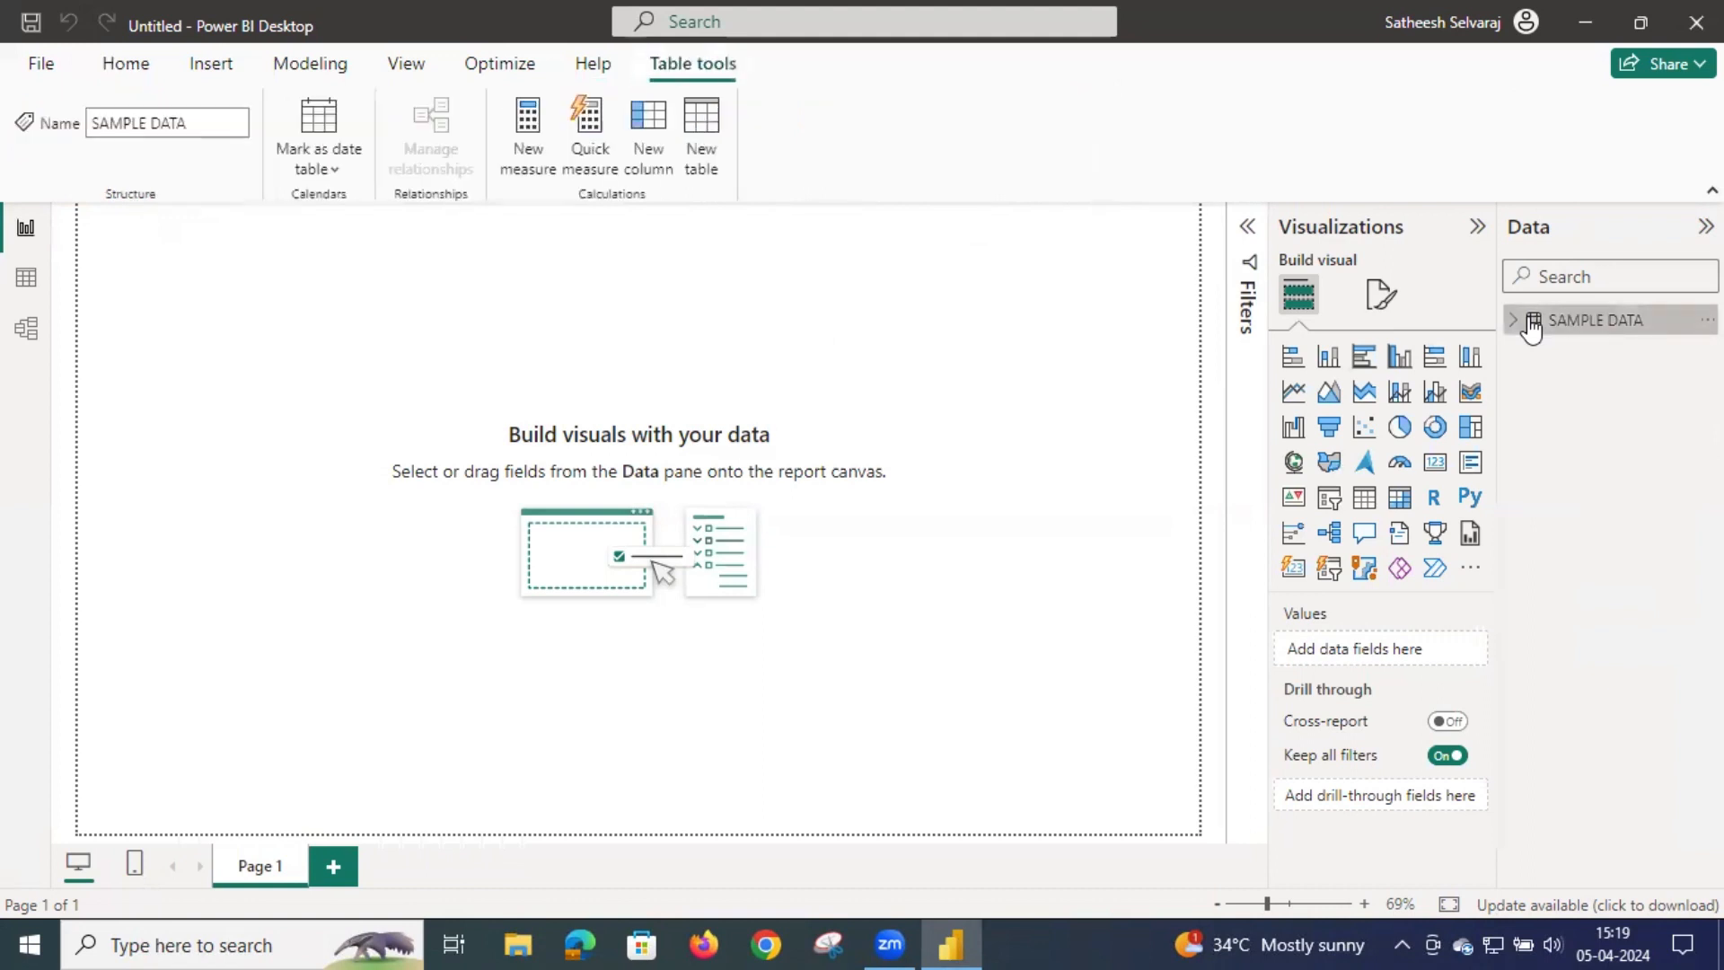
click(1516, 323)
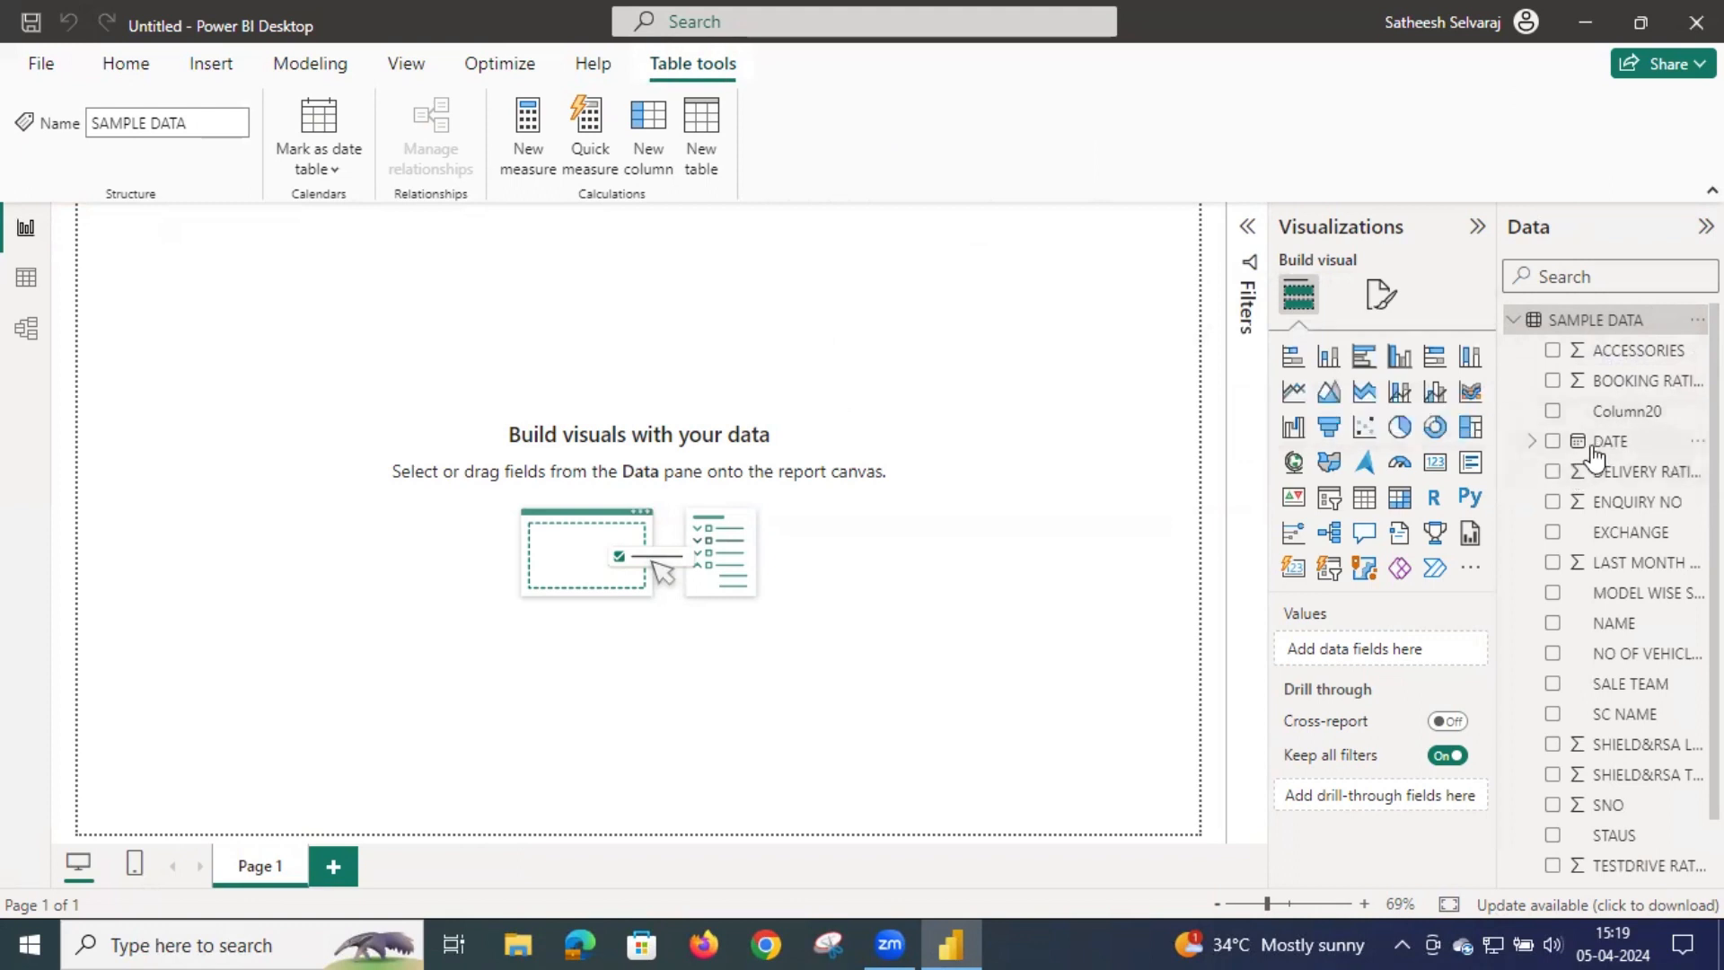
scroll(1581, 539, down, 2)
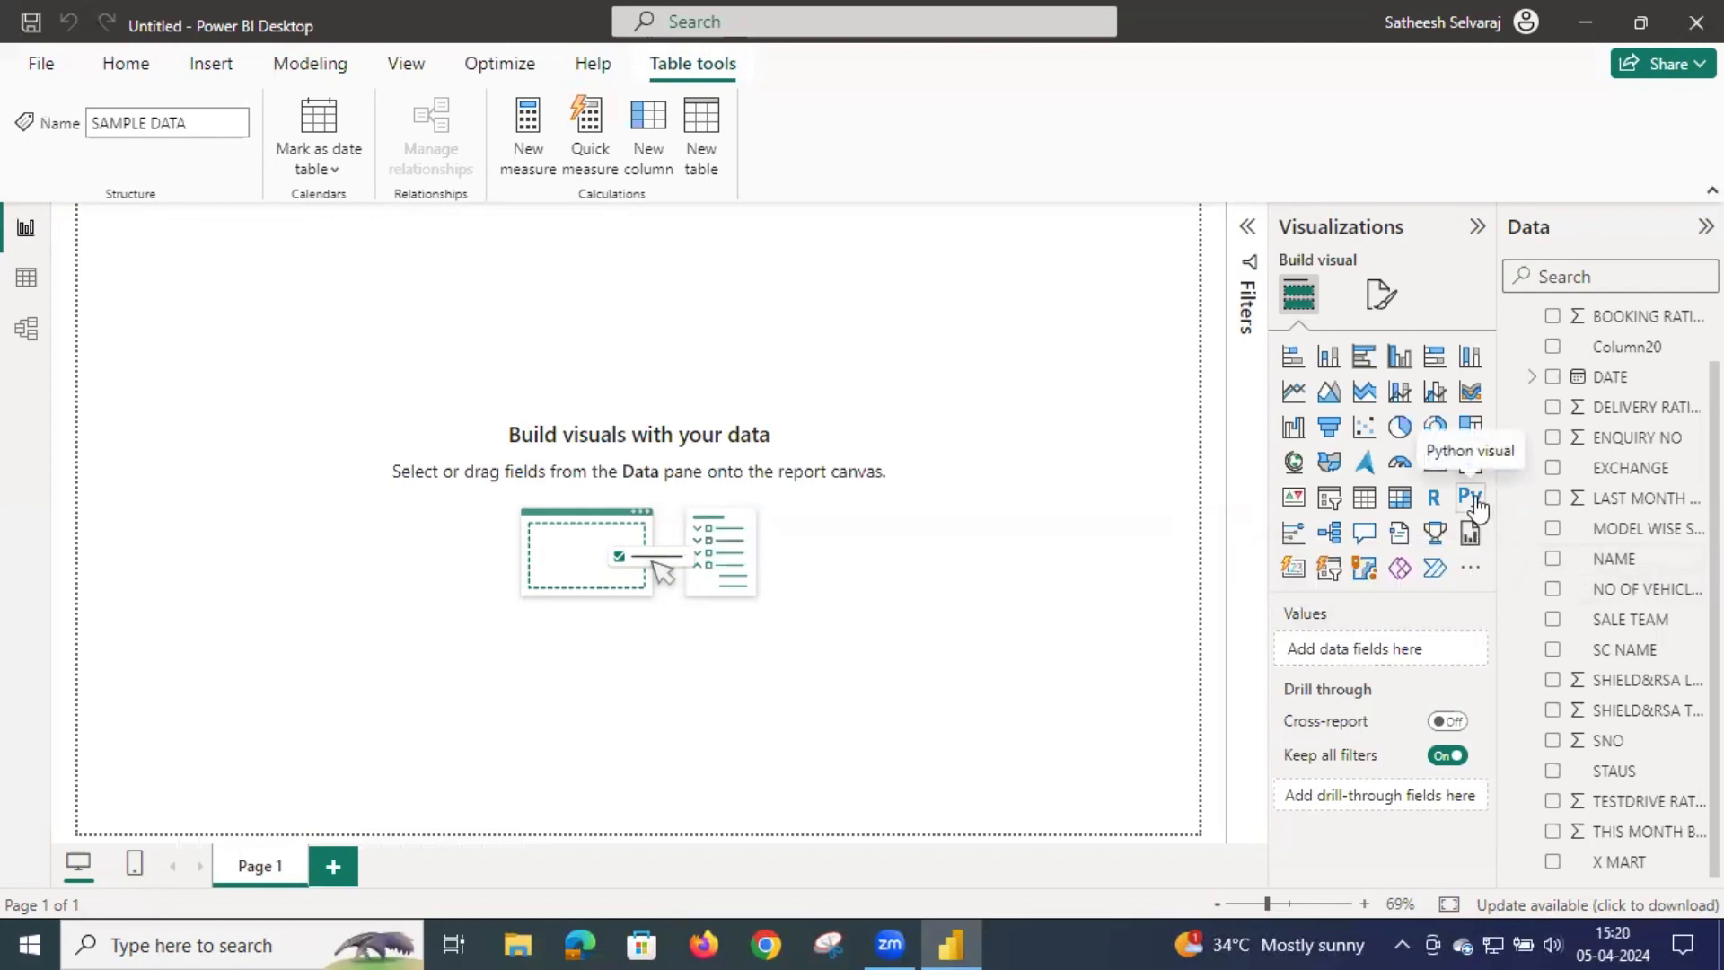
Step: Add an empty stacked column chart to the report page and enlarge it in the page's upper-left corner
click(244, 304)
click(210, 63)
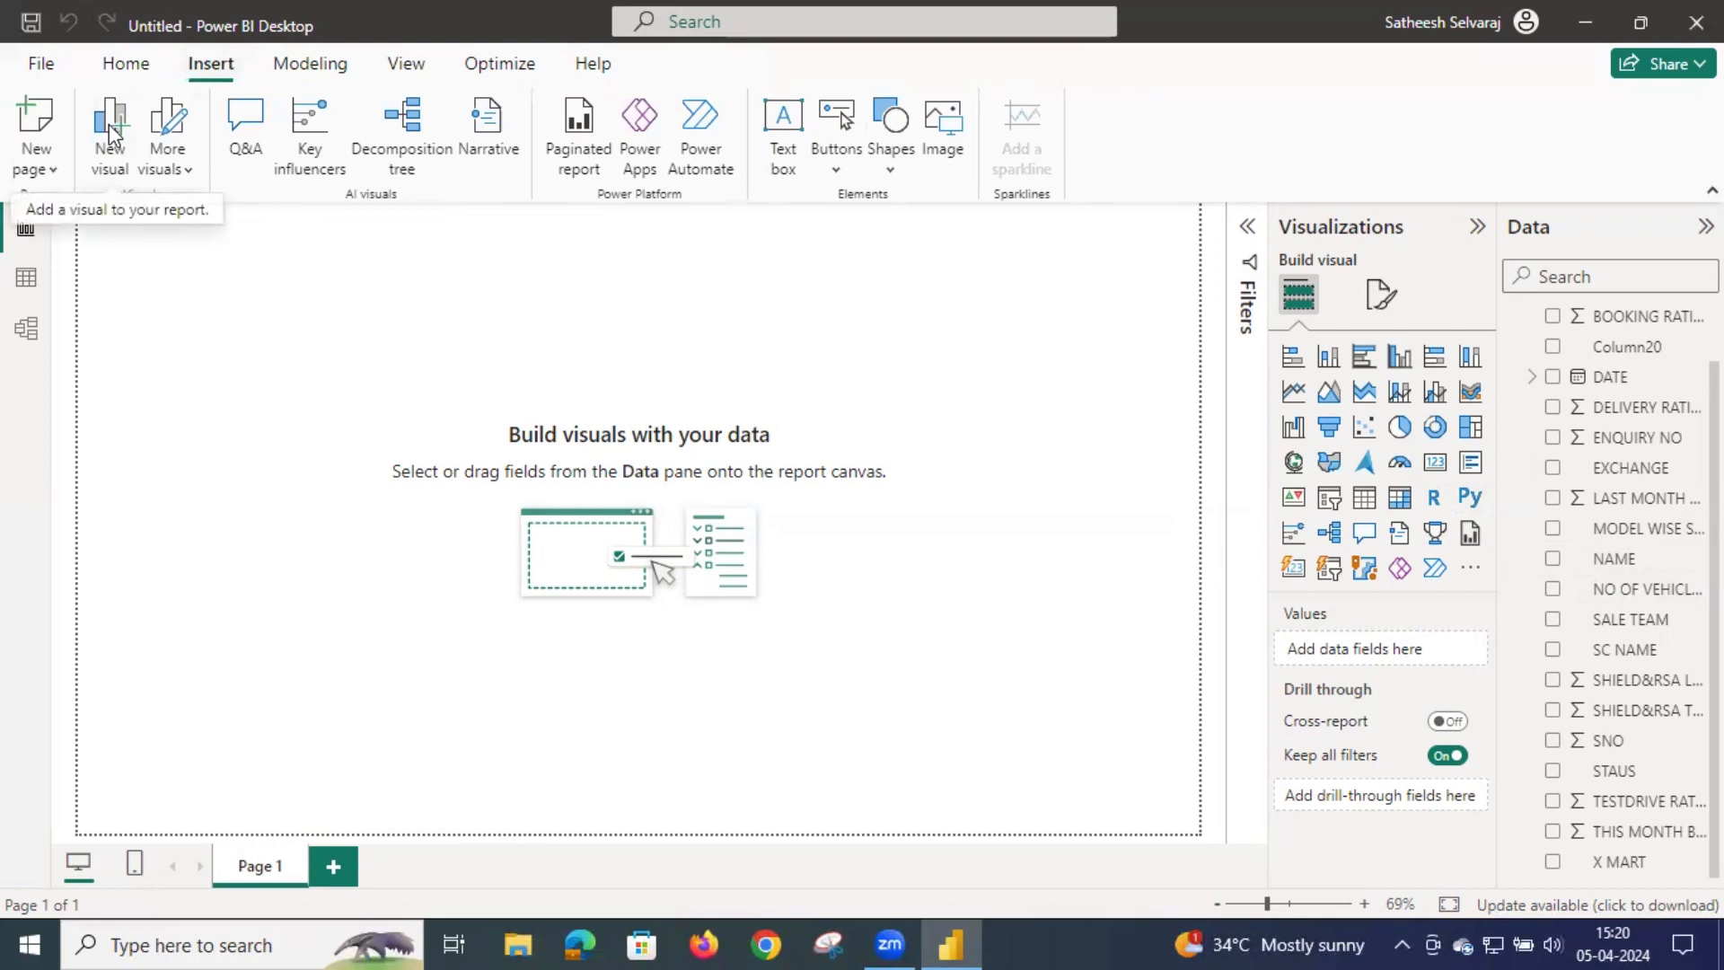
click(1338, 363)
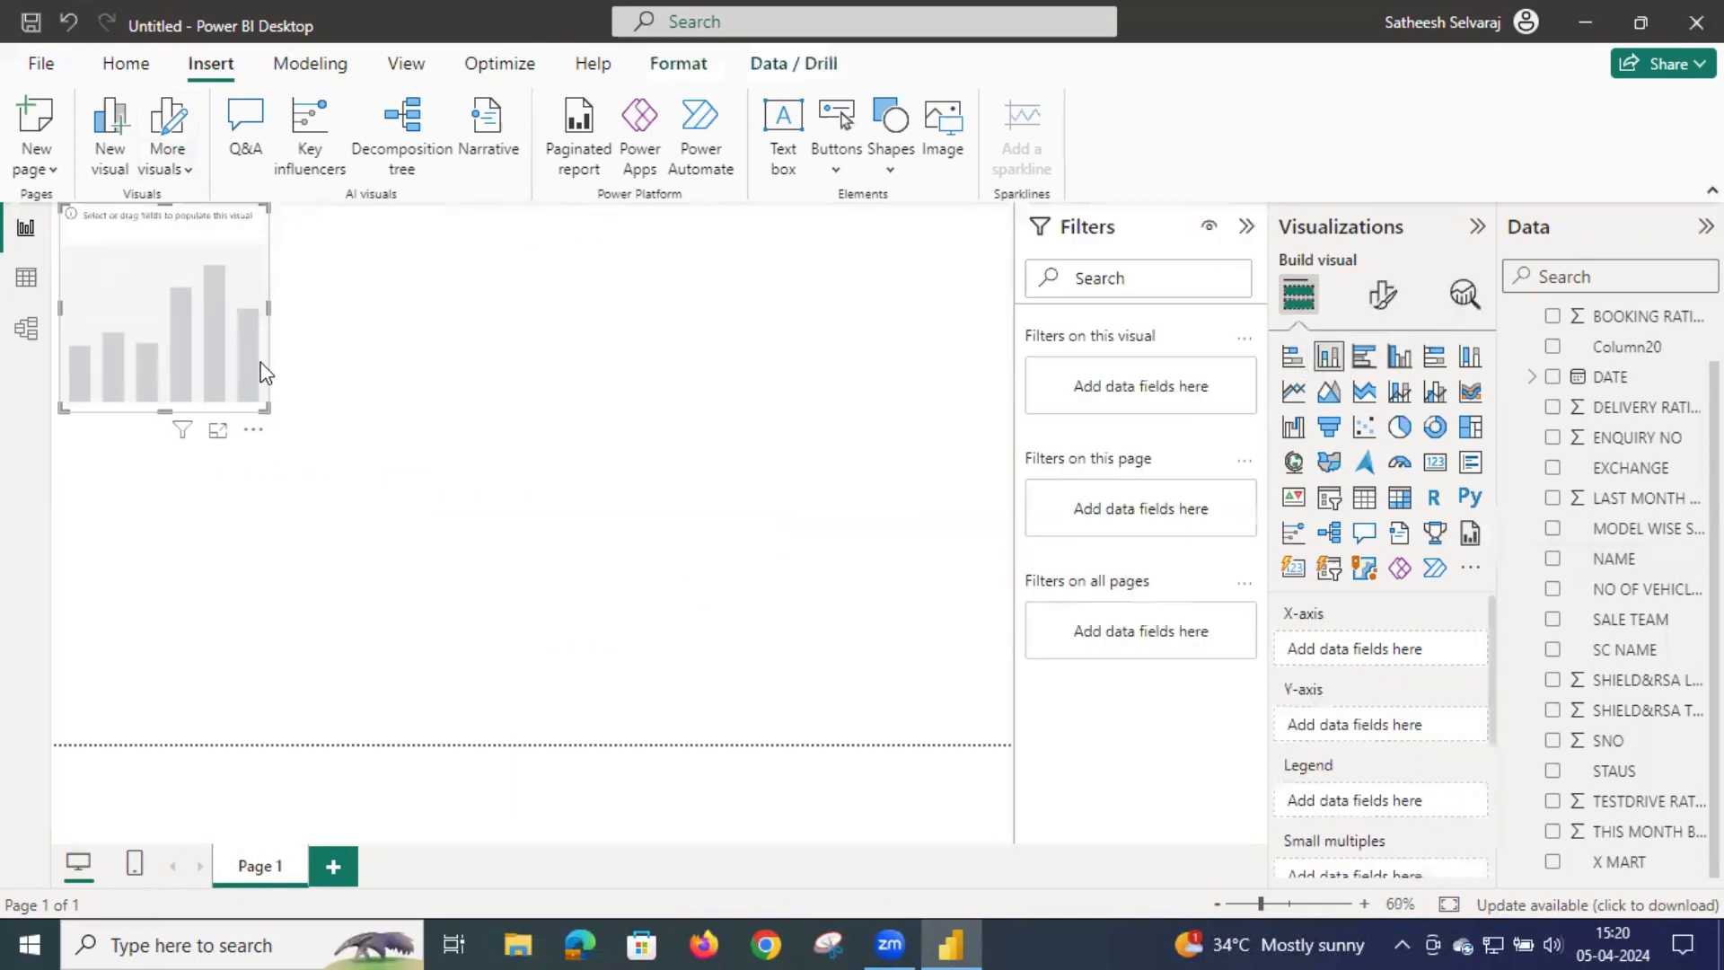
drag(260, 408, 382, 460)
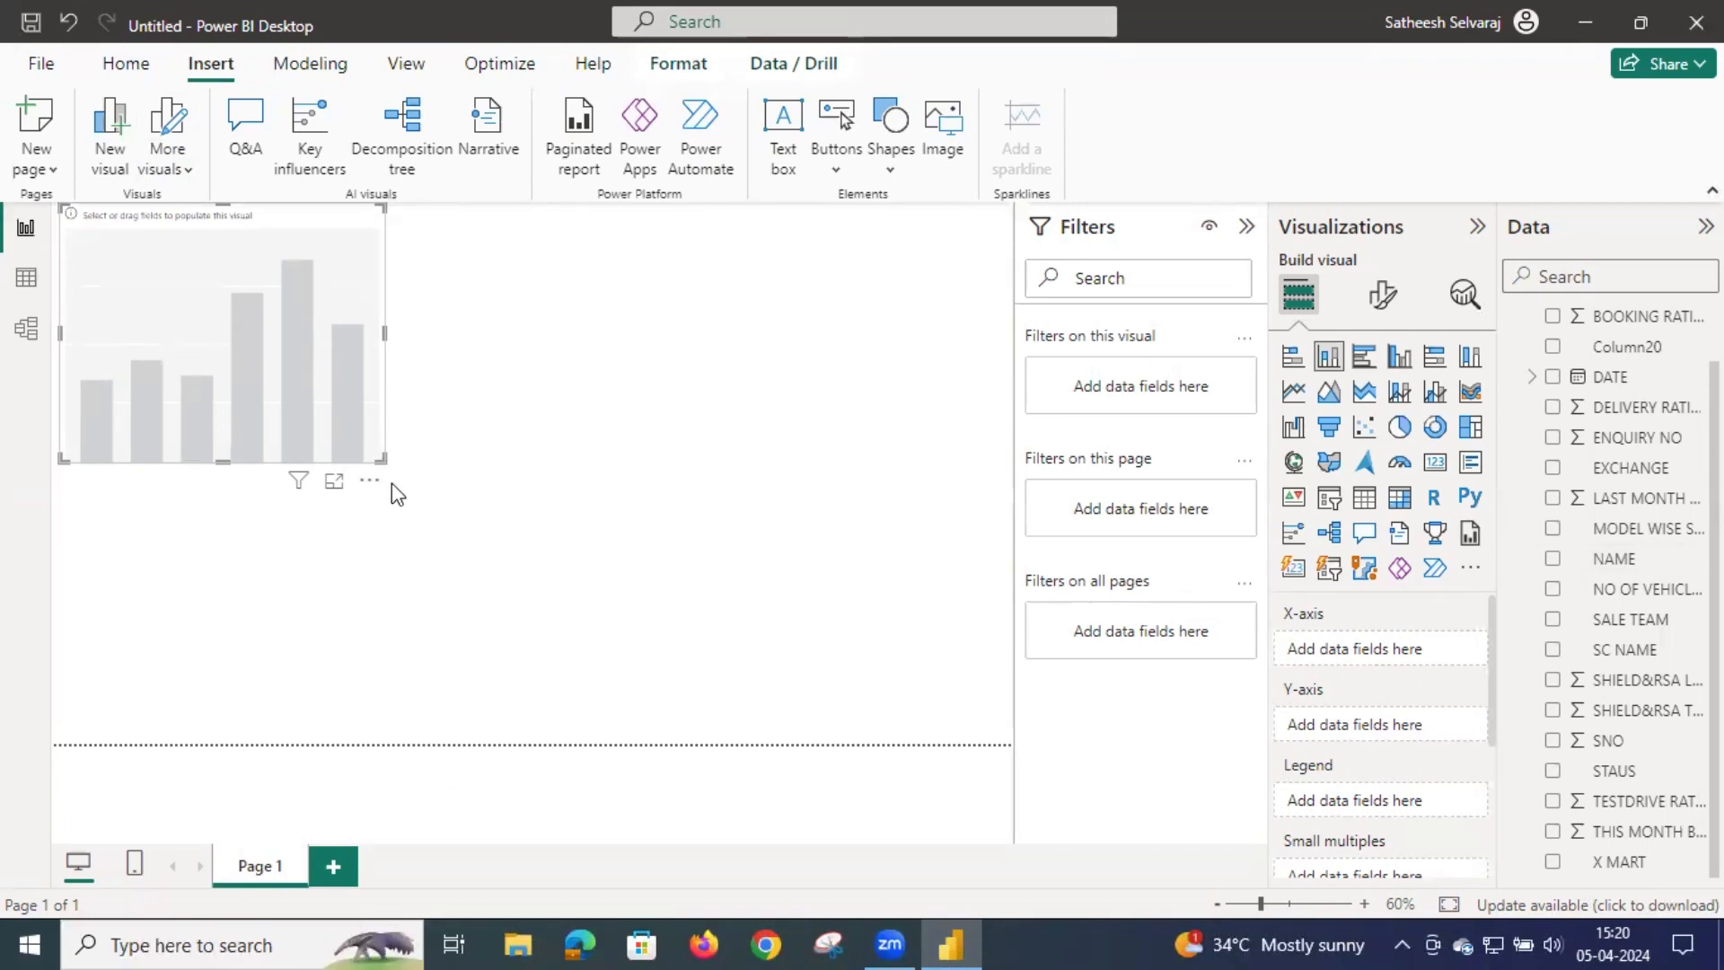
drag(382, 458, 409, 473)
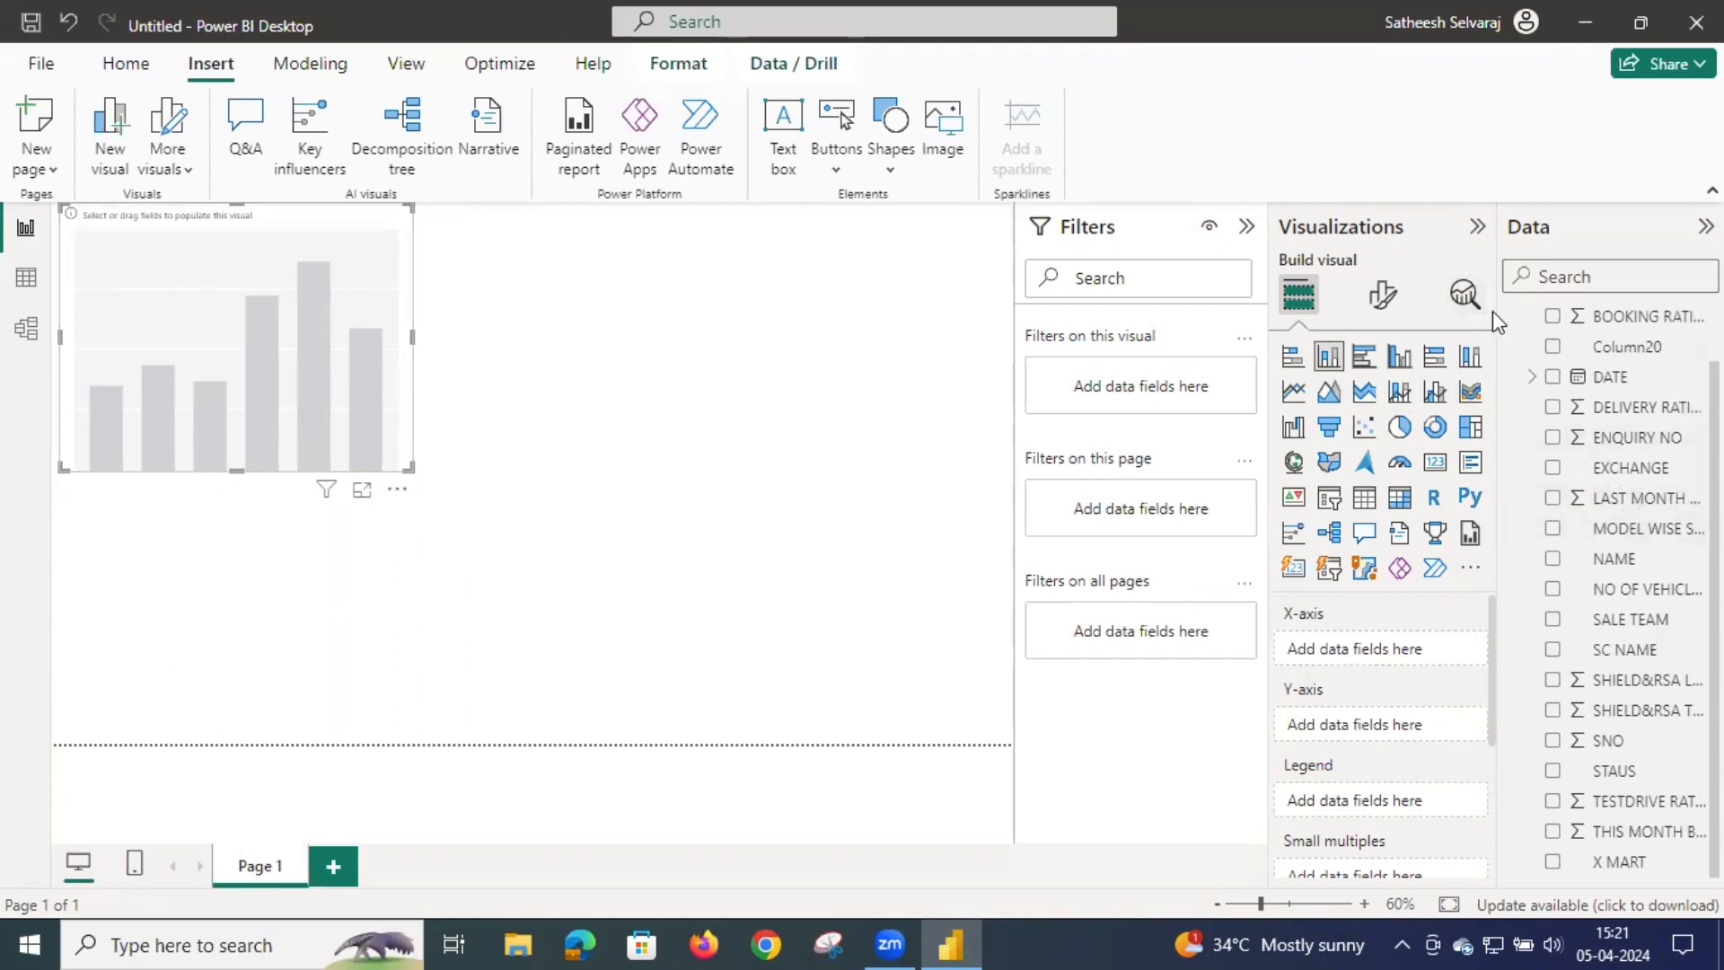
Step: Add SALE TEAM as the column chart's X-axis and ENQUIRY NO as its Y-axis
drag(1495, 228, 1367, 229)
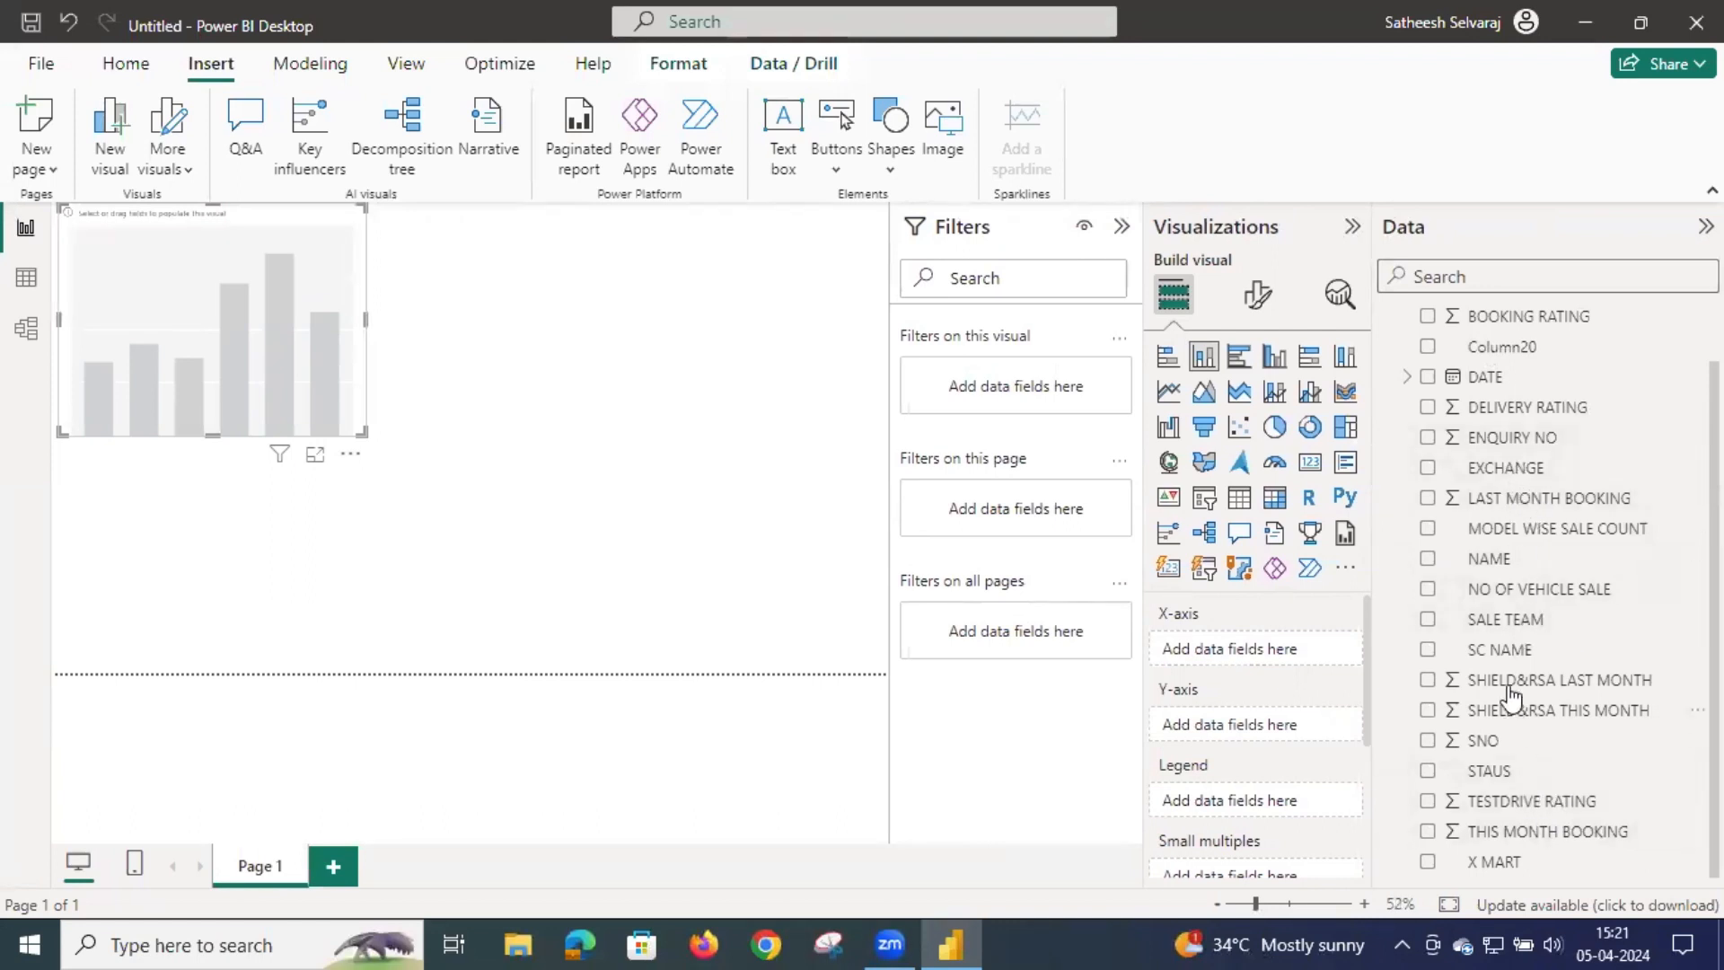
drag(1493, 619, 240, 339)
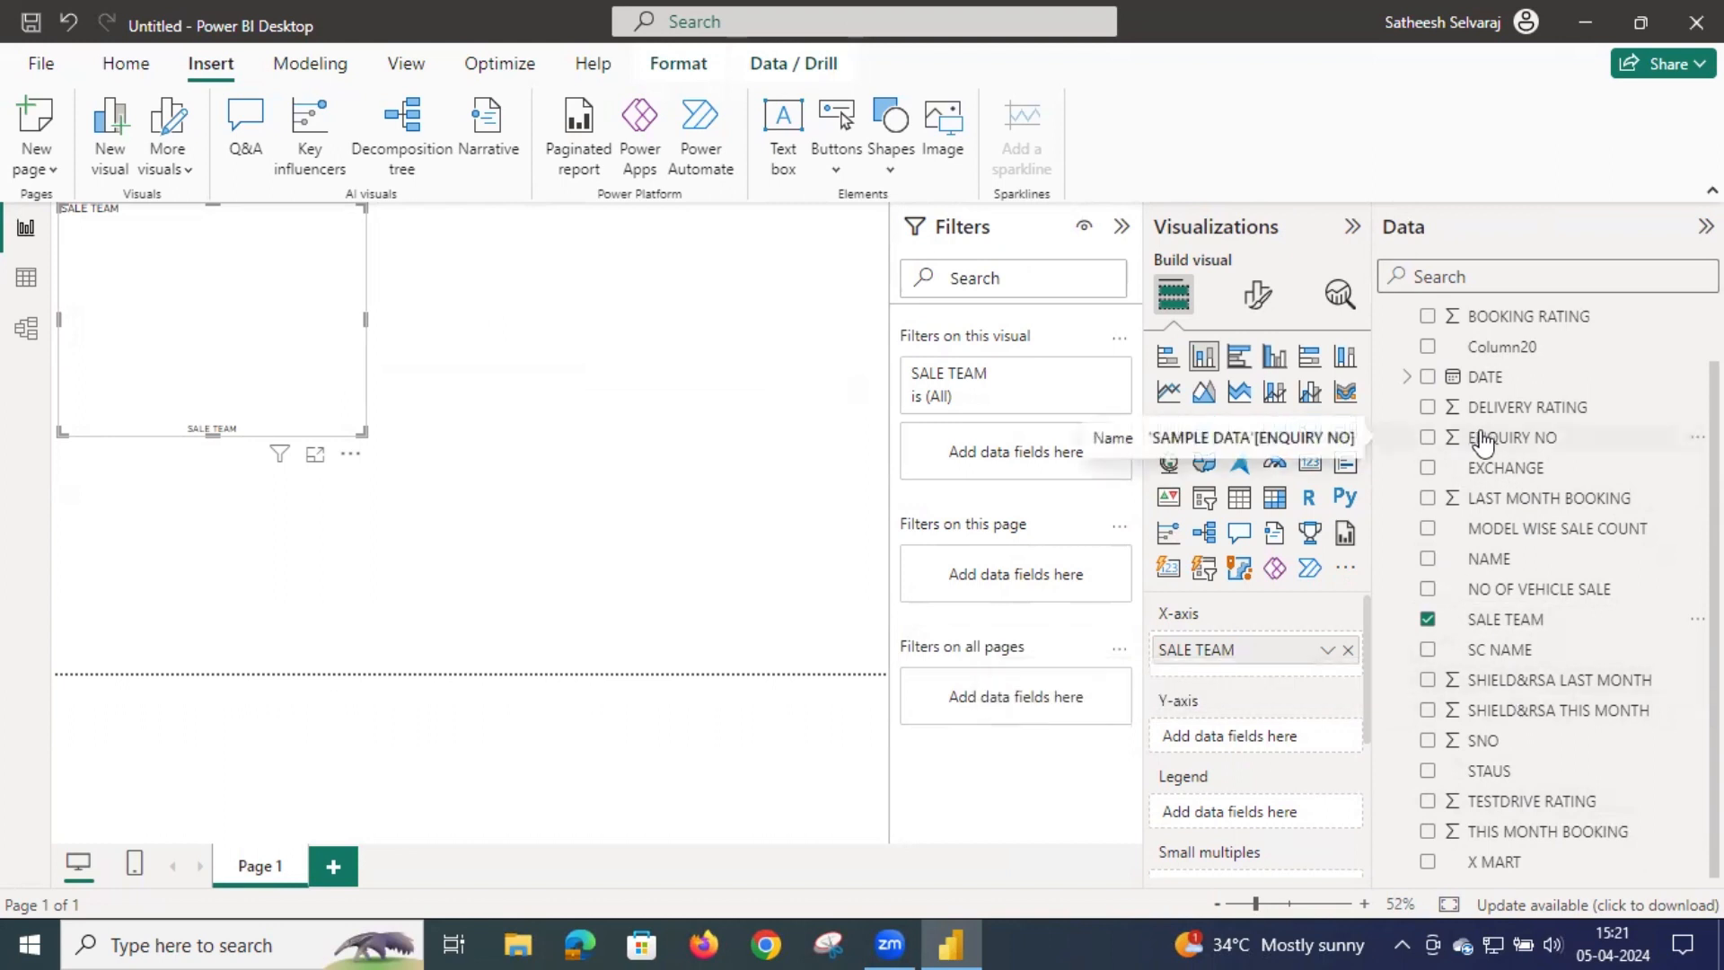
drag(1483, 442, 242, 326)
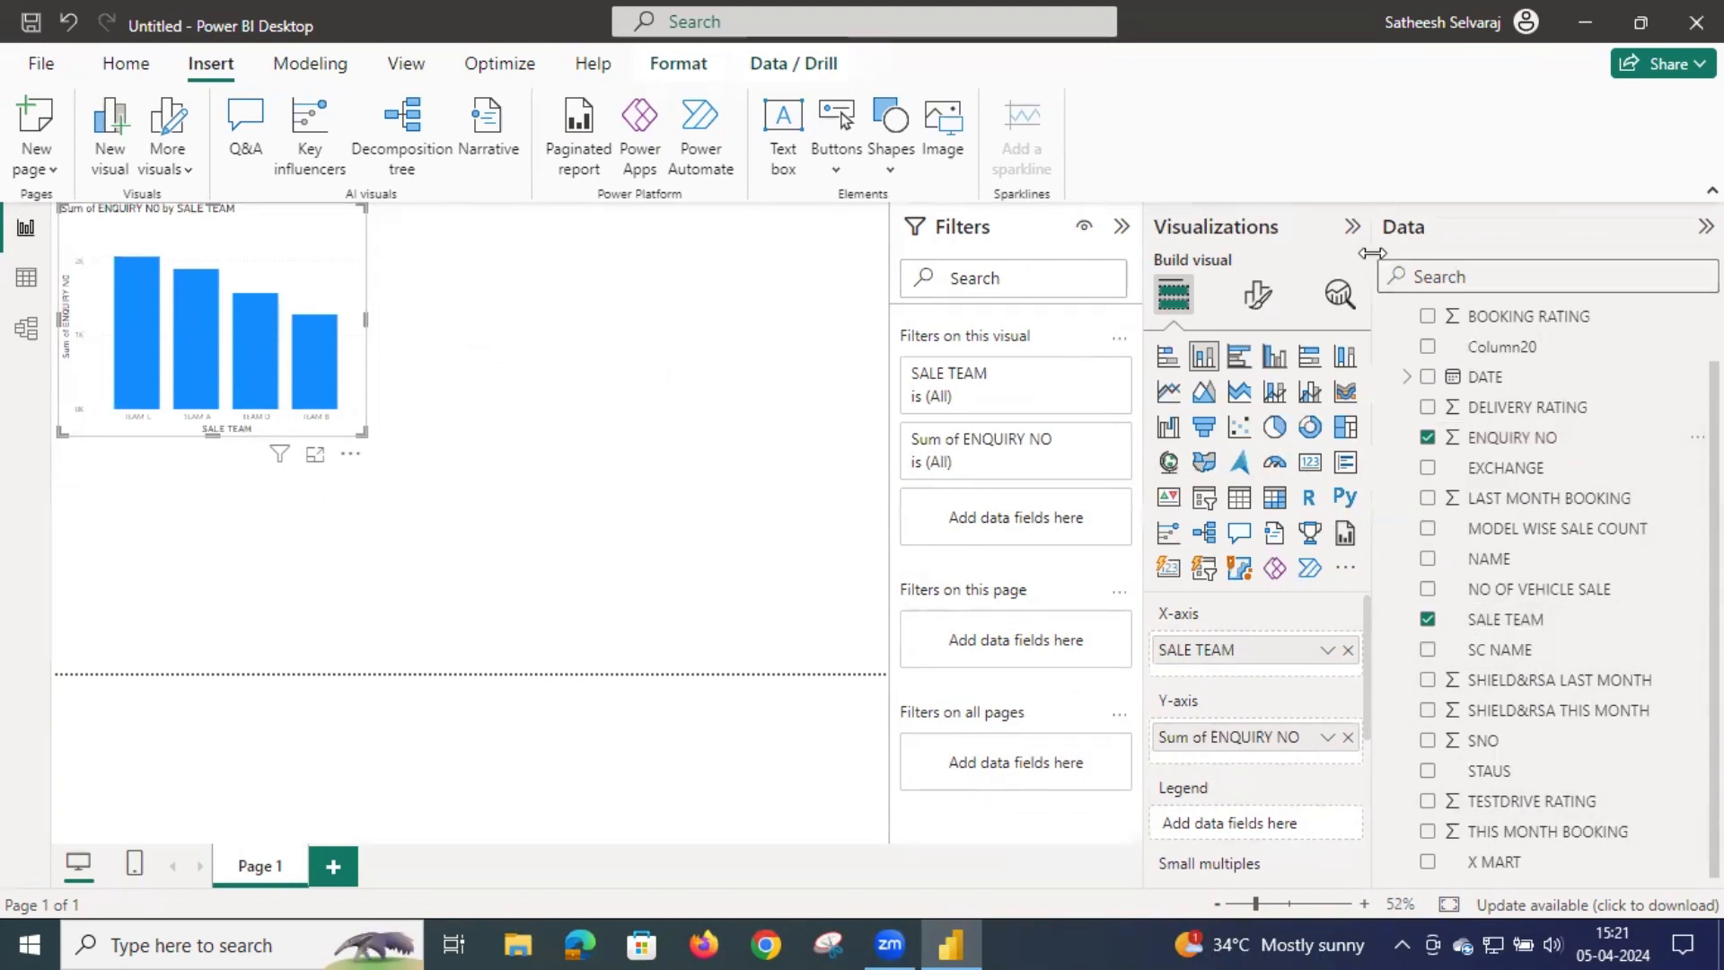
drag(1374, 253, 1515, 256)
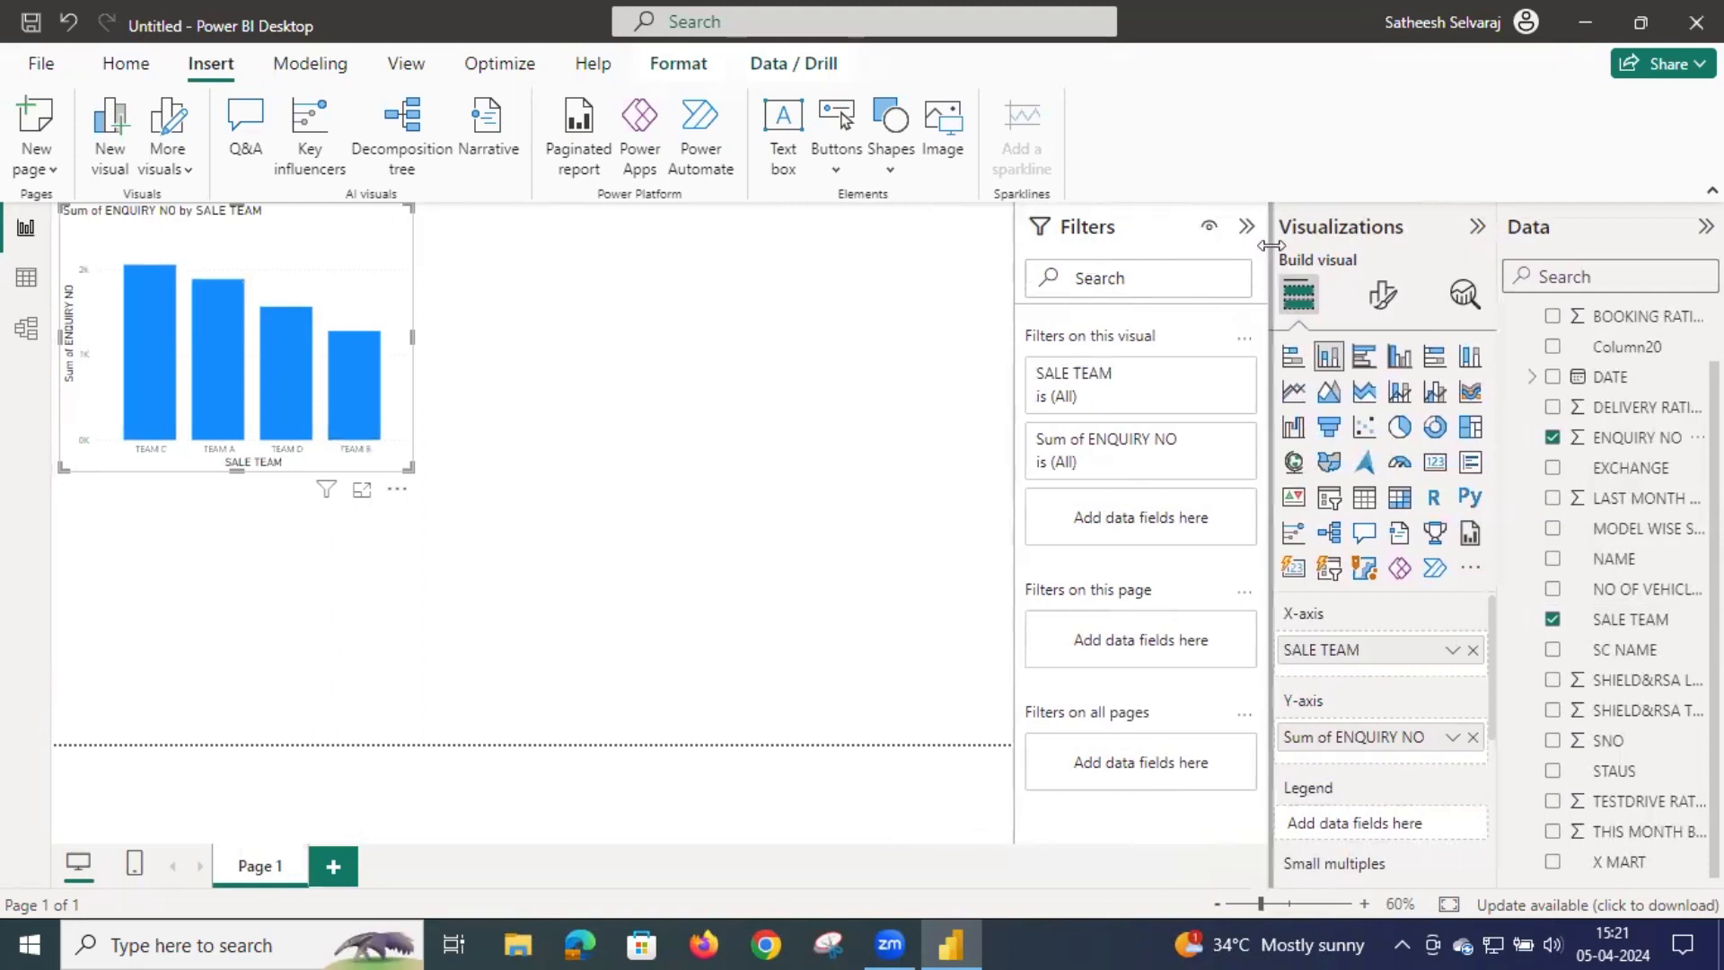
Step: Change the aggregation of ENQUIRY NO on the chart's Y-axis to Count
click(278, 345)
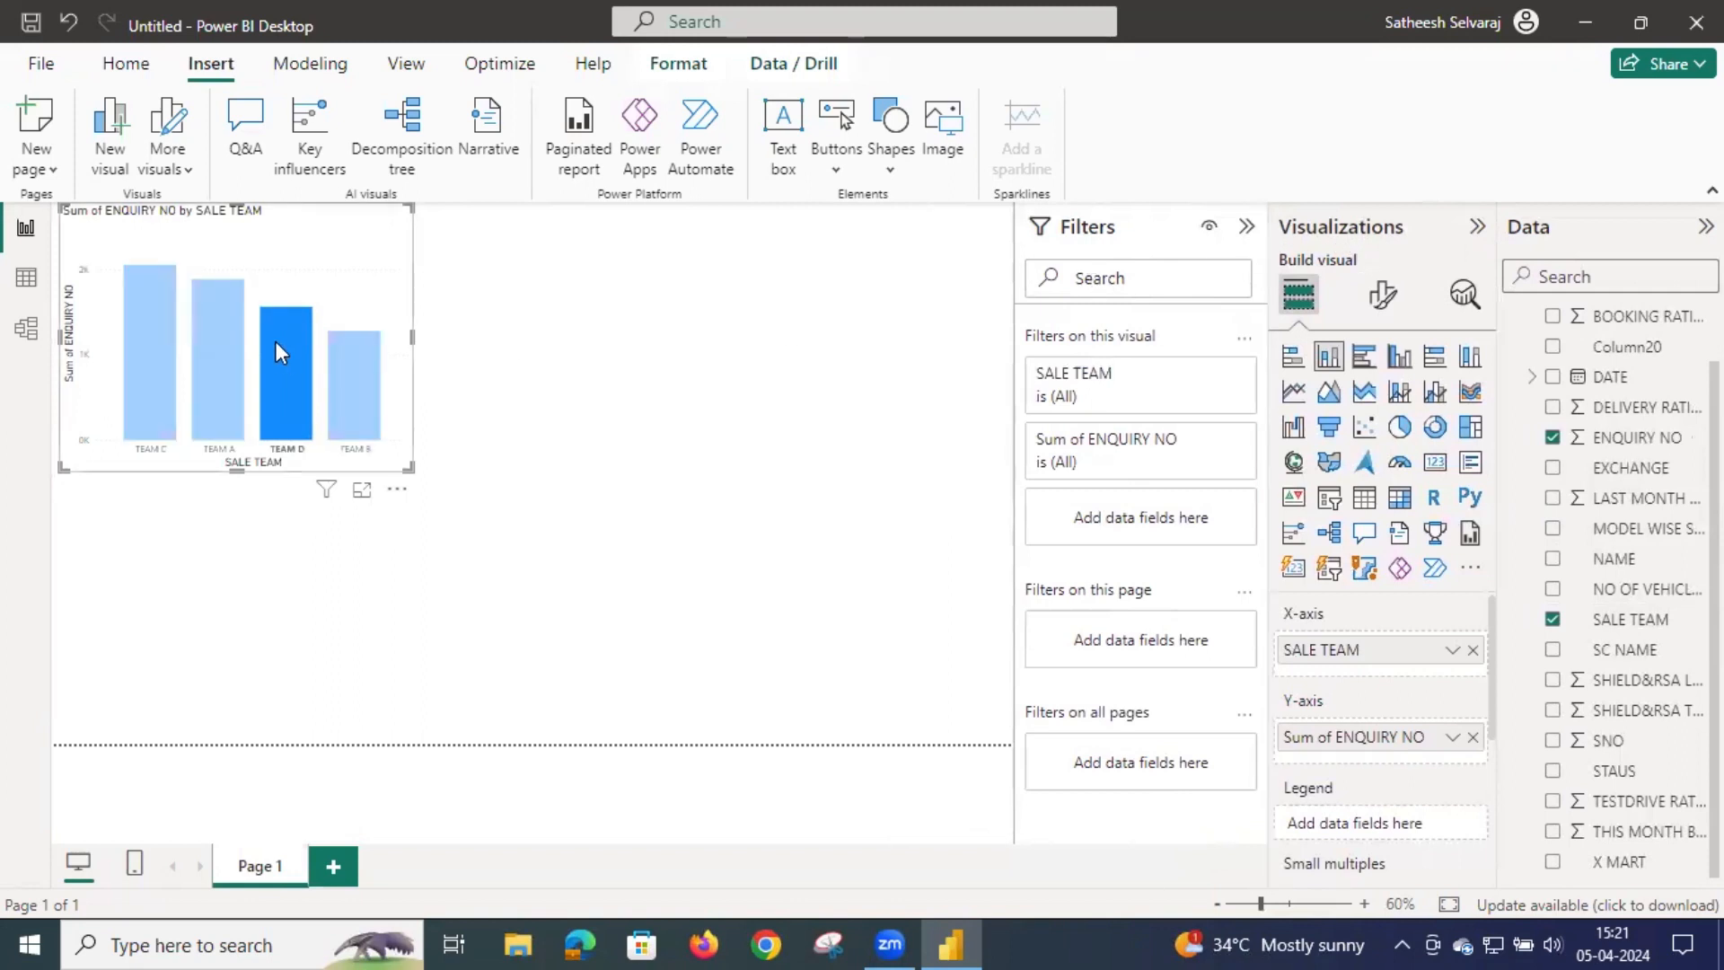
click(336, 288)
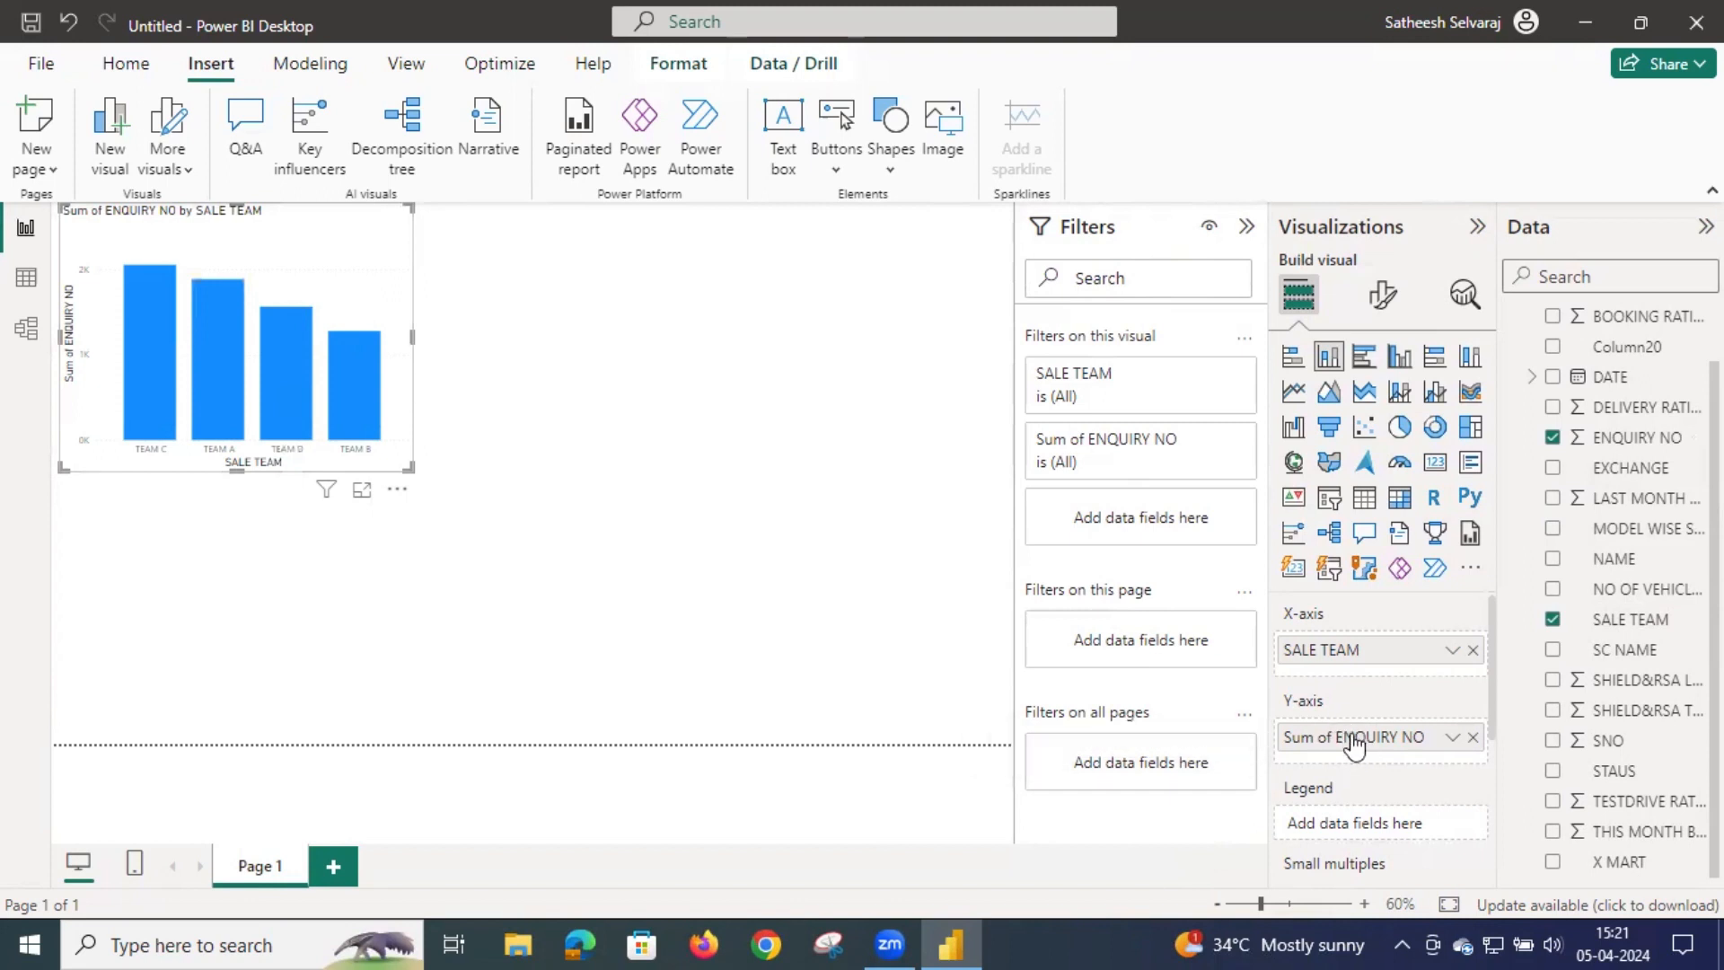
click(1452, 737)
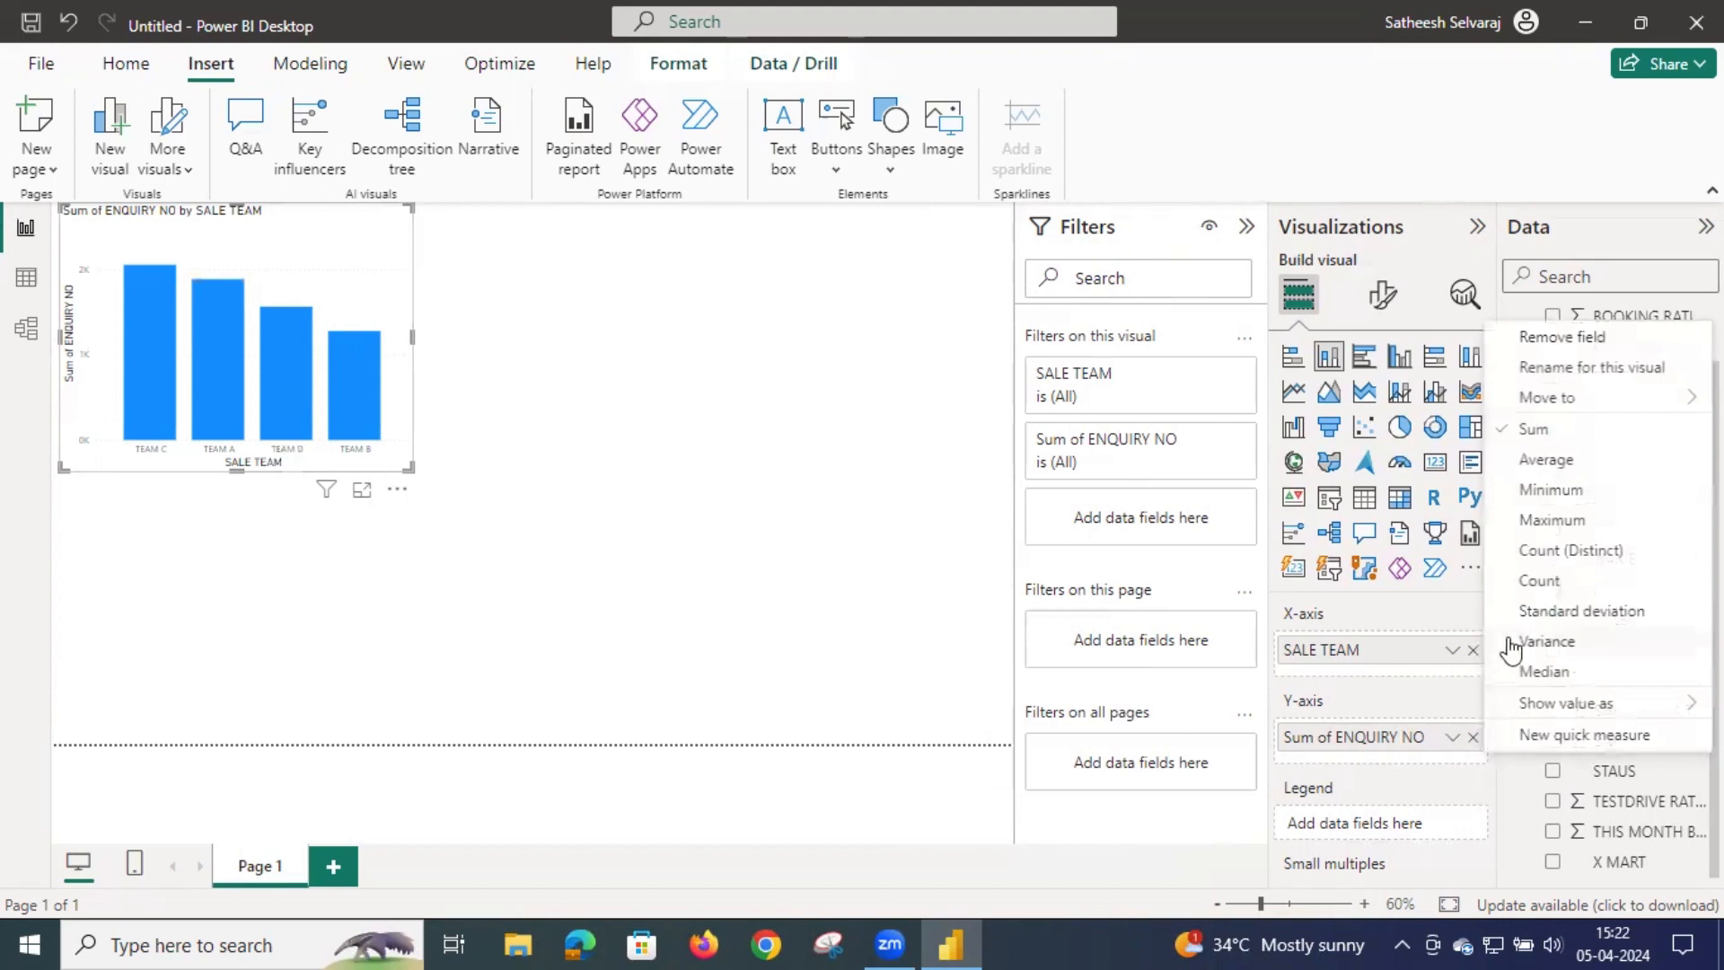
click(1541, 580)
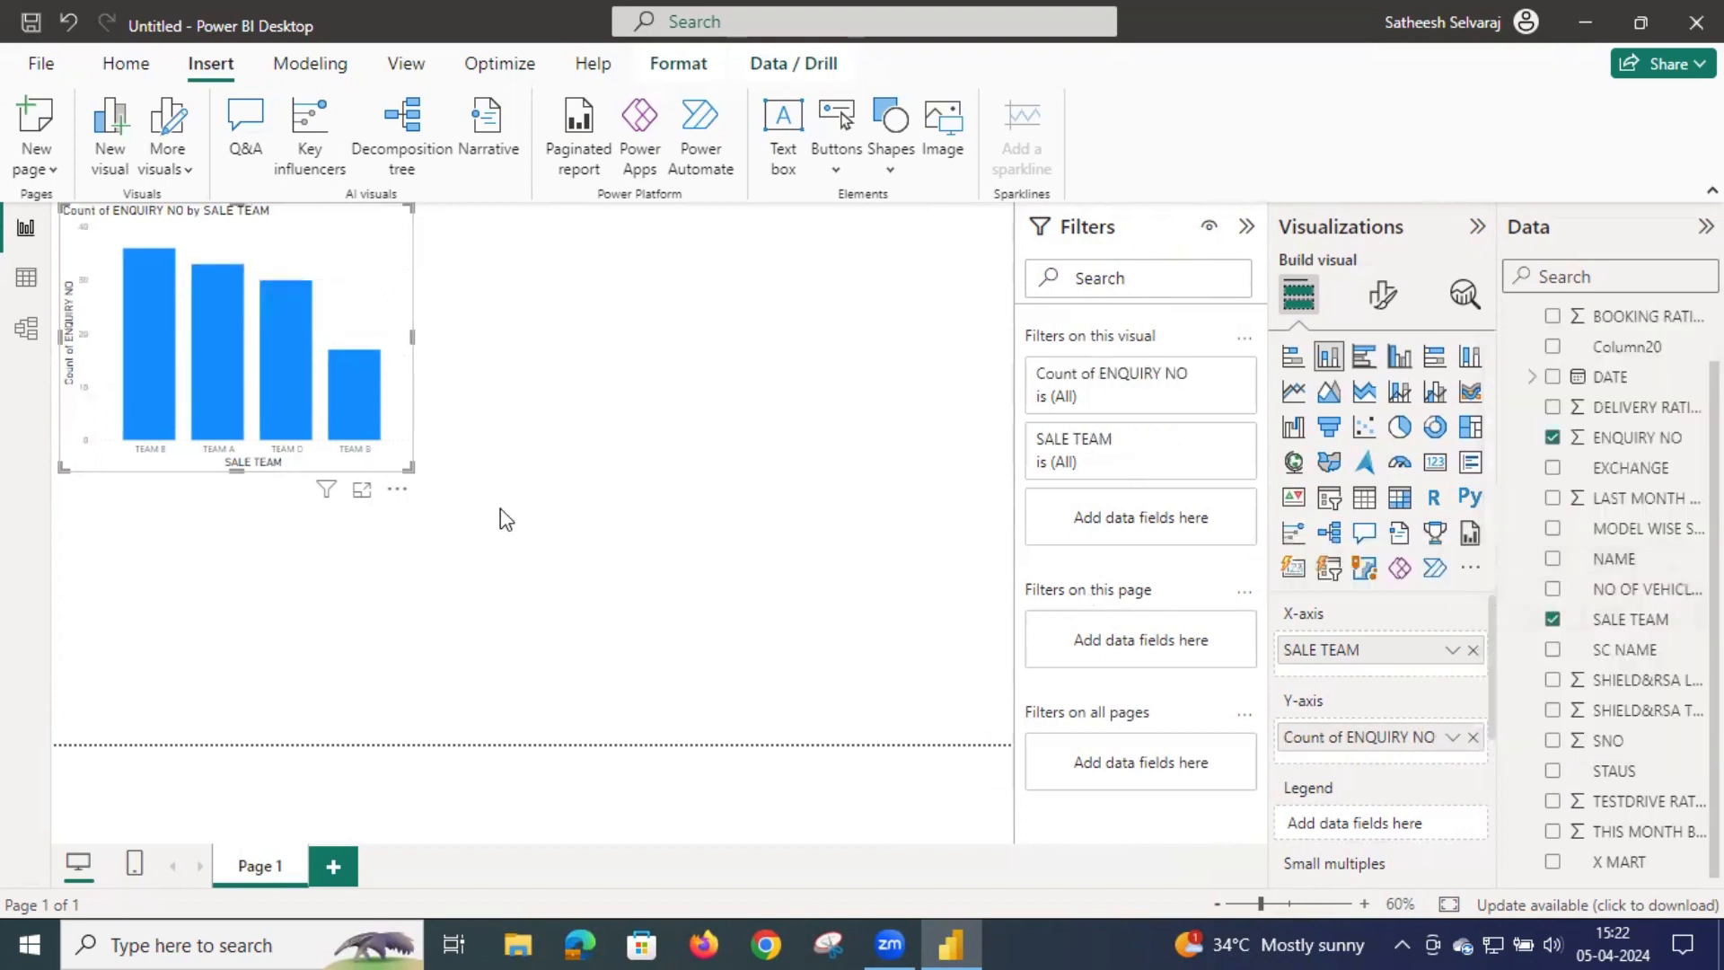
Step: Turn on data labels for the column chart showing the count of ENQUIRY NO by SALE TEAM
mouse_move(151, 256)
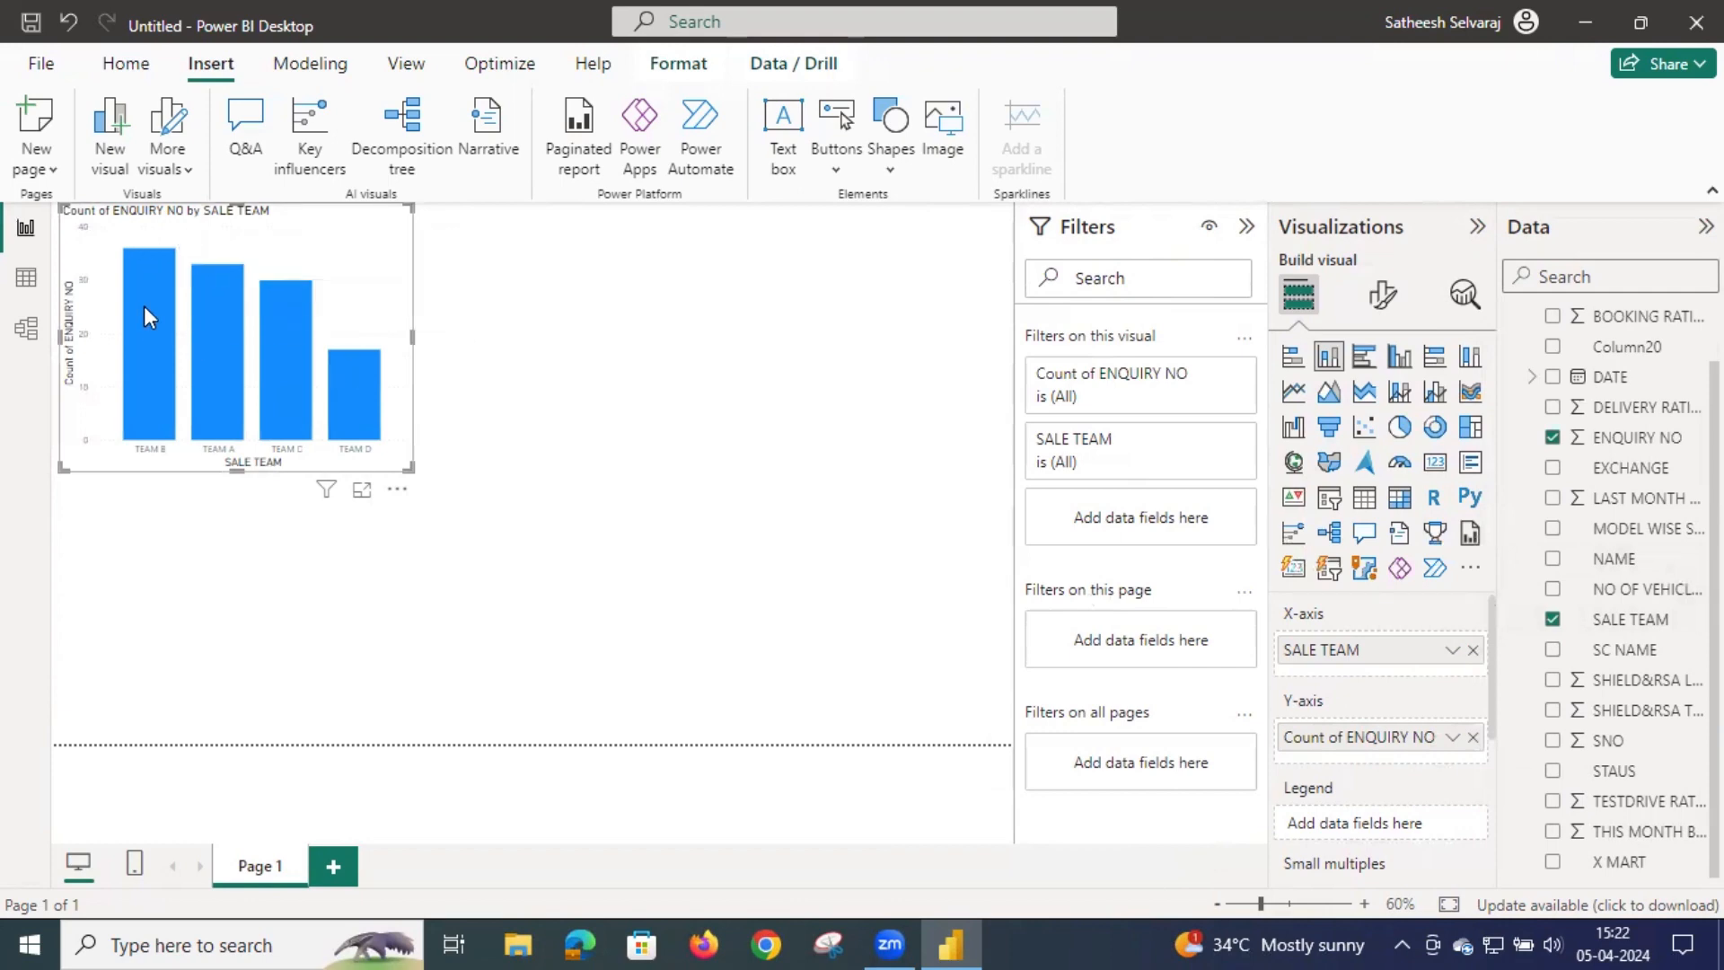
mouse_move(149, 317)
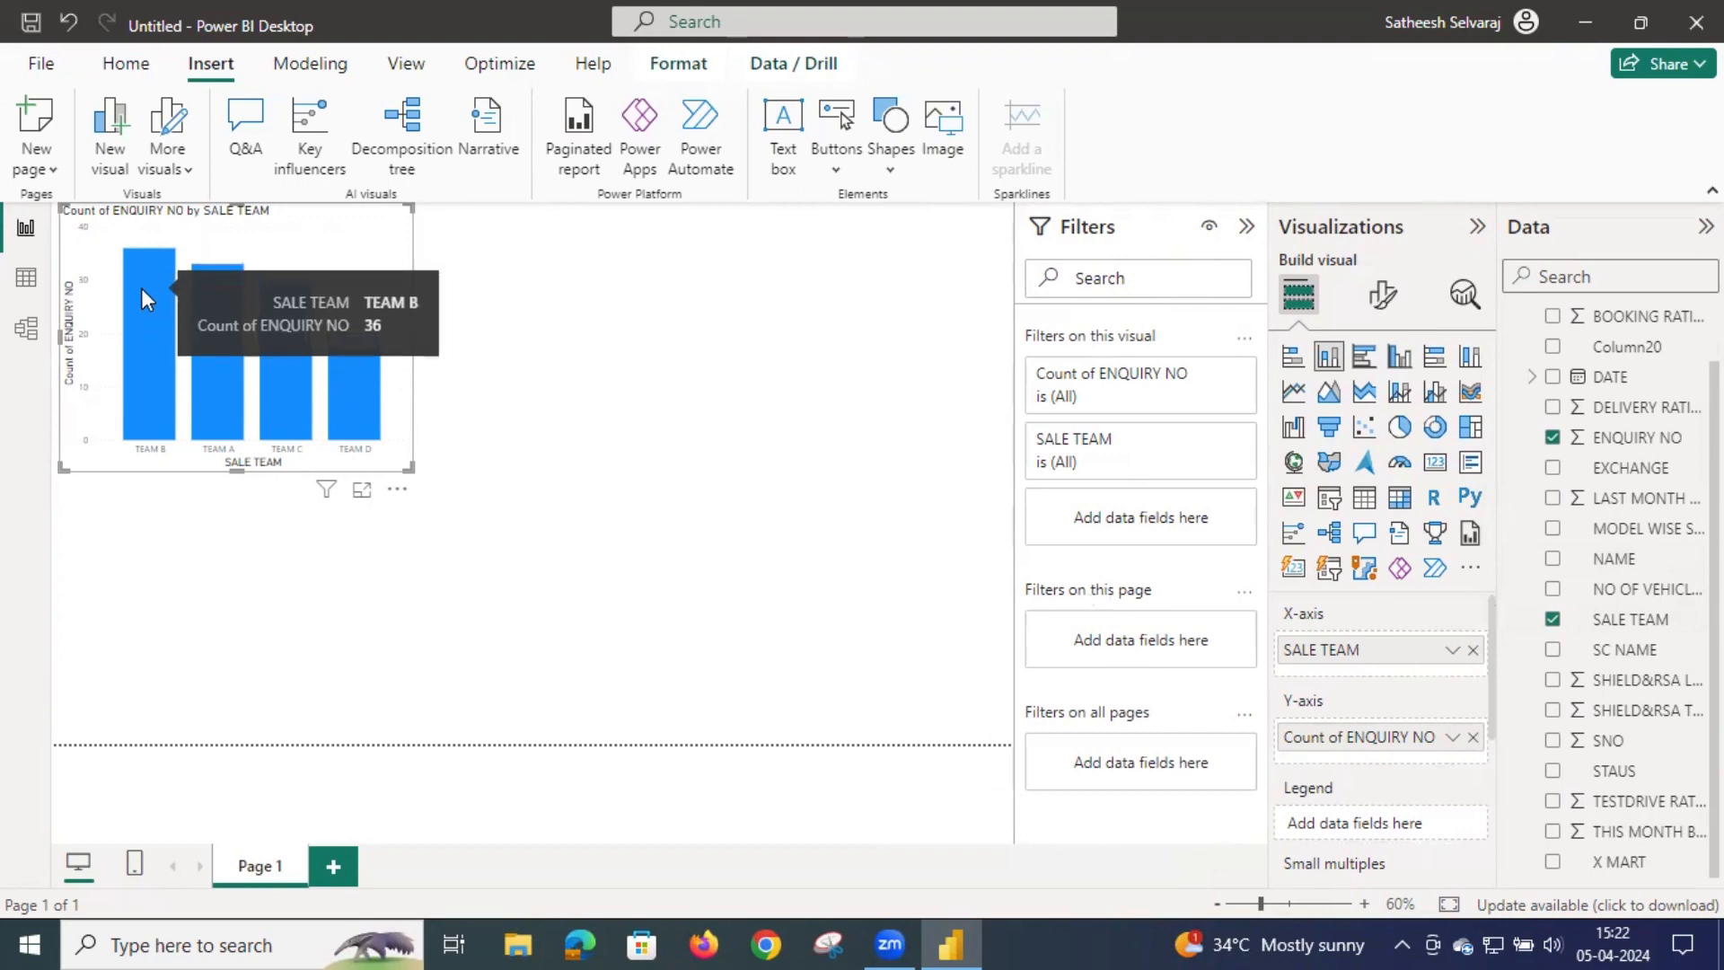
mouse_move(207, 313)
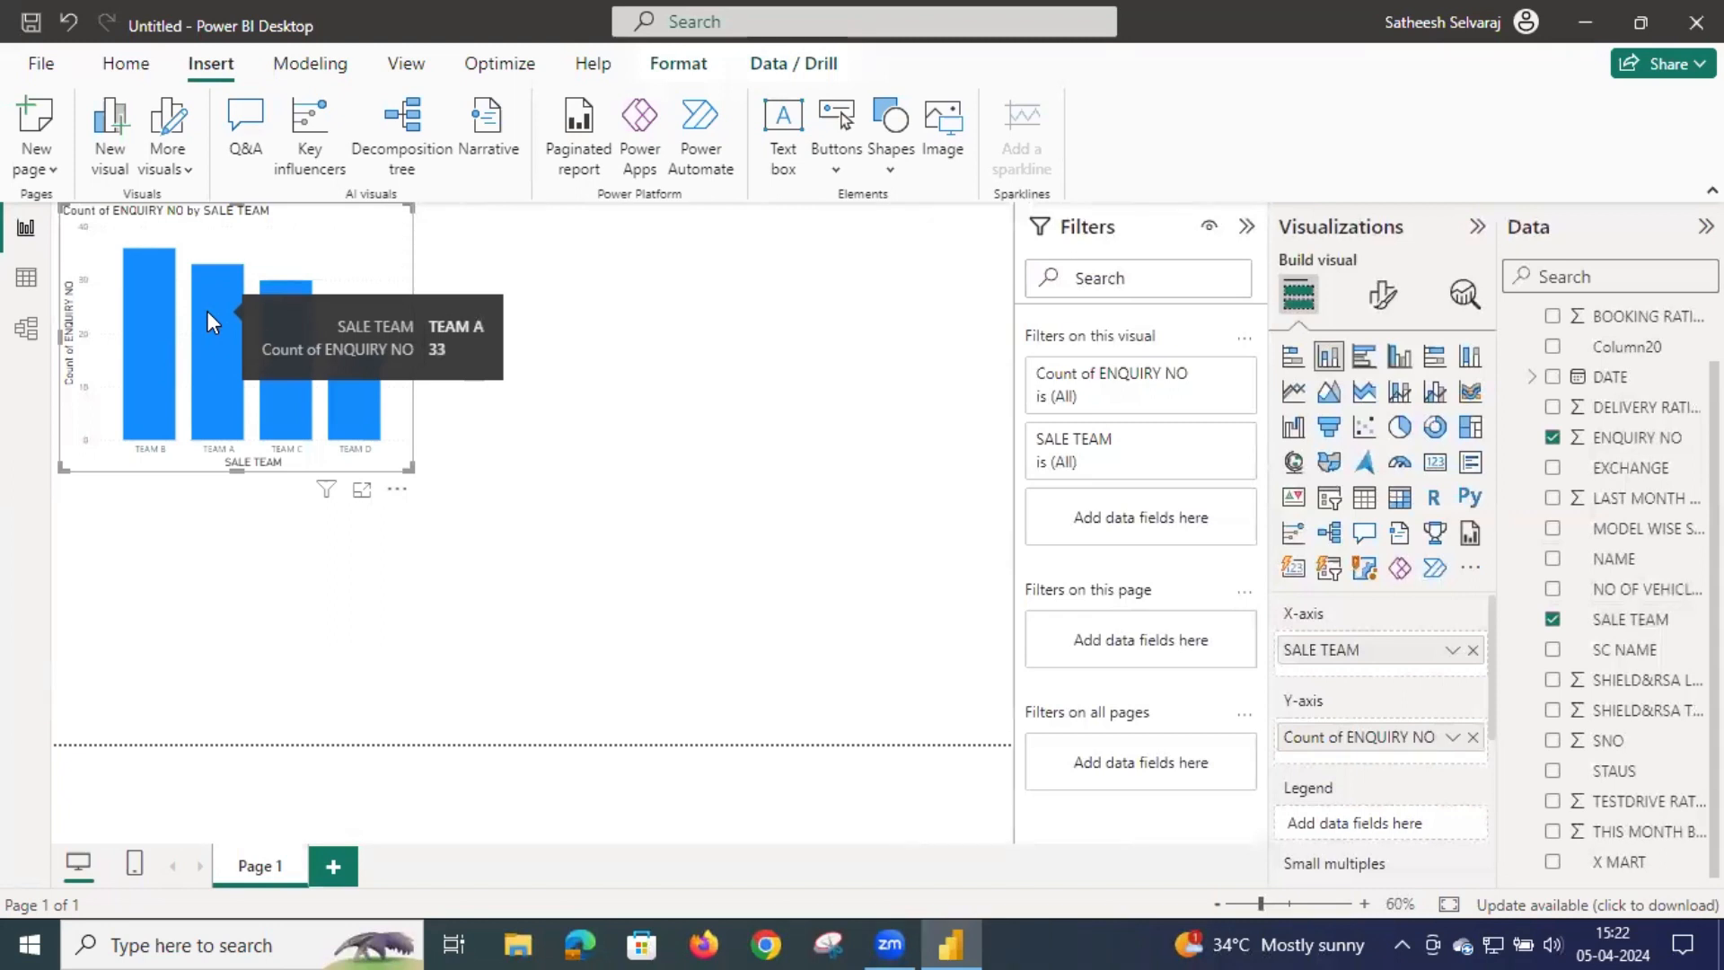
mouse_move(275, 357)
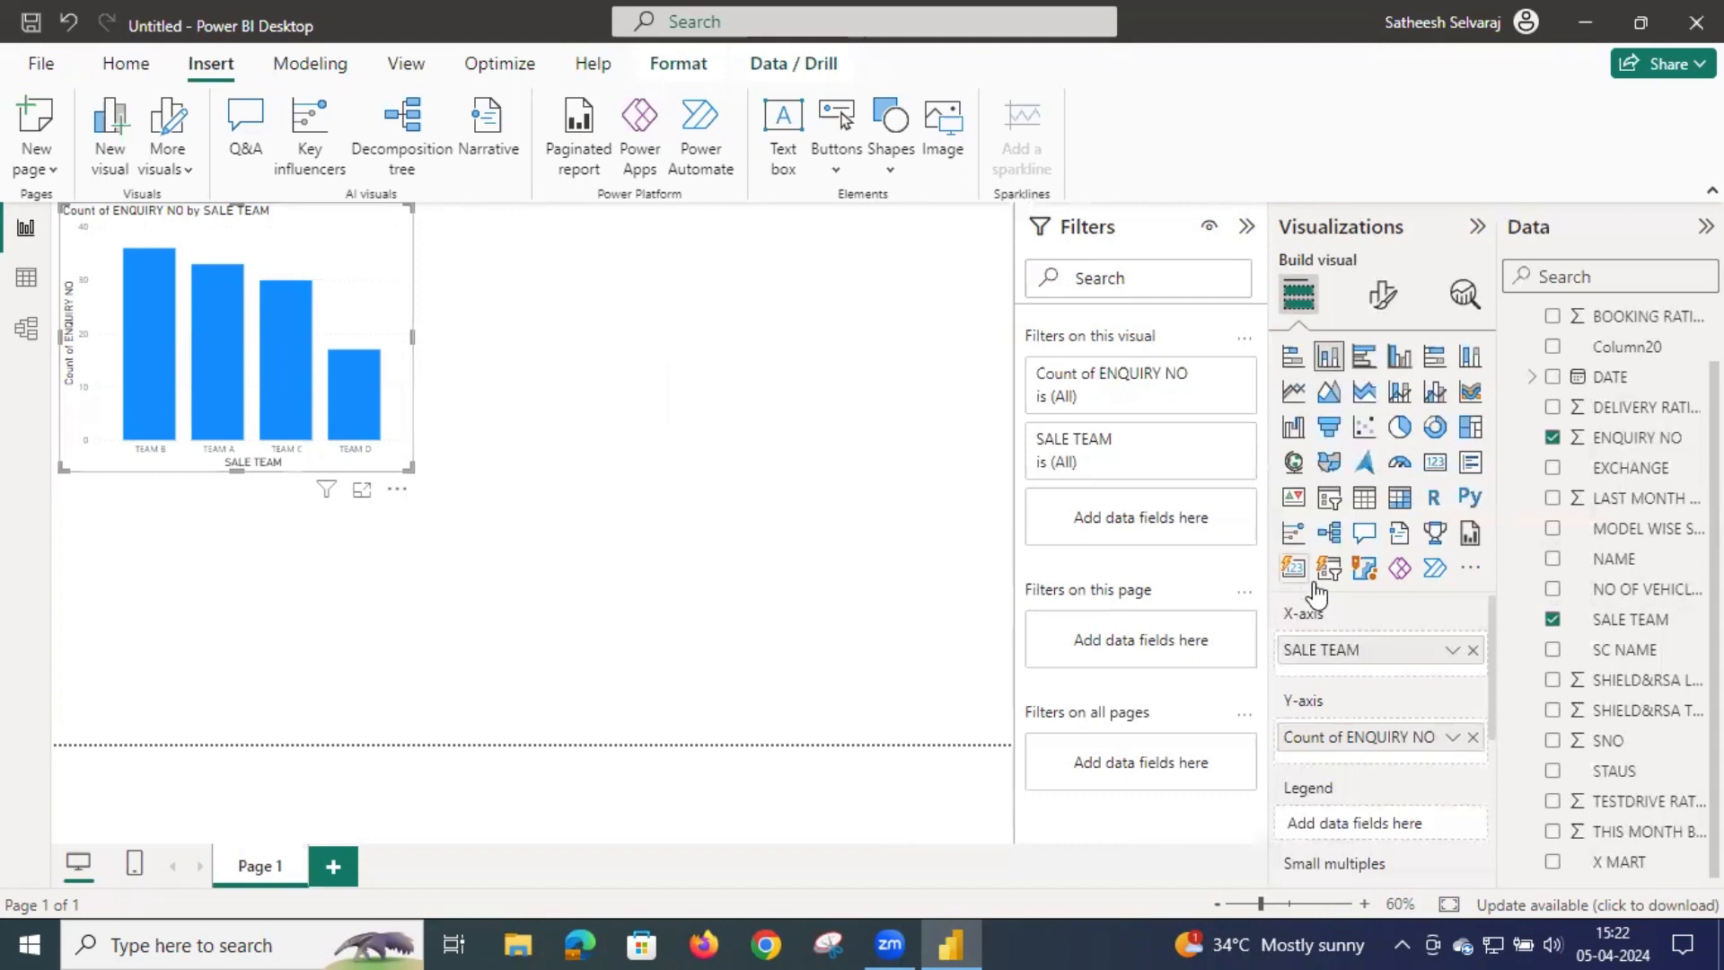
click(1381, 305)
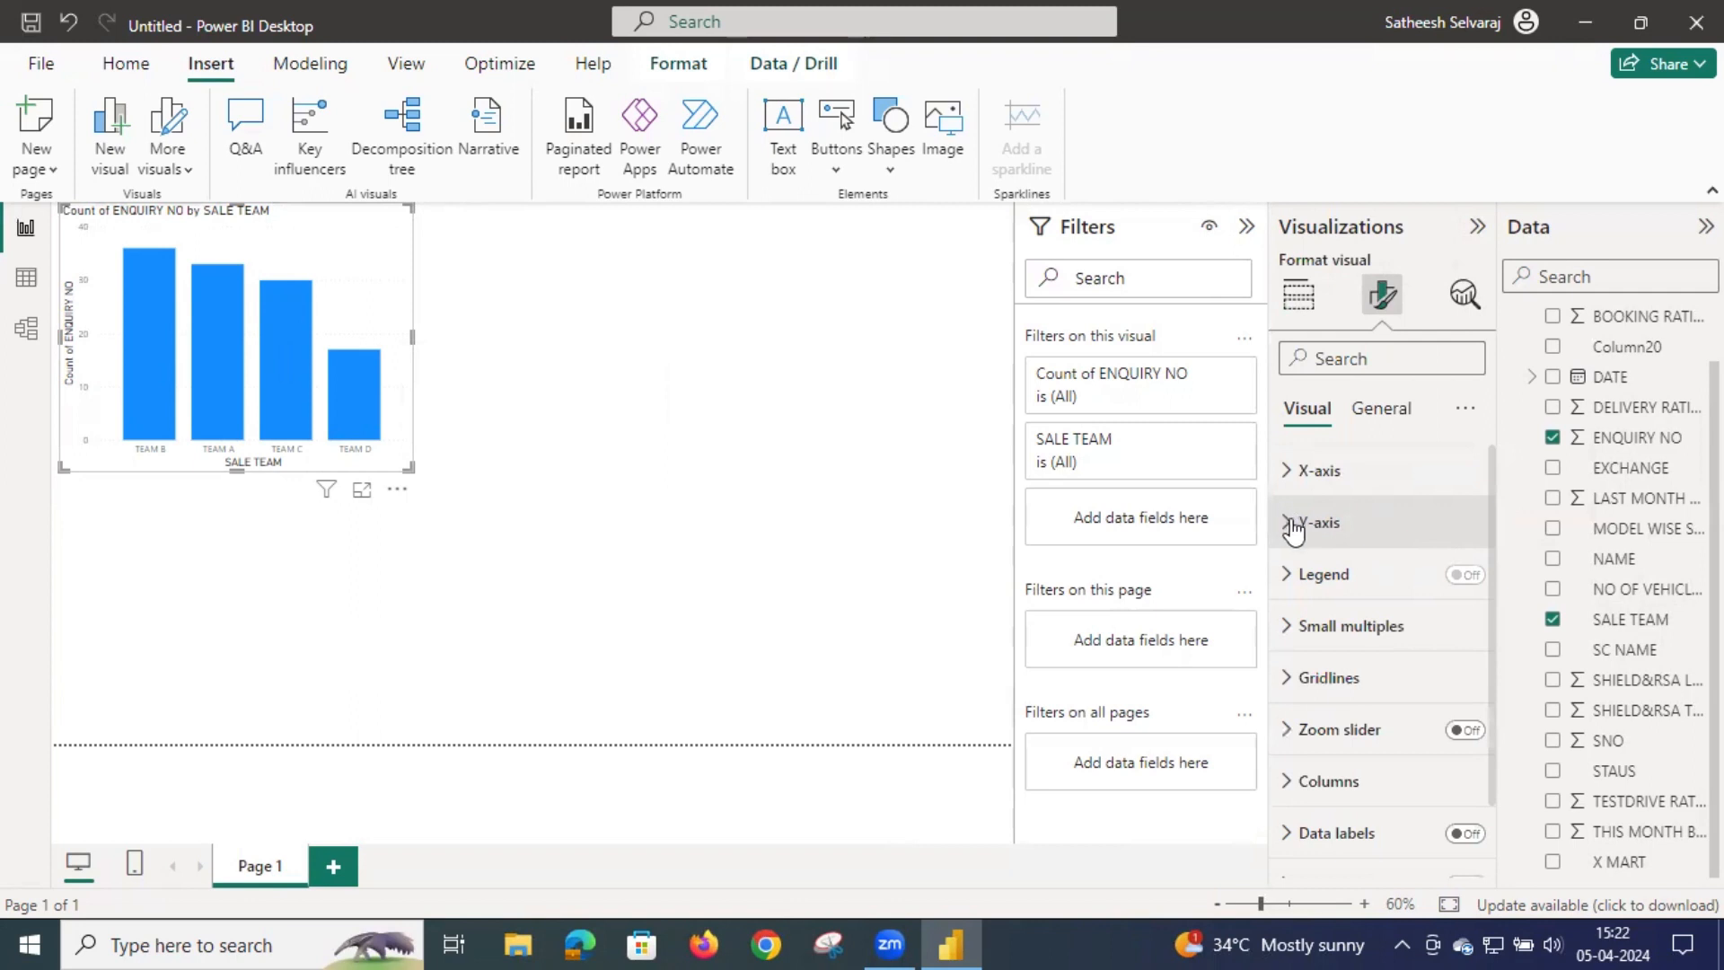
scroll(1383, 729, down, 1)
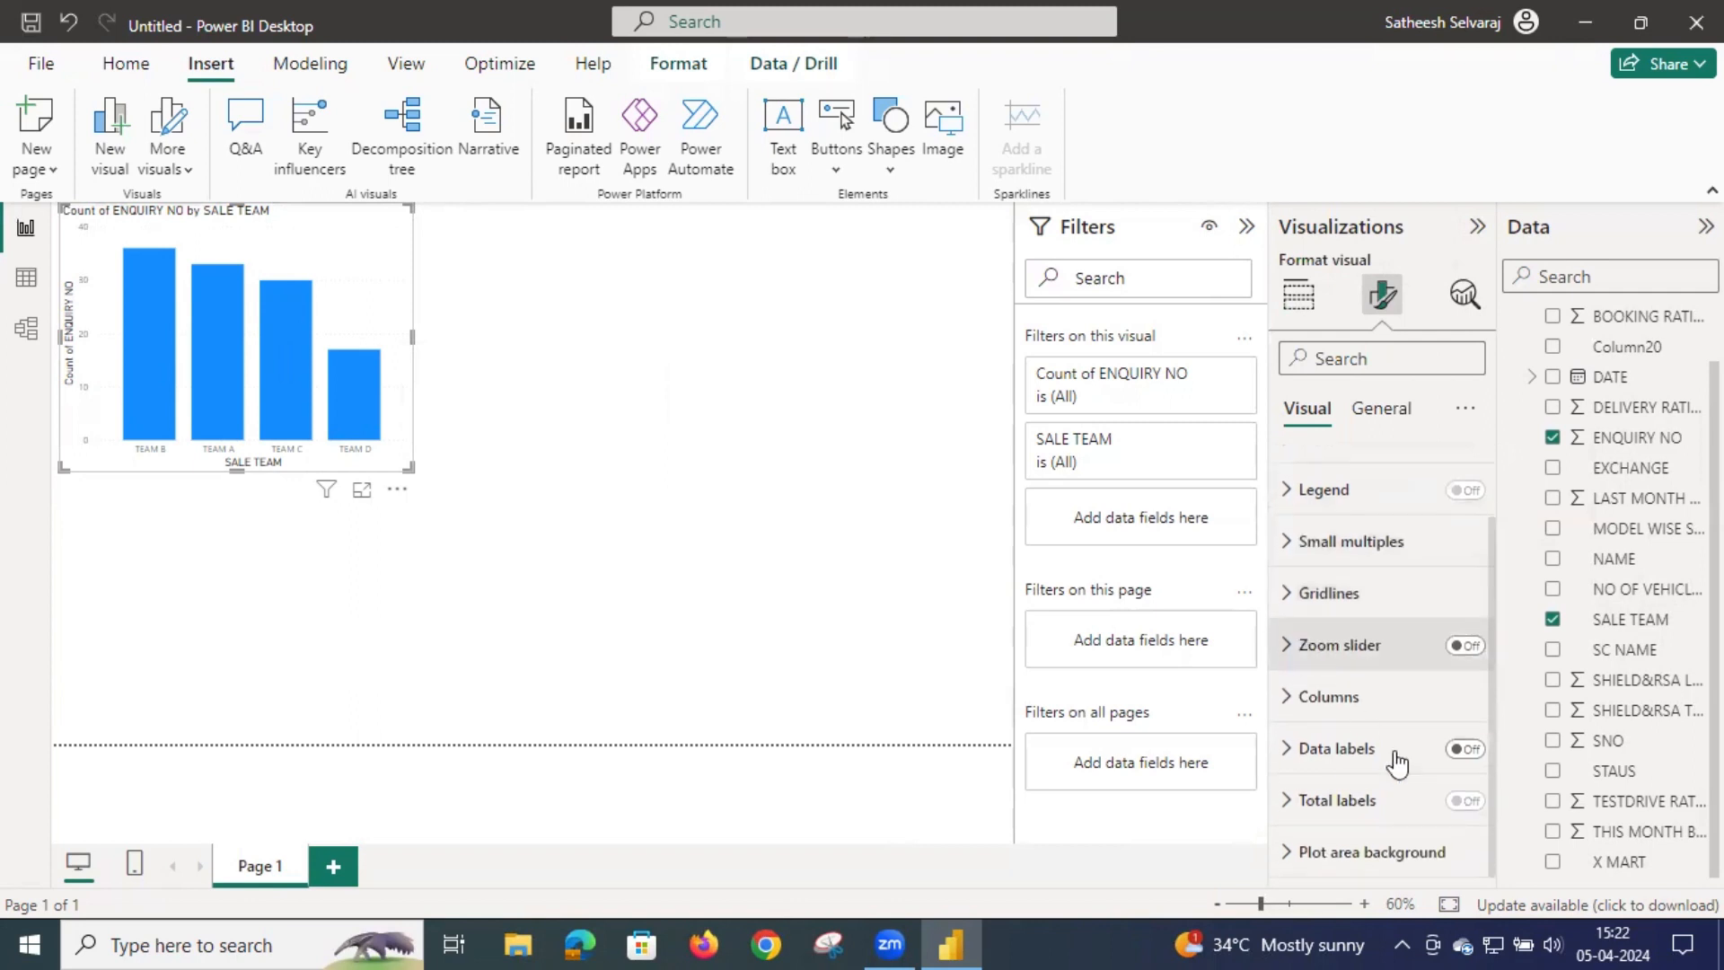
click(1463, 751)
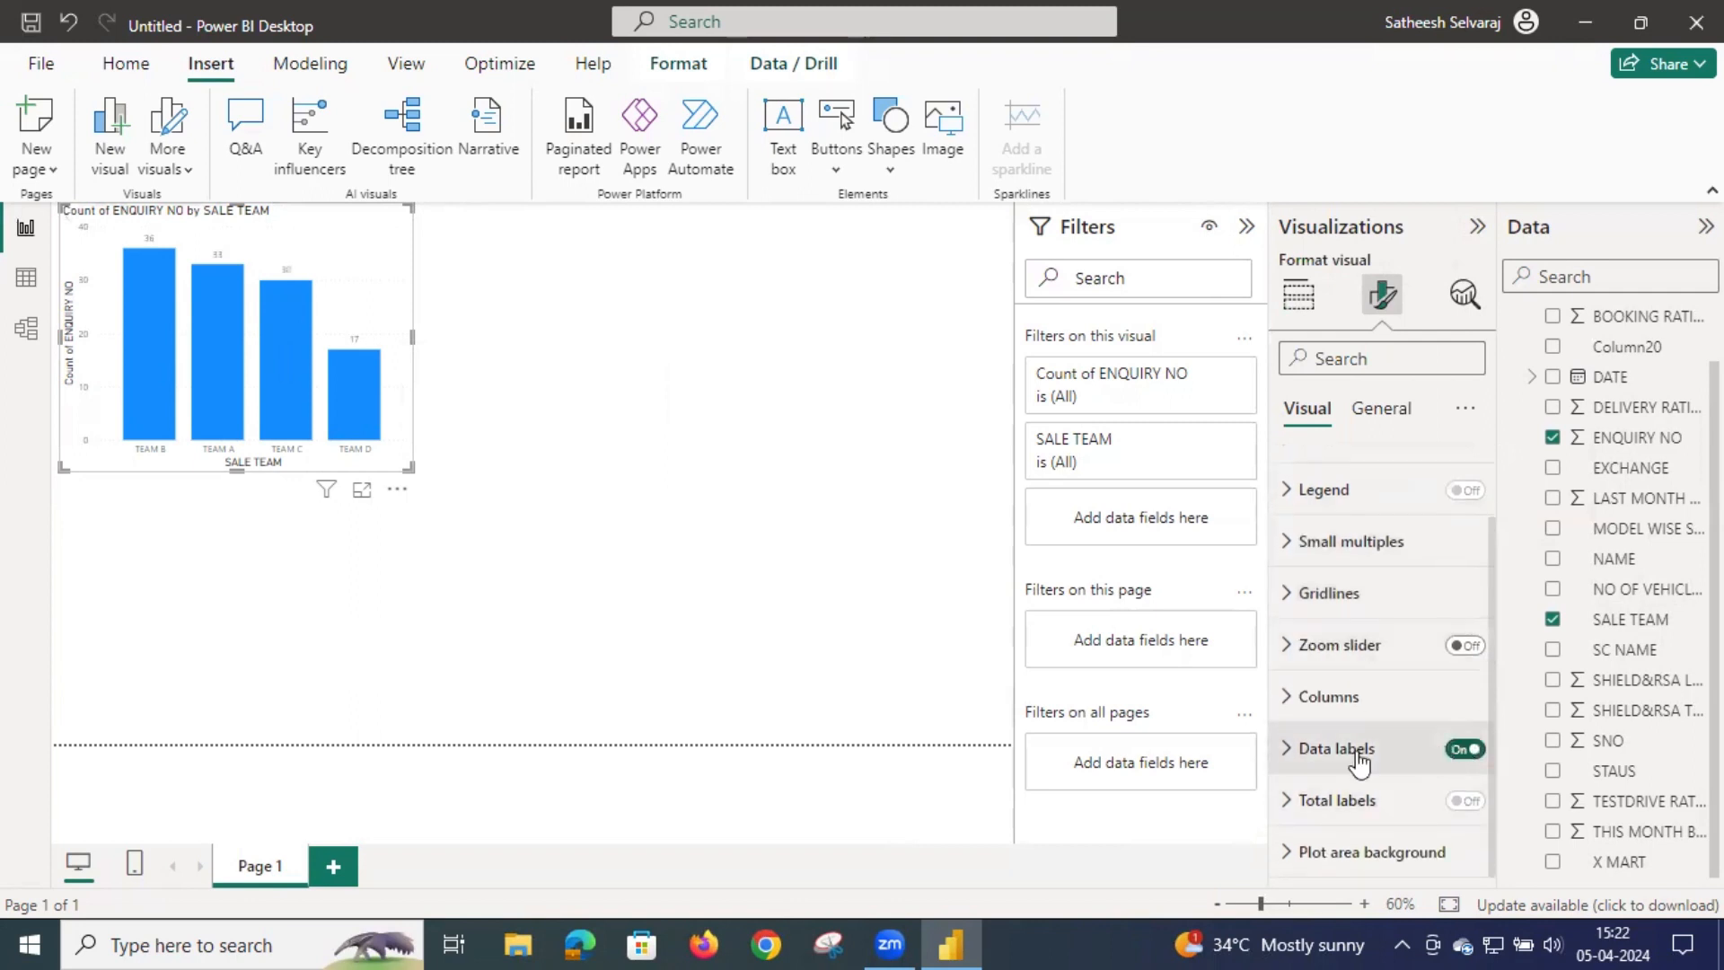
Step: Make the value text of the column chart's data labels bold
click(1289, 754)
scroll(1363, 791, down, 5)
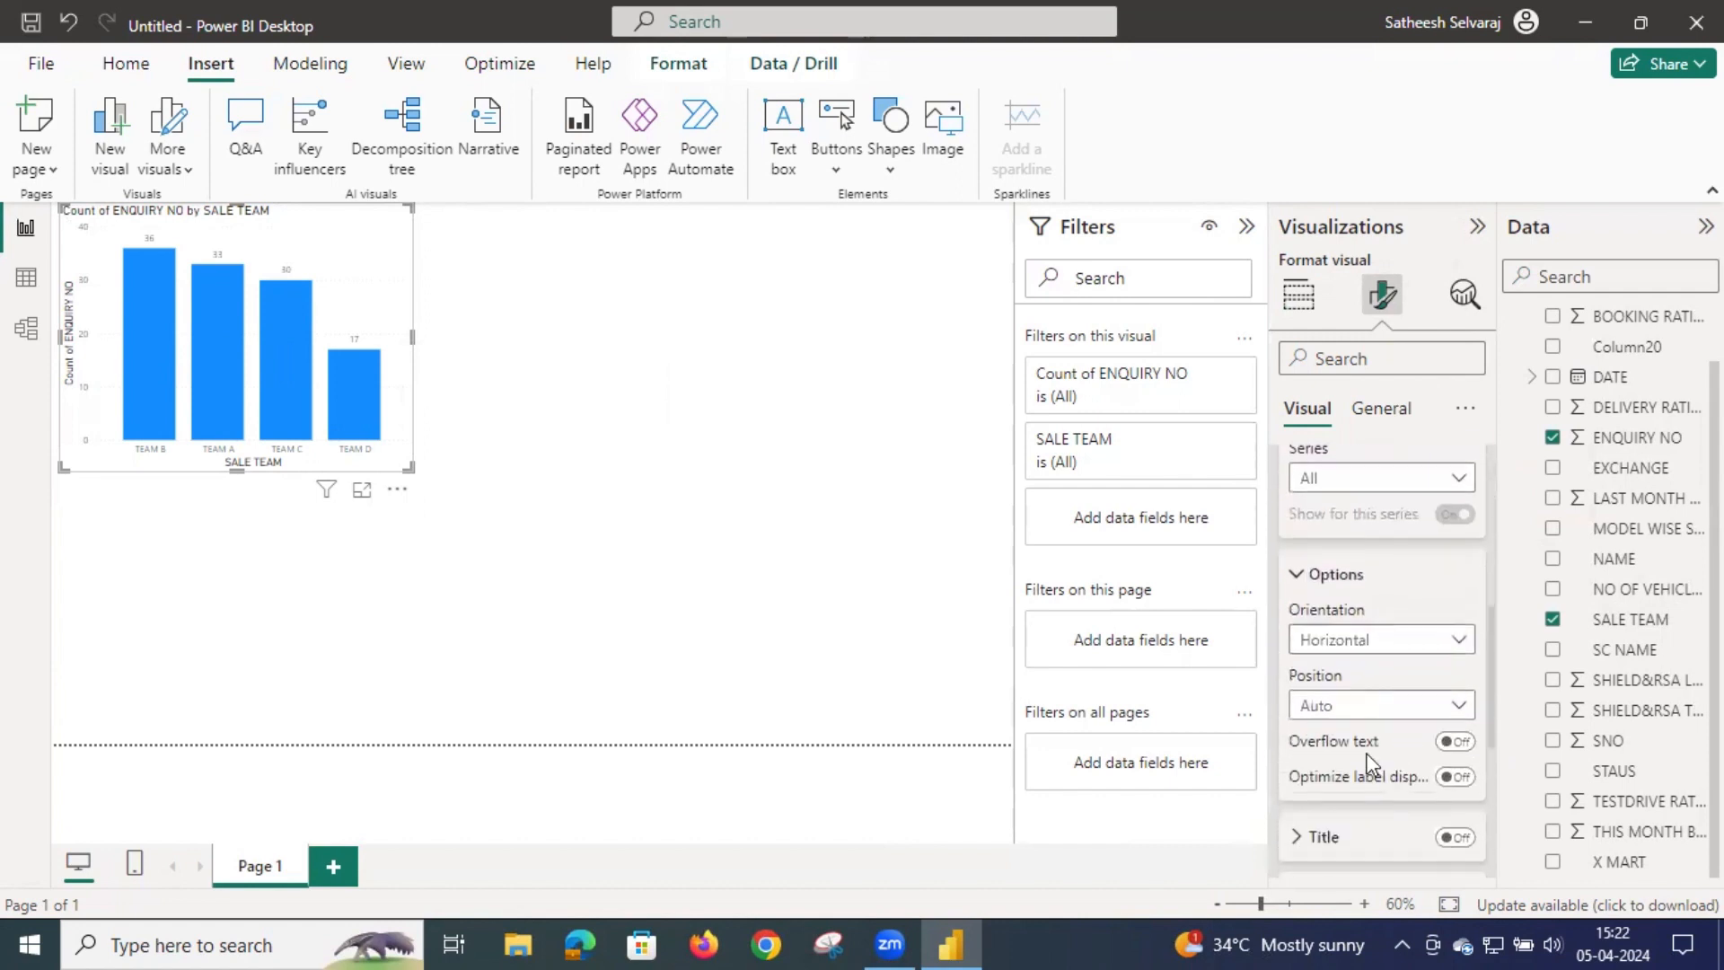
scroll(1356, 763, down, 2)
click(1298, 711)
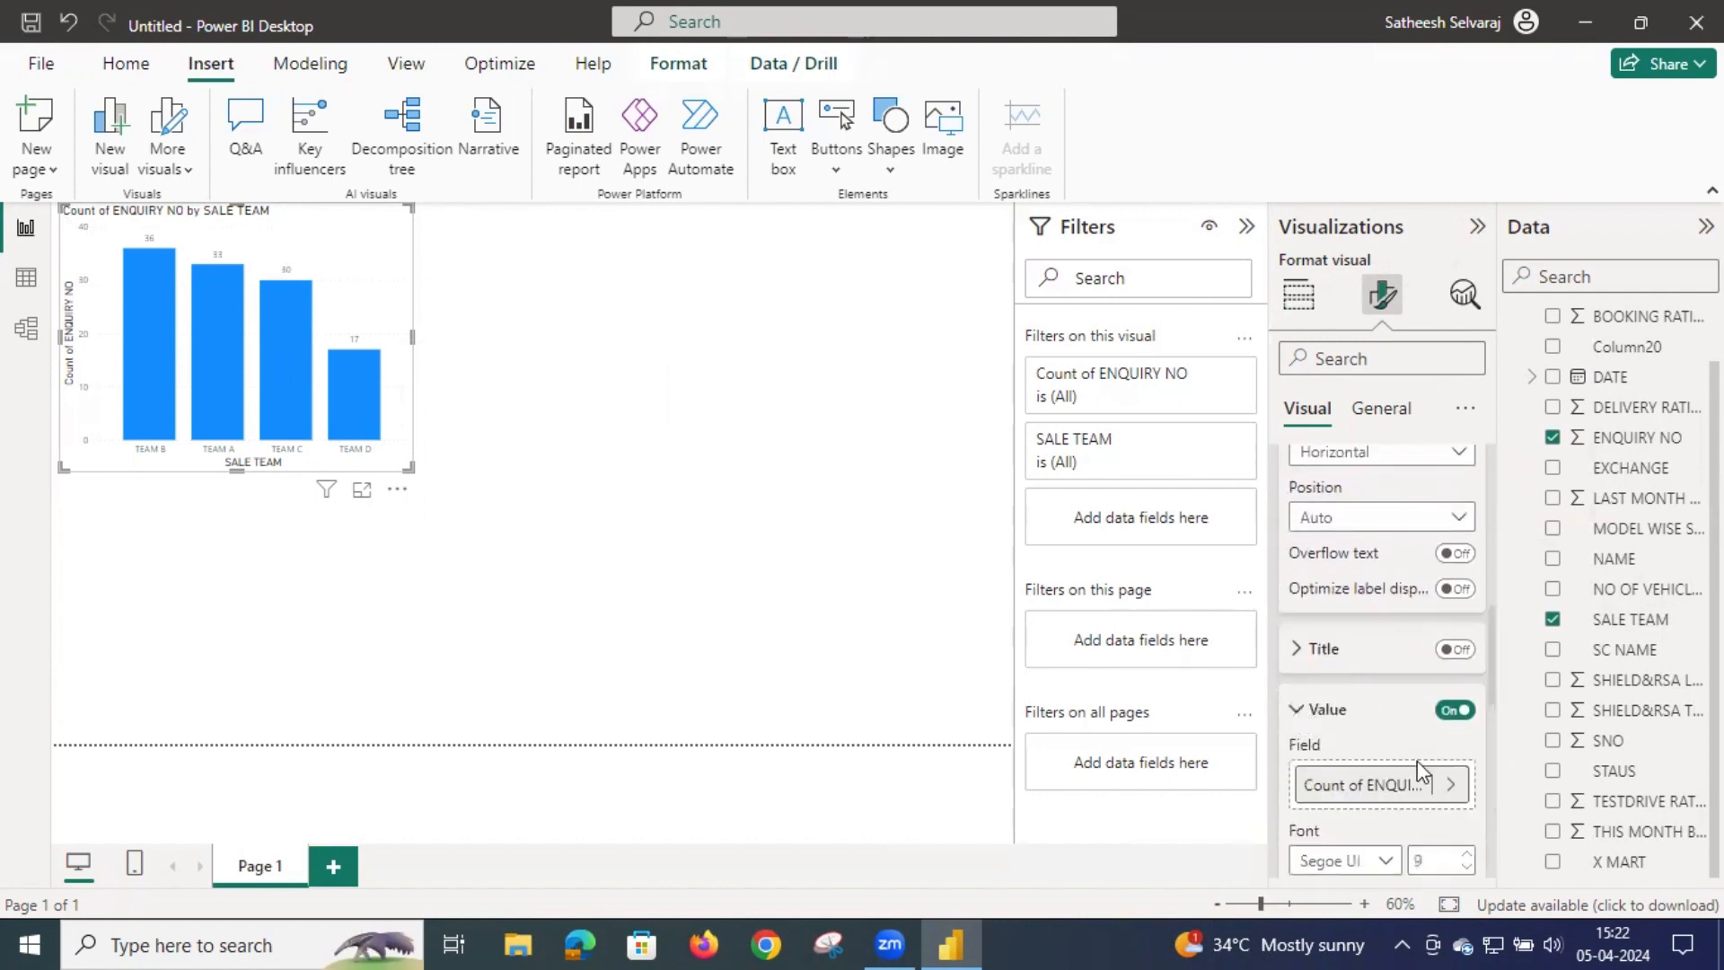
scroll(1430, 762, down, 1)
click(1307, 830)
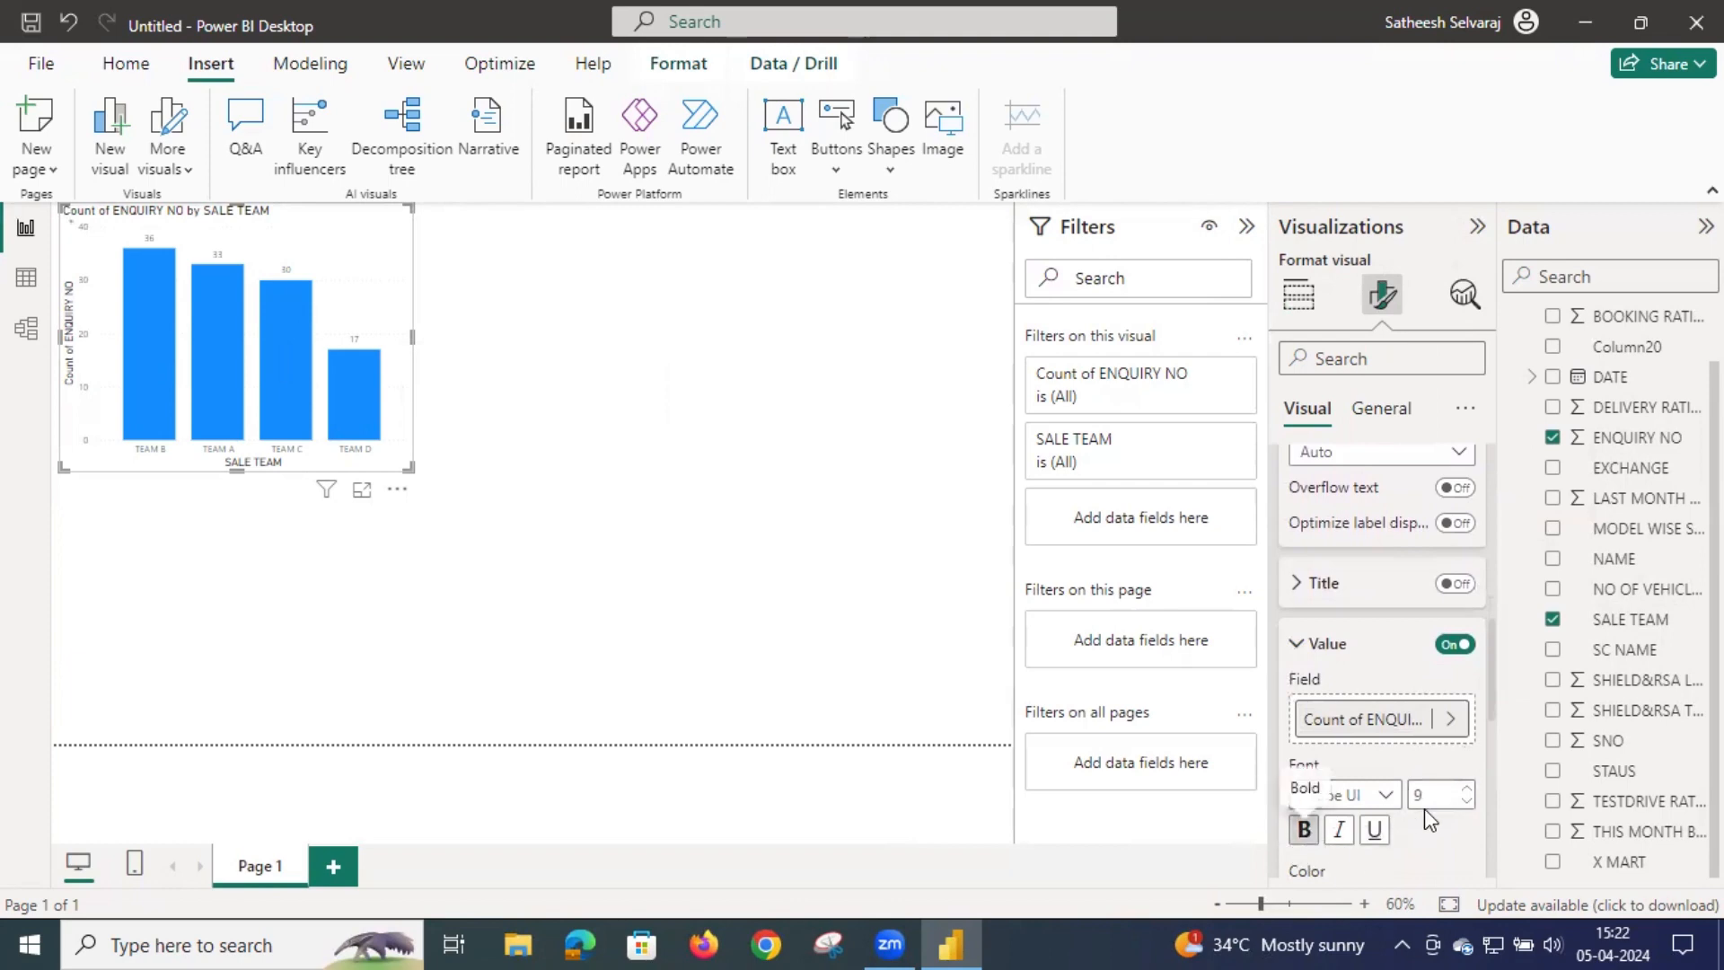
click(1305, 830)
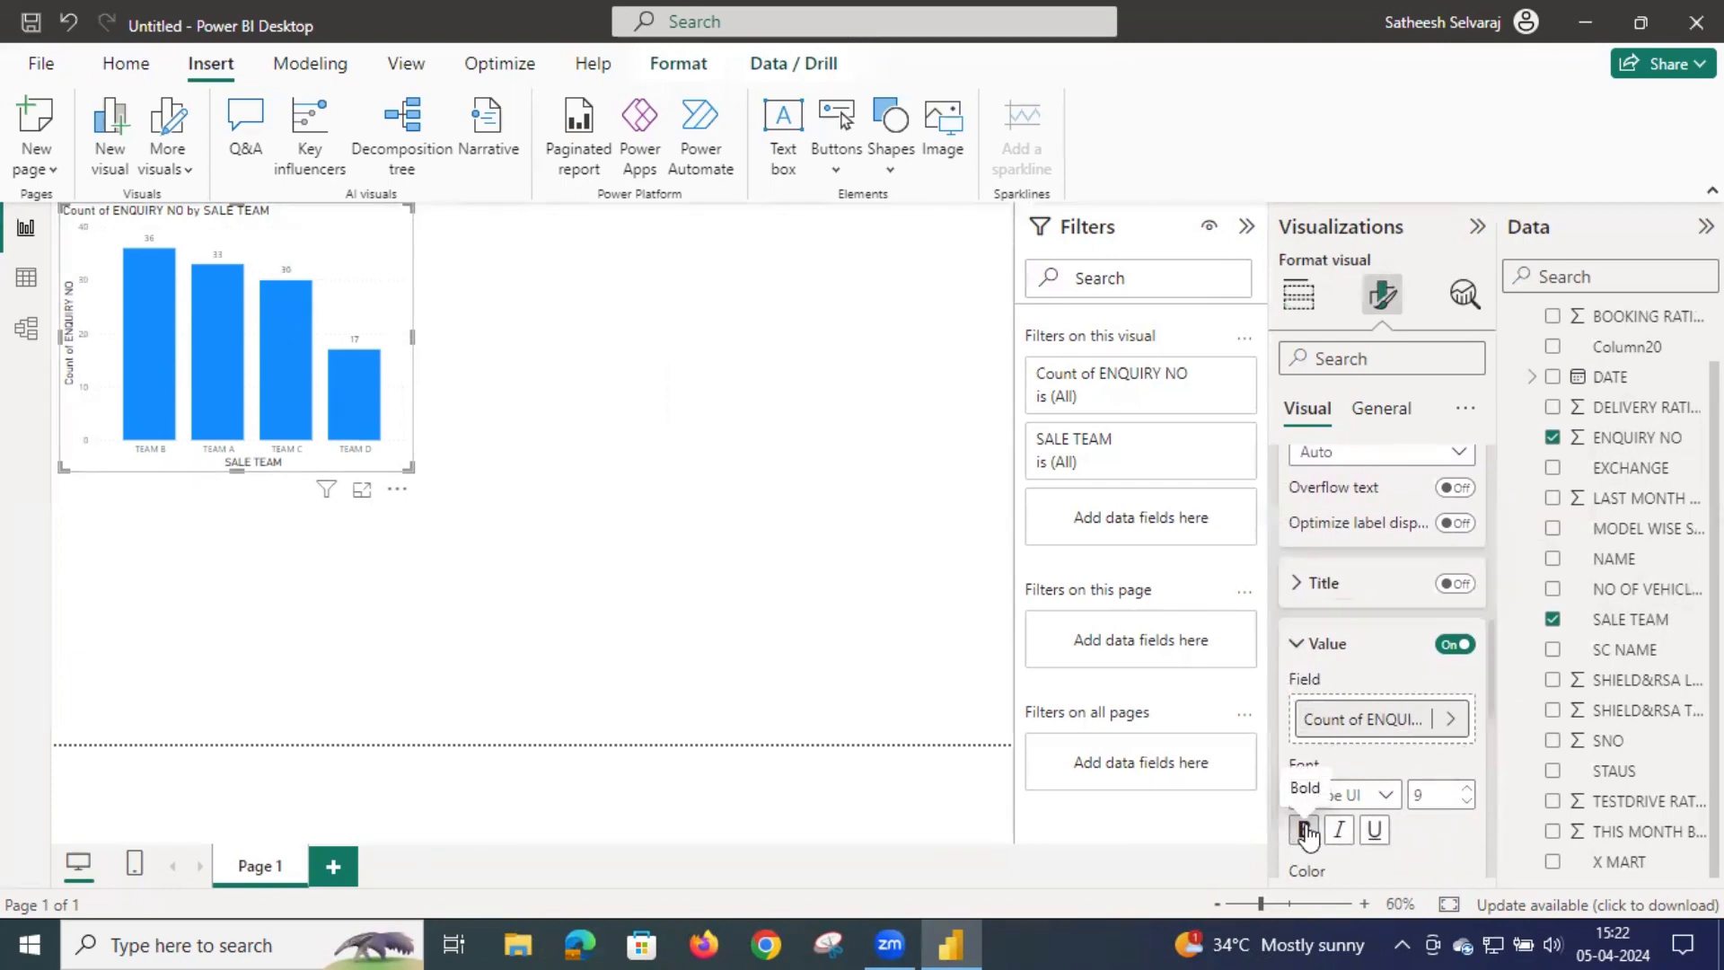
Step: Set the font size of the column chart's data label values to 12
click(1468, 788)
click(1469, 788)
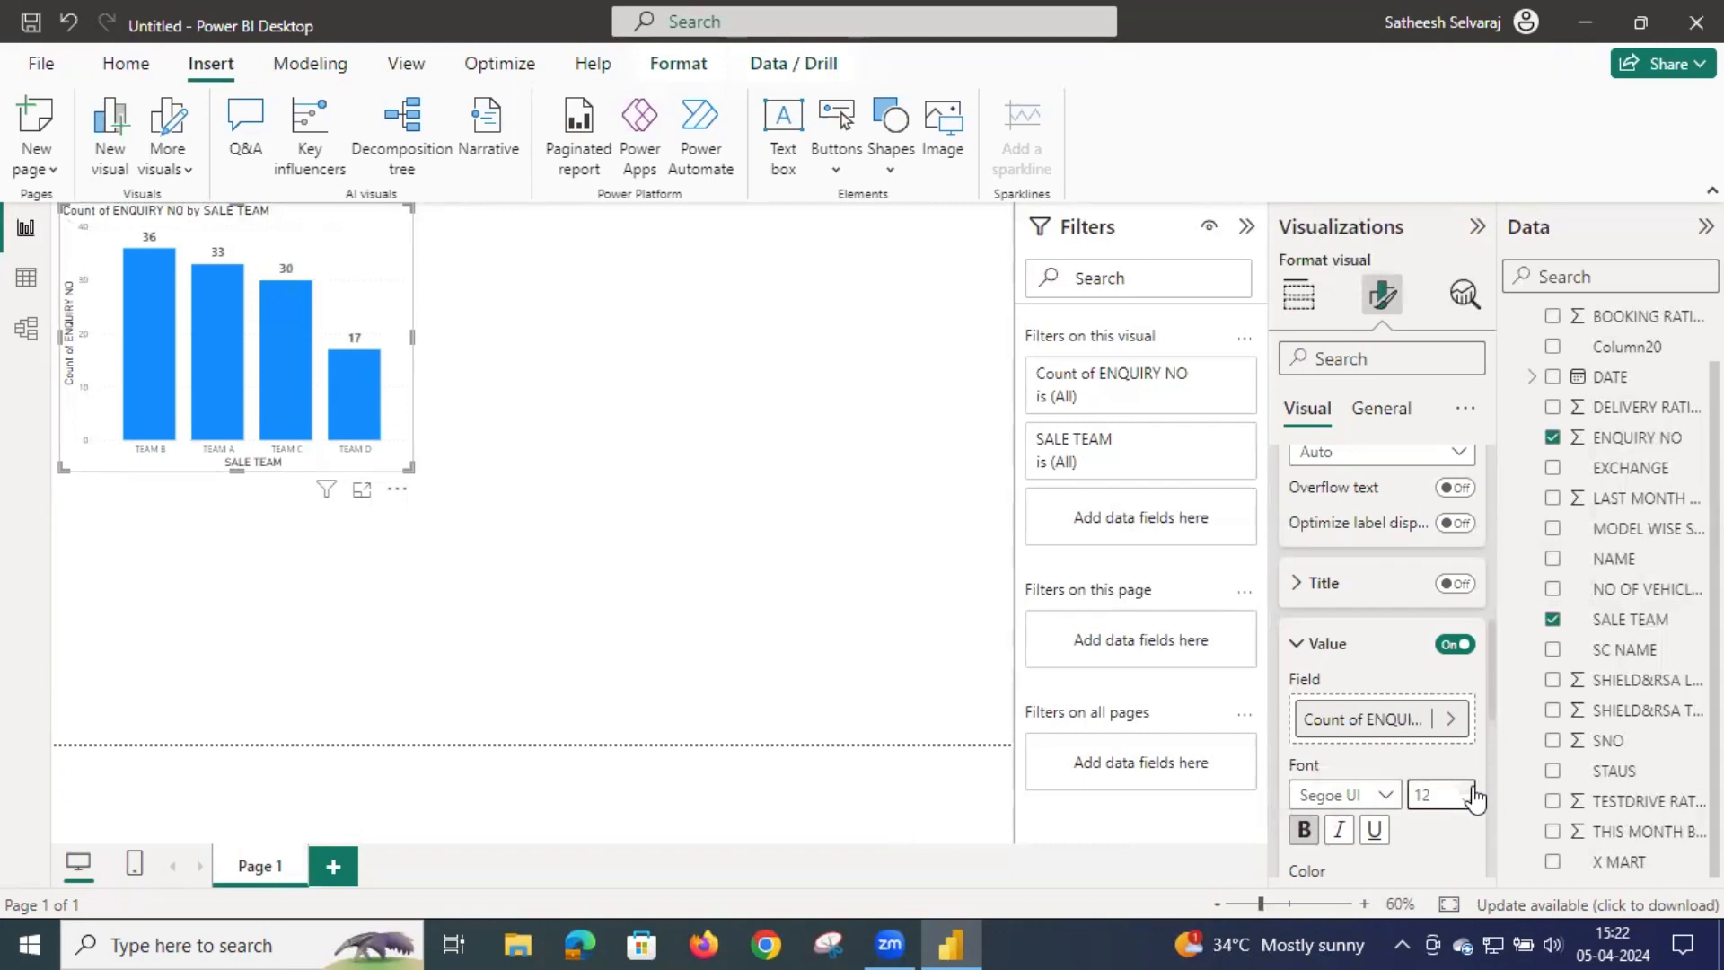
click(1302, 646)
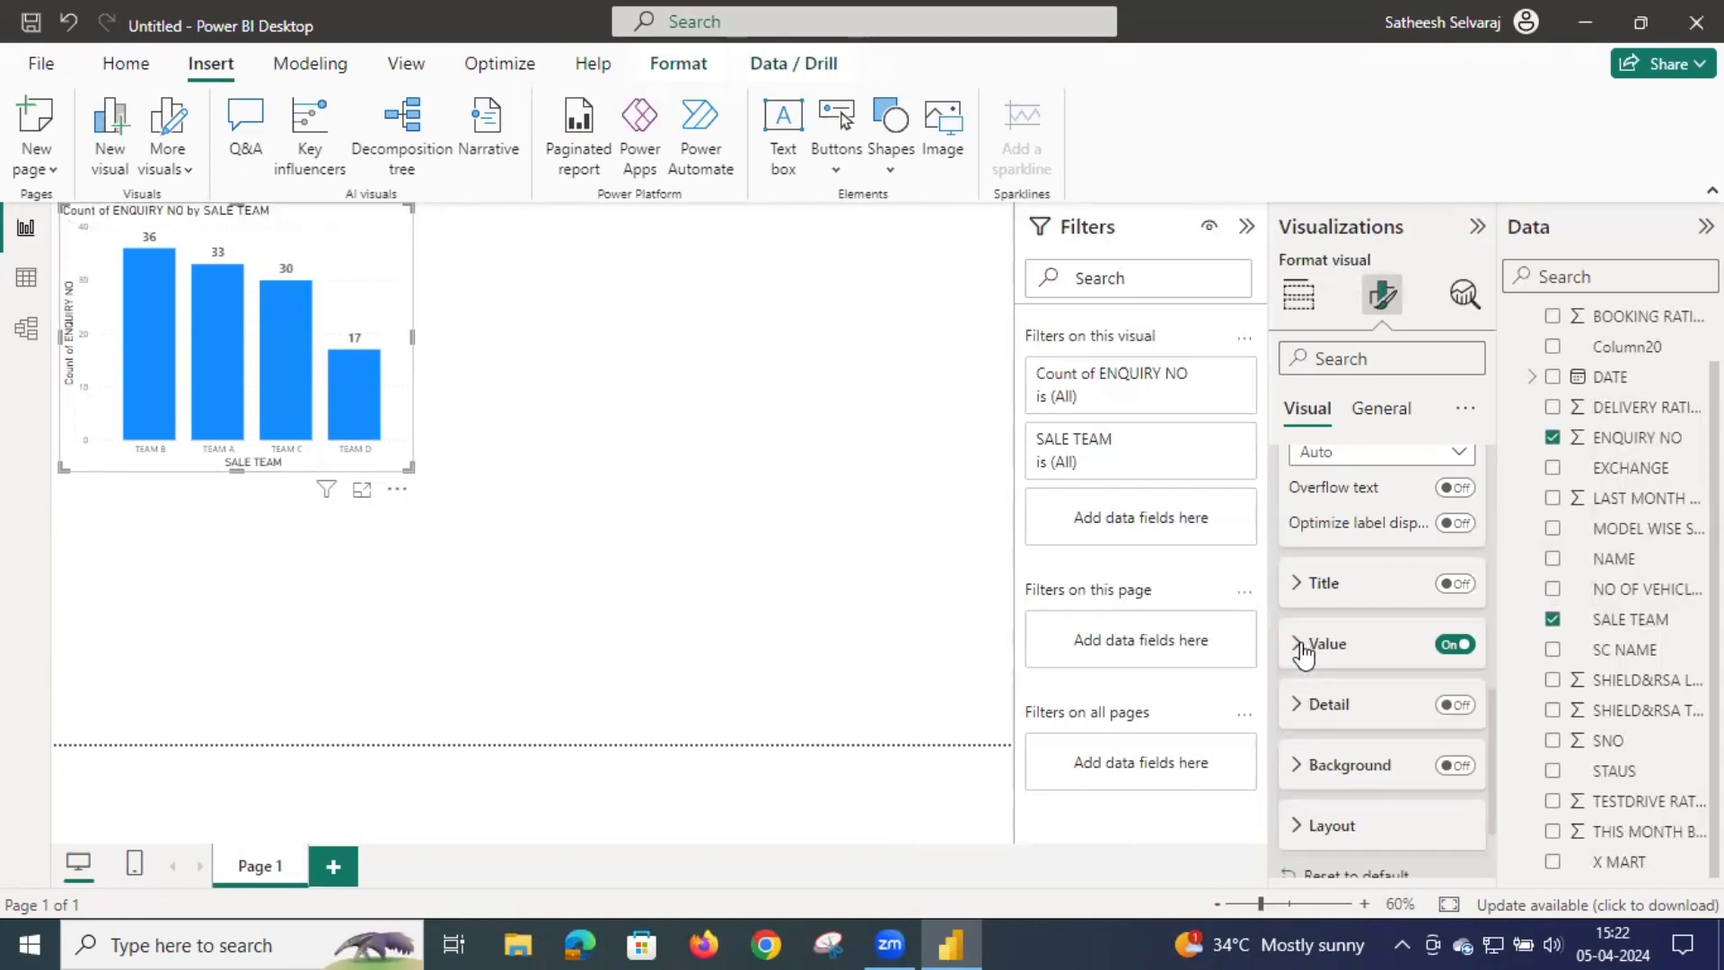
click(1296, 588)
click(1297, 588)
scroll(1305, 608, up, 5)
click(1299, 712)
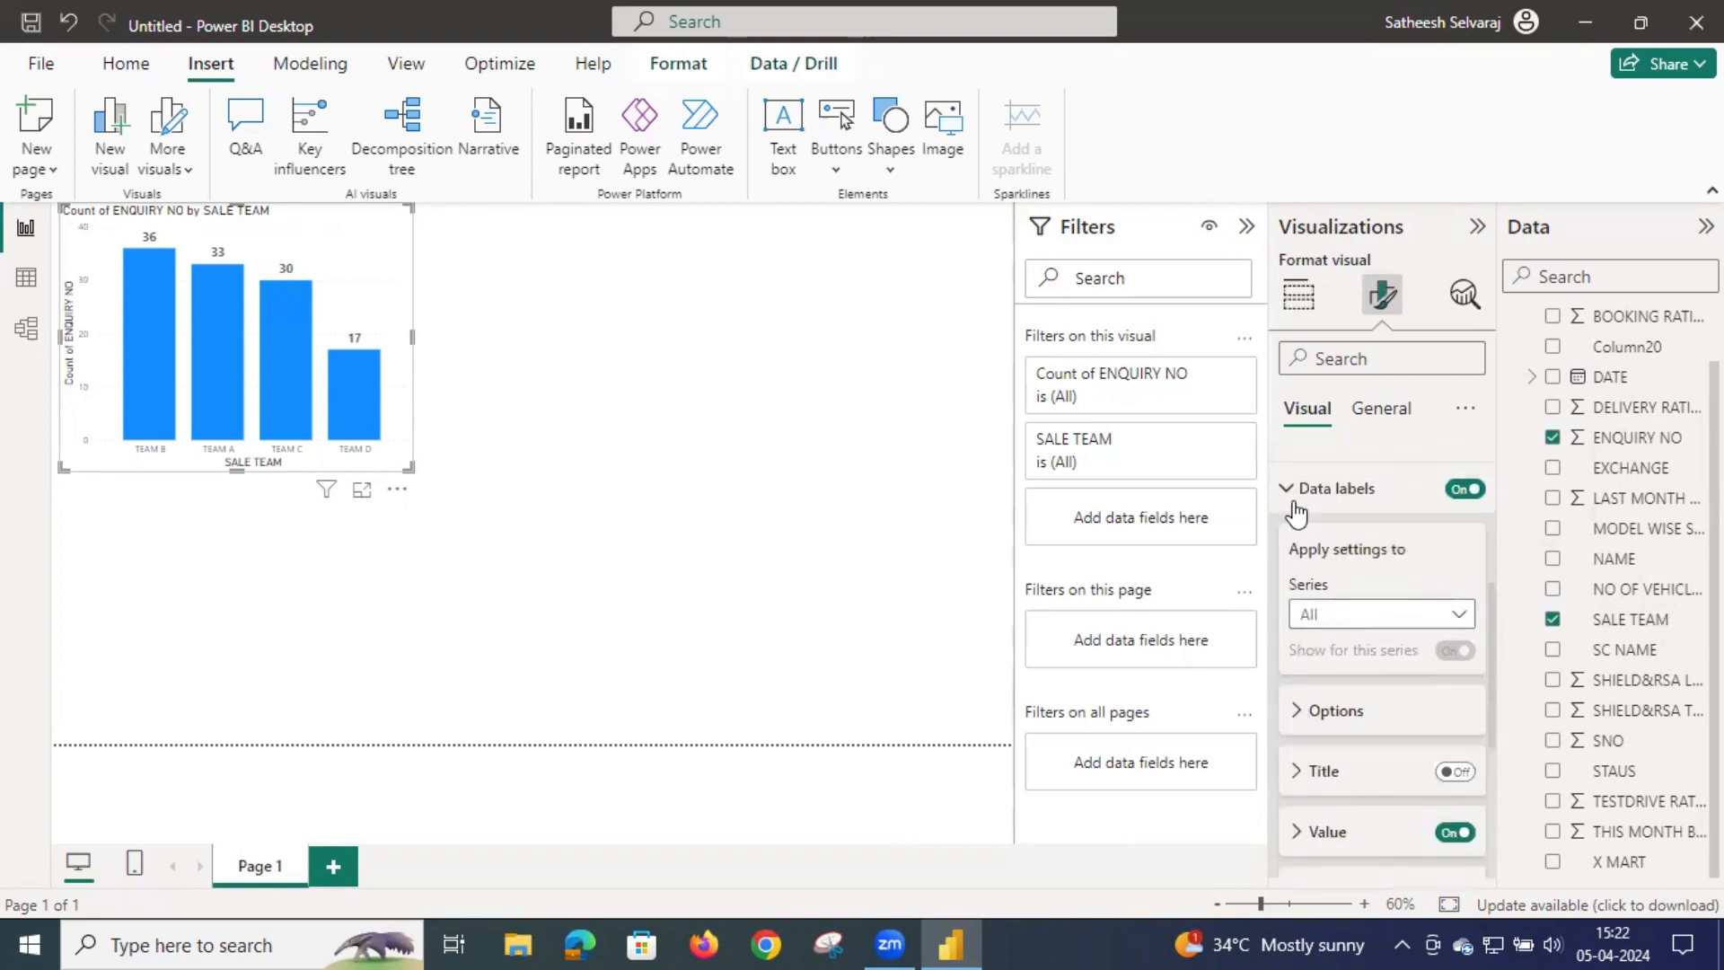
click(1302, 488)
Step: Make the column chart's X-axis values bold and set their font size to 11
scroll(1316, 570, up, 2)
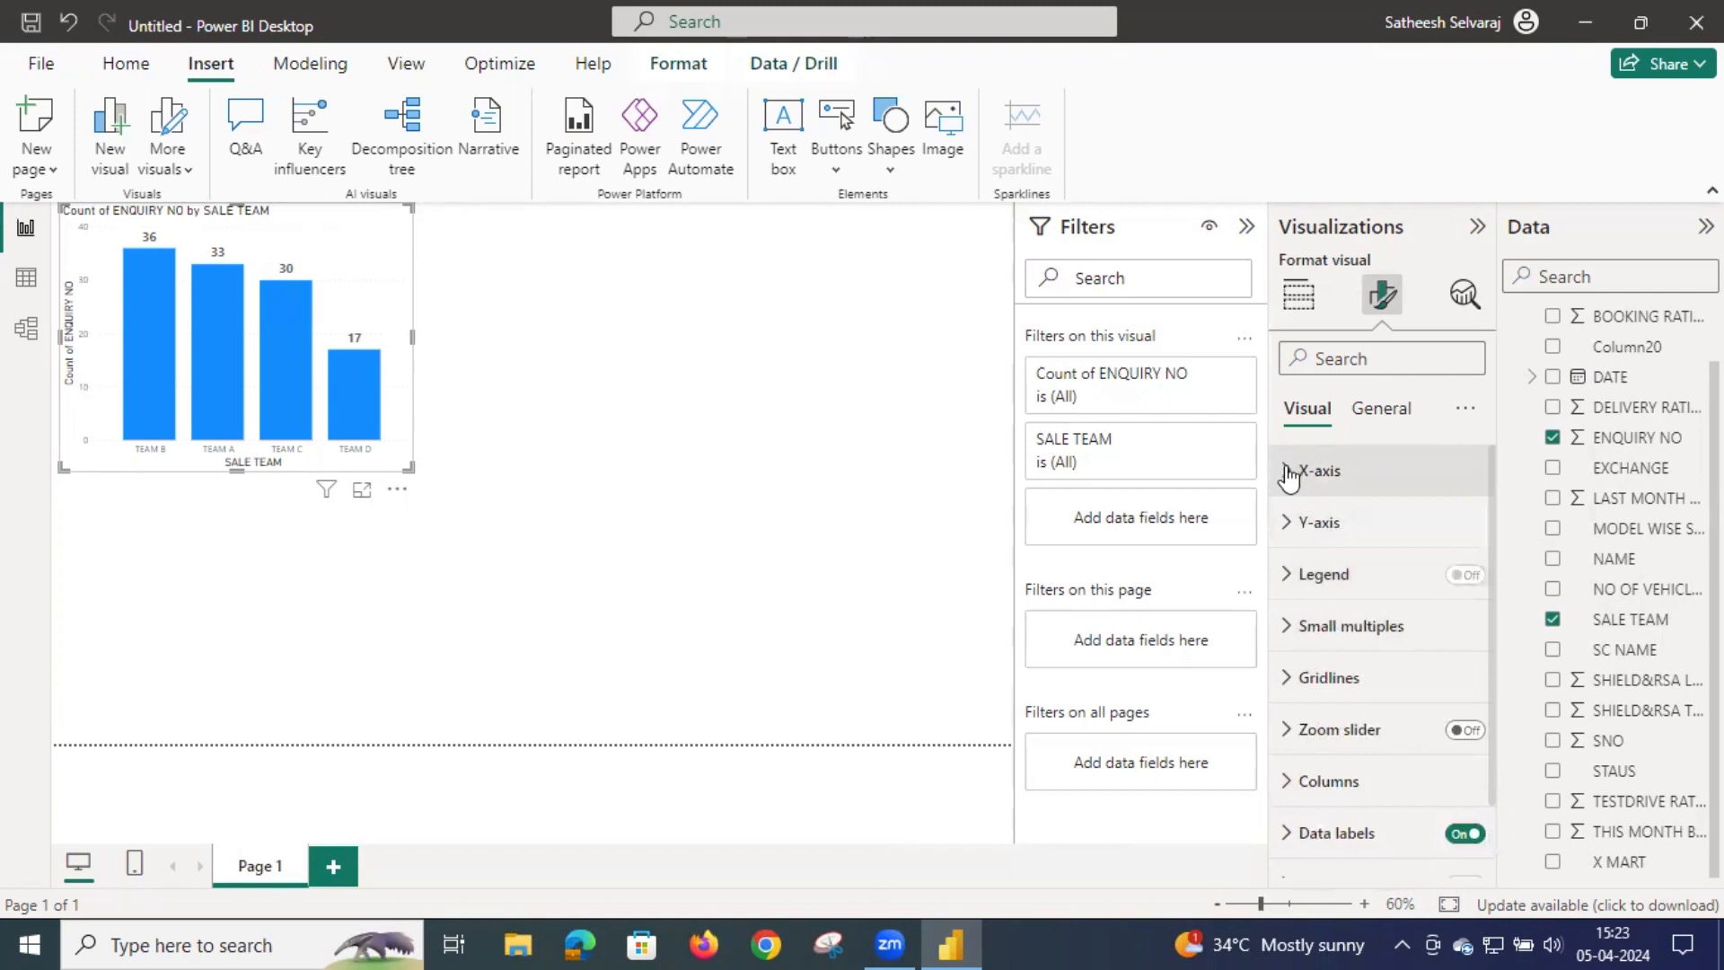
click(1291, 471)
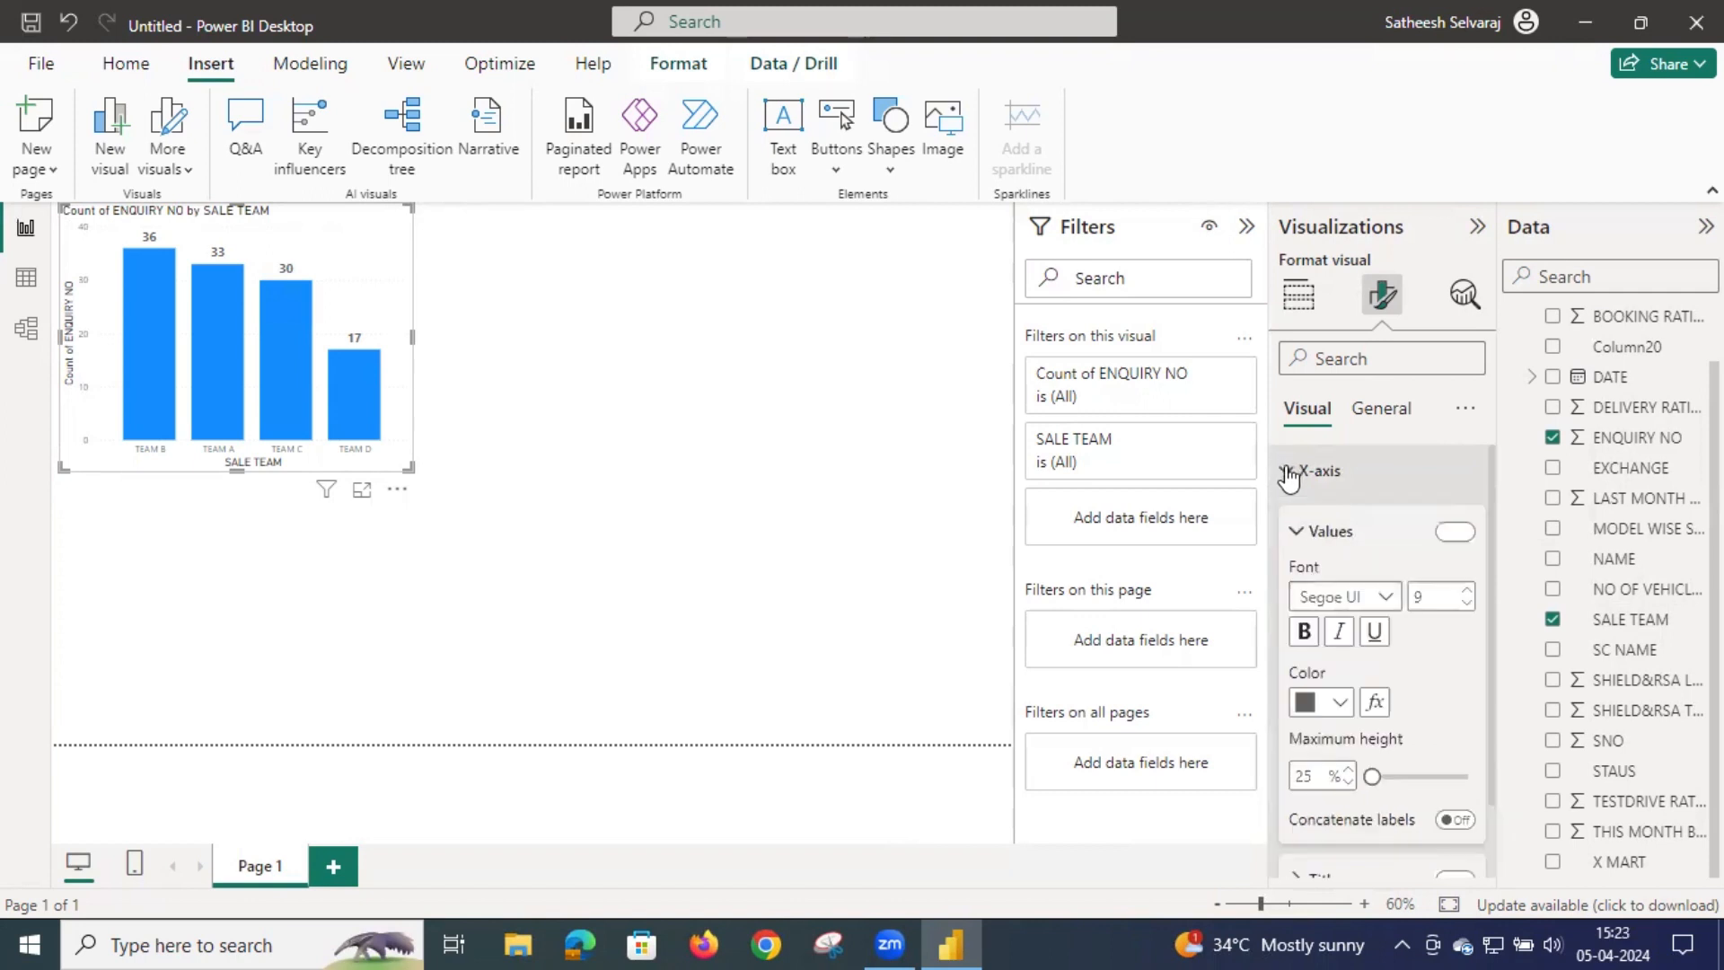
click(1304, 632)
click(1467, 591)
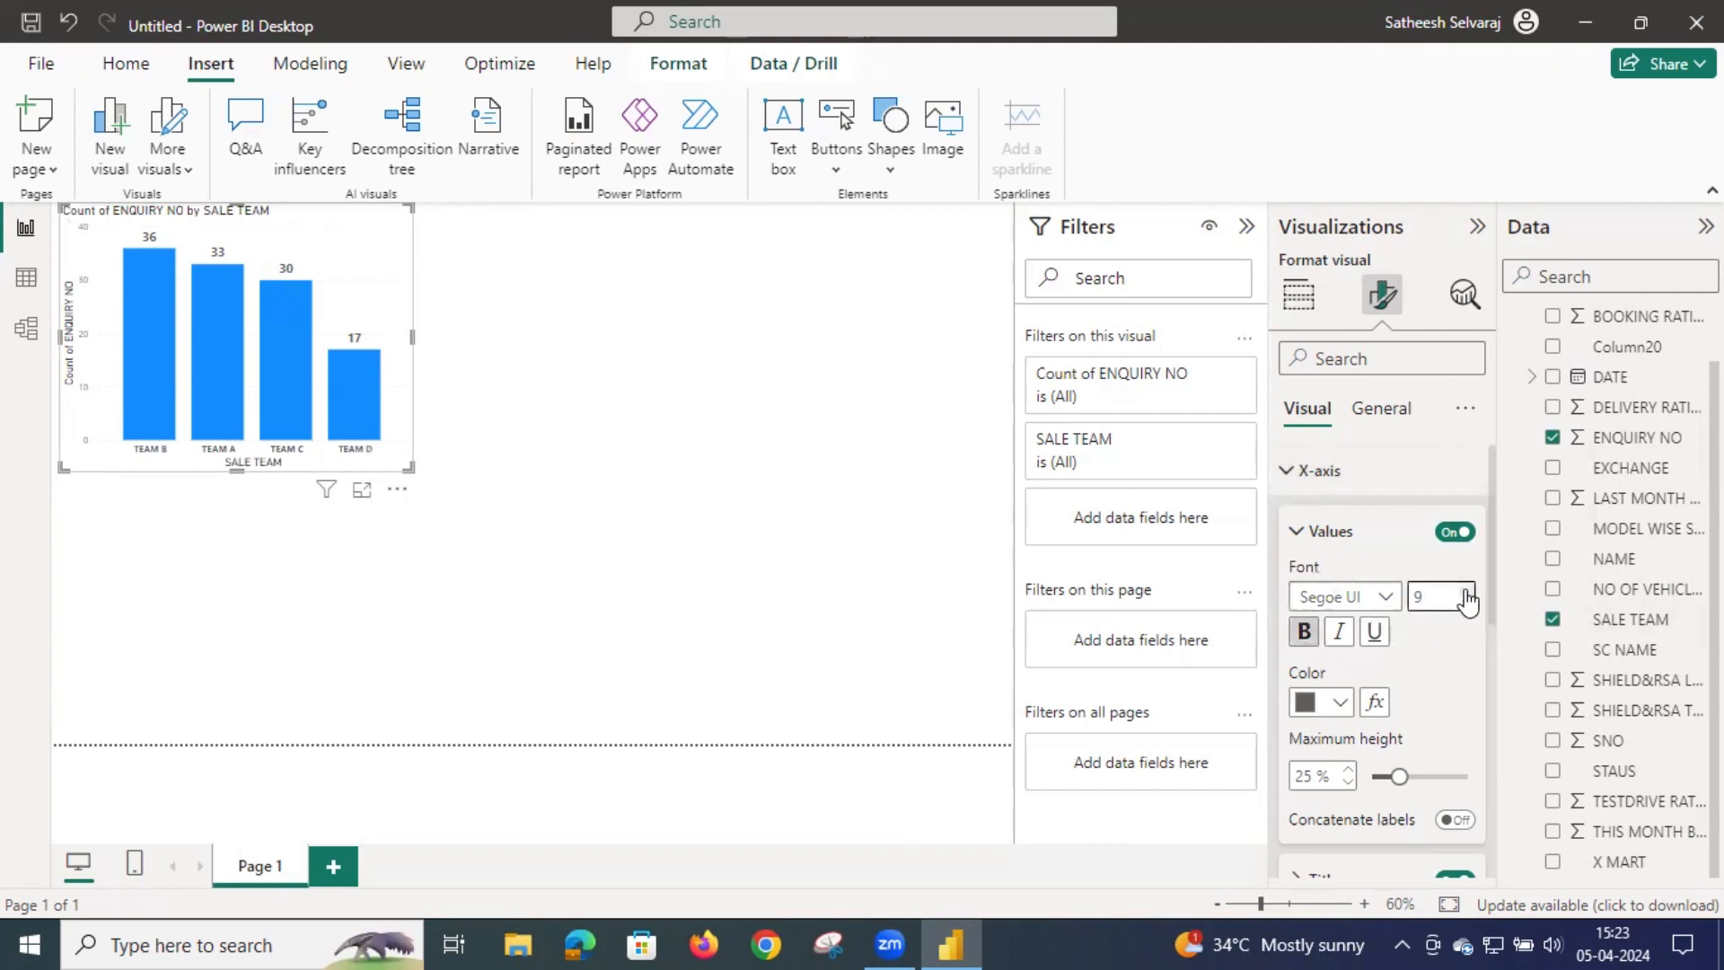
click(1467, 591)
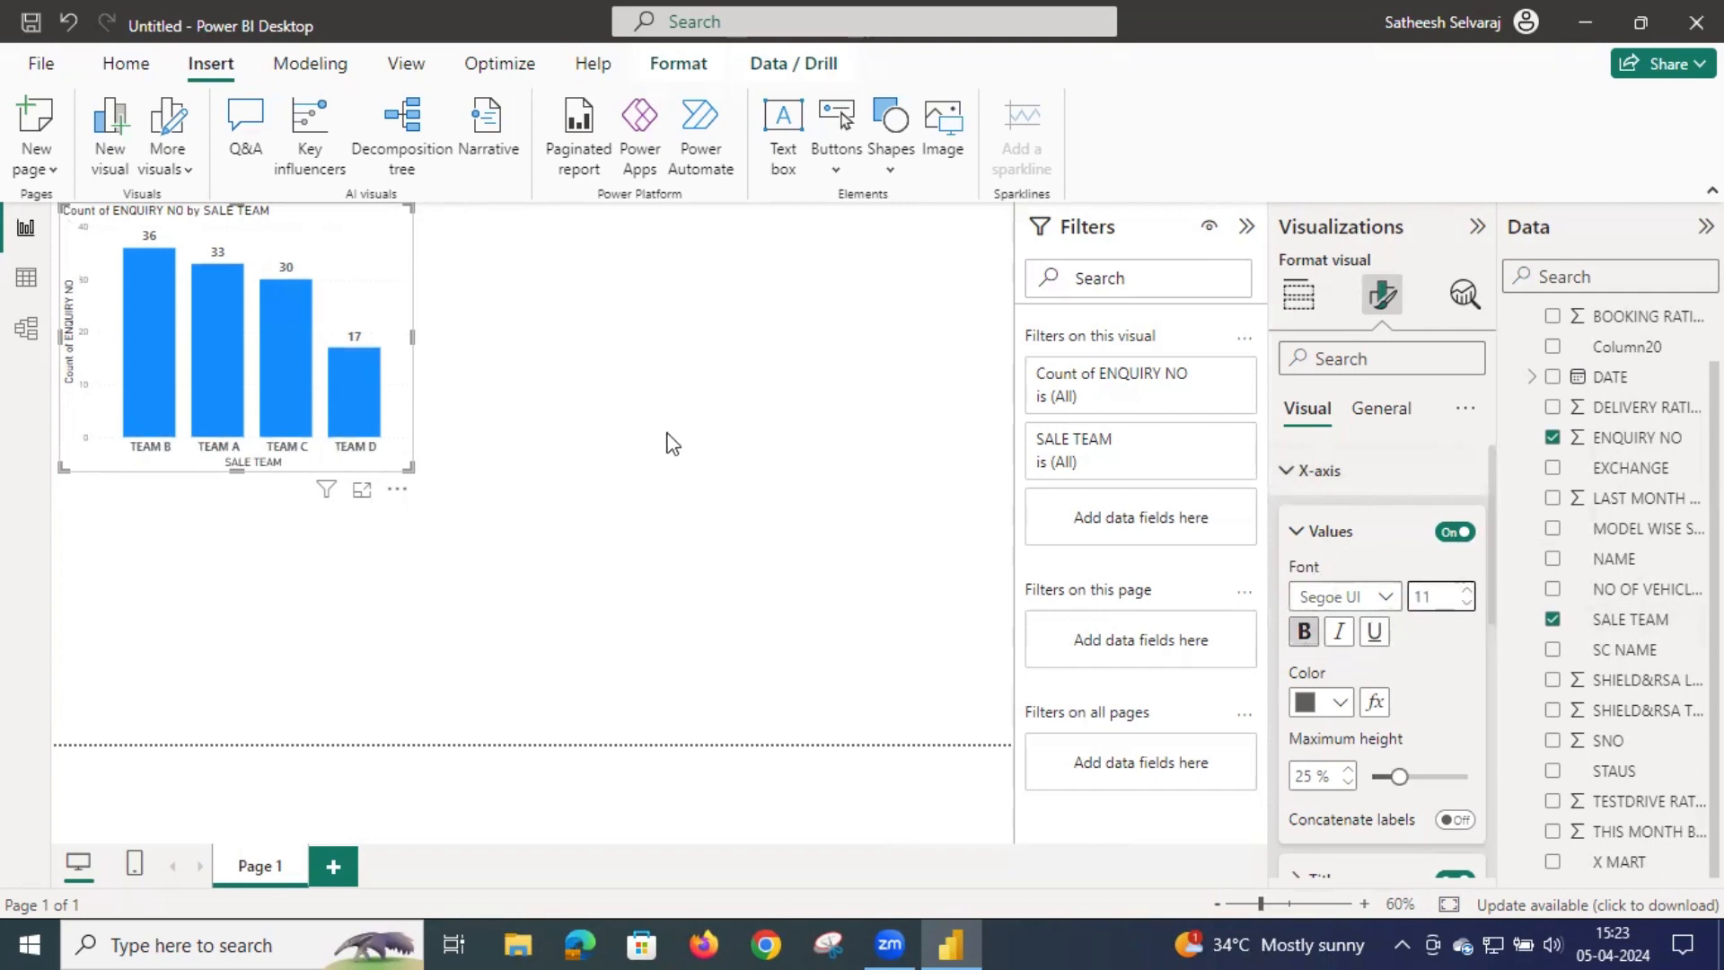
click(564, 406)
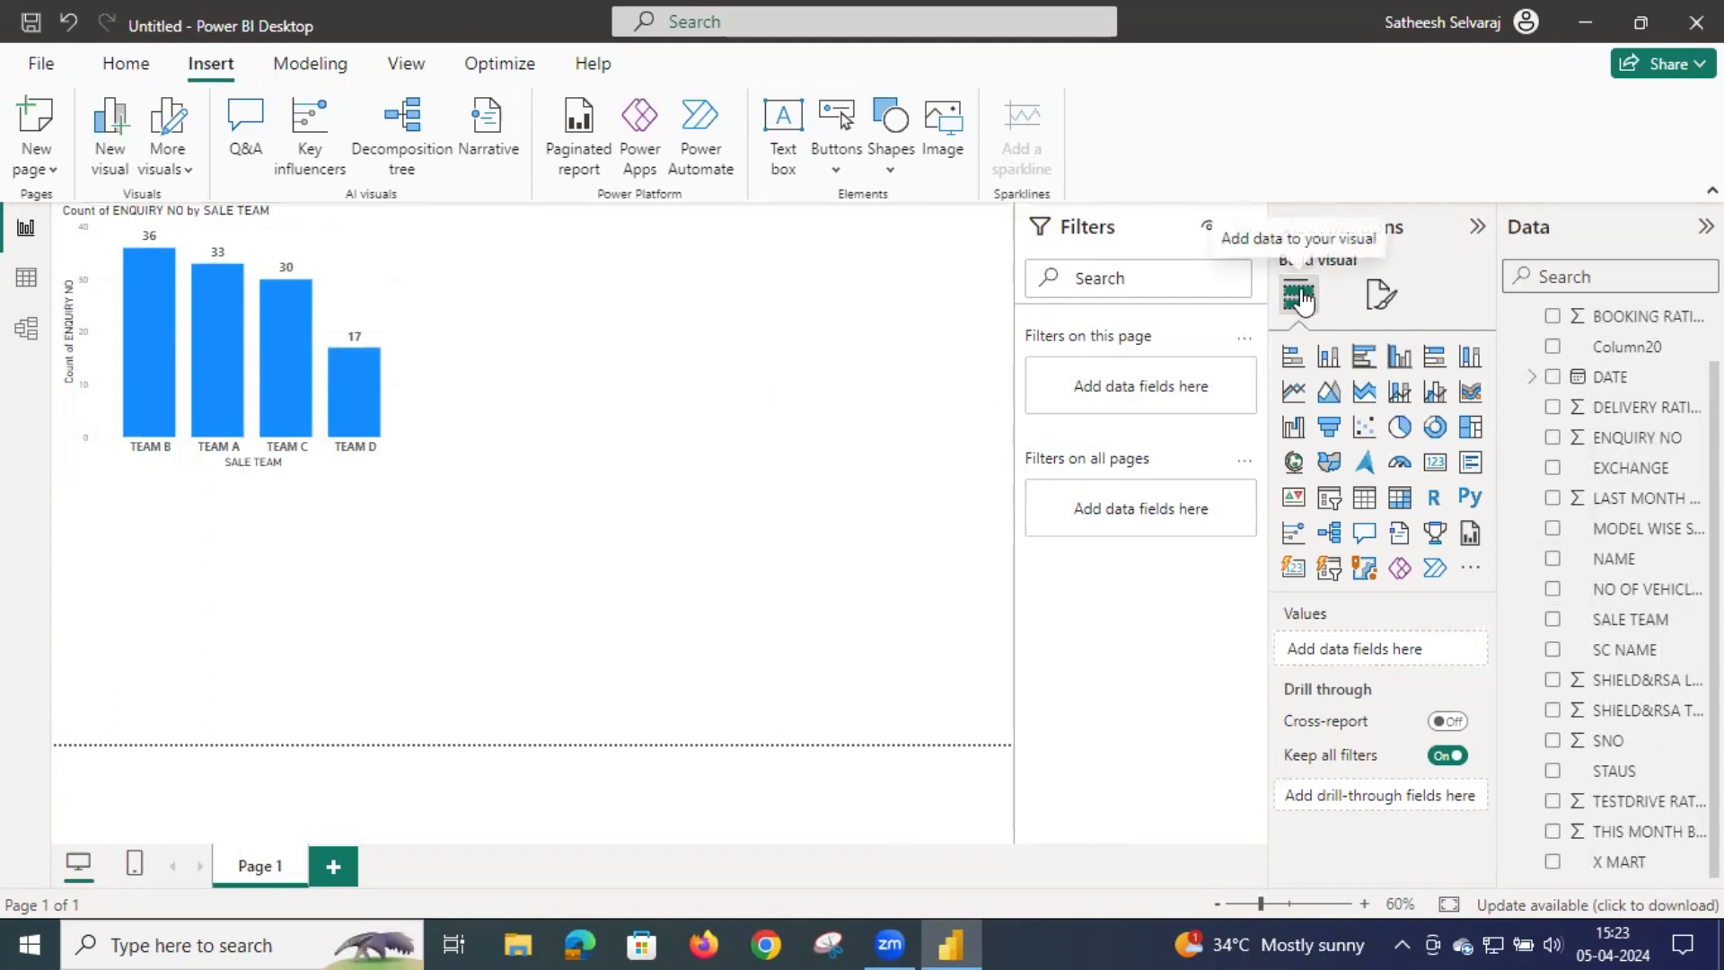
Step: Insert an empty stacked bar chart, place it to the right of the column chart and widen it slightly
click(1293, 357)
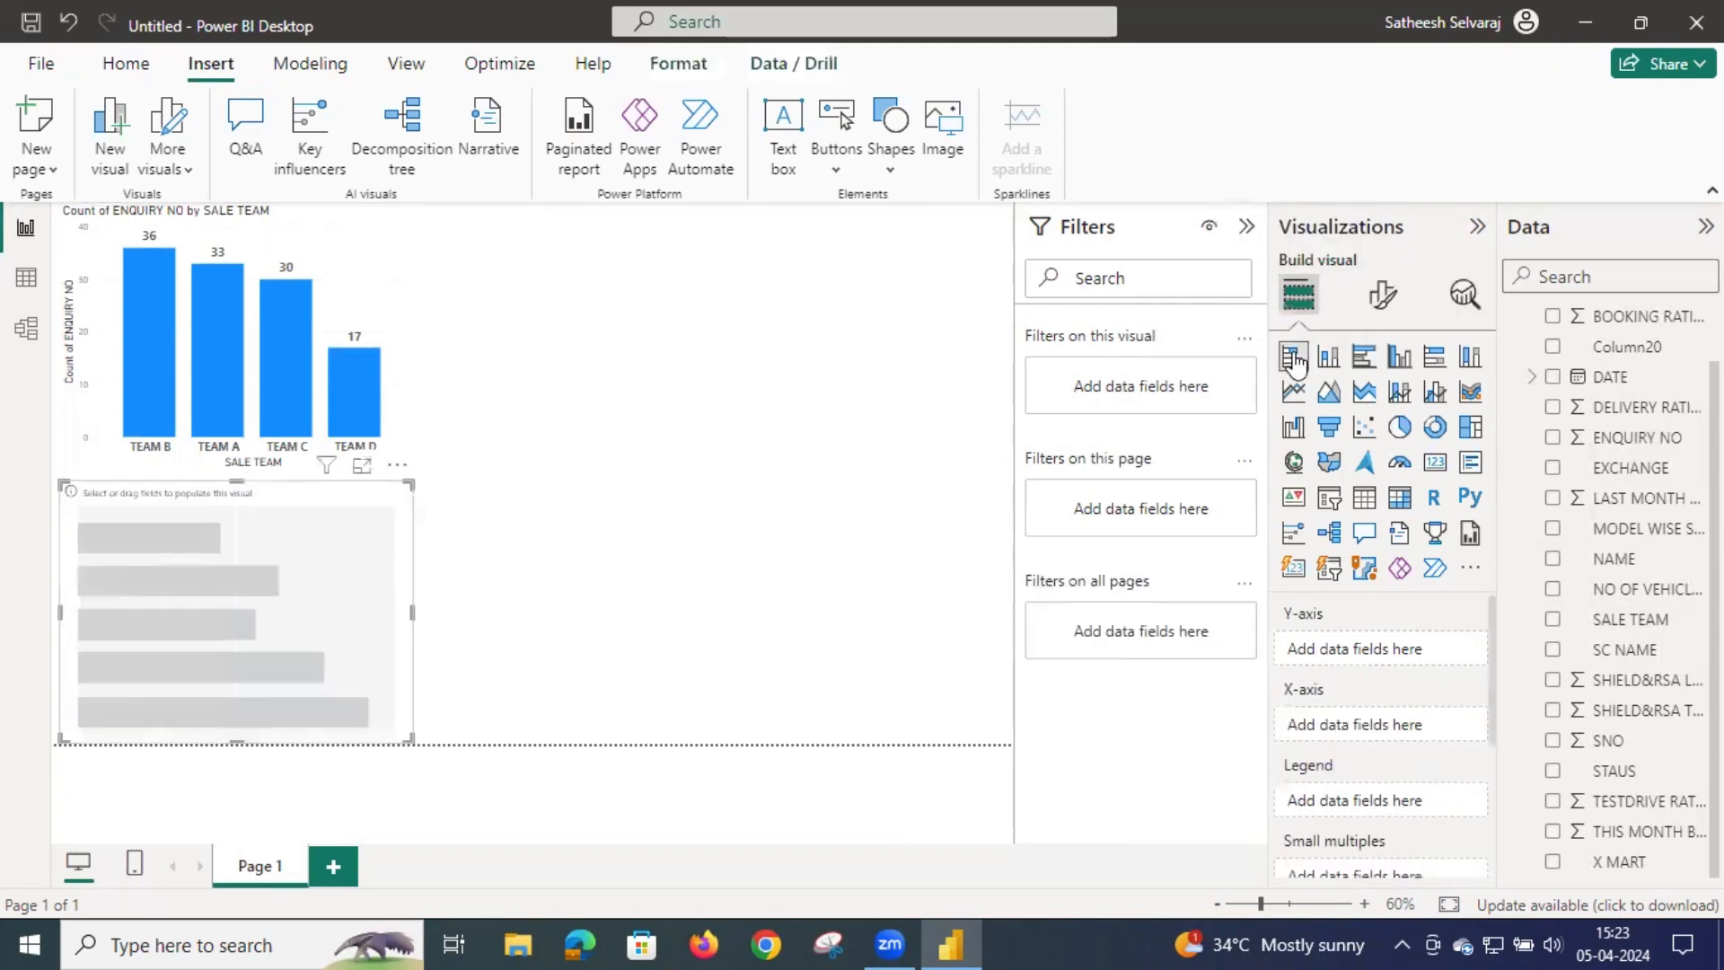
drag(641, 358, 728, 306)
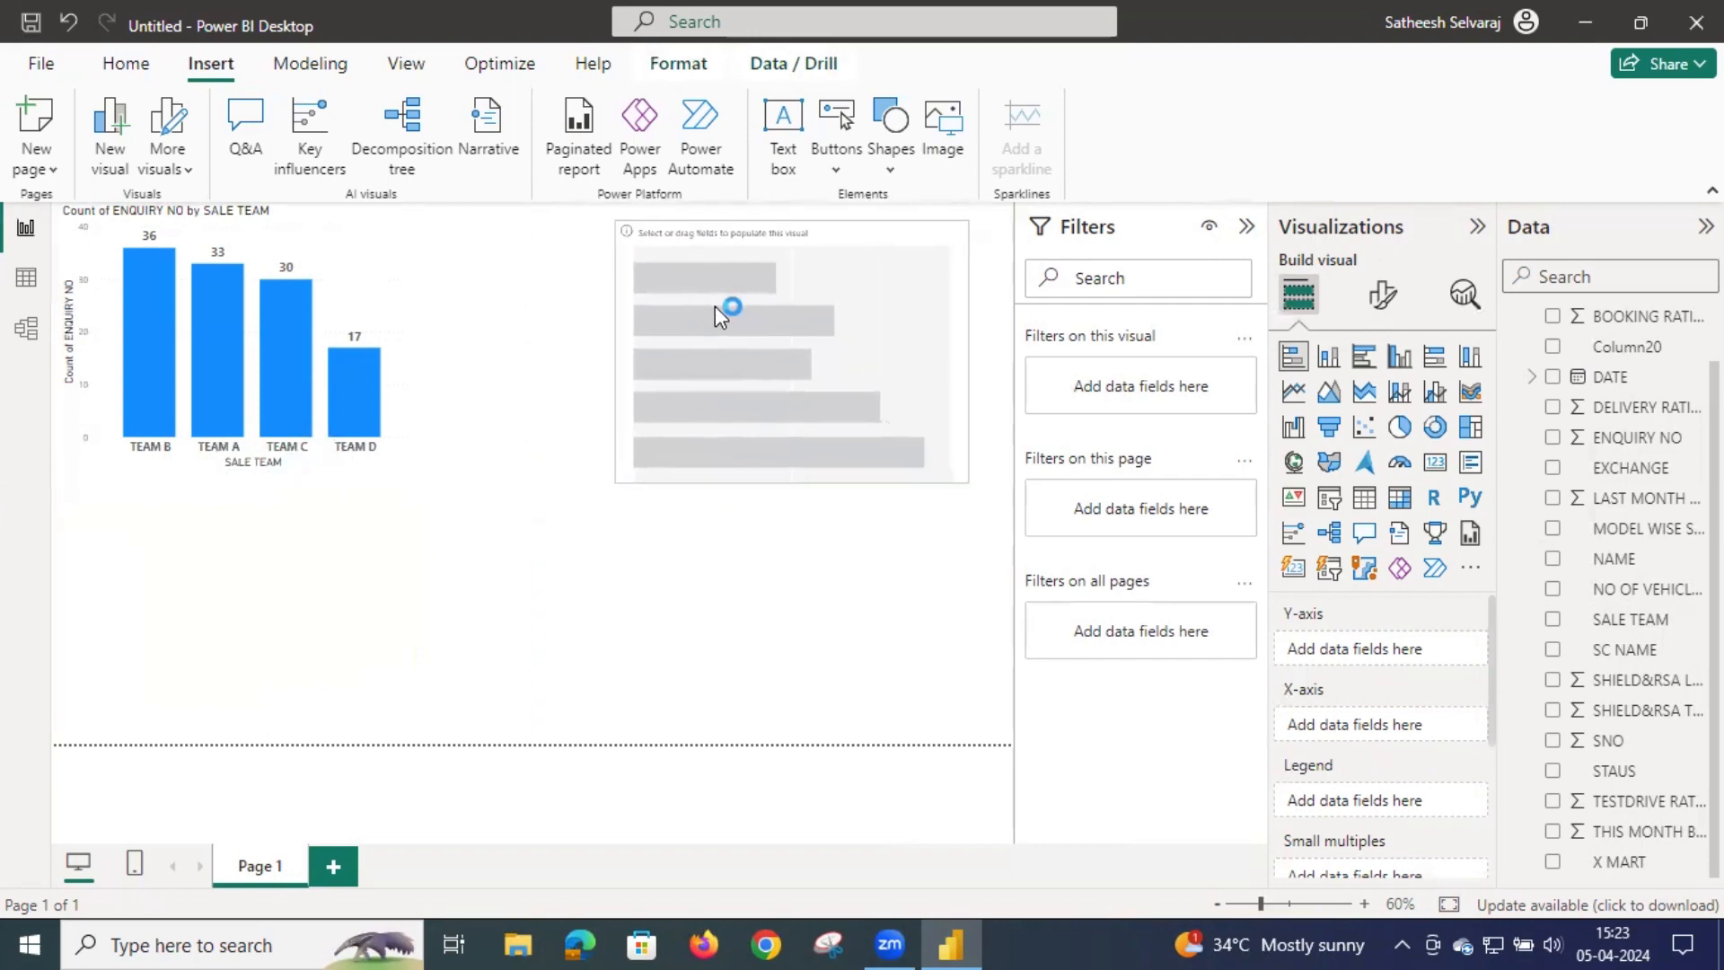
drag(618, 476, 581, 487)
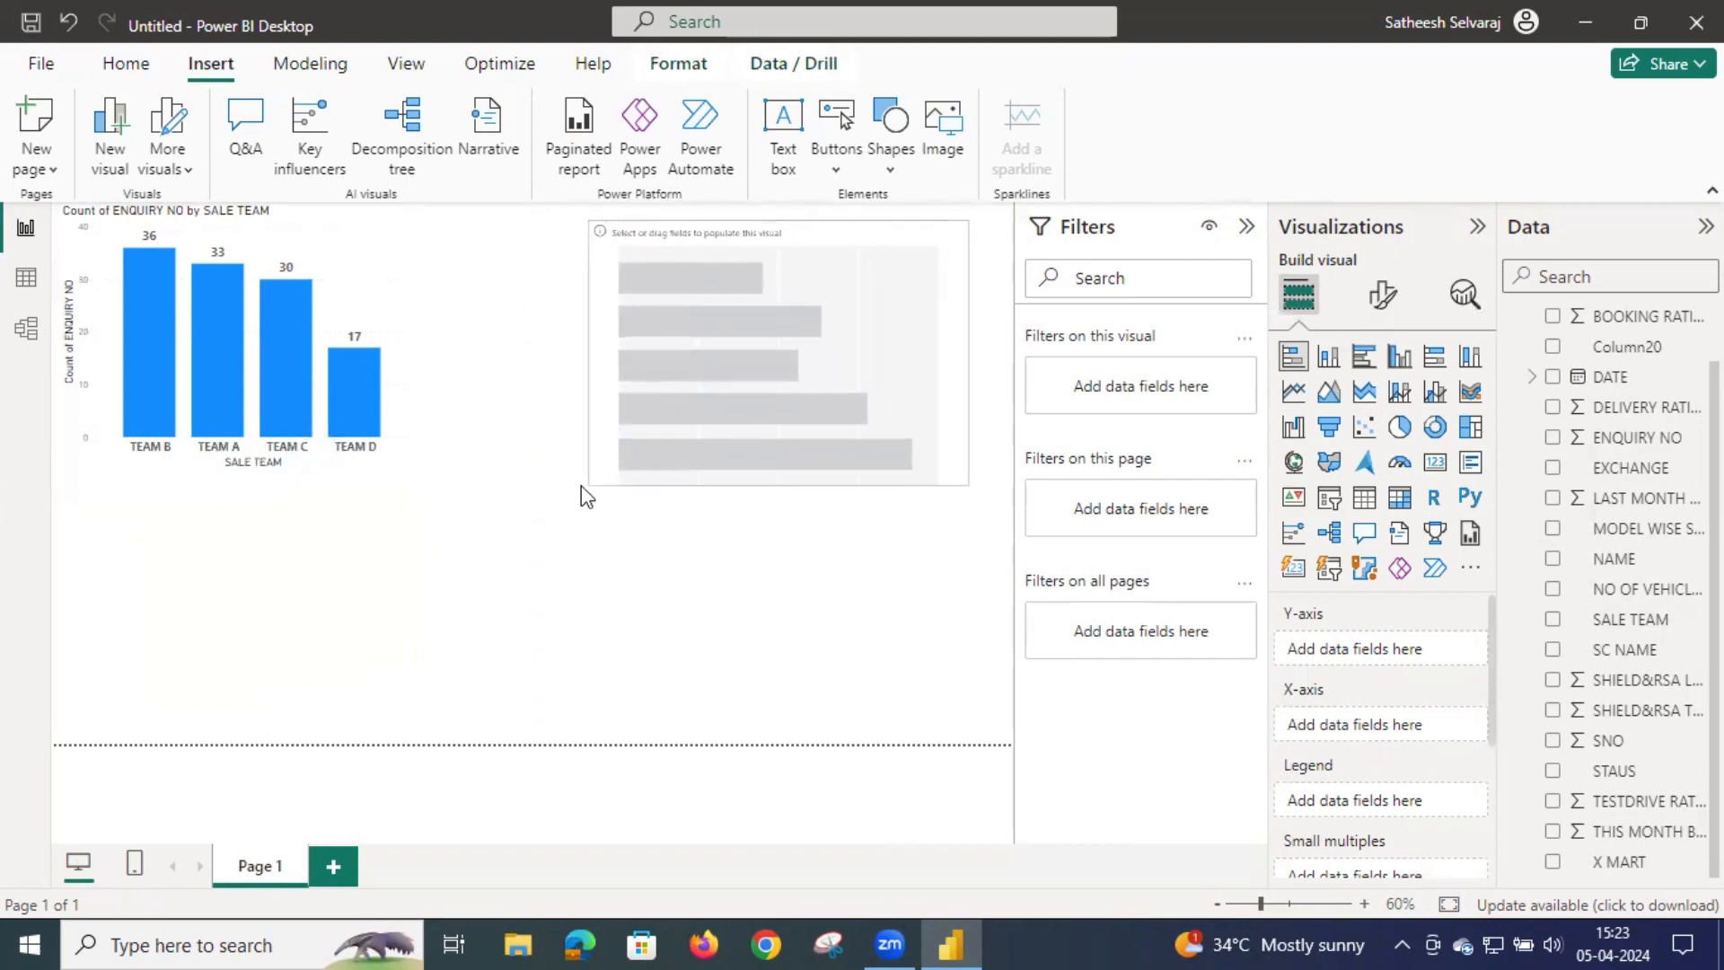
Step: Enlarge the column chart slightly and widen the empty bar chart towards it
click(409, 364)
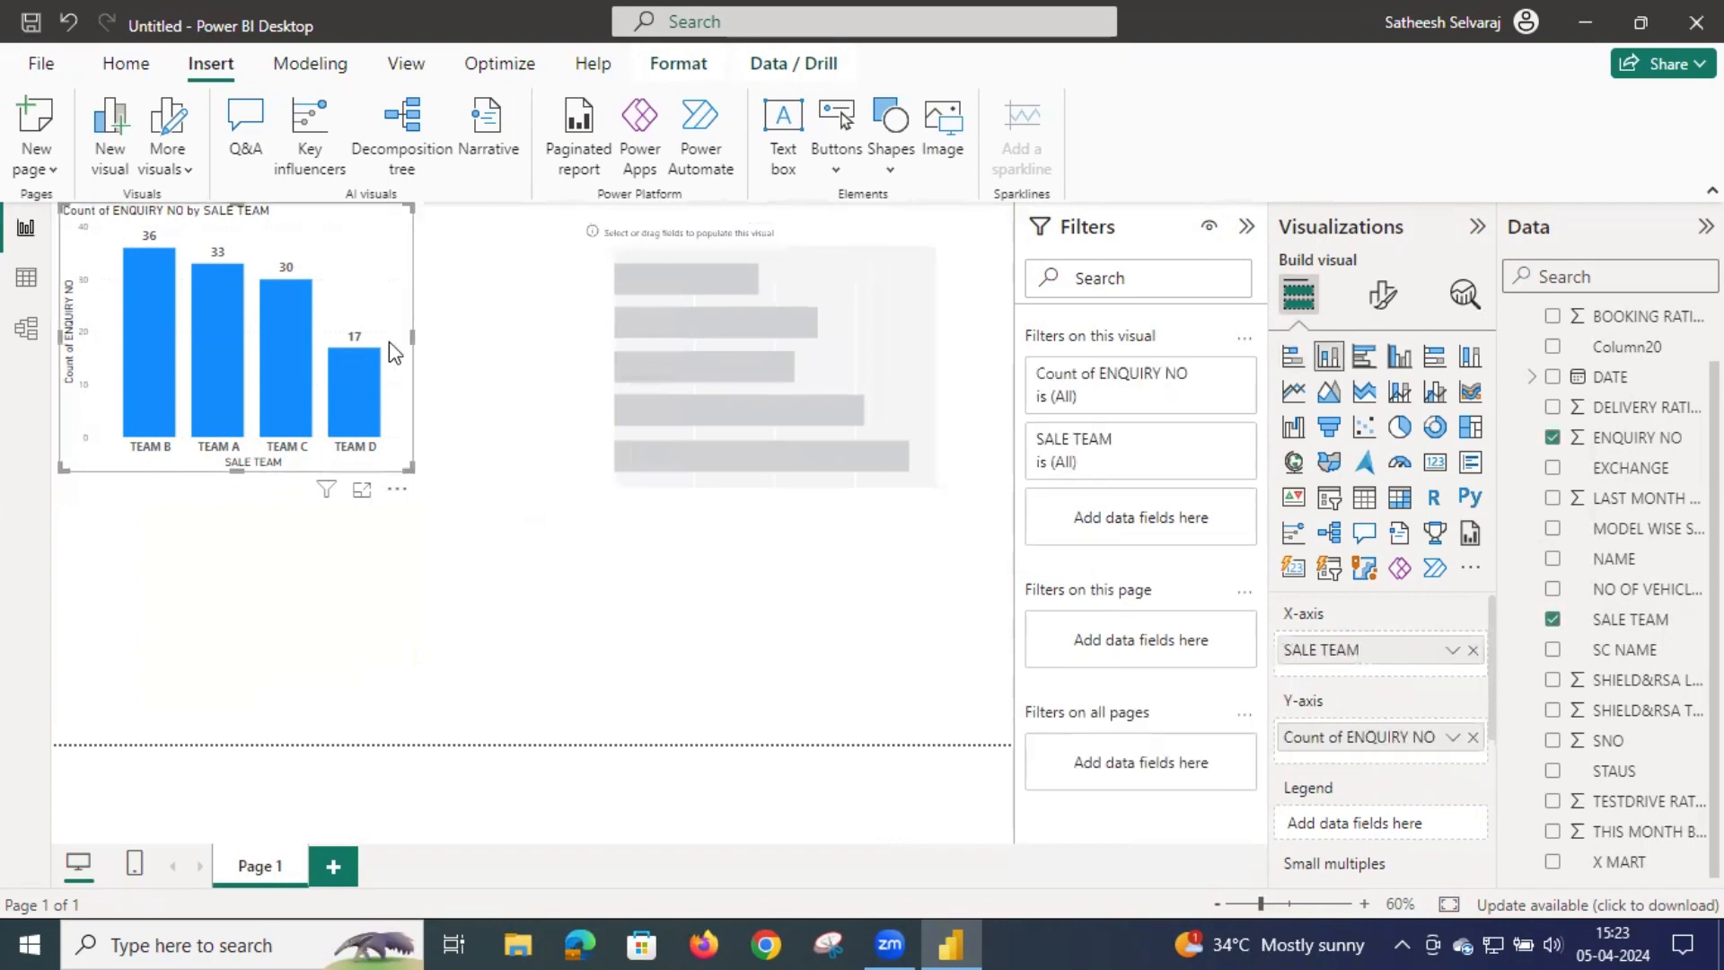
drag(413, 470, 454, 483)
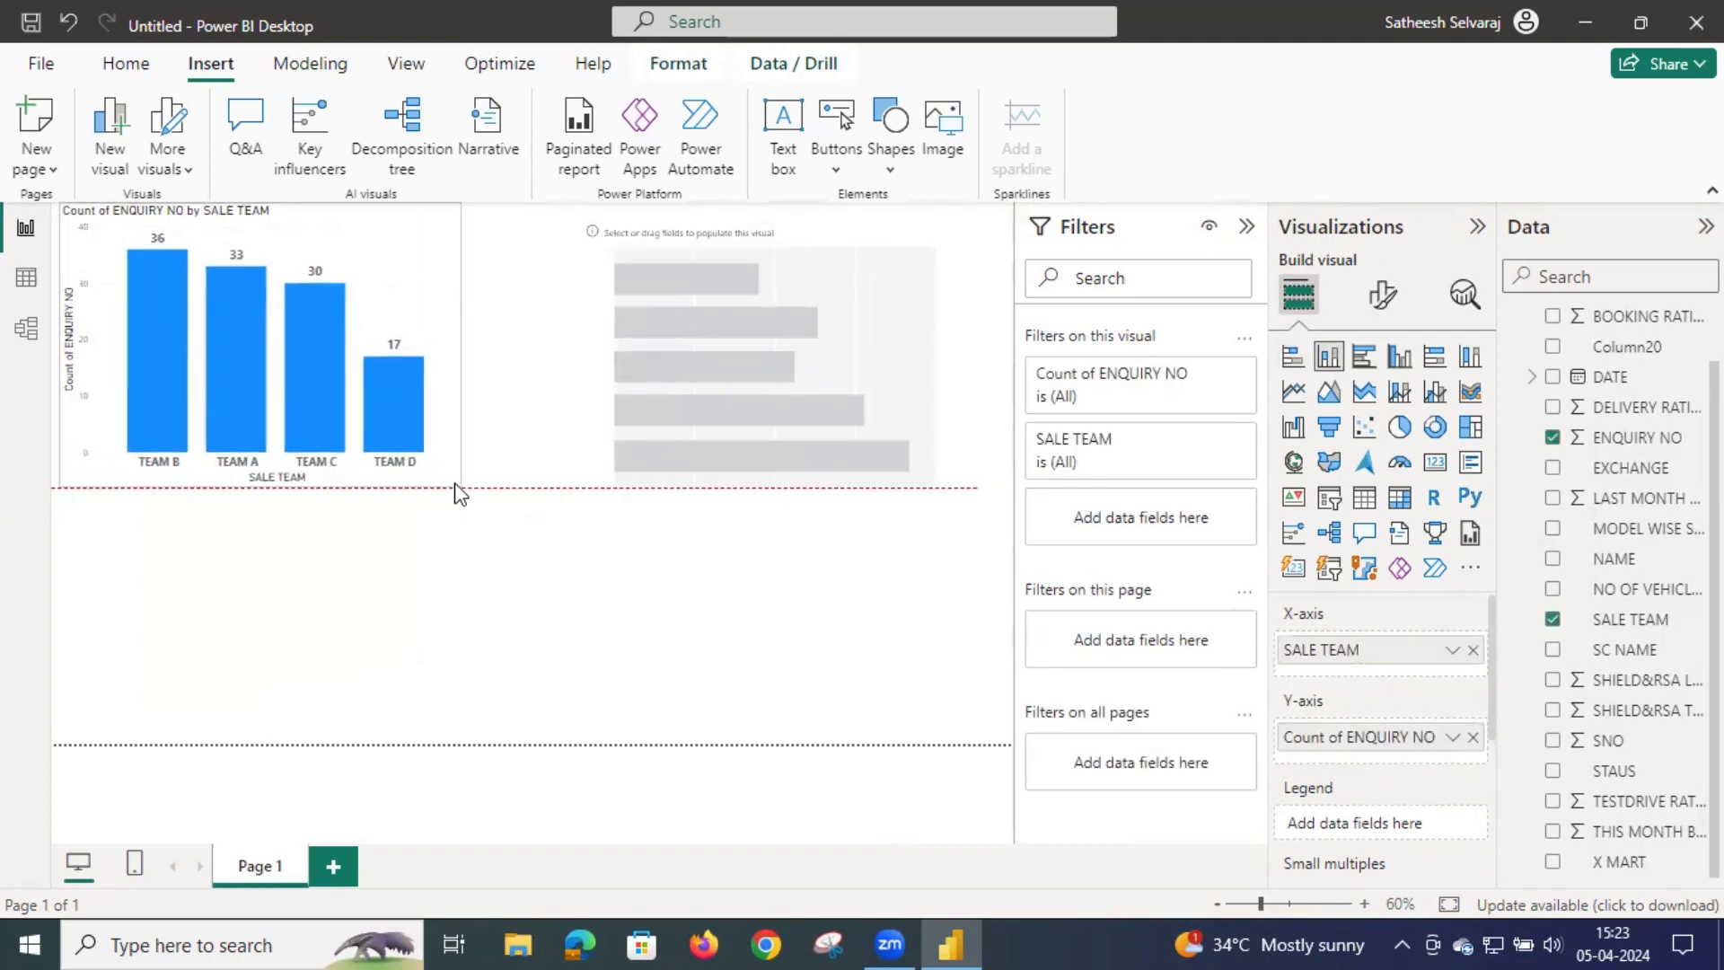
click(611, 330)
drag(568, 355, 541, 339)
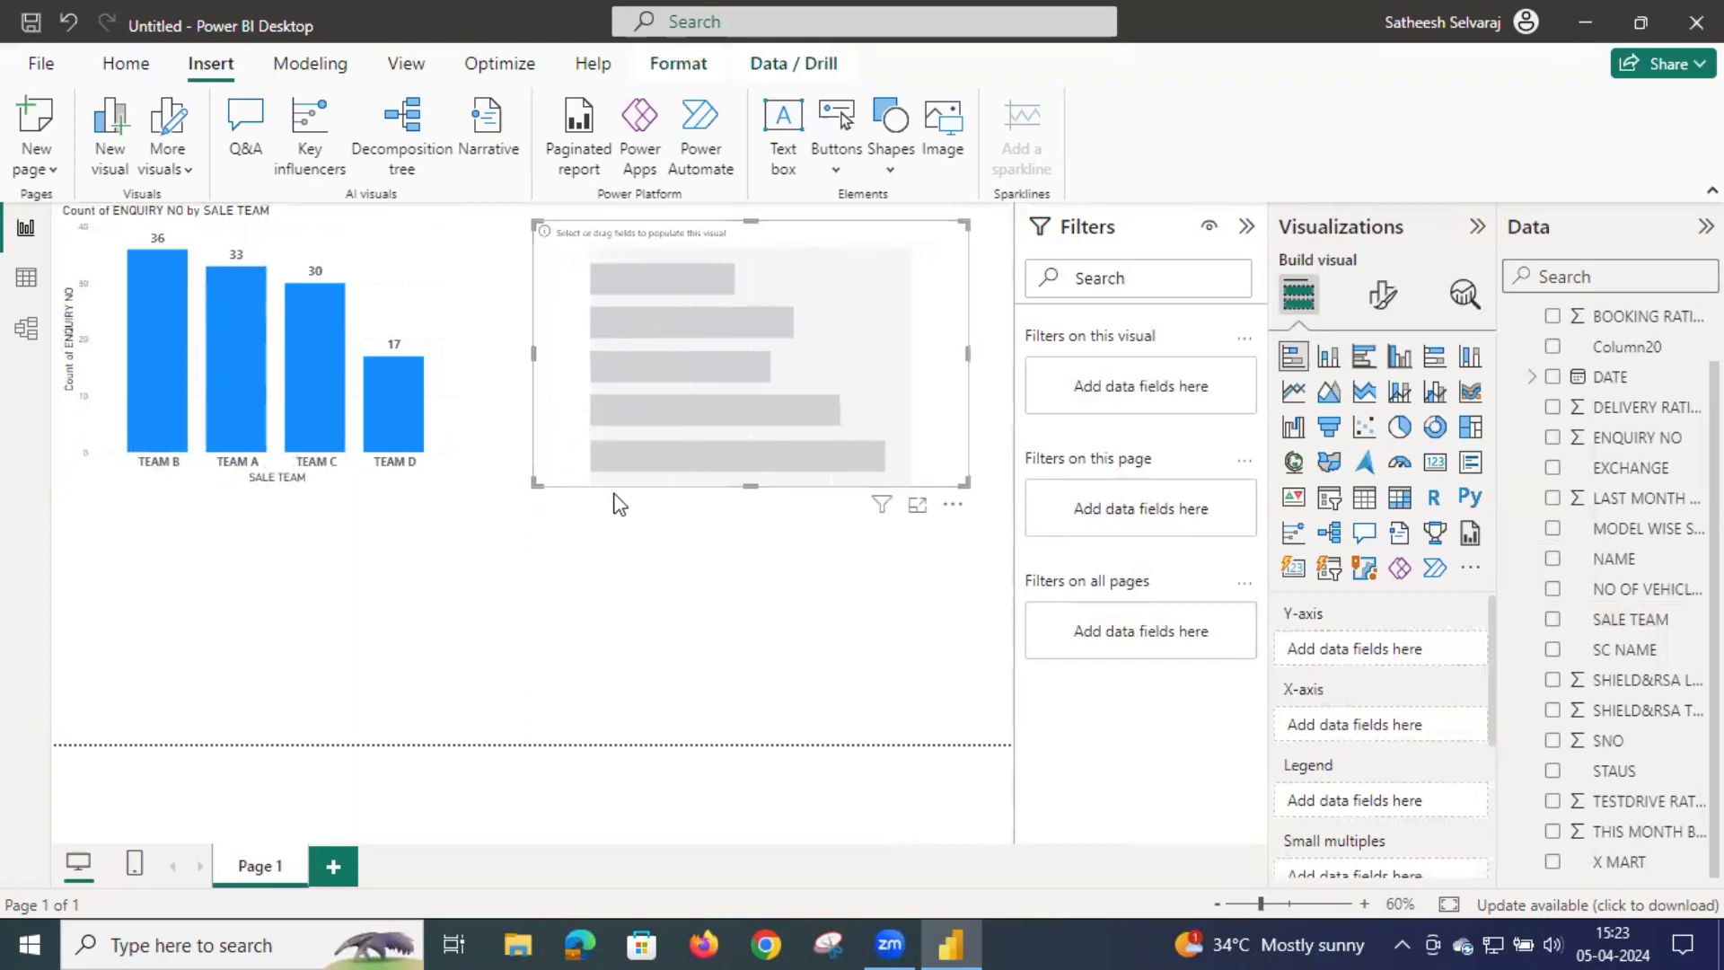
Step: Move the empty bar chart to the page's top-right corner and the column chart to its top-left corner
click(753, 494)
click(756, 465)
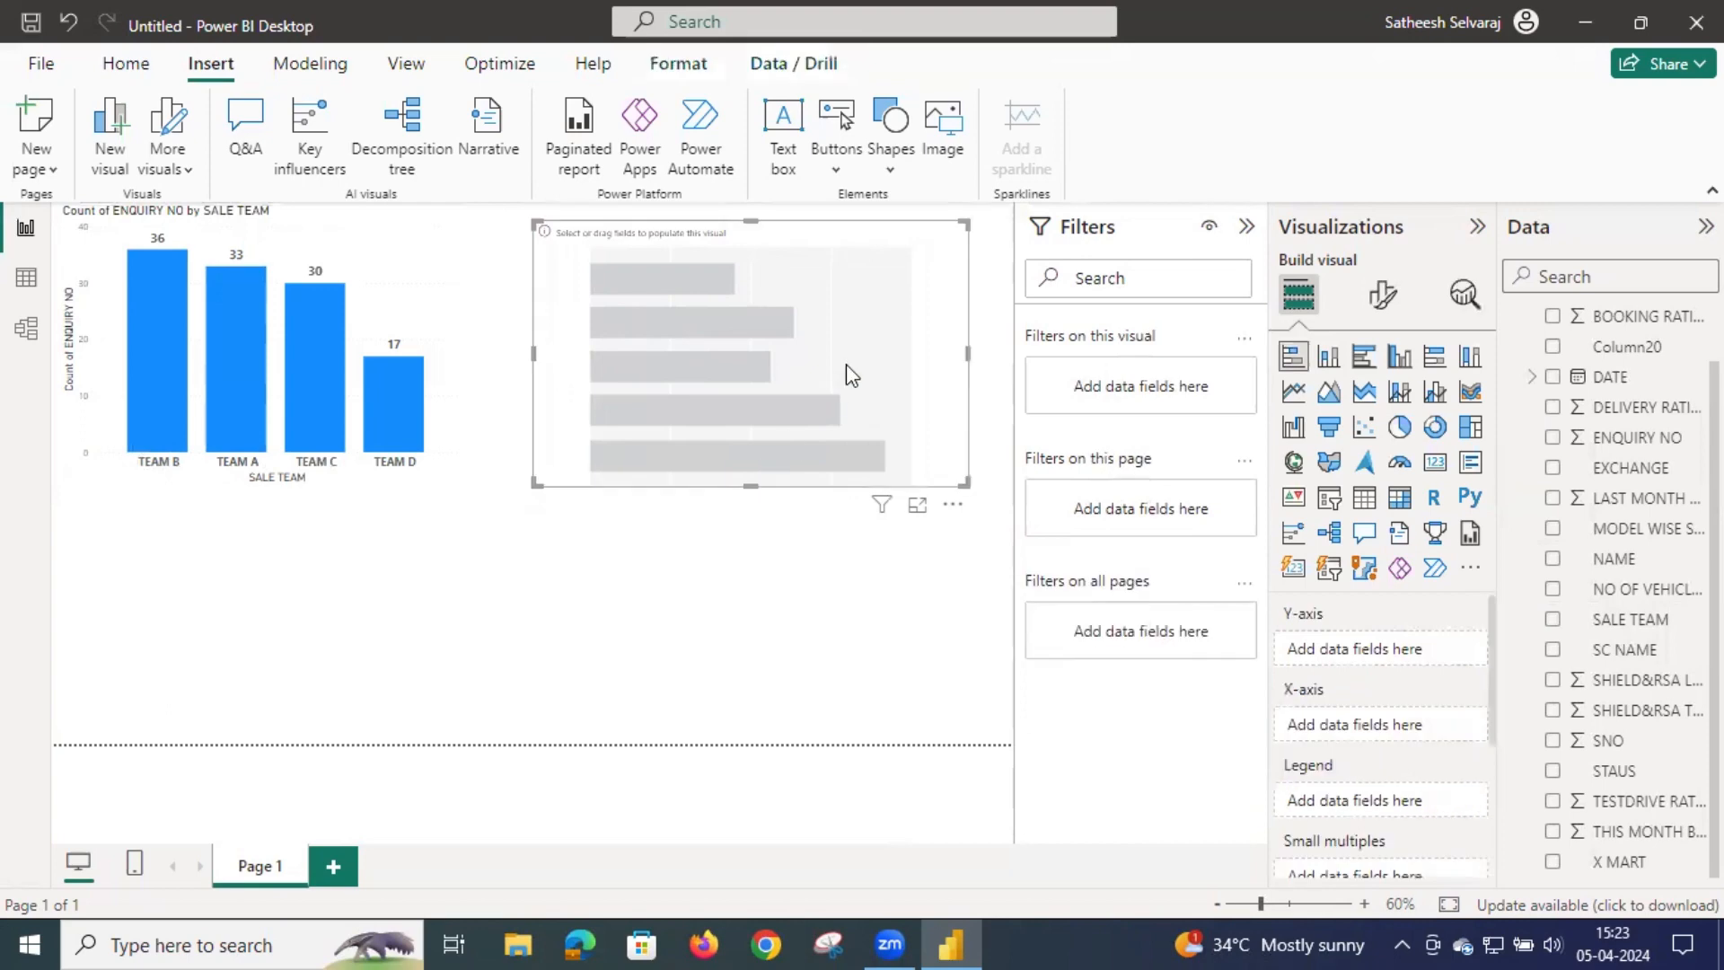
mouse_move(746, 486)
mouse_down()
mouse_move(751, 507)
mouse_move(748, 491)
mouse_up()
drag(875, 304, 914, 285)
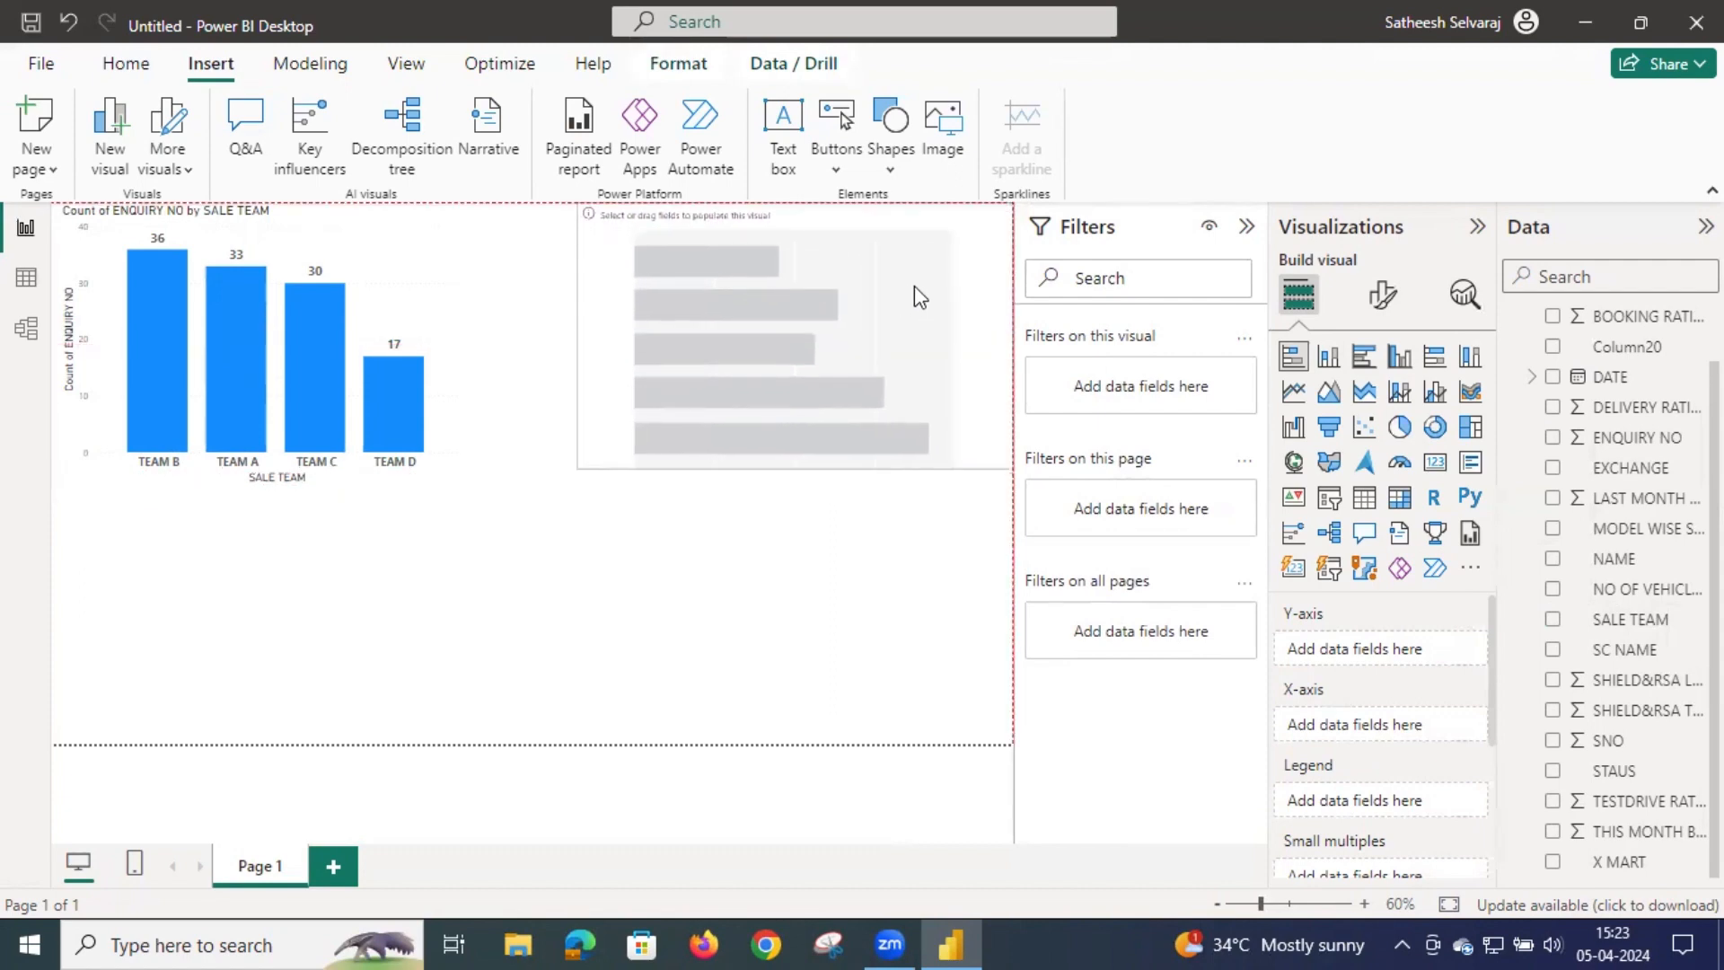
click(428, 334)
drag(424, 335, 416, 335)
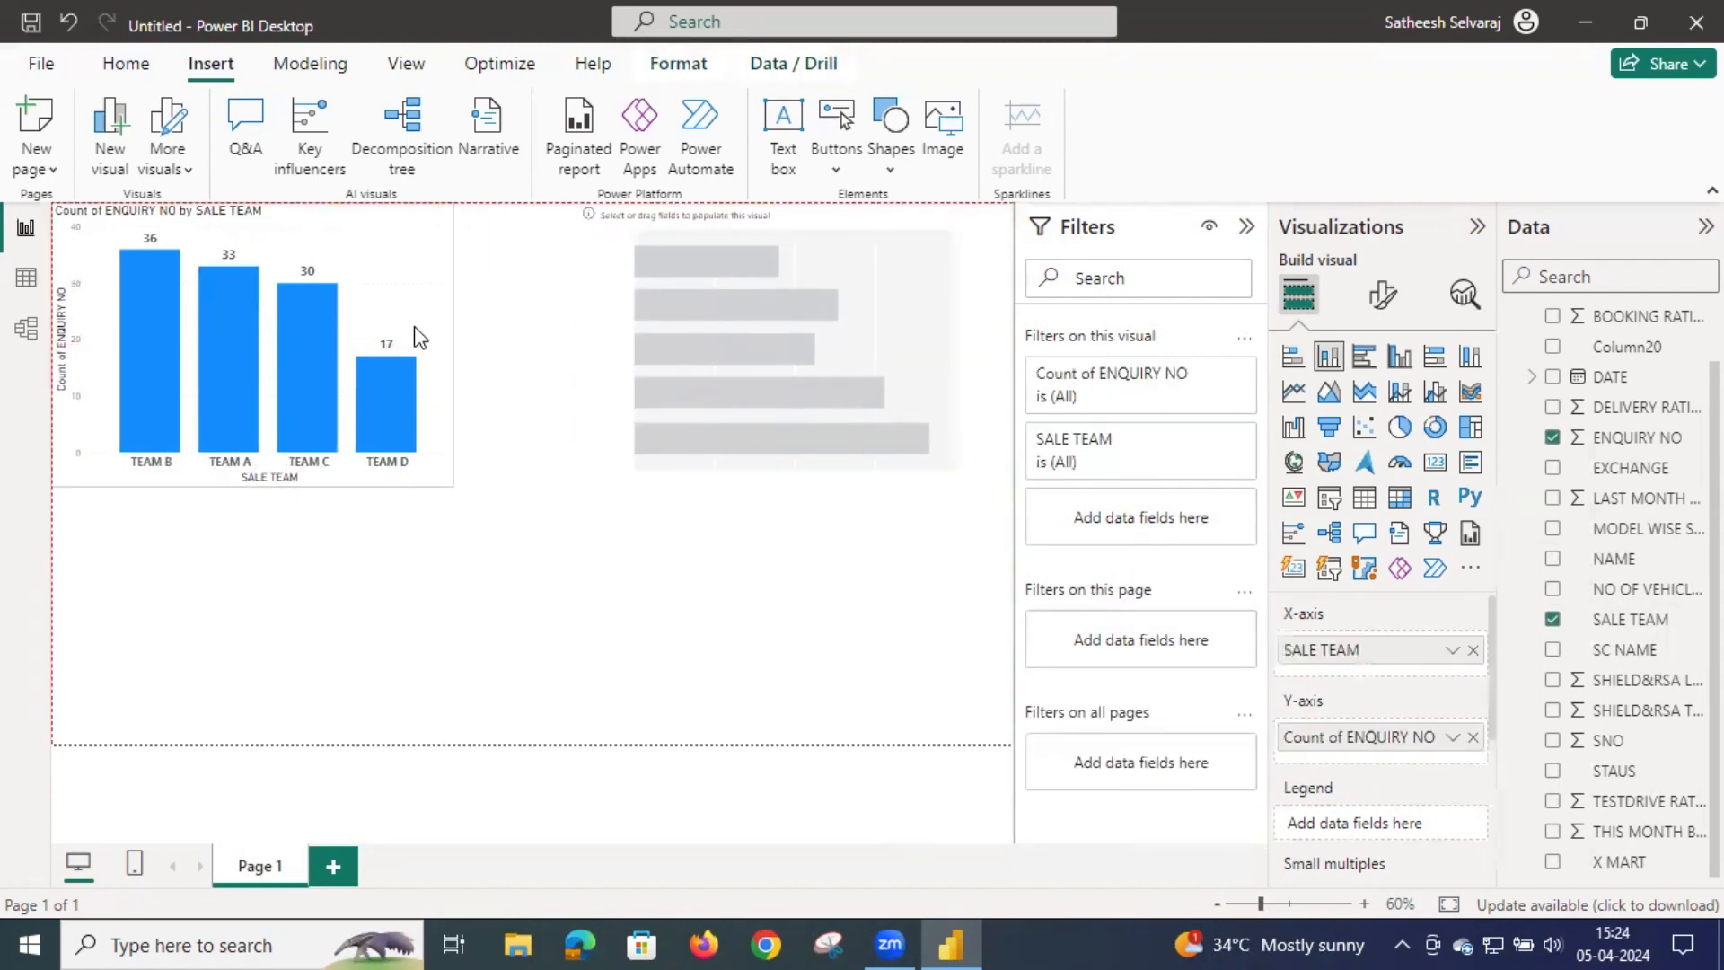
Step: Extend the left edge of the empty bar chart to the middle of the page
click(592, 331)
click(568, 336)
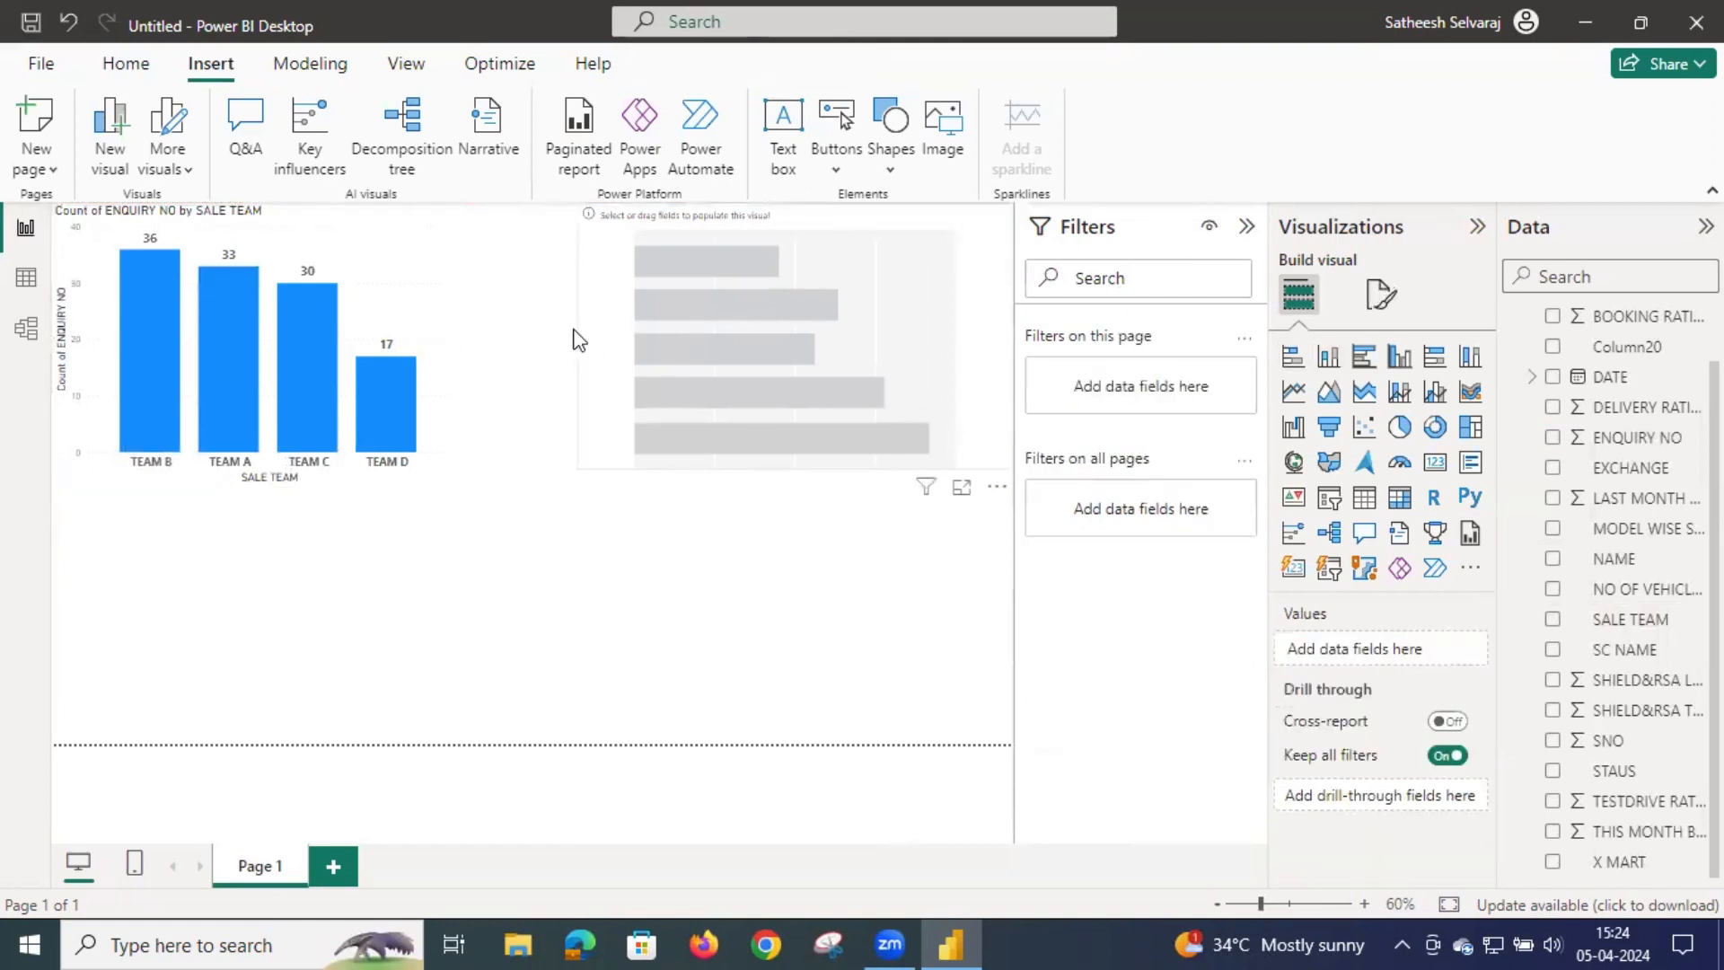
click(585, 335)
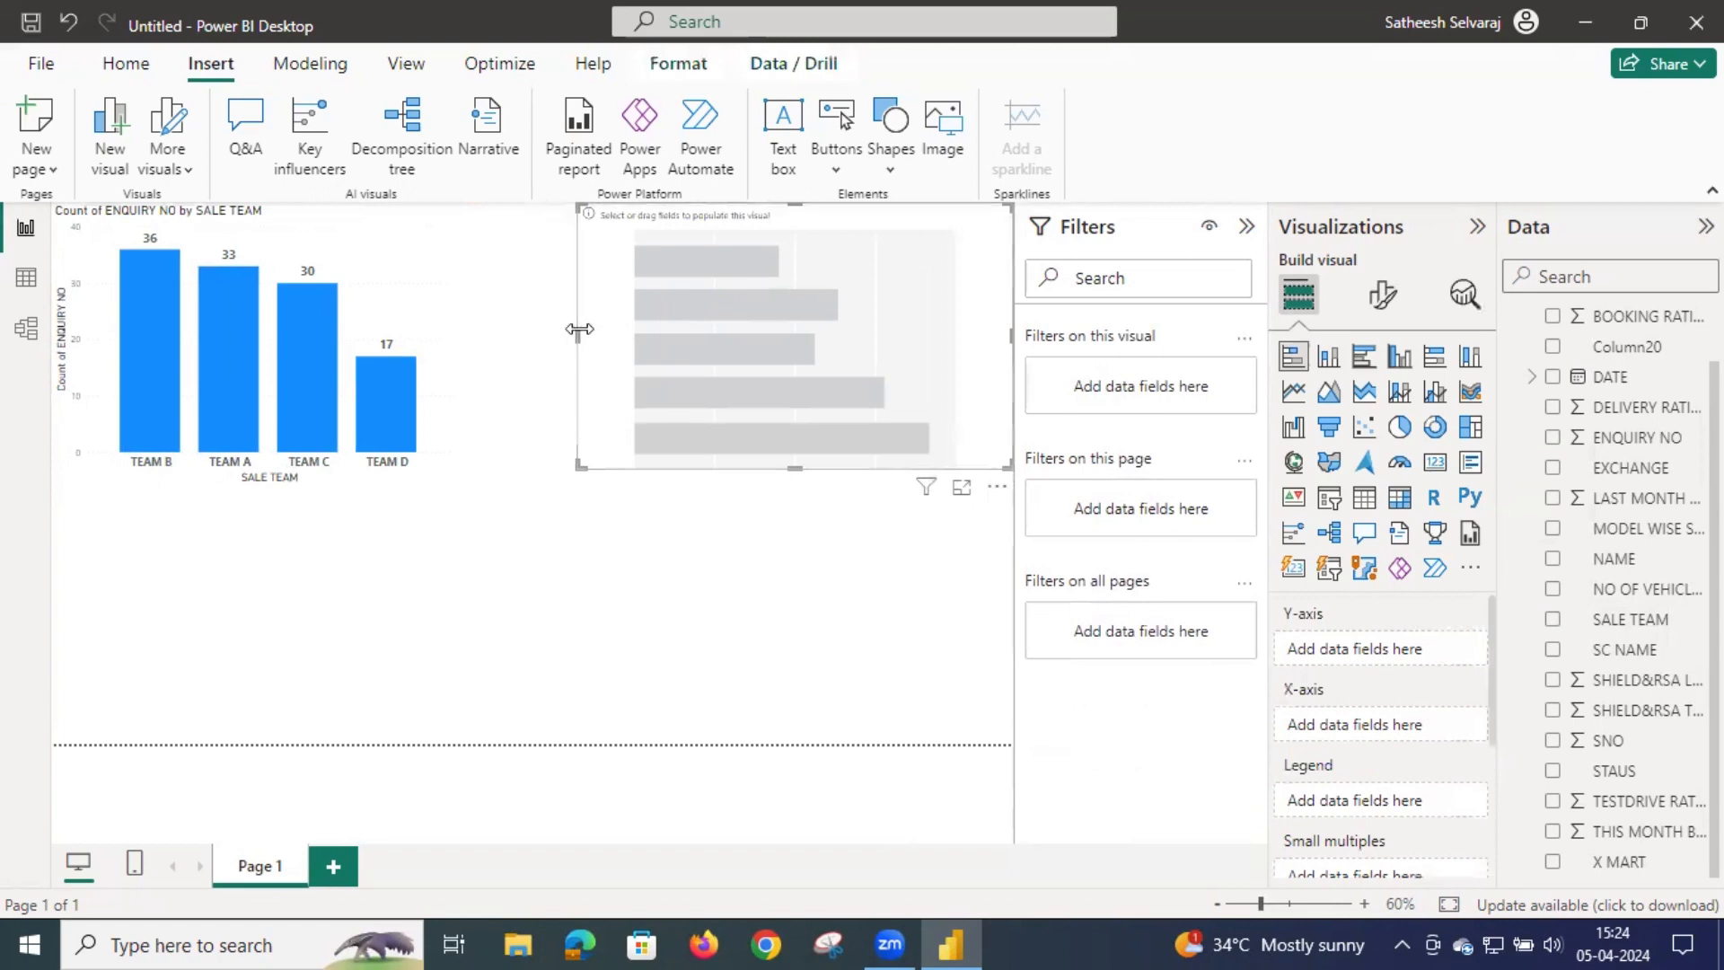
drag(577, 335, 534, 332)
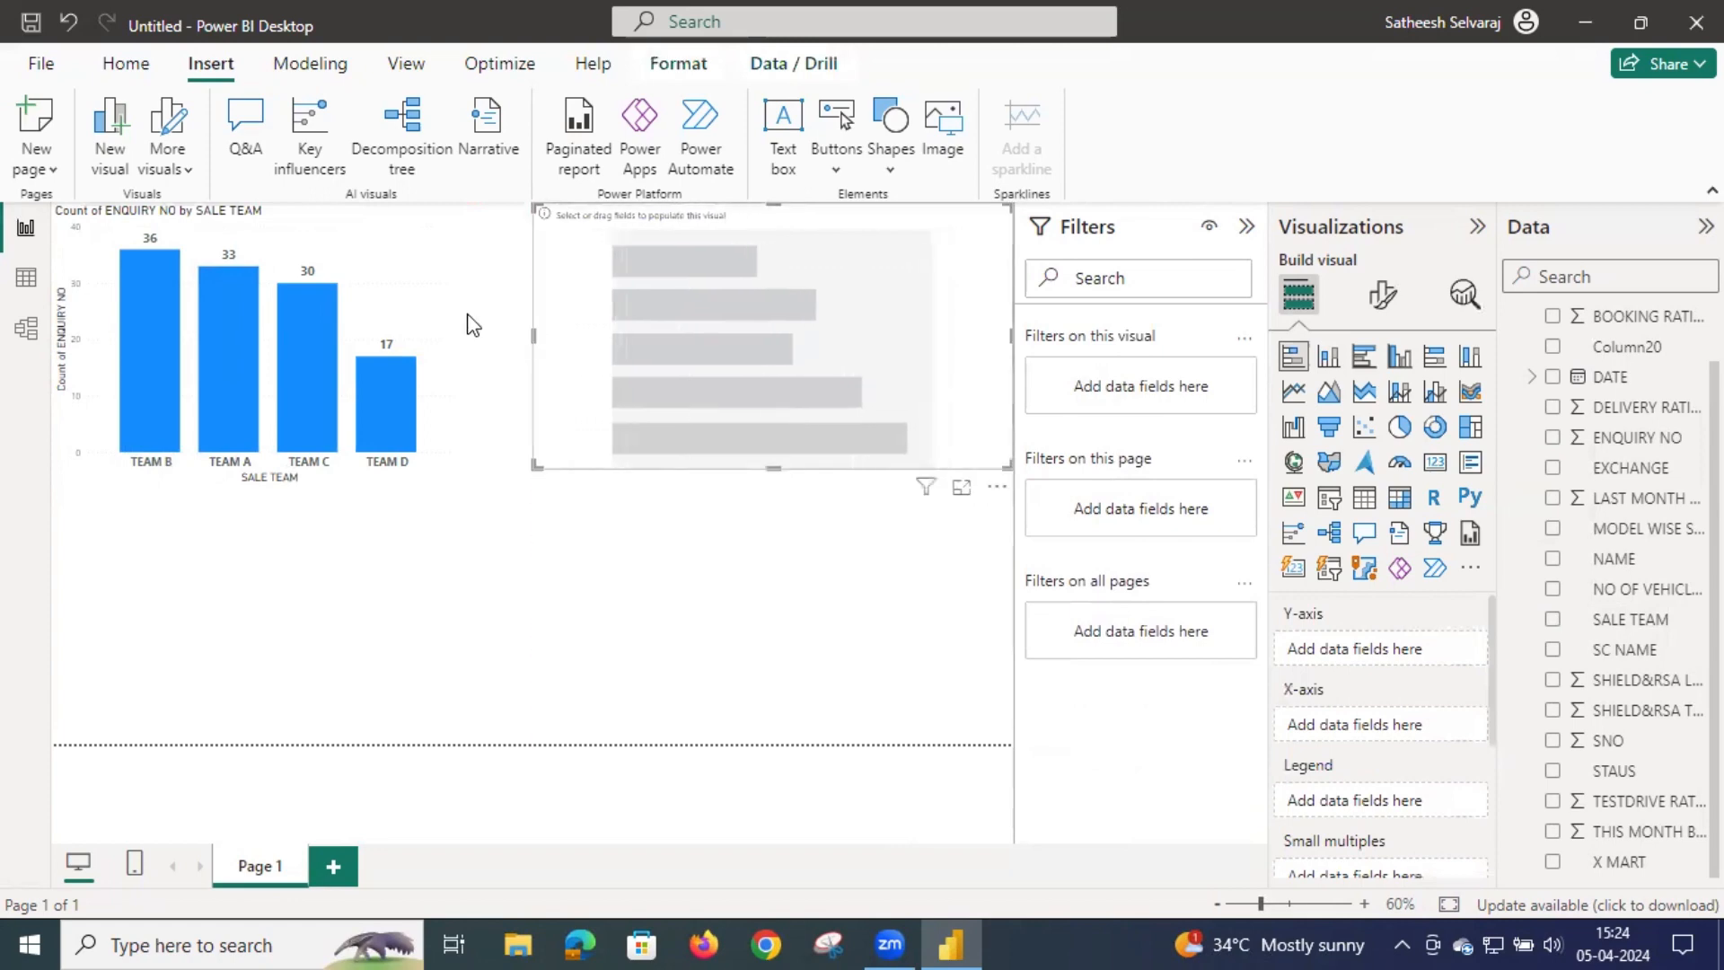
Step: Widen the column chart until its right edge meets the empty bar chart
click(473, 317)
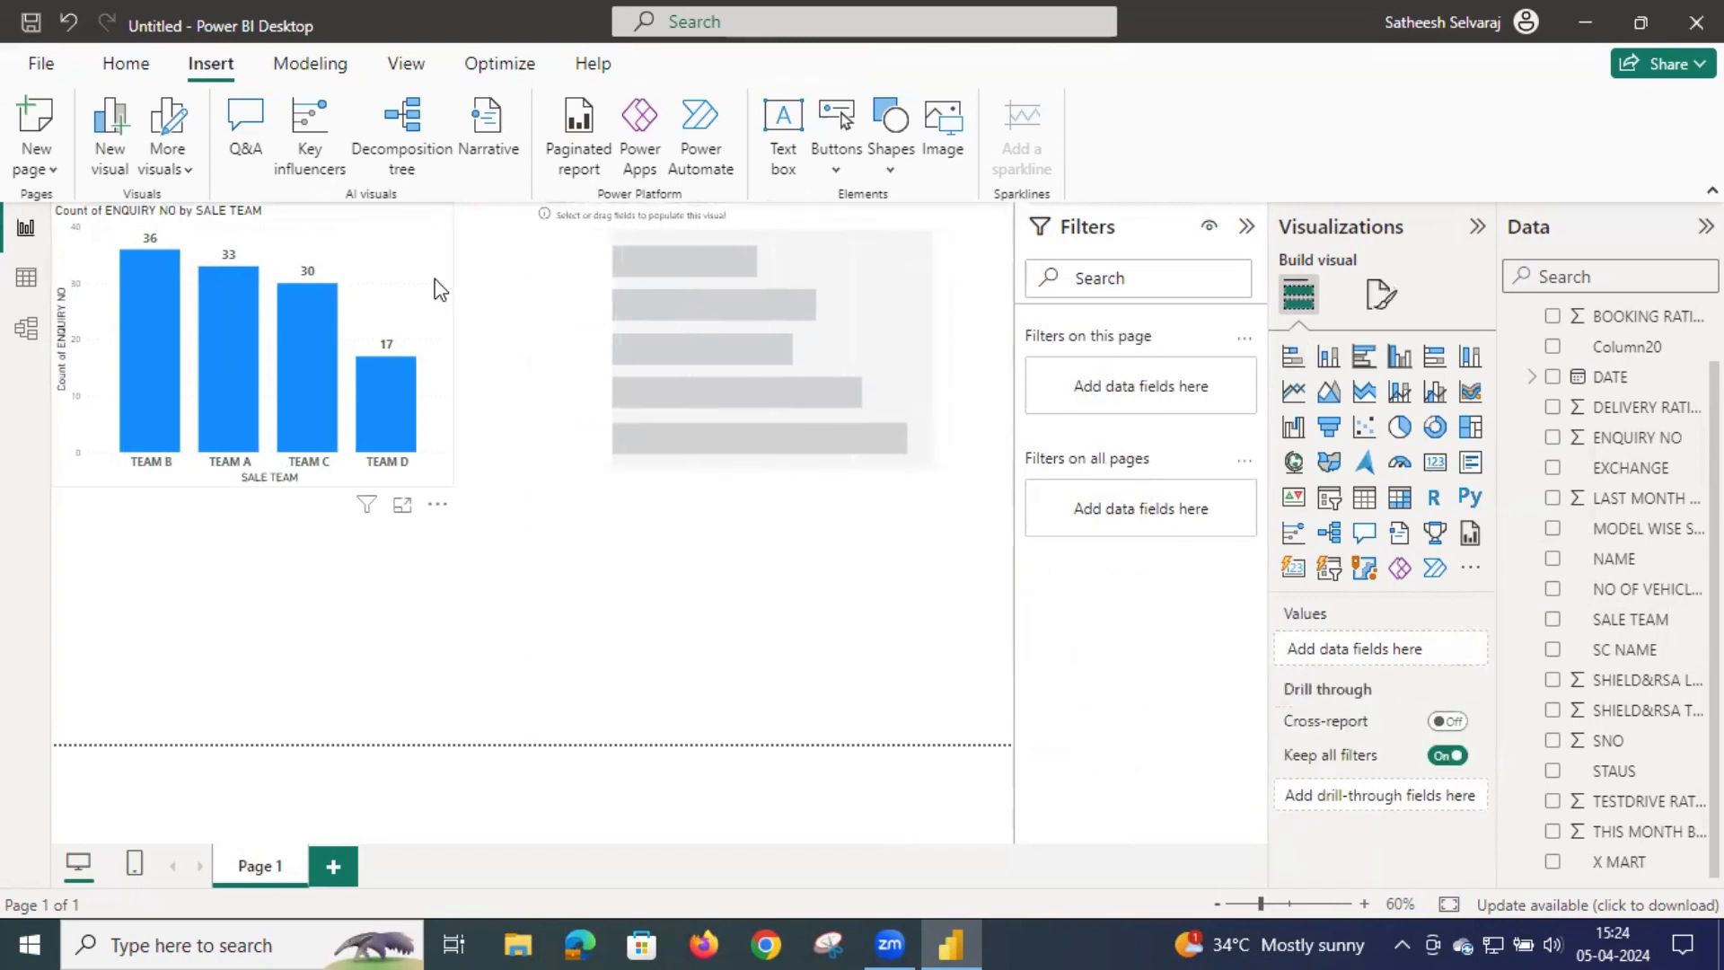
click(439, 289)
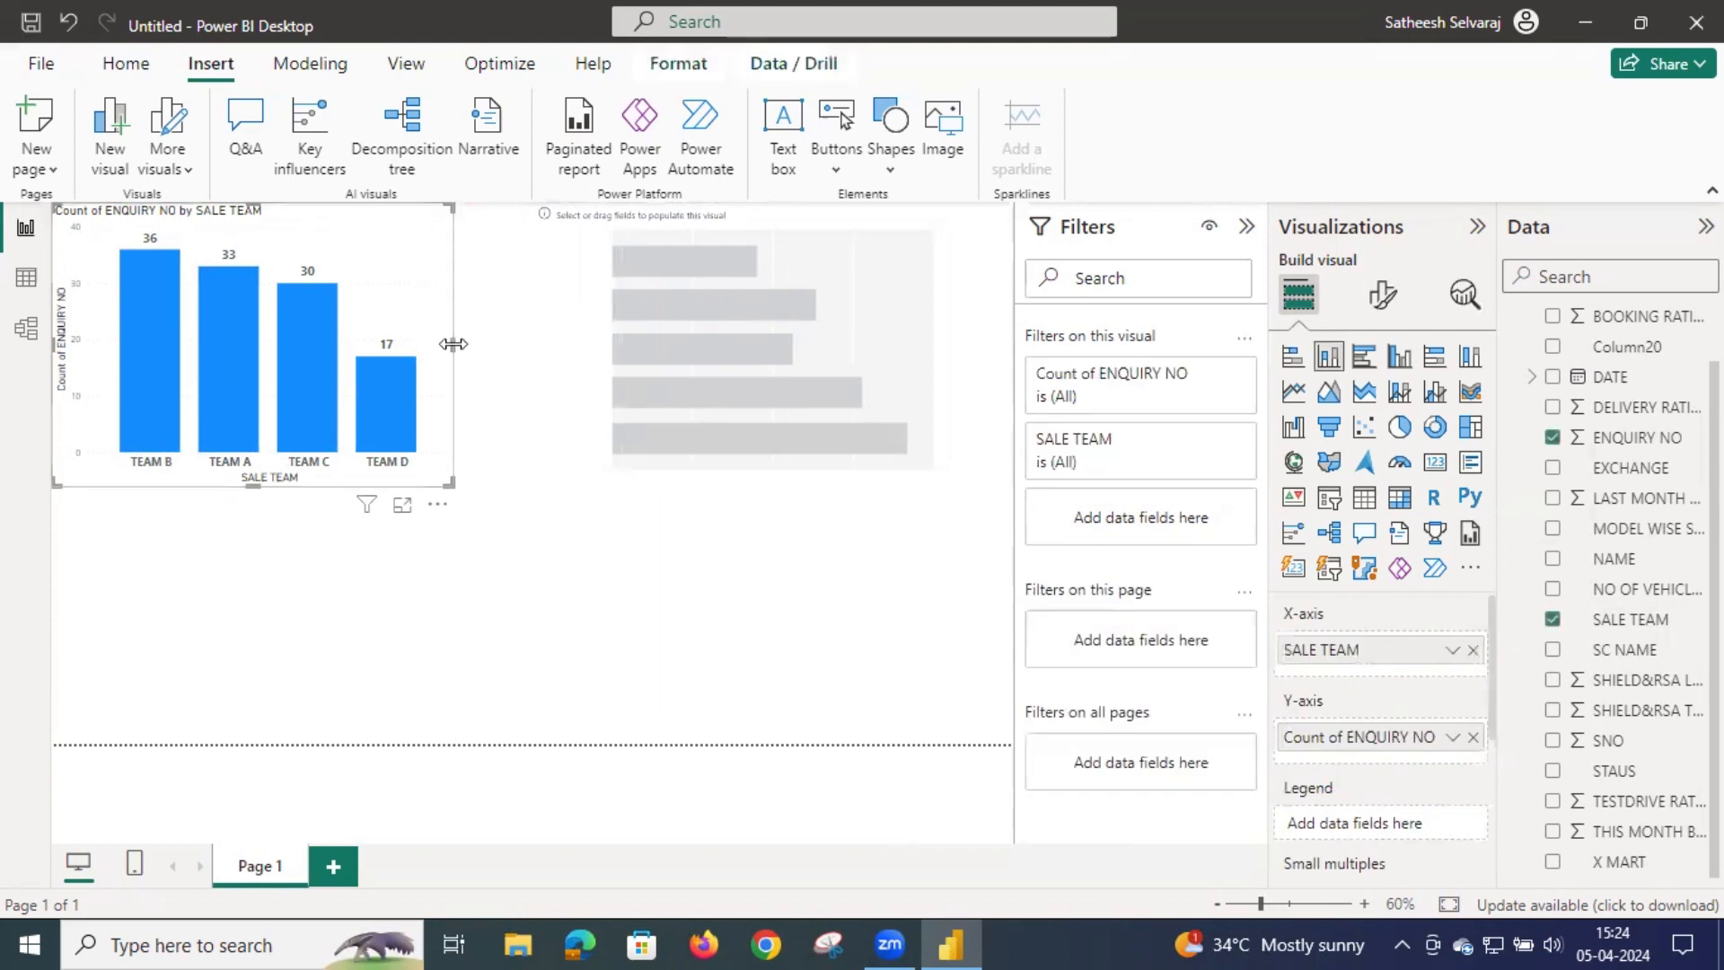
drag(453, 343, 536, 358)
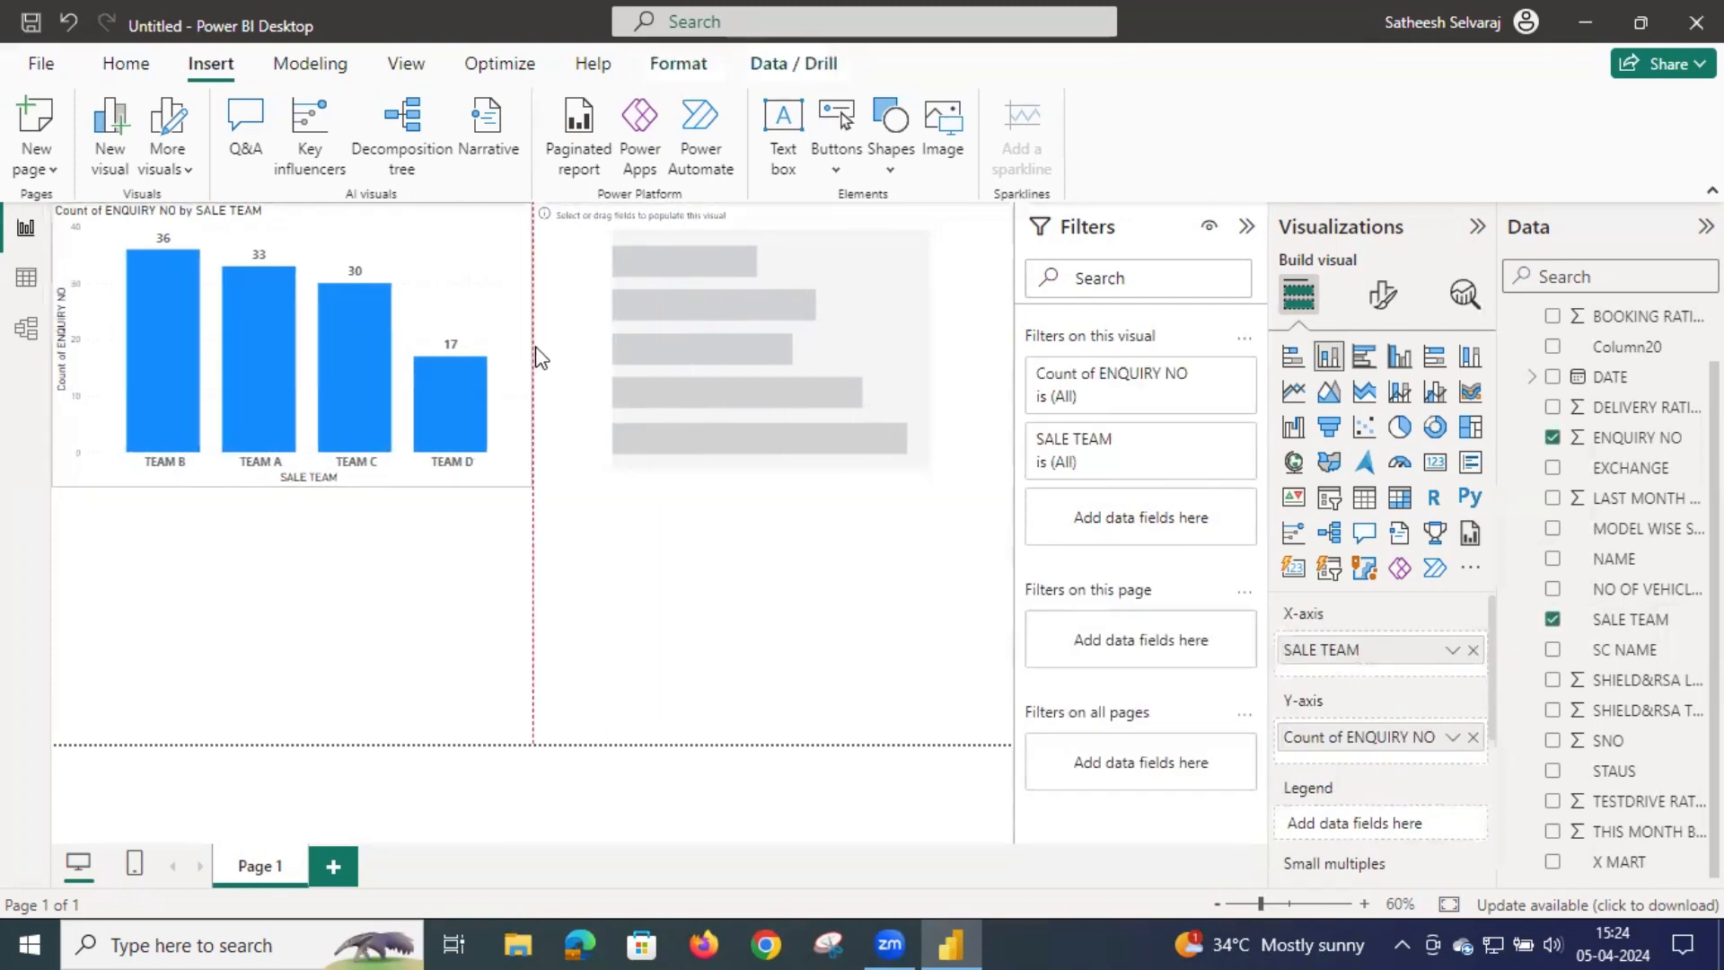
Step: Extend the empty bar chart's bottom edge to line up with the column chart's bottom edge
click(576, 419)
drag(770, 467, 781, 491)
click(753, 571)
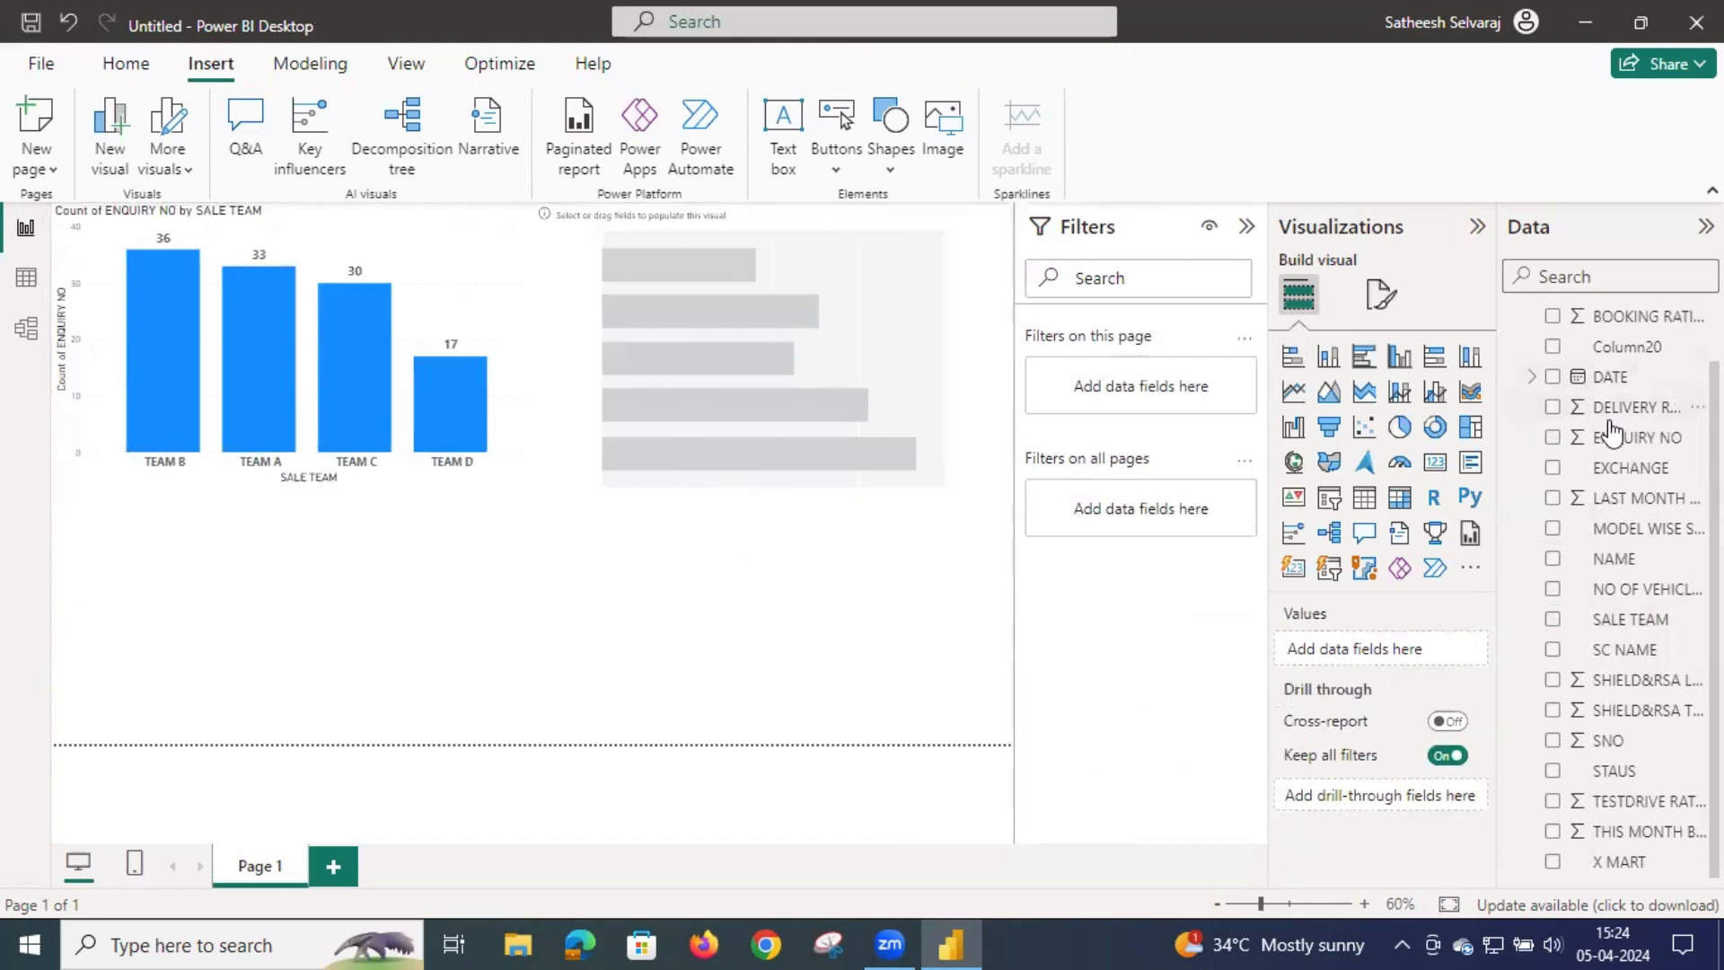
Step: Add MODEL WISE SALE COUNT as the bar chart's Y-axis and ENQUIRY NO as its X-axis
scroll(1612, 434, up, 2)
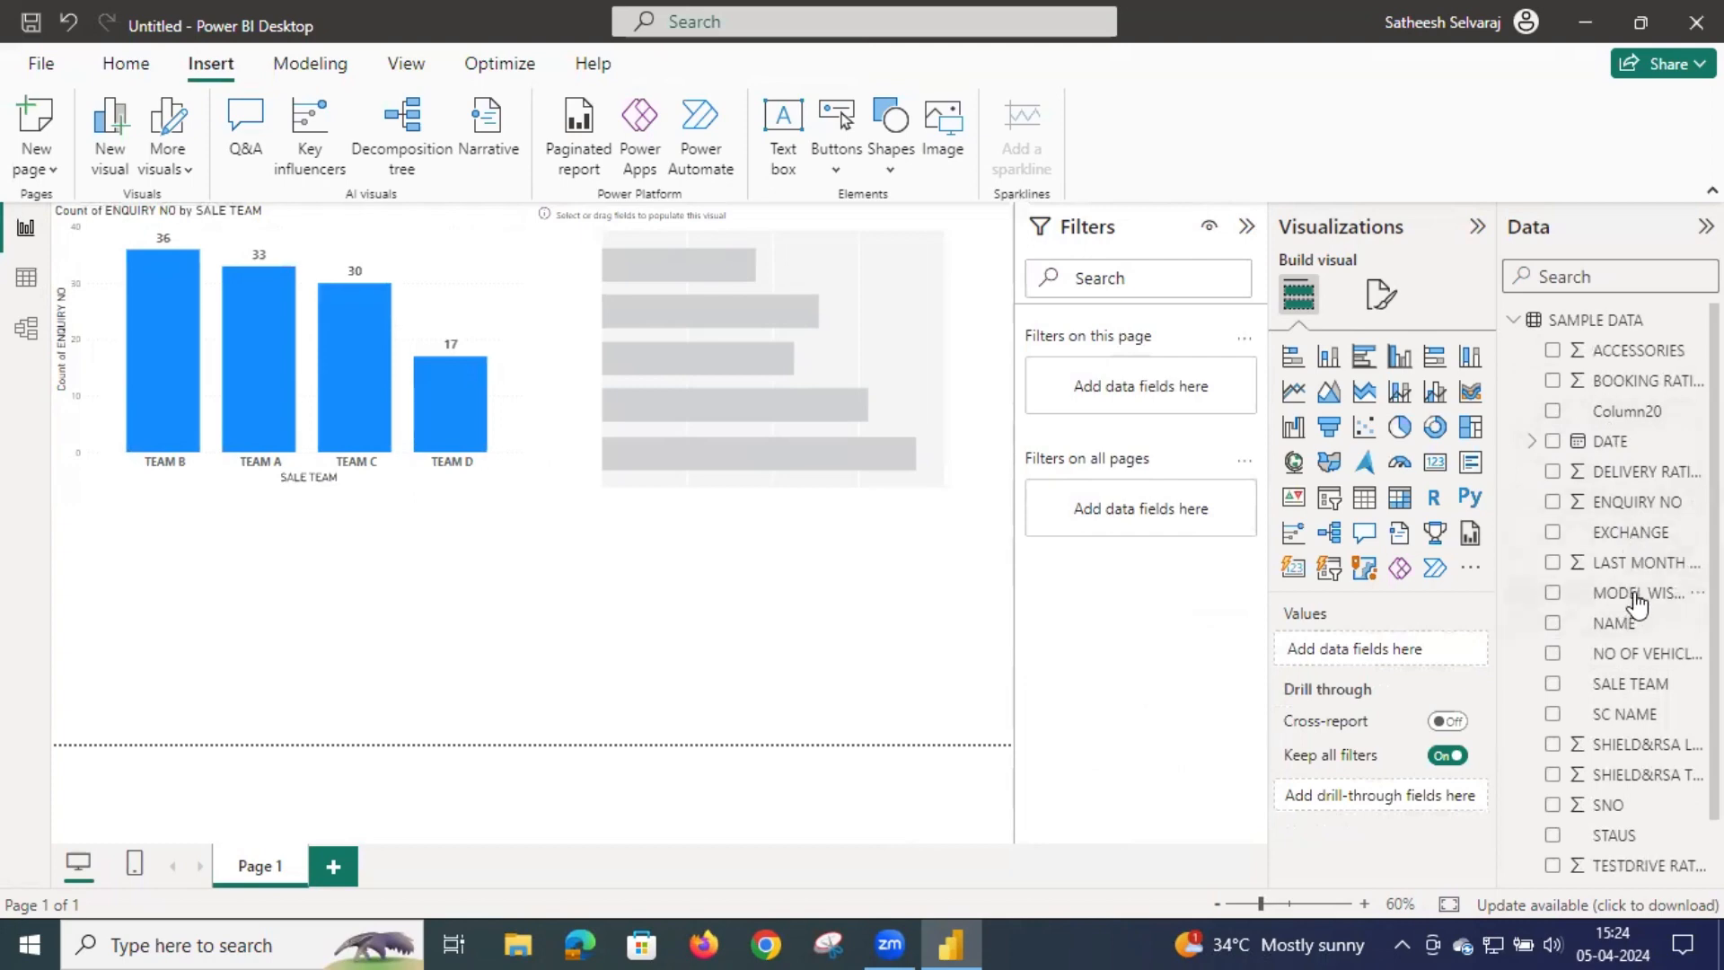
drag(1634, 594, 798, 382)
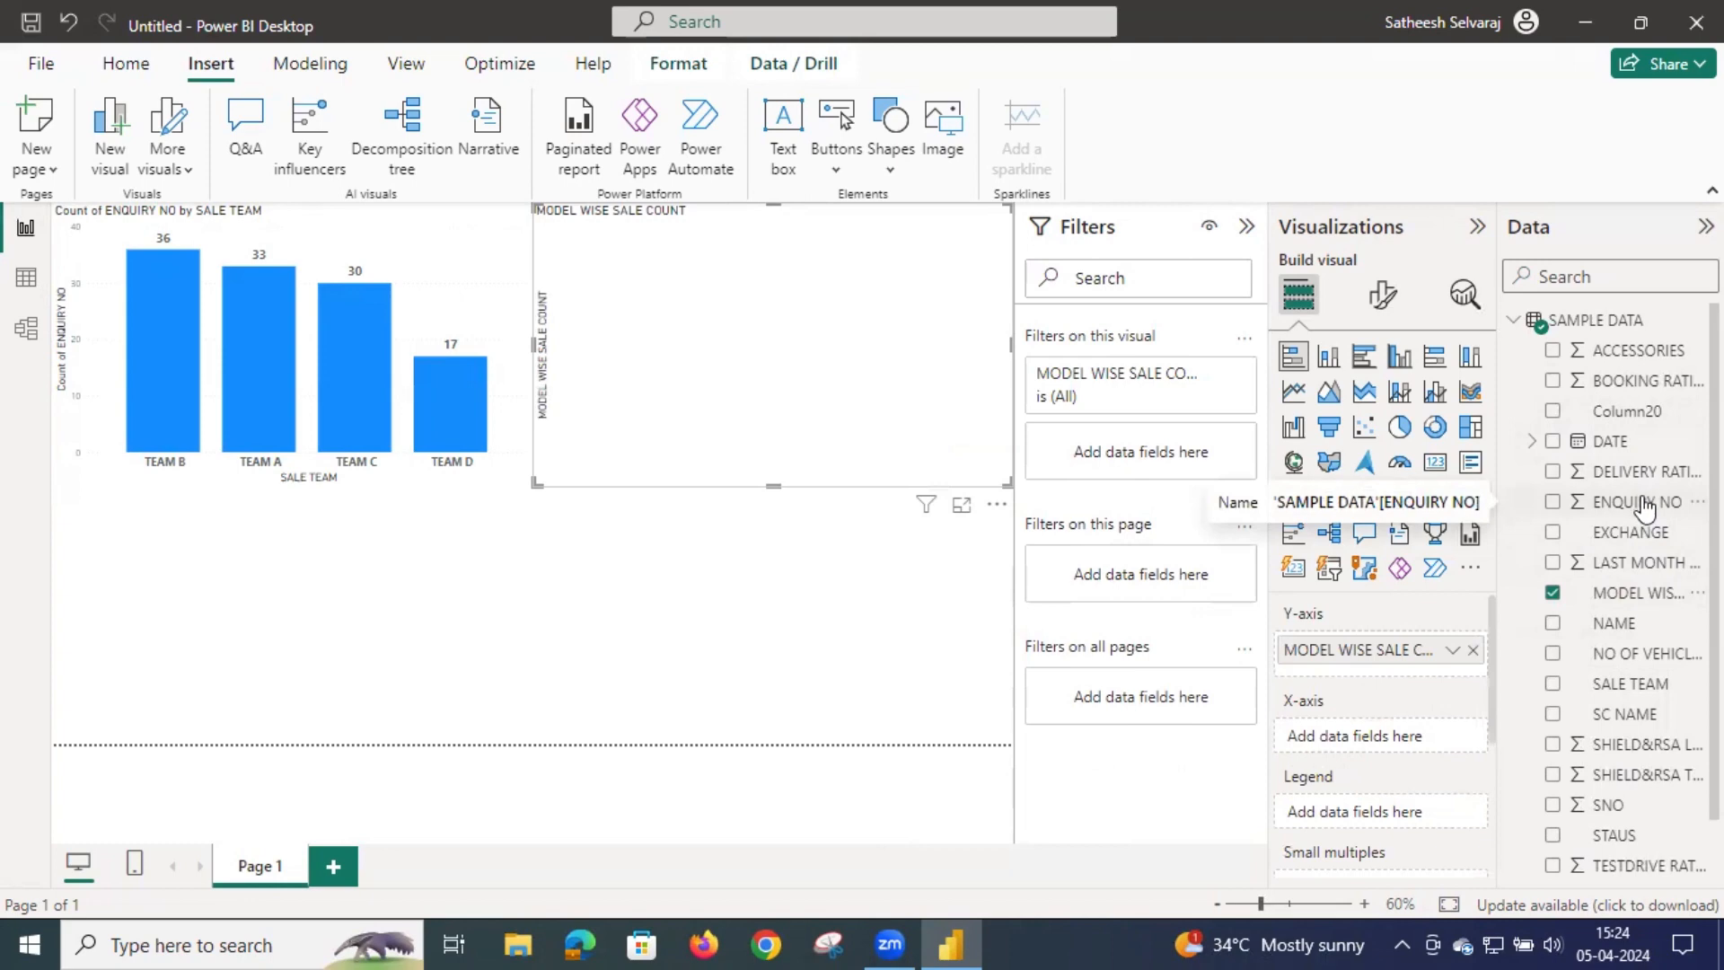
drag(1645, 509, 847, 370)
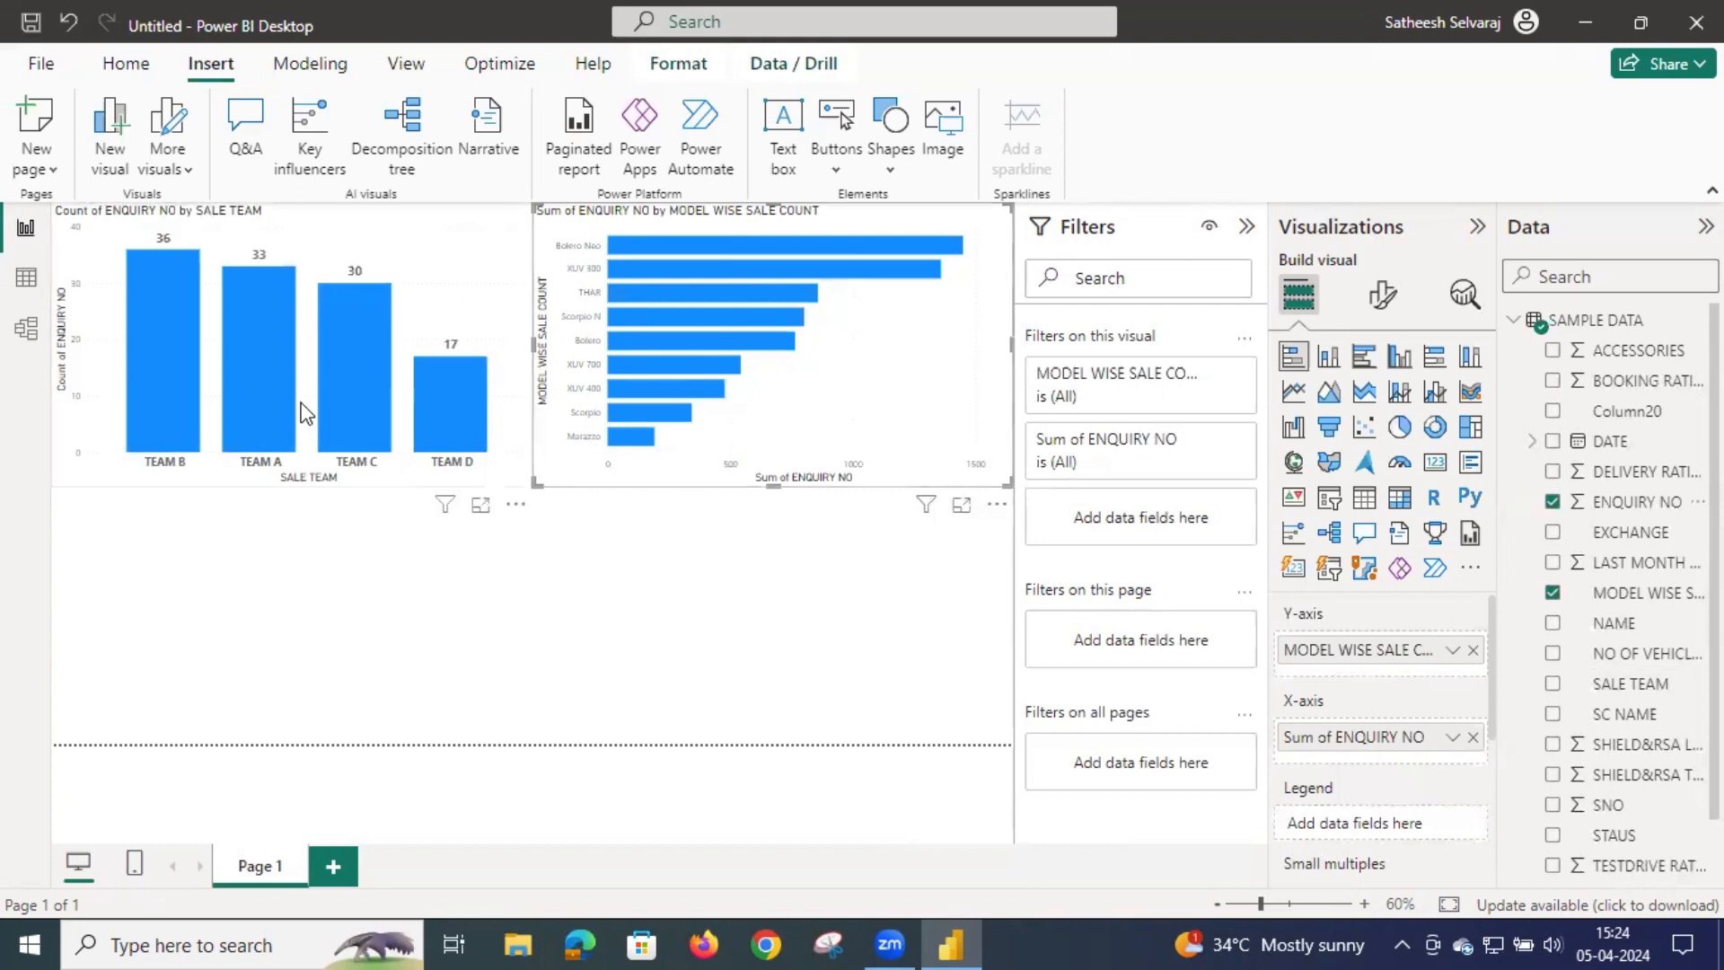
Step: Change the aggregation of ENQUIRY NO on the bar chart's X-axis to Count
mouse_move(732, 341)
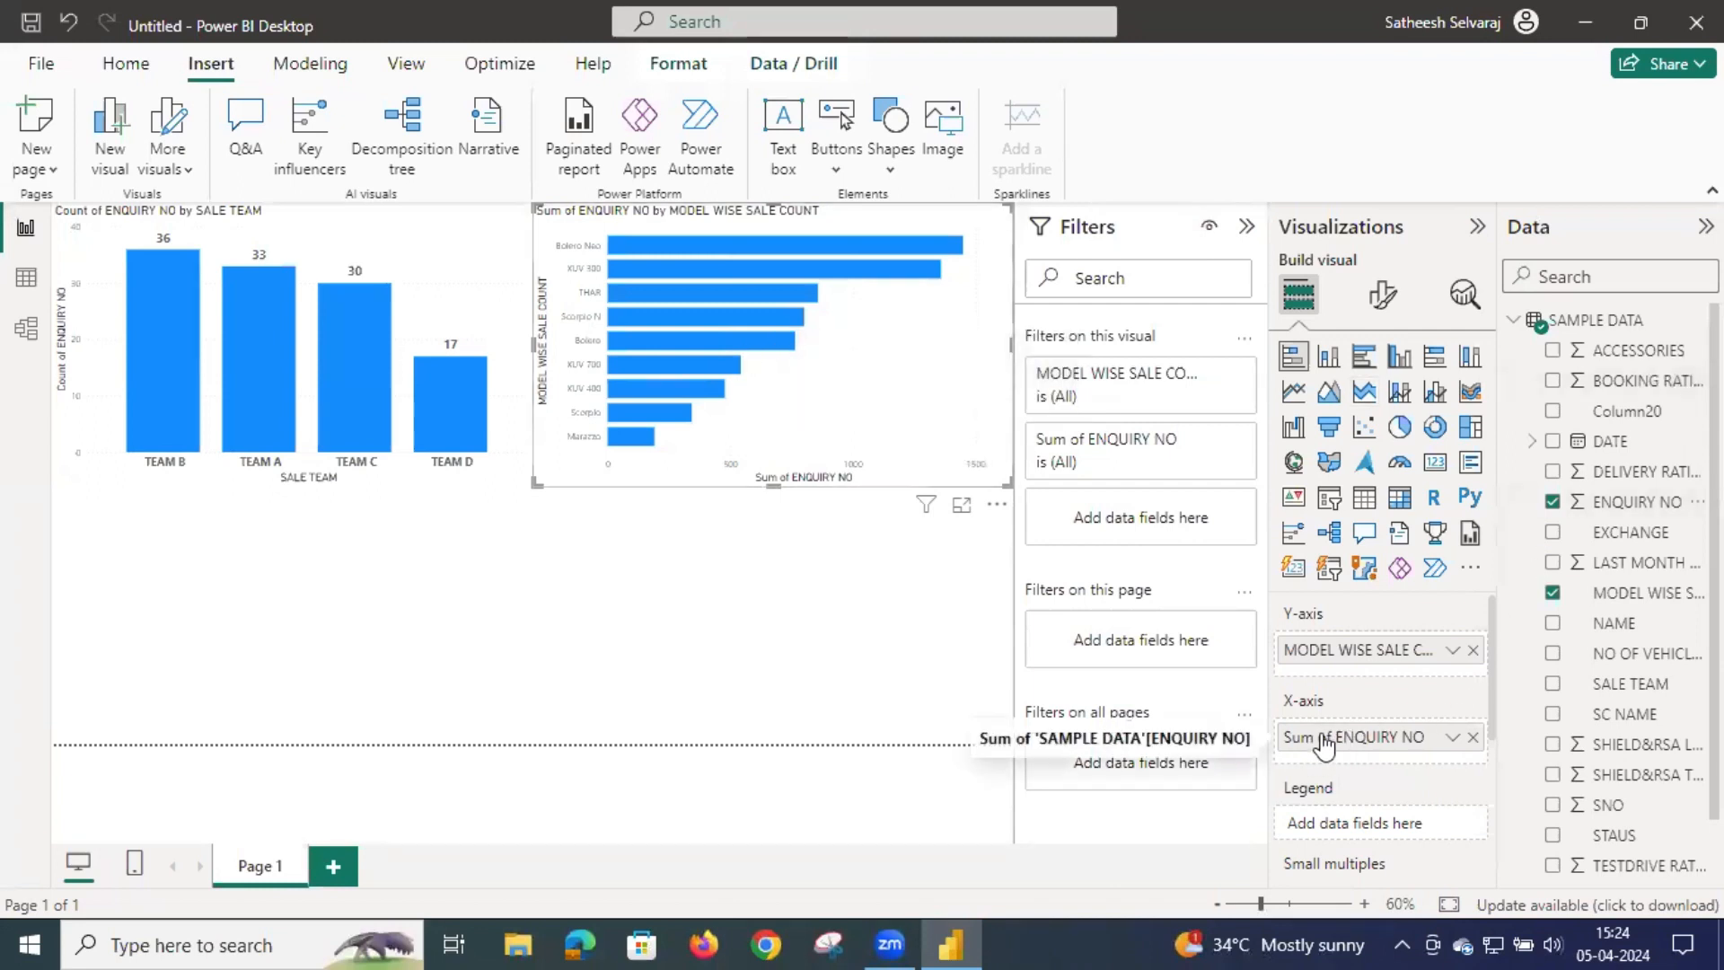
click(1453, 738)
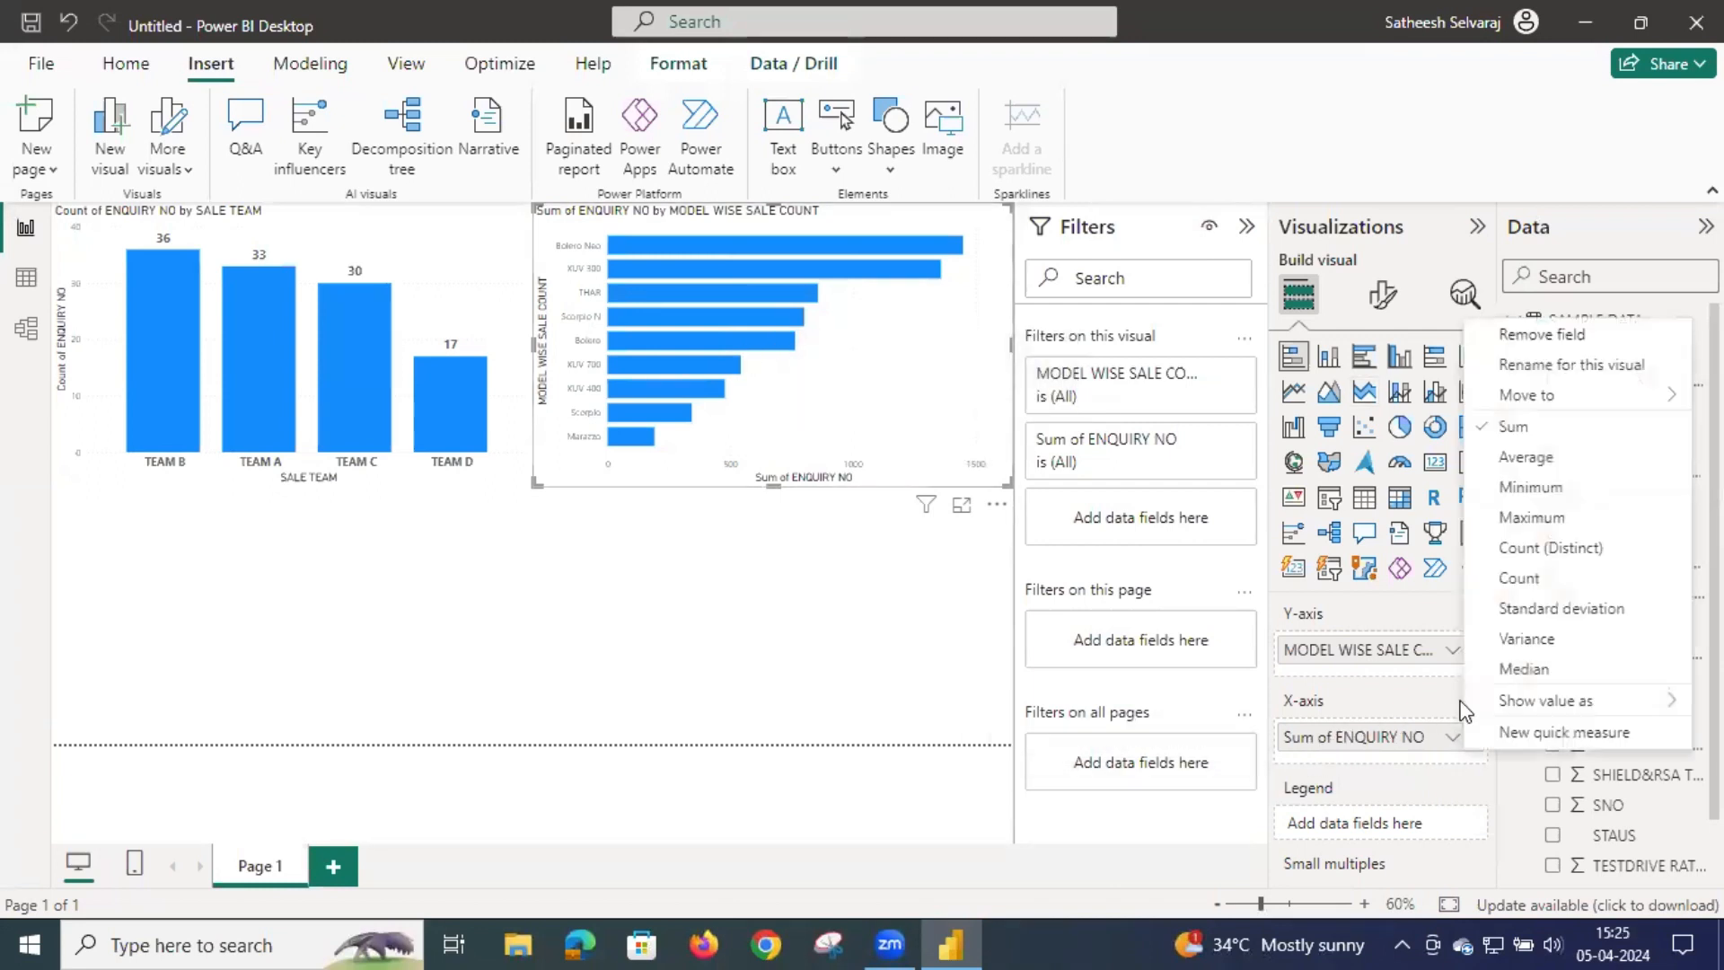
click(1505, 579)
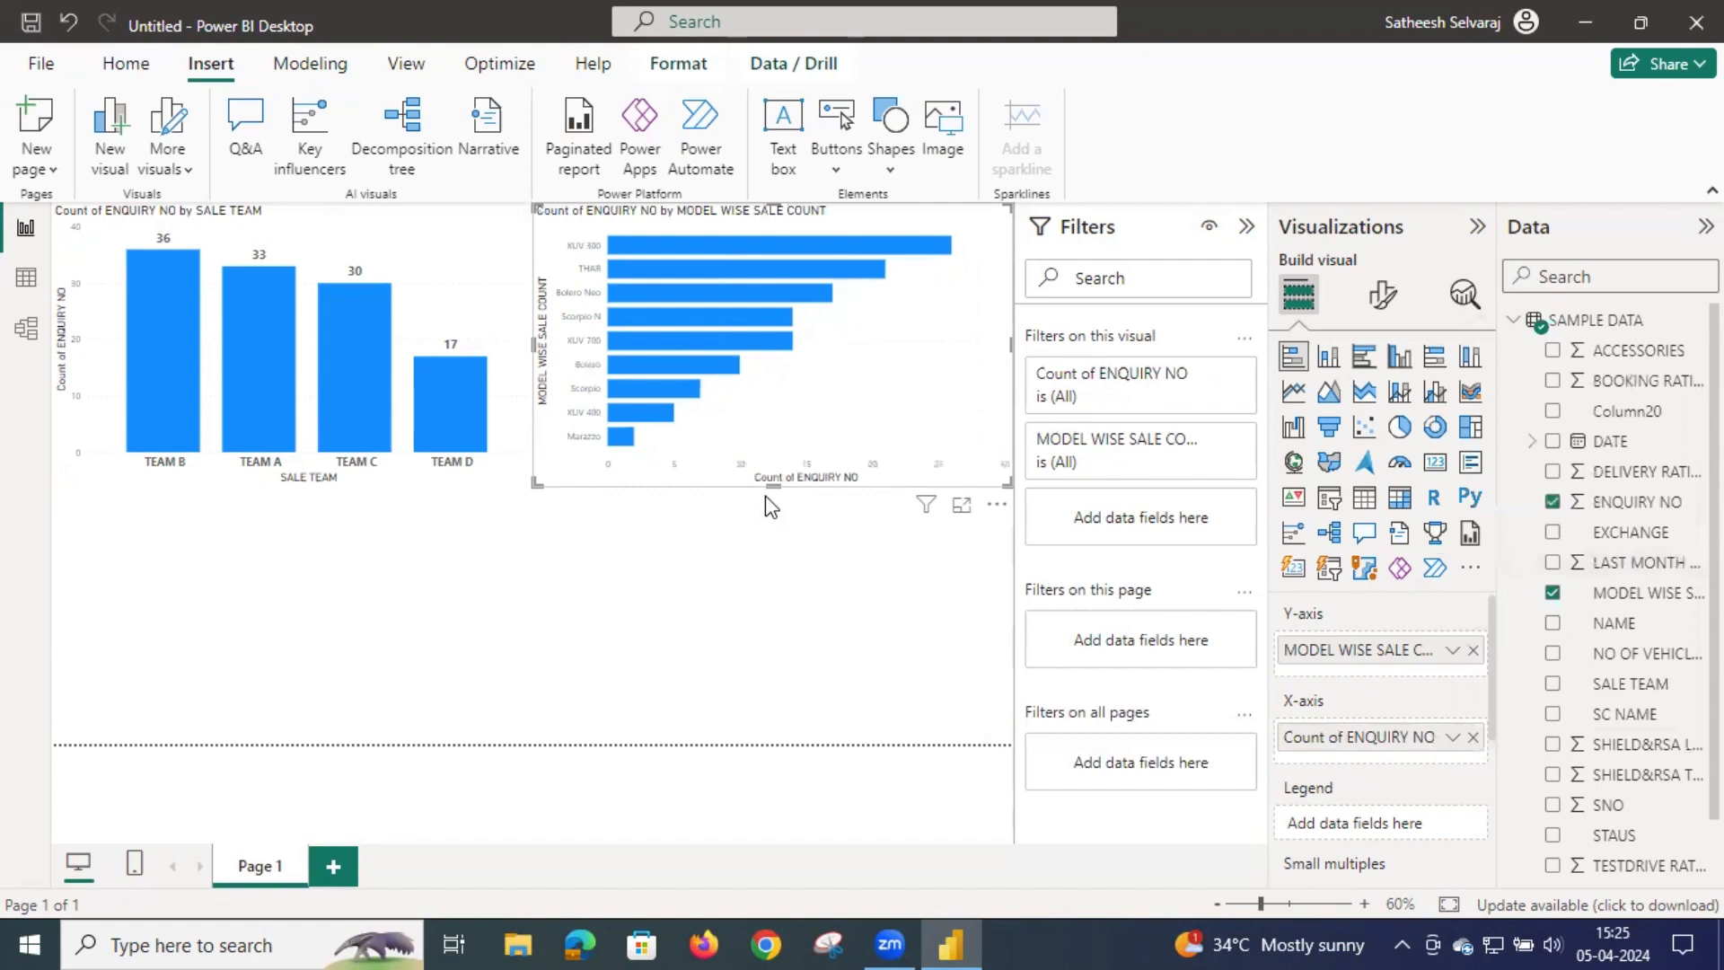
Step: Turn on data labels for the bar chart of ENQUIRY NO by MODEL WISE SALE COUNT
click(1383, 295)
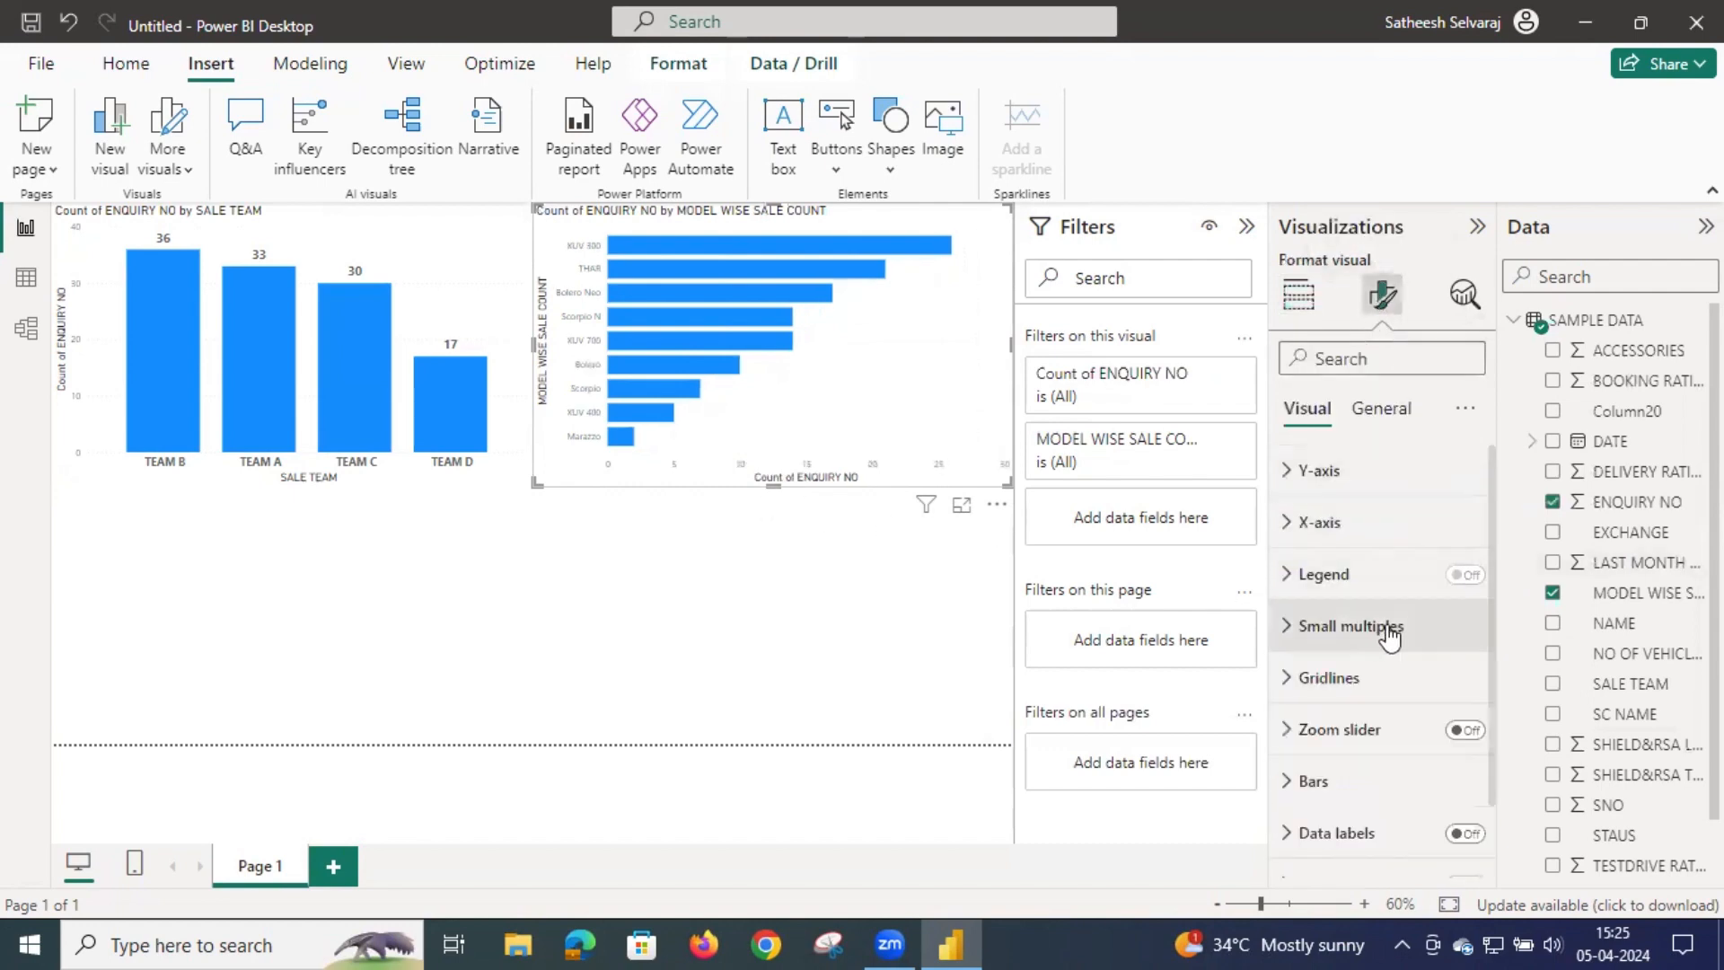
scroll(1401, 745, down, 1)
click(1464, 749)
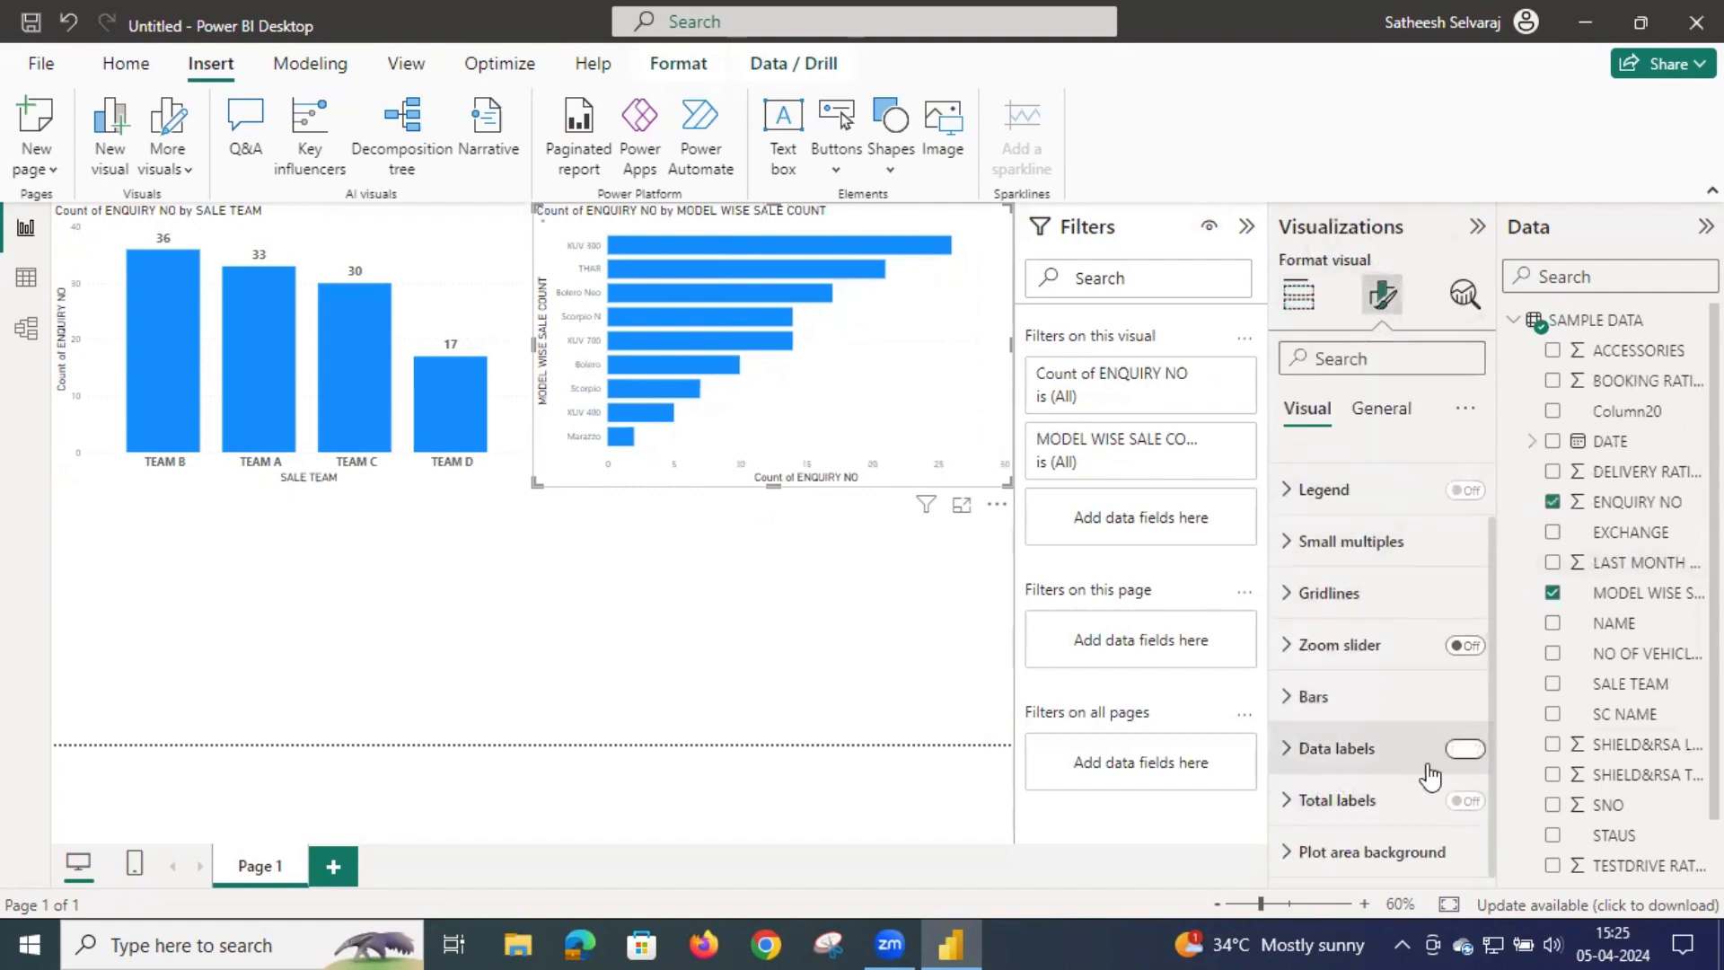
Step: Make the value text of the bar chart's data labels bold
click(1287, 749)
scroll(1423, 758, down, 1)
scroll(1384, 727, down, 2)
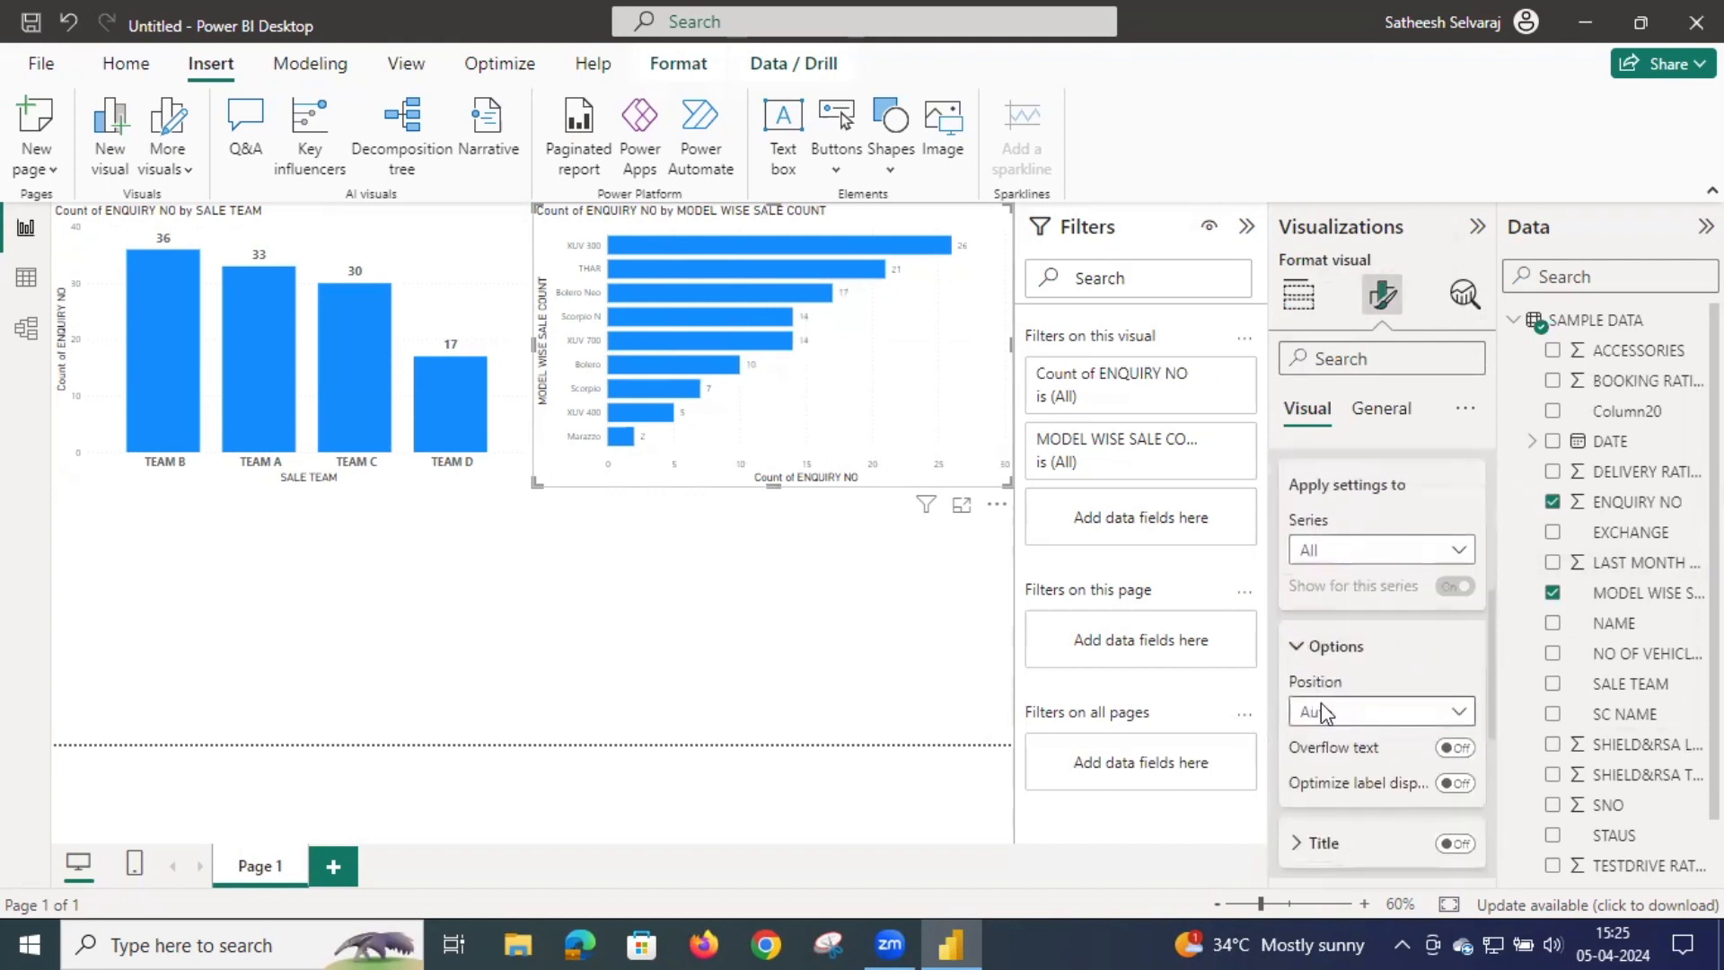
scroll(1320, 712, down, 2)
click(1297, 710)
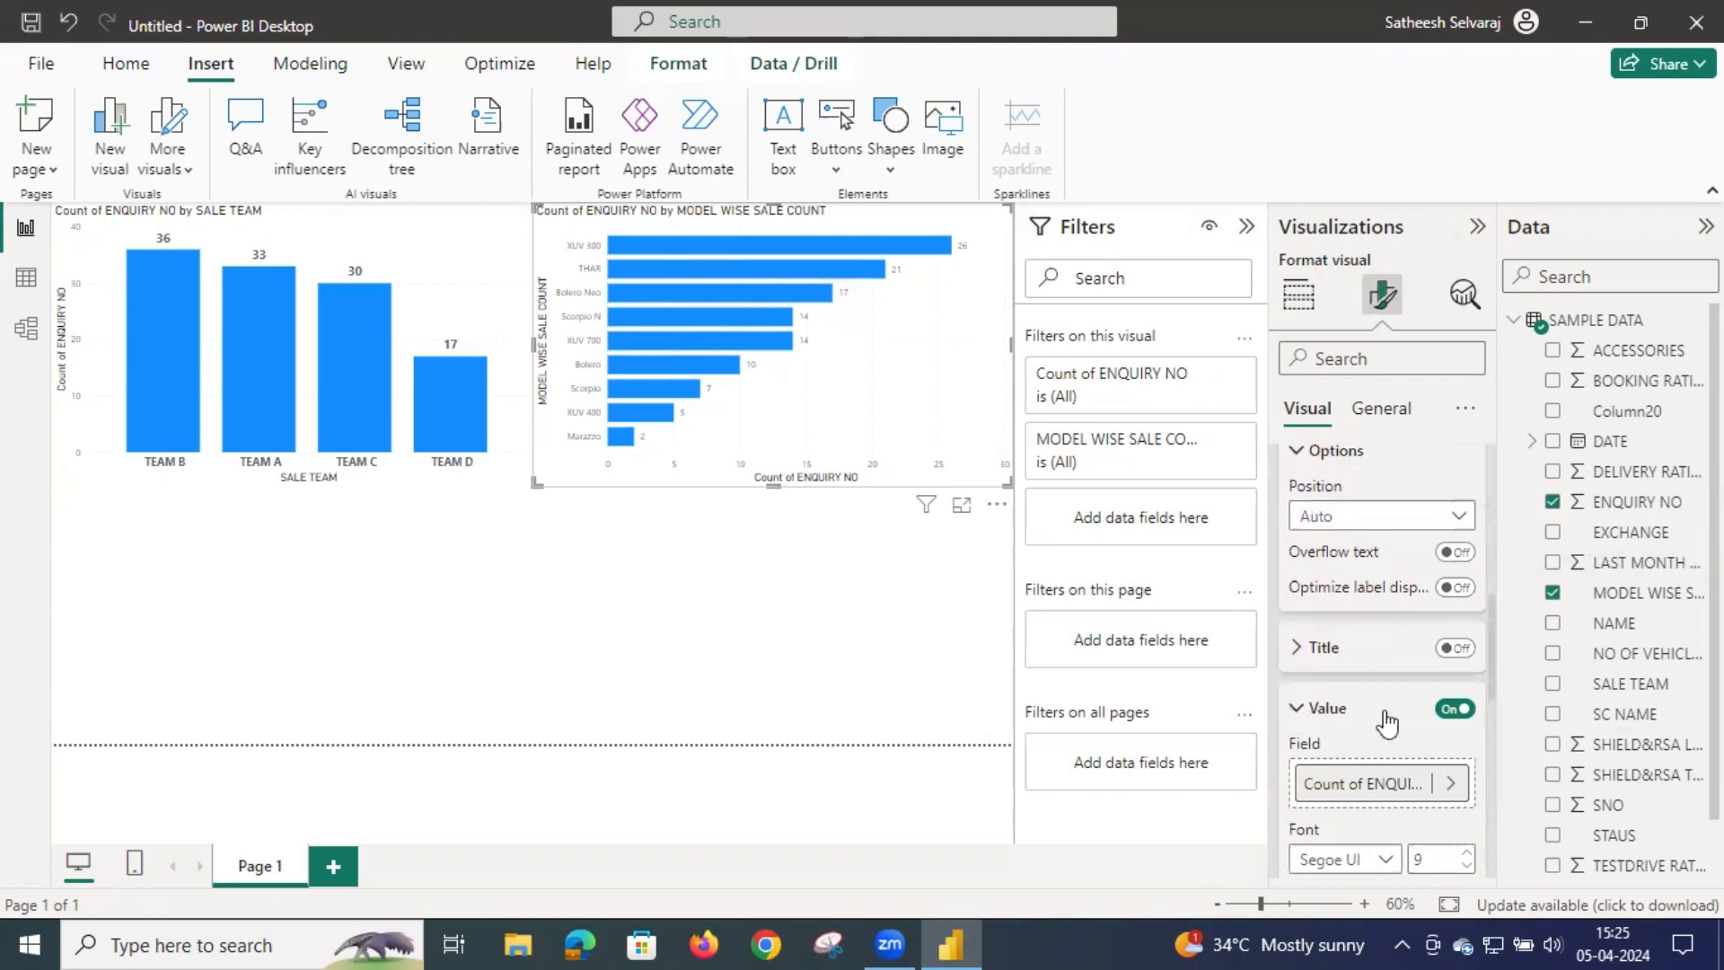
scroll(1387, 723, down, 2)
click(1305, 699)
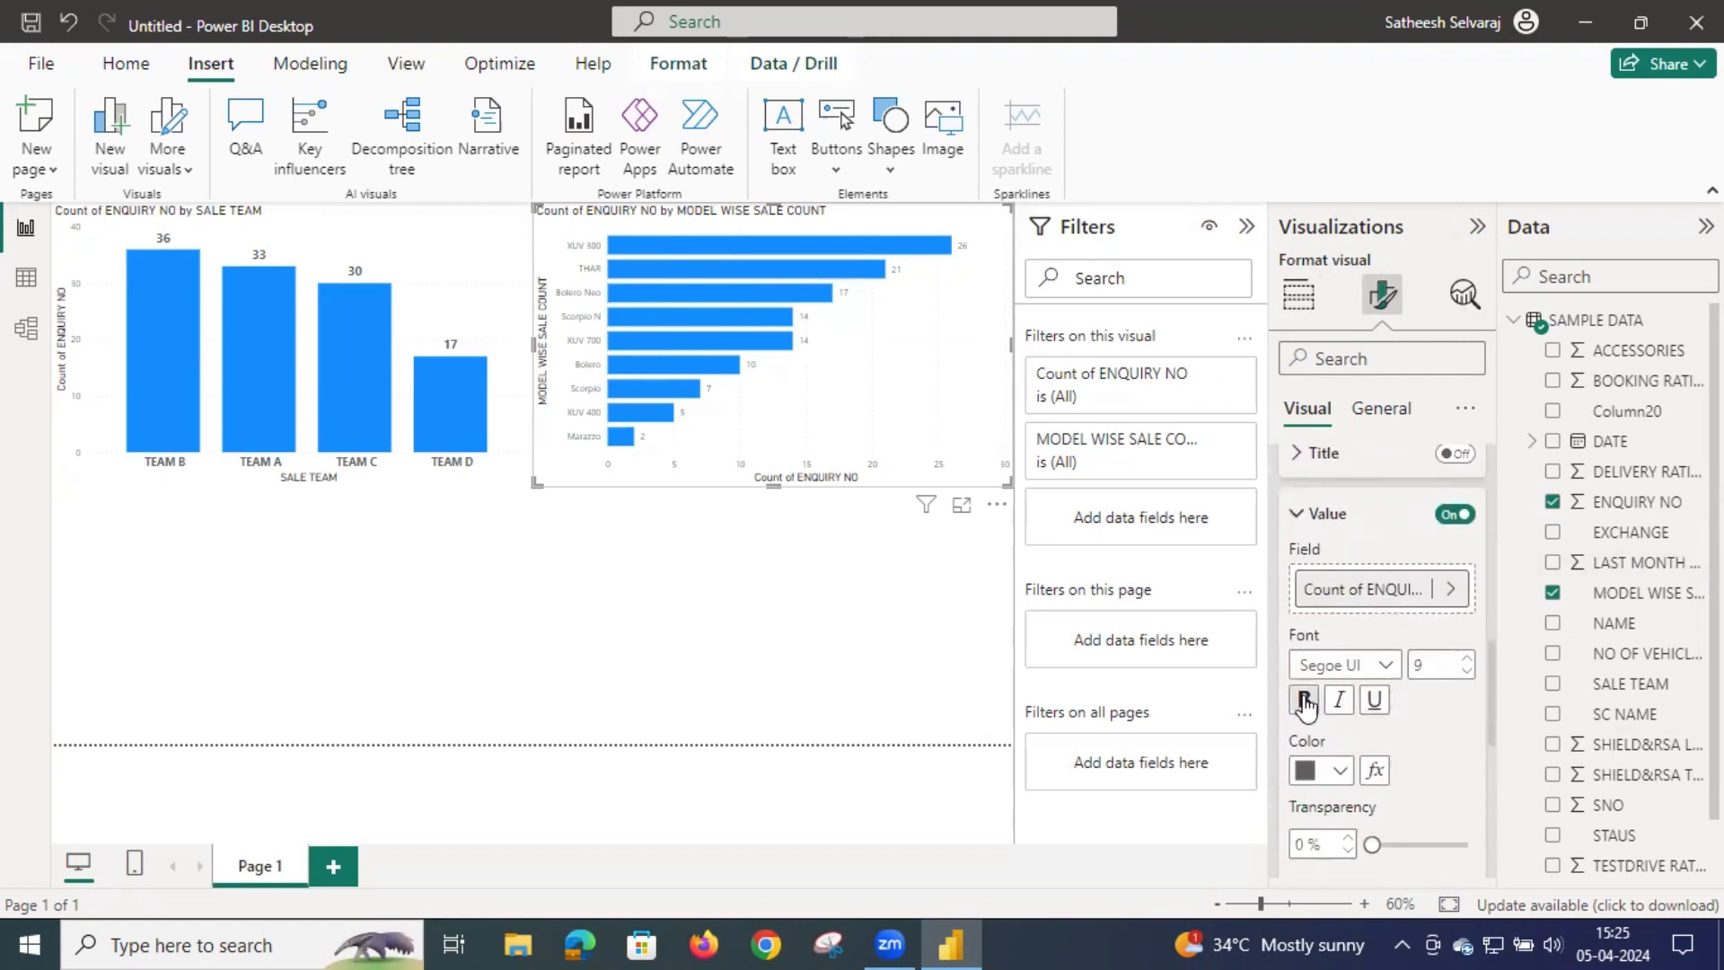
Step: Increase the font size of the data label values on the bar chart of ENQUIRY NO by MODEL WISE SALE COUNT
click(1467, 661)
click(1298, 516)
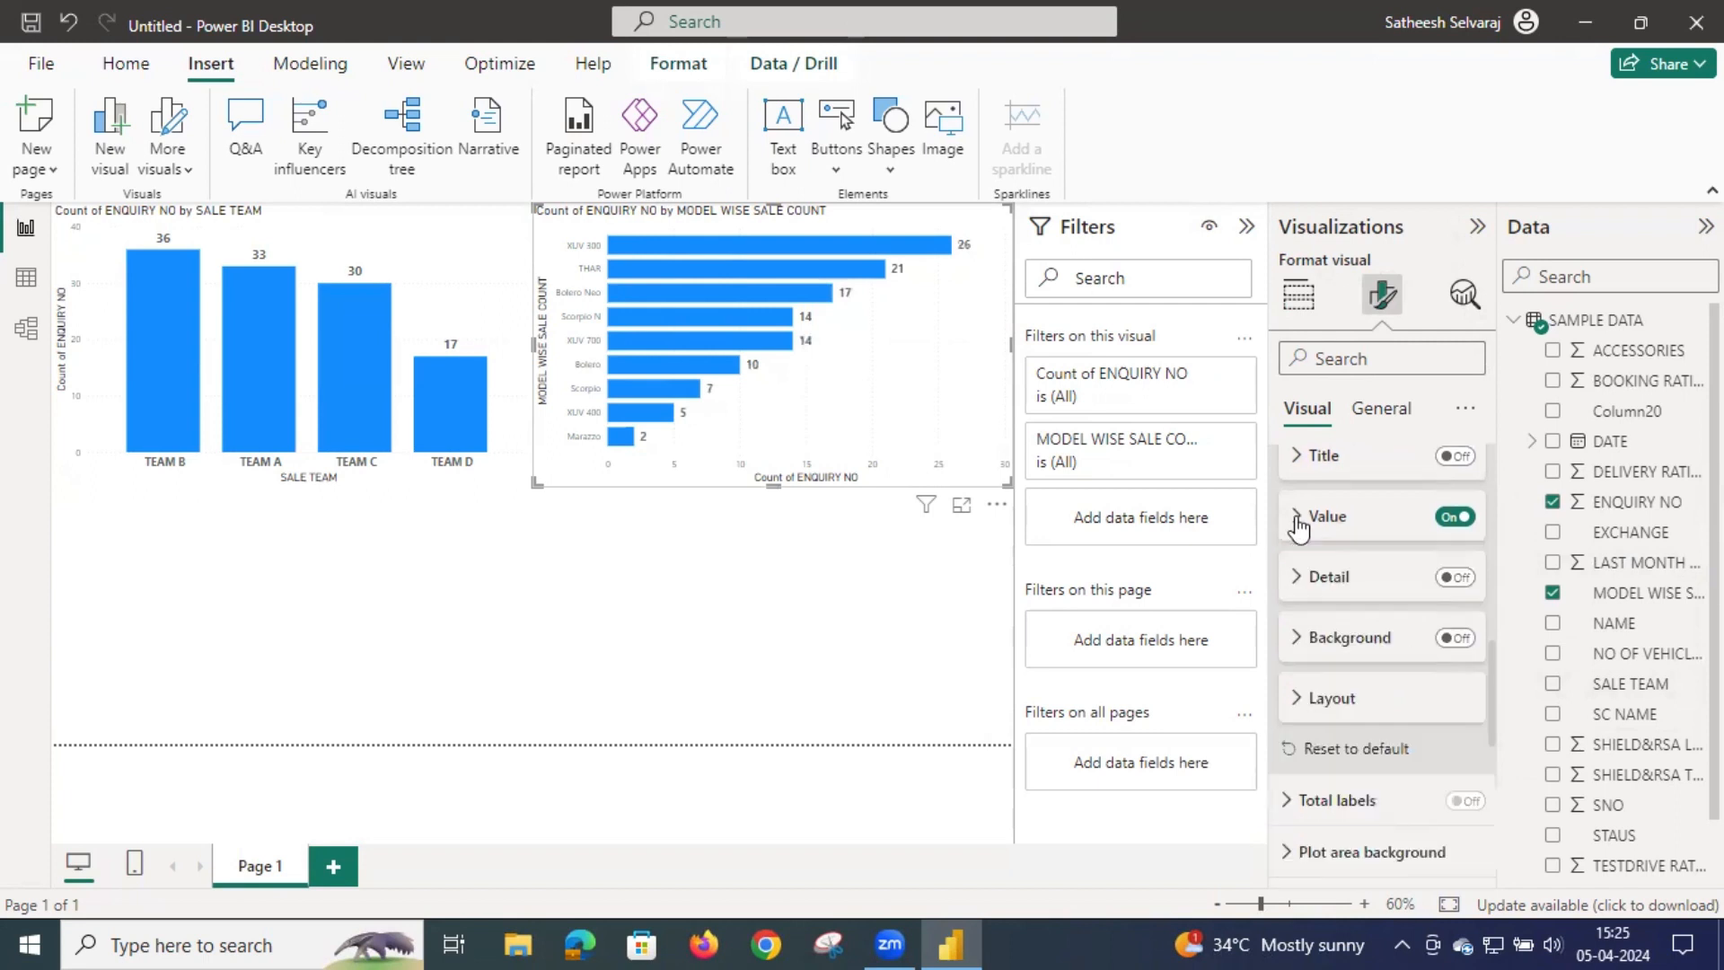
scroll(1298, 528, up, 3)
click(1300, 520)
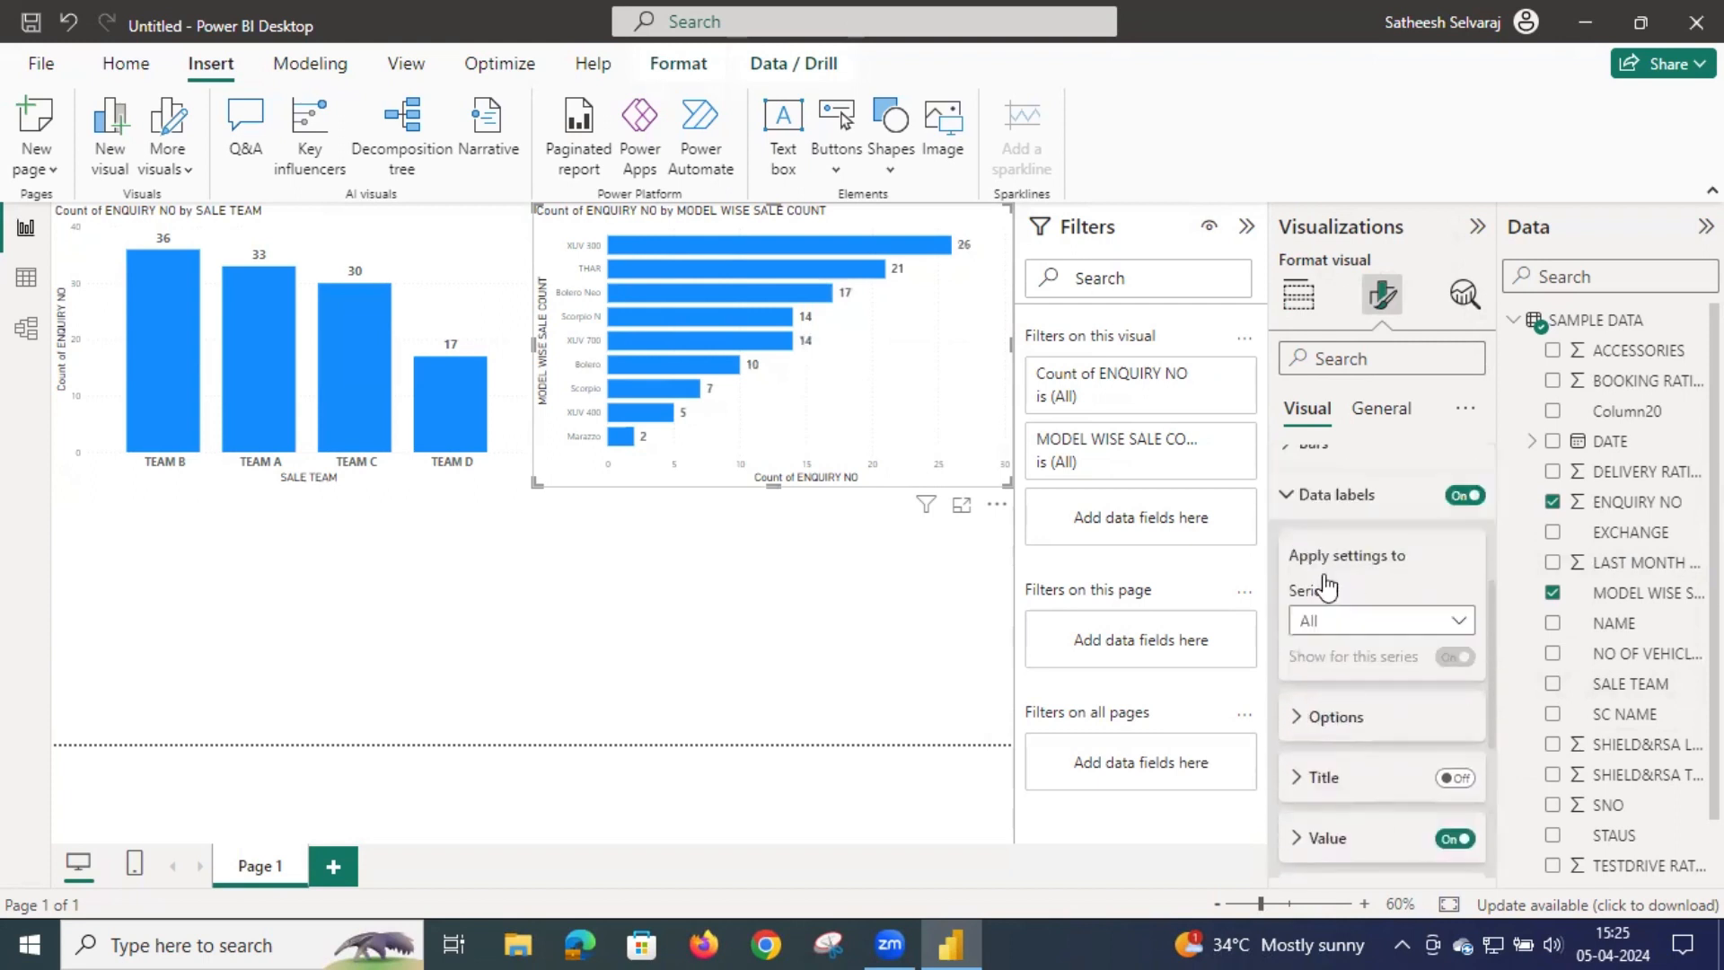
scroll(1327, 589, up, 3)
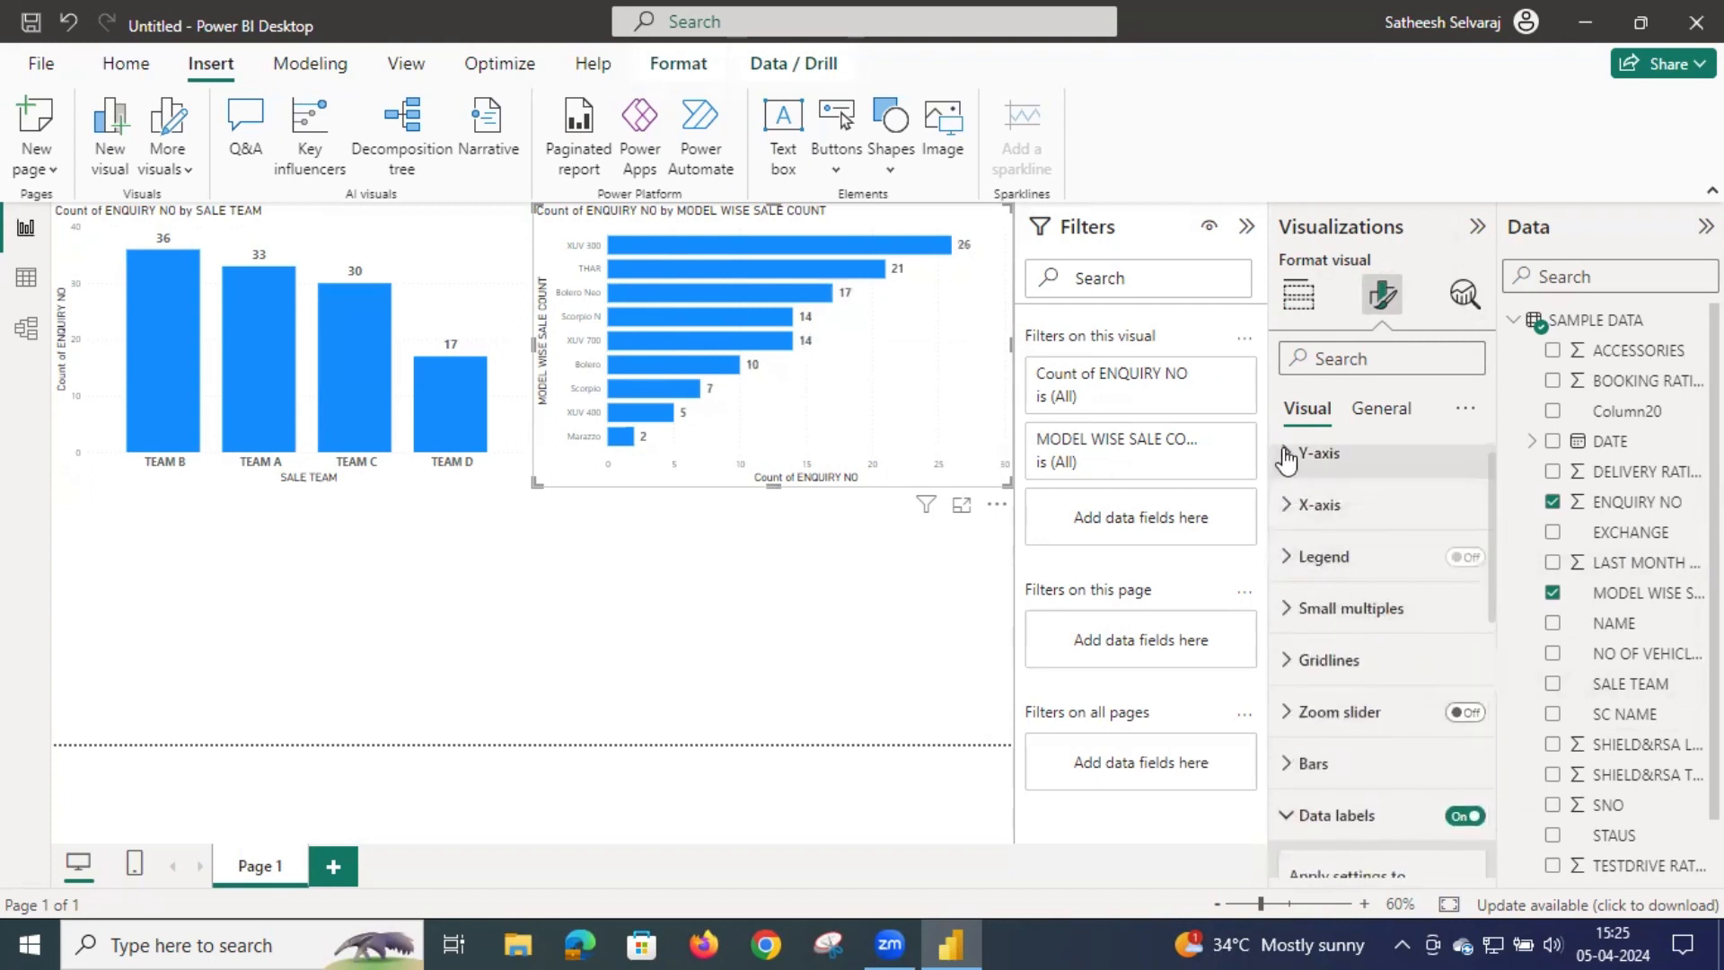
scroll(1289, 467, up, 1)
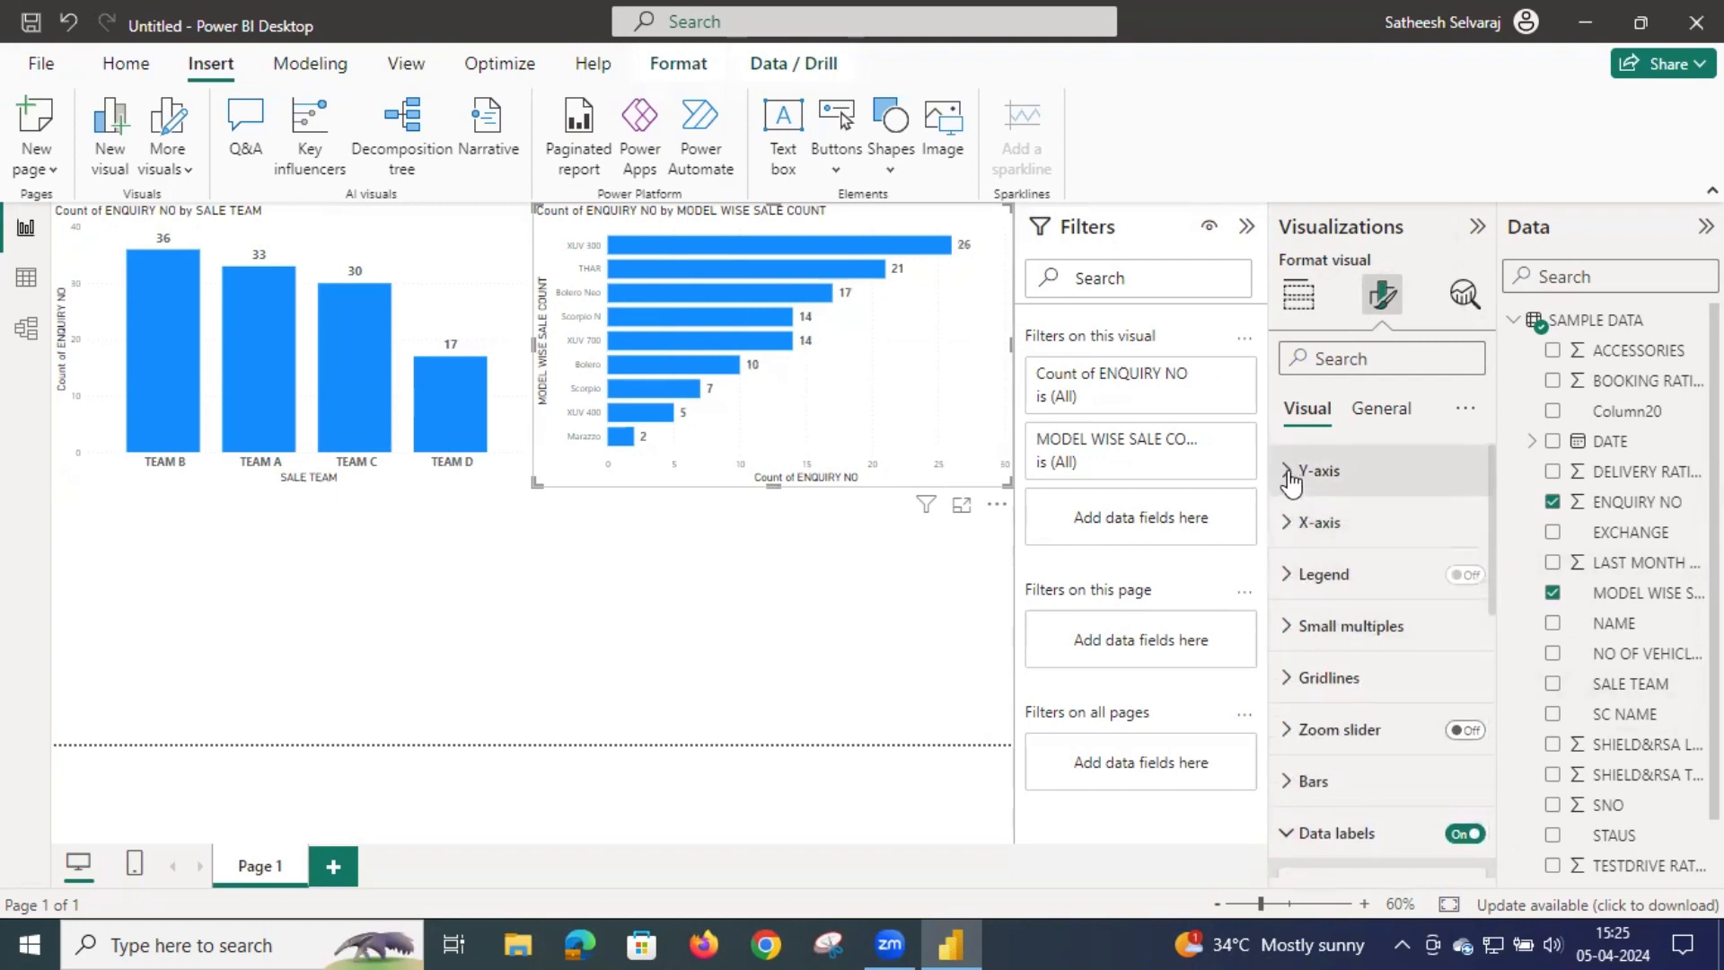
click(1291, 473)
click(1305, 631)
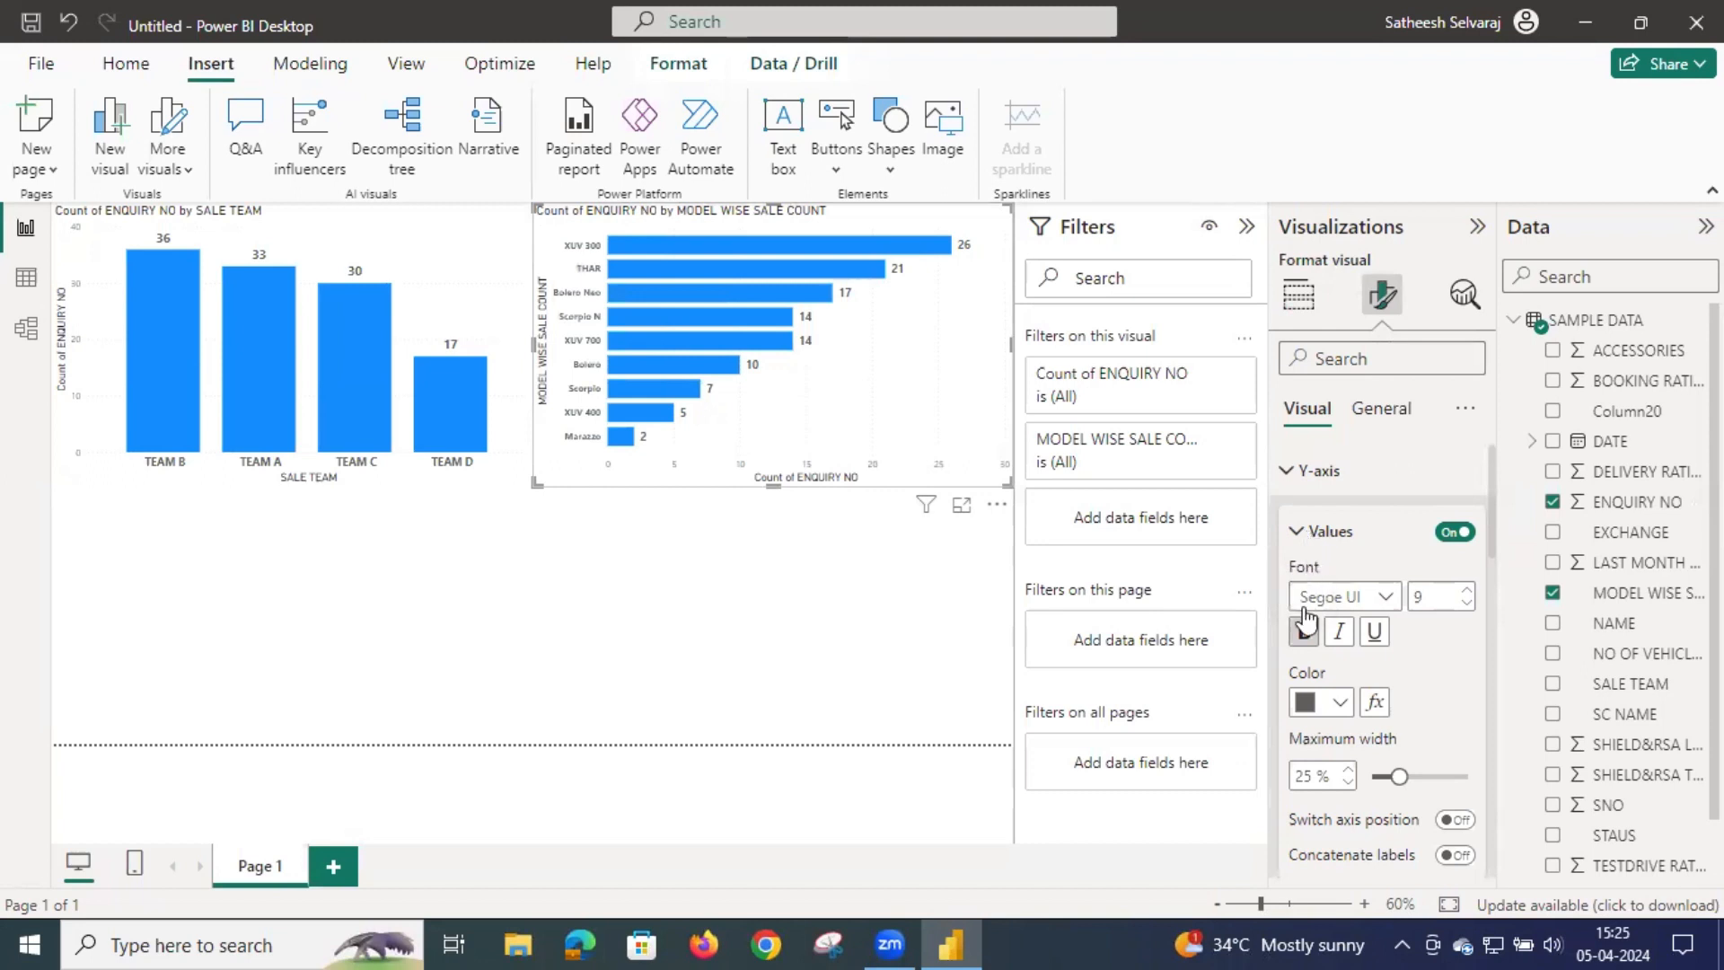
click(1308, 631)
click(1296, 530)
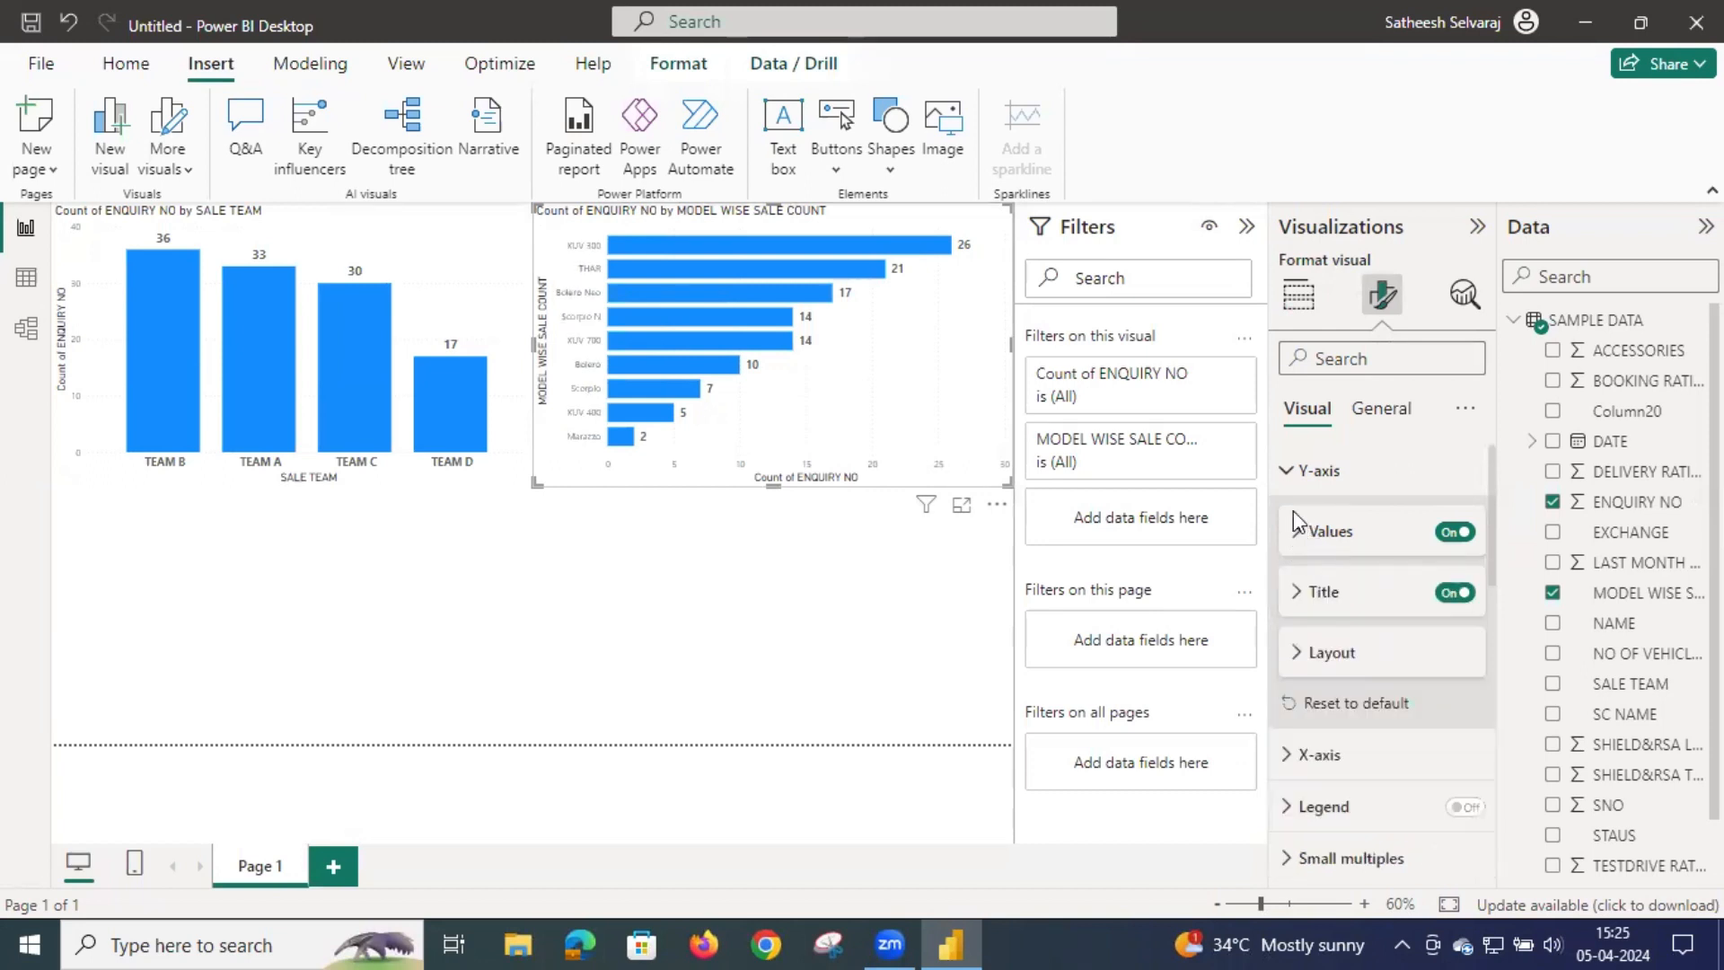
click(1291, 471)
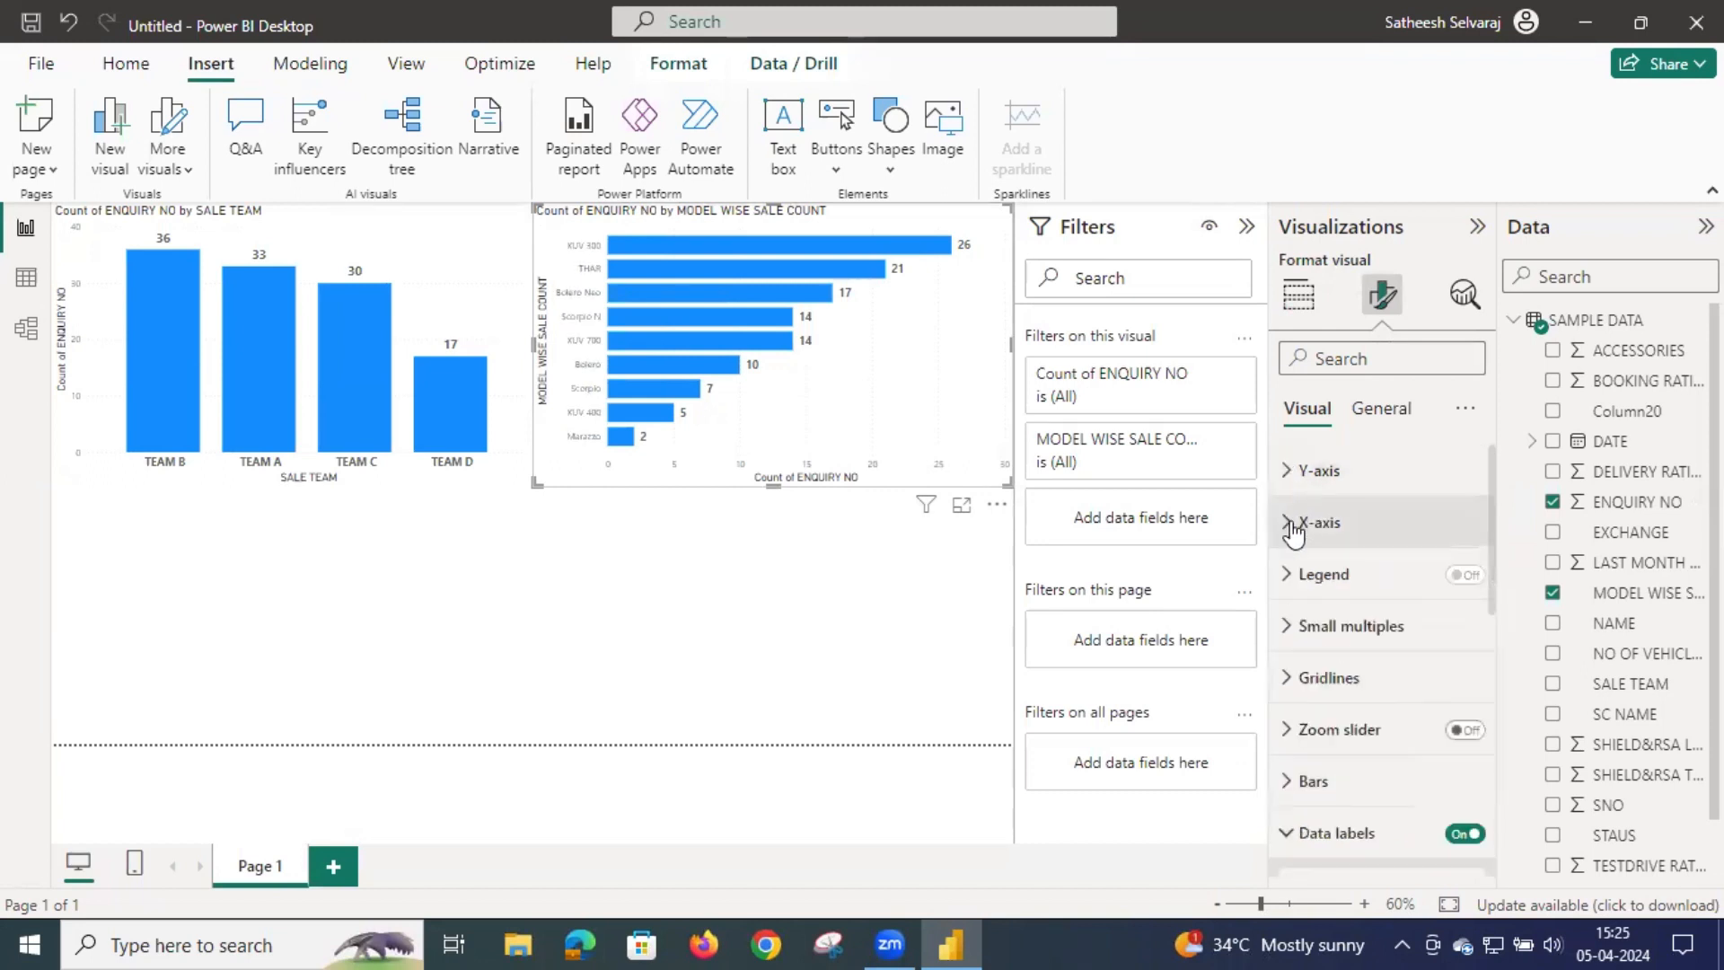
click(1291, 537)
scroll(1298, 575, down, 3)
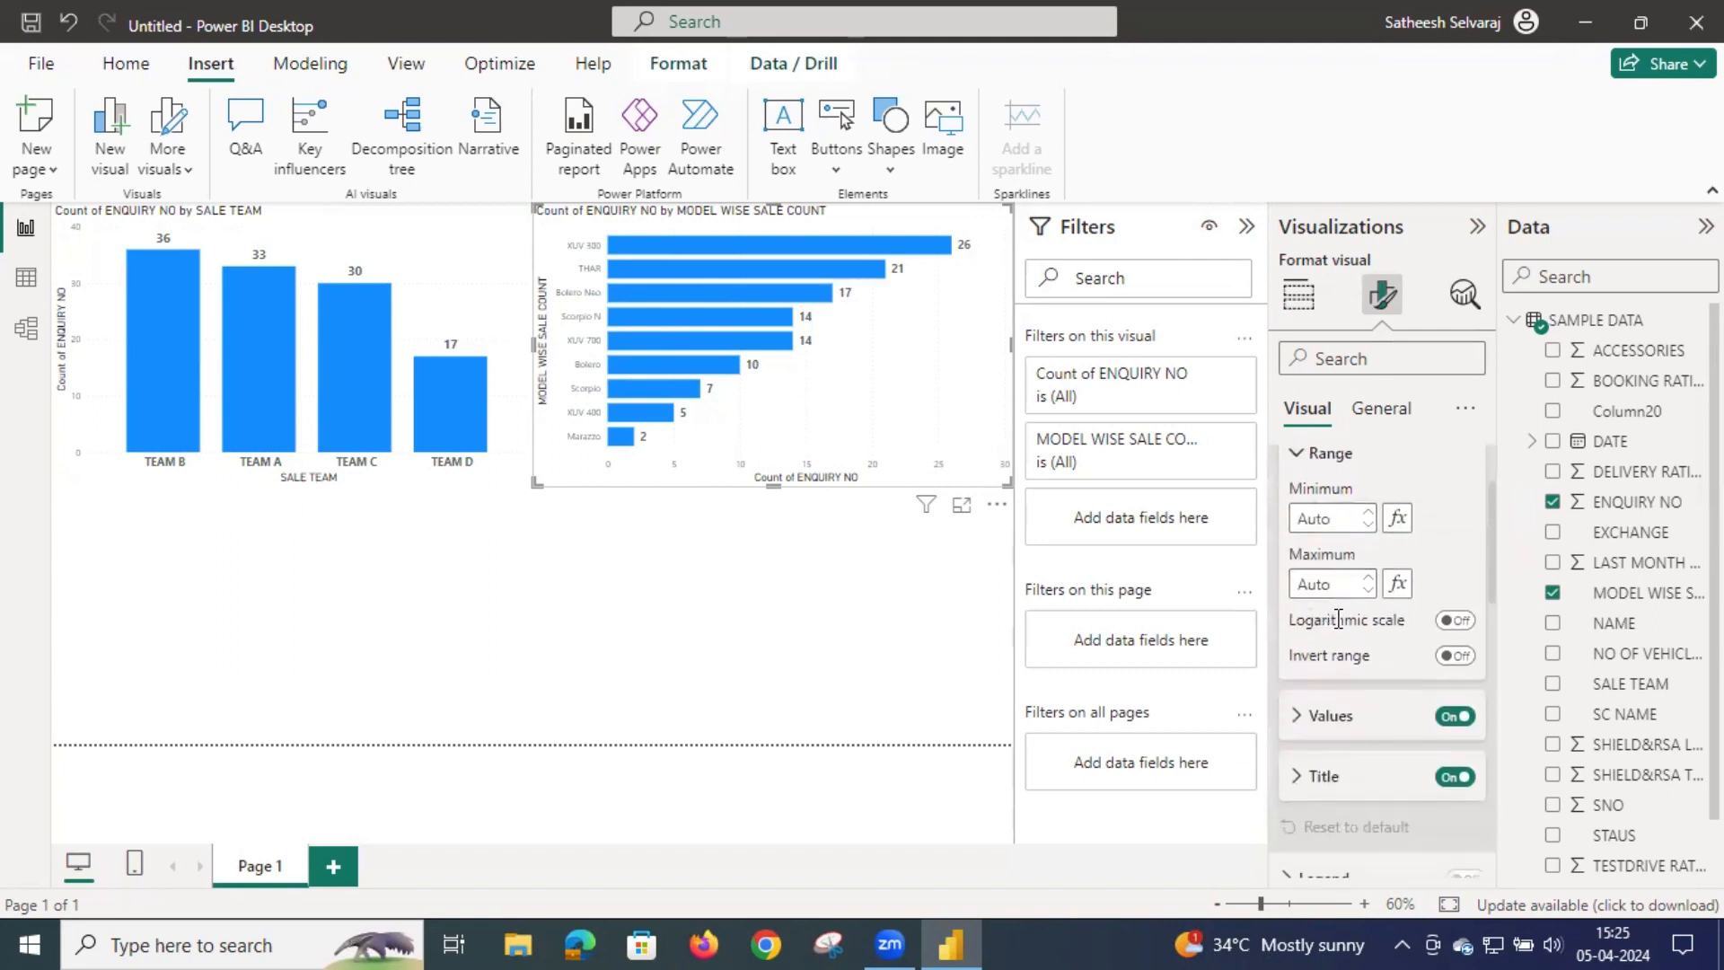
click(1307, 660)
scroll(1312, 656, down, 3)
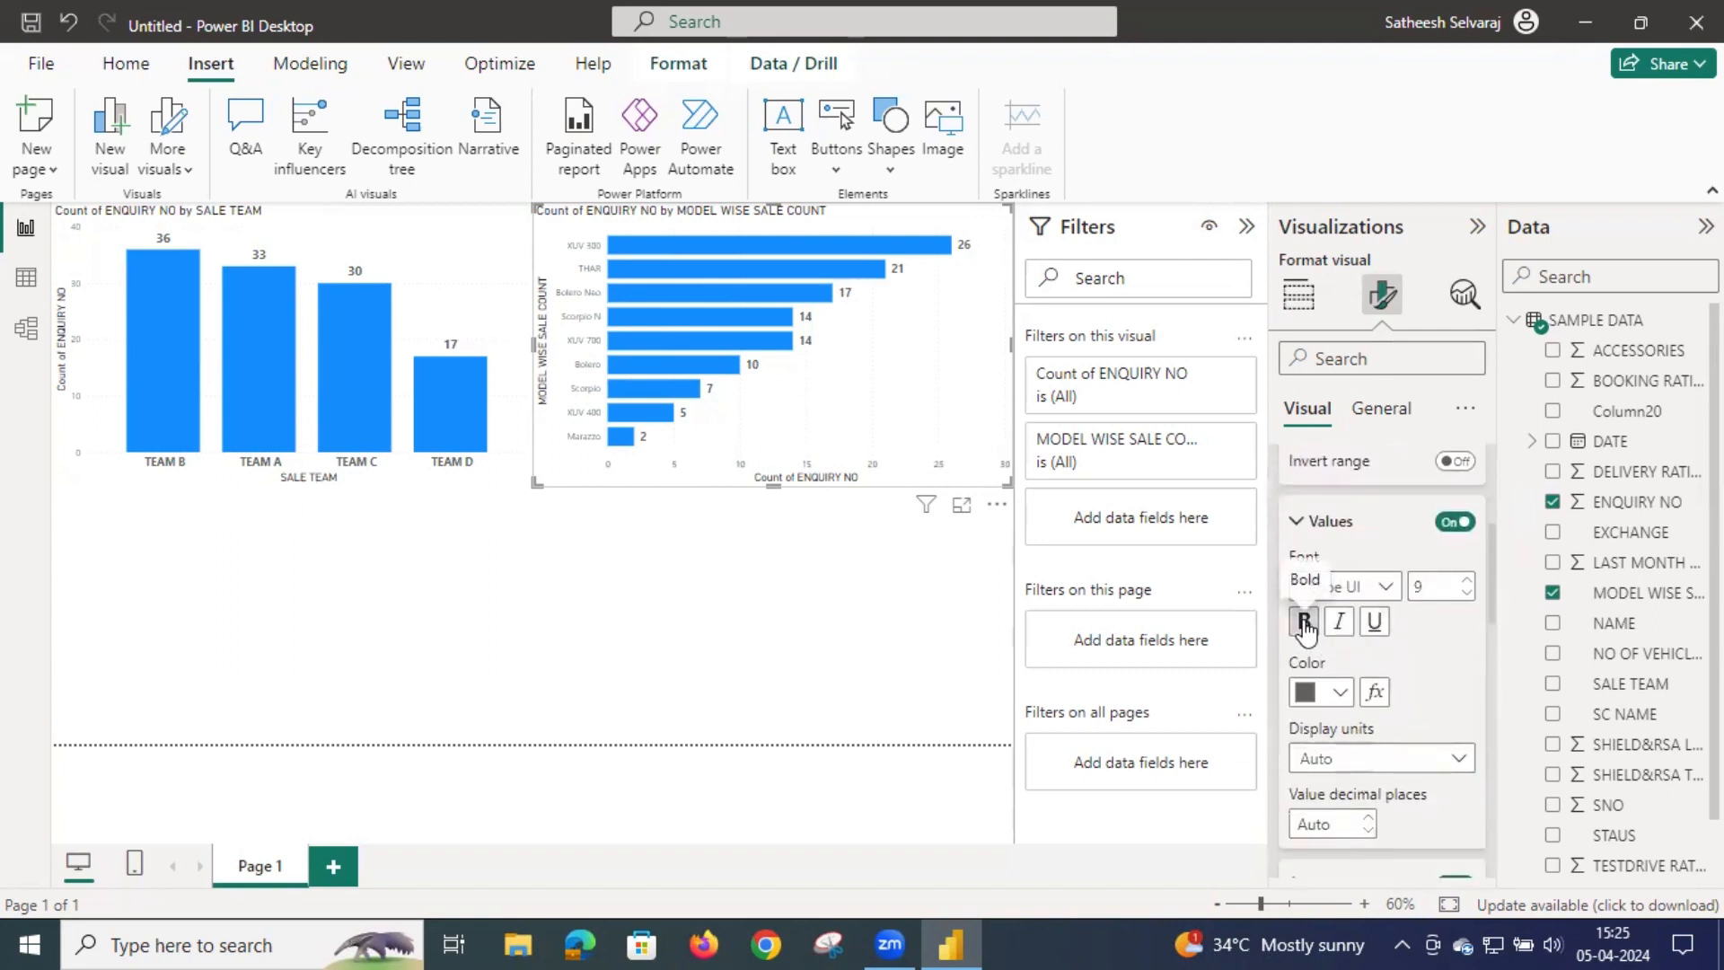
click(1307, 522)
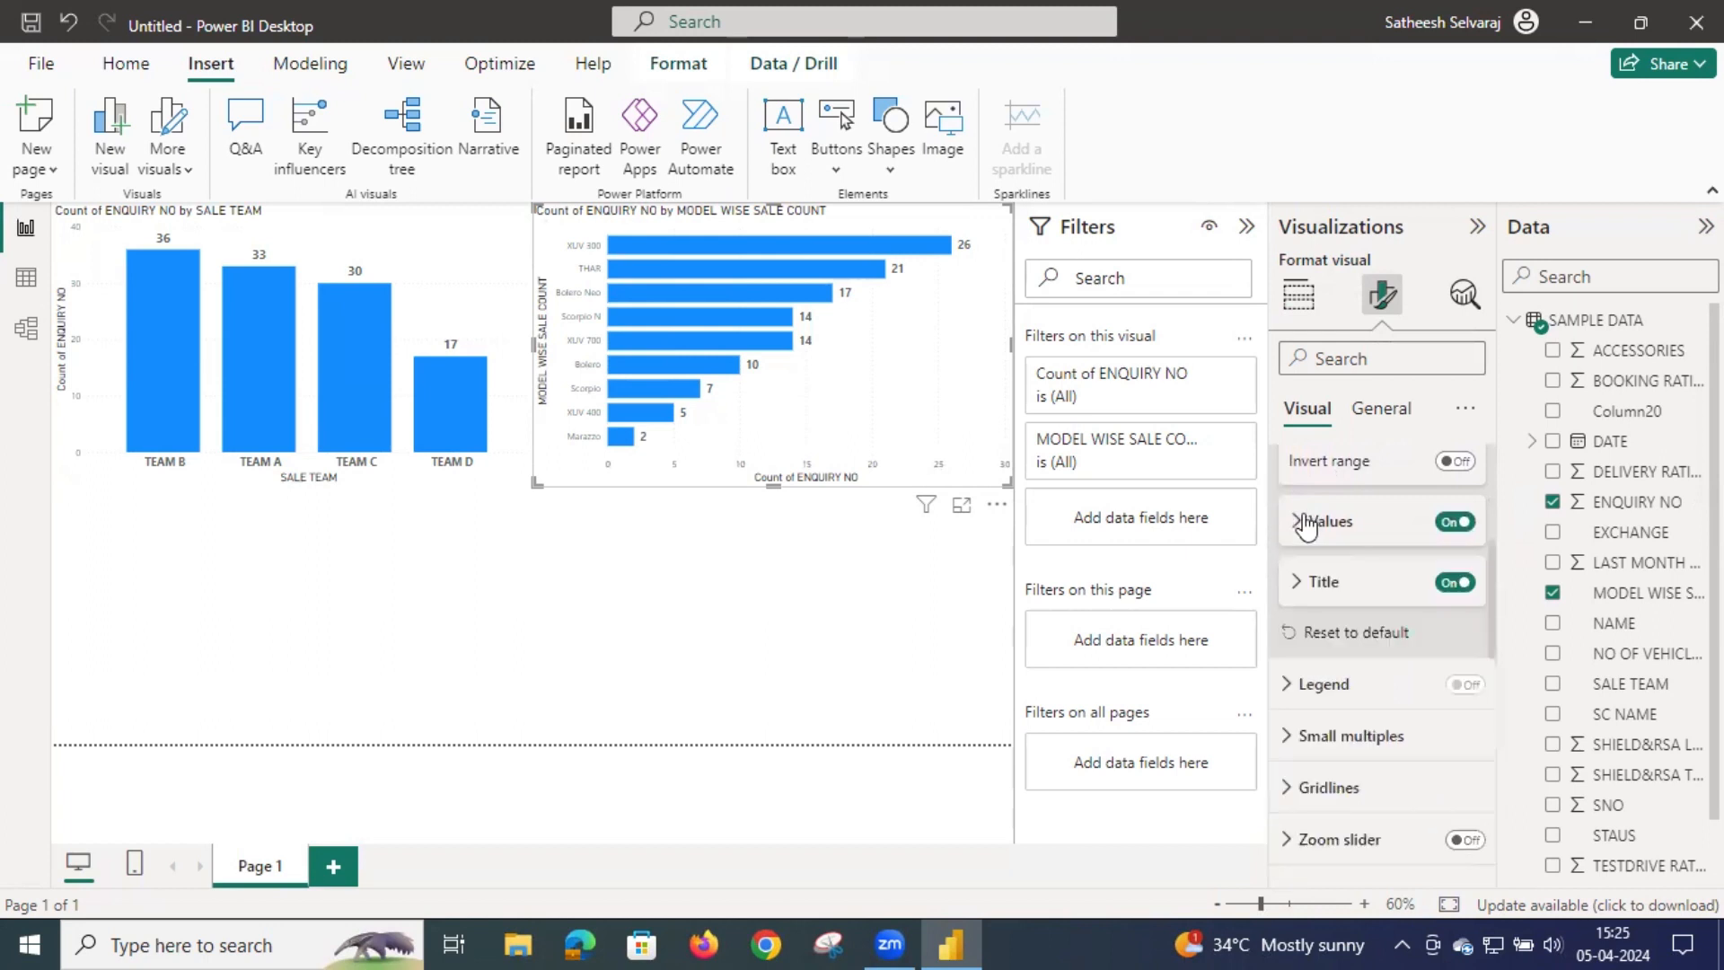
scroll(1307, 530, up, 6)
click(1303, 519)
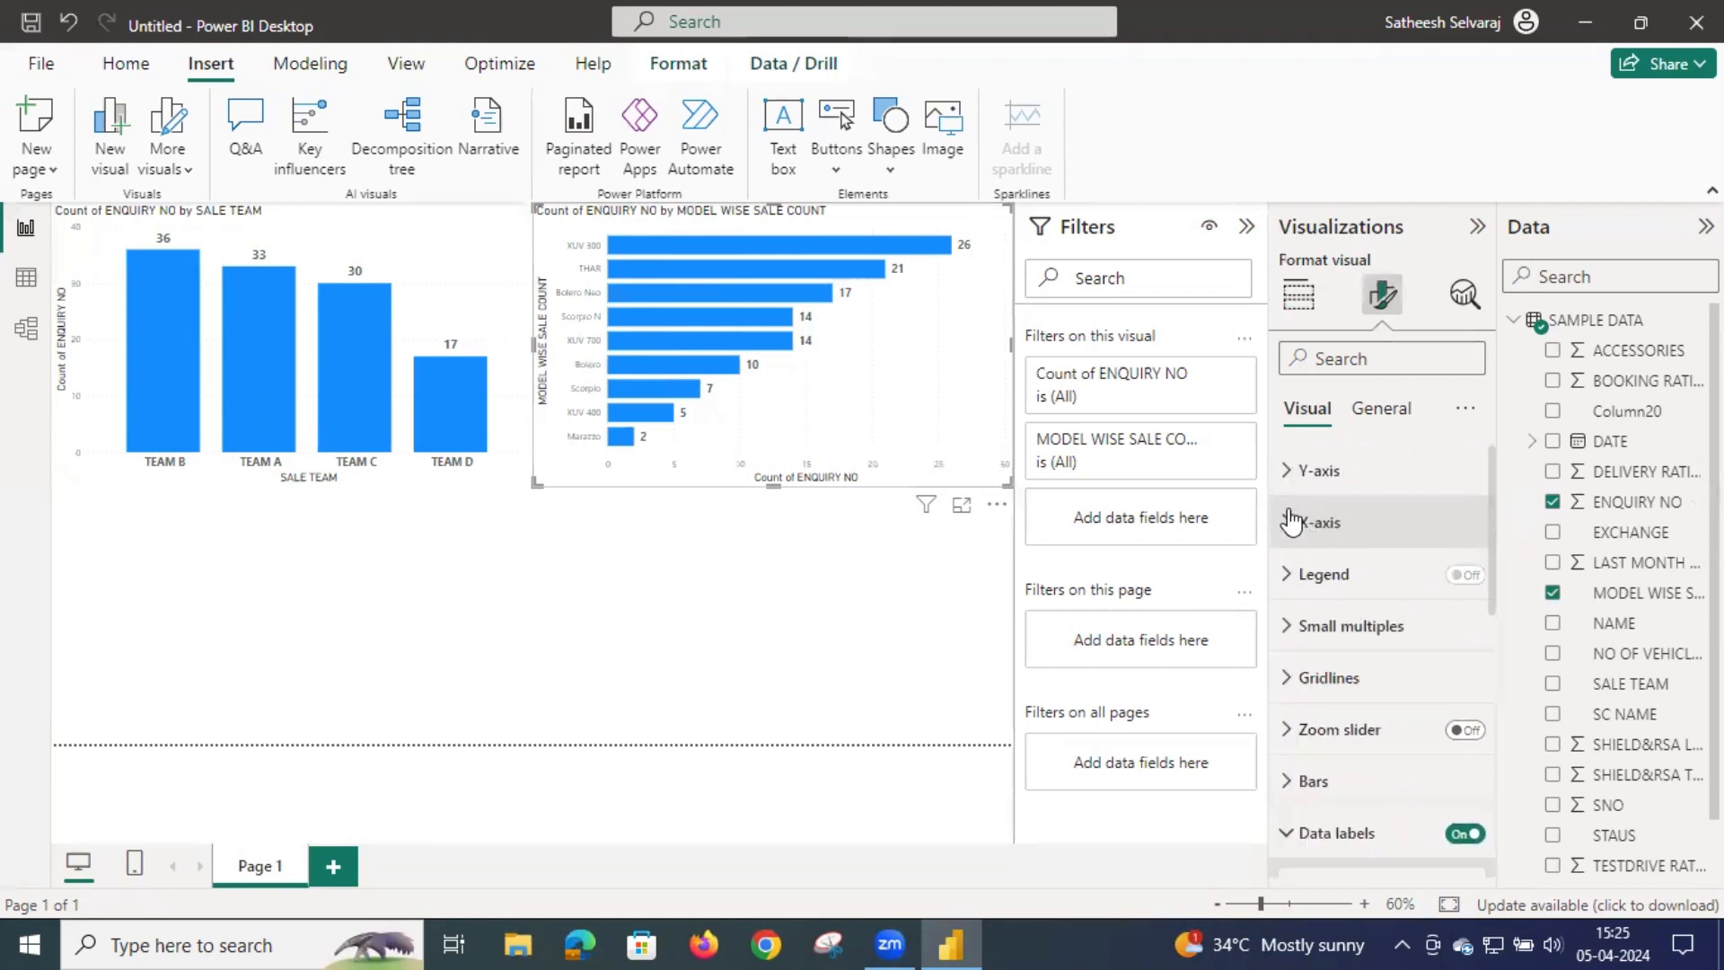
Step: Make the model names on the bar chart's Y-axis bold and set their font size to 12
click(1298, 469)
scroll(1315, 620, down, 1)
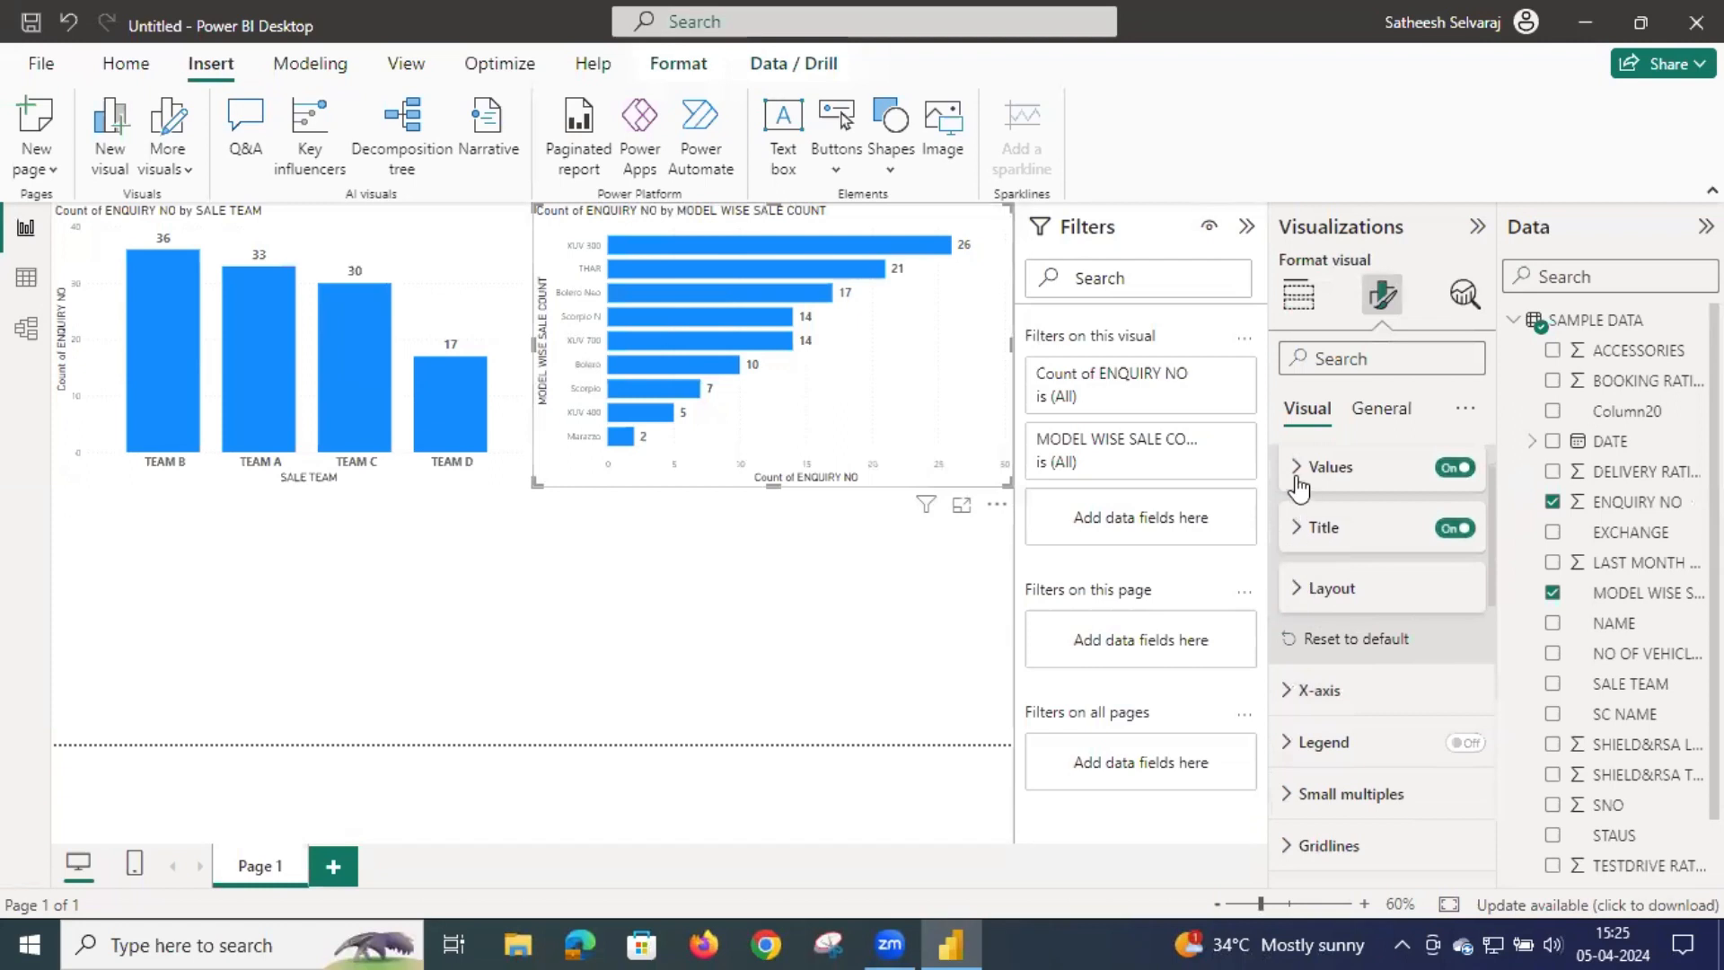
click(1298, 467)
click(1302, 566)
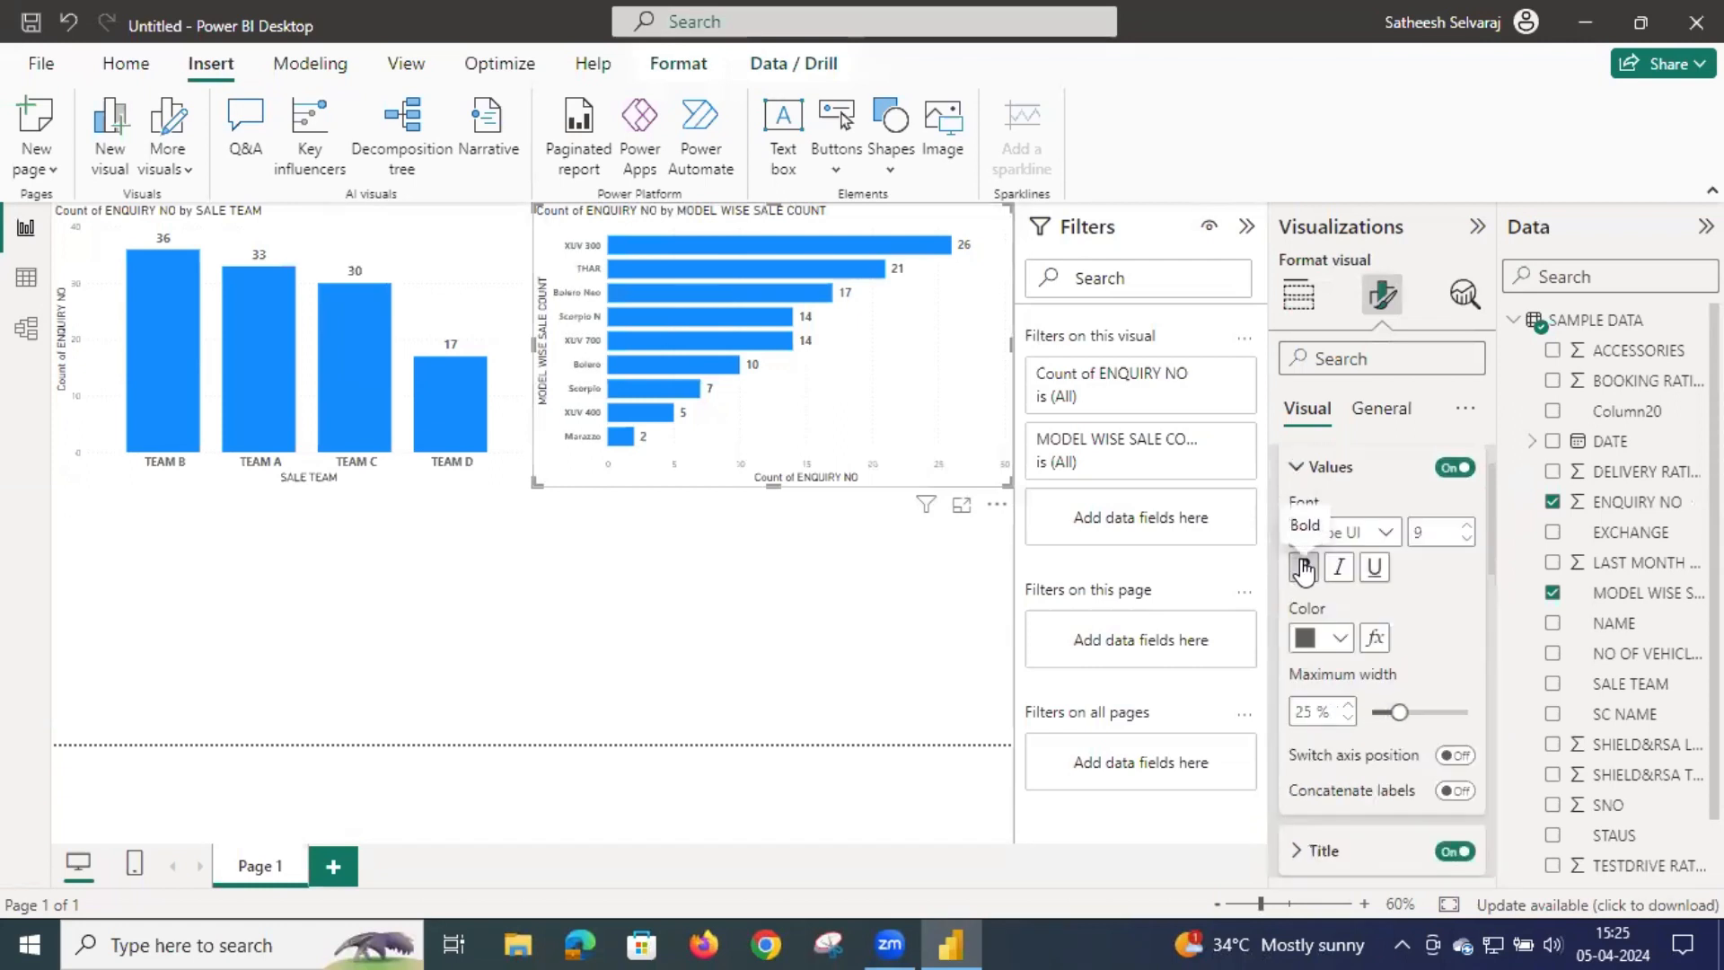
click(1468, 530)
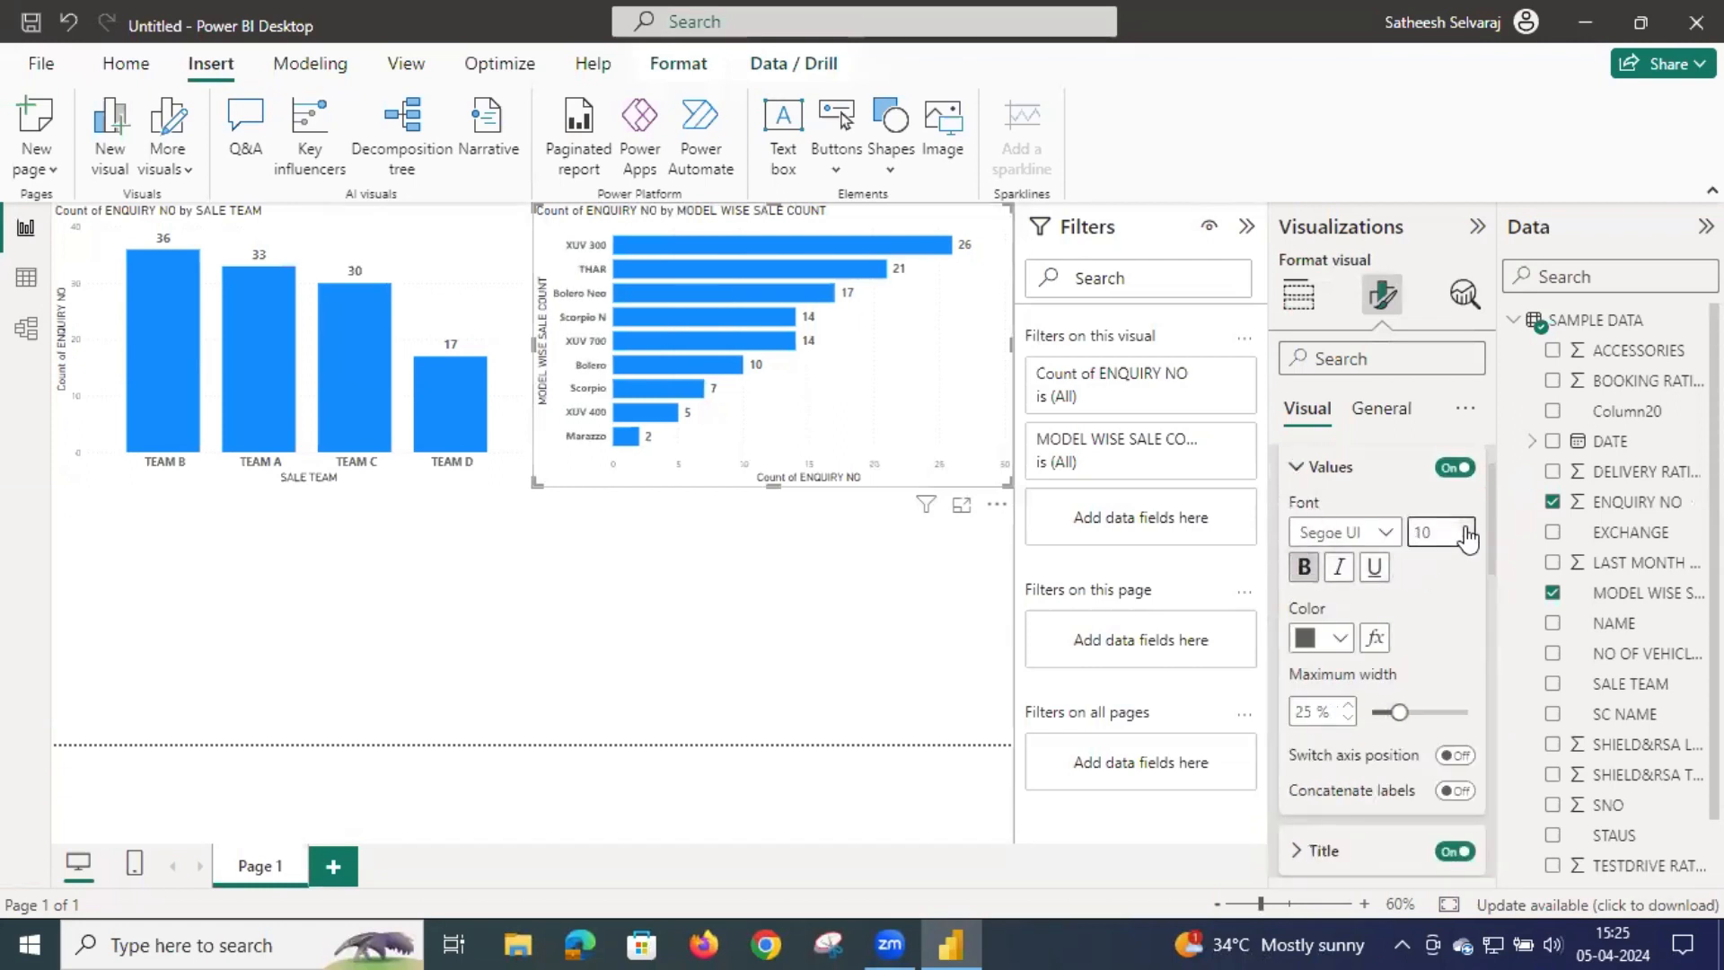
click(1467, 530)
click(1467, 530)
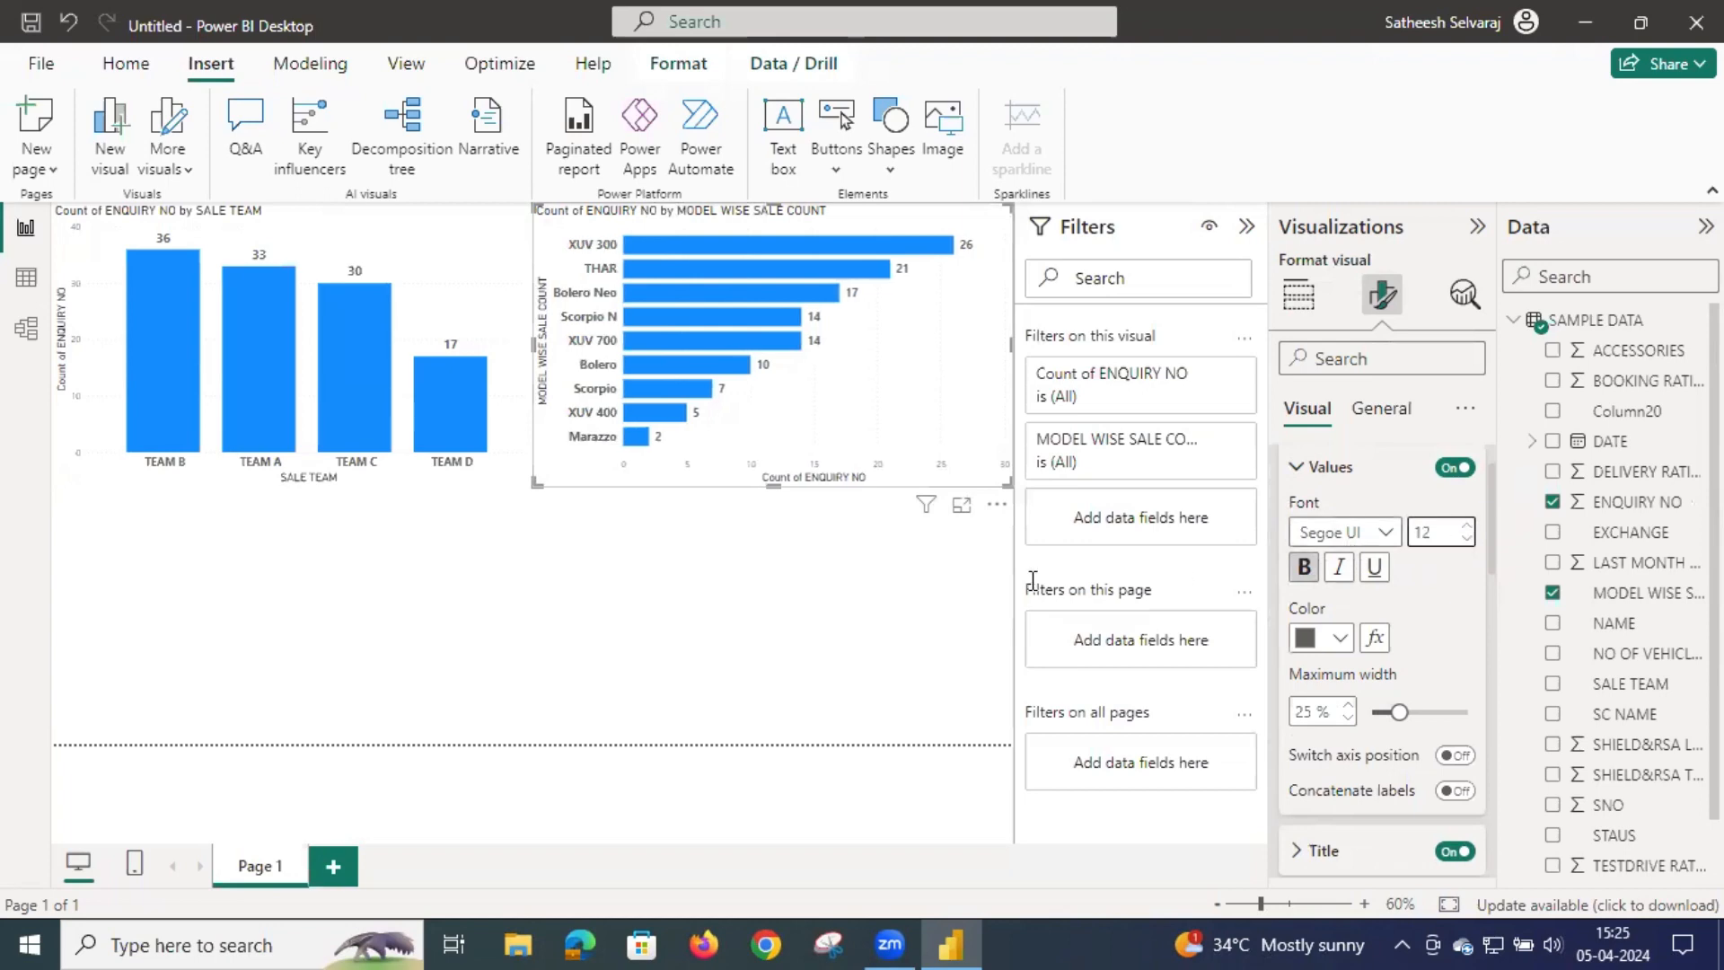
Step: Examine the sale team breakdown for XUV 300, THAR, Bolero Neo, Marazzo and Bolero by cross-highlighting each model's bar with the side panes collapsed
click(1478, 229)
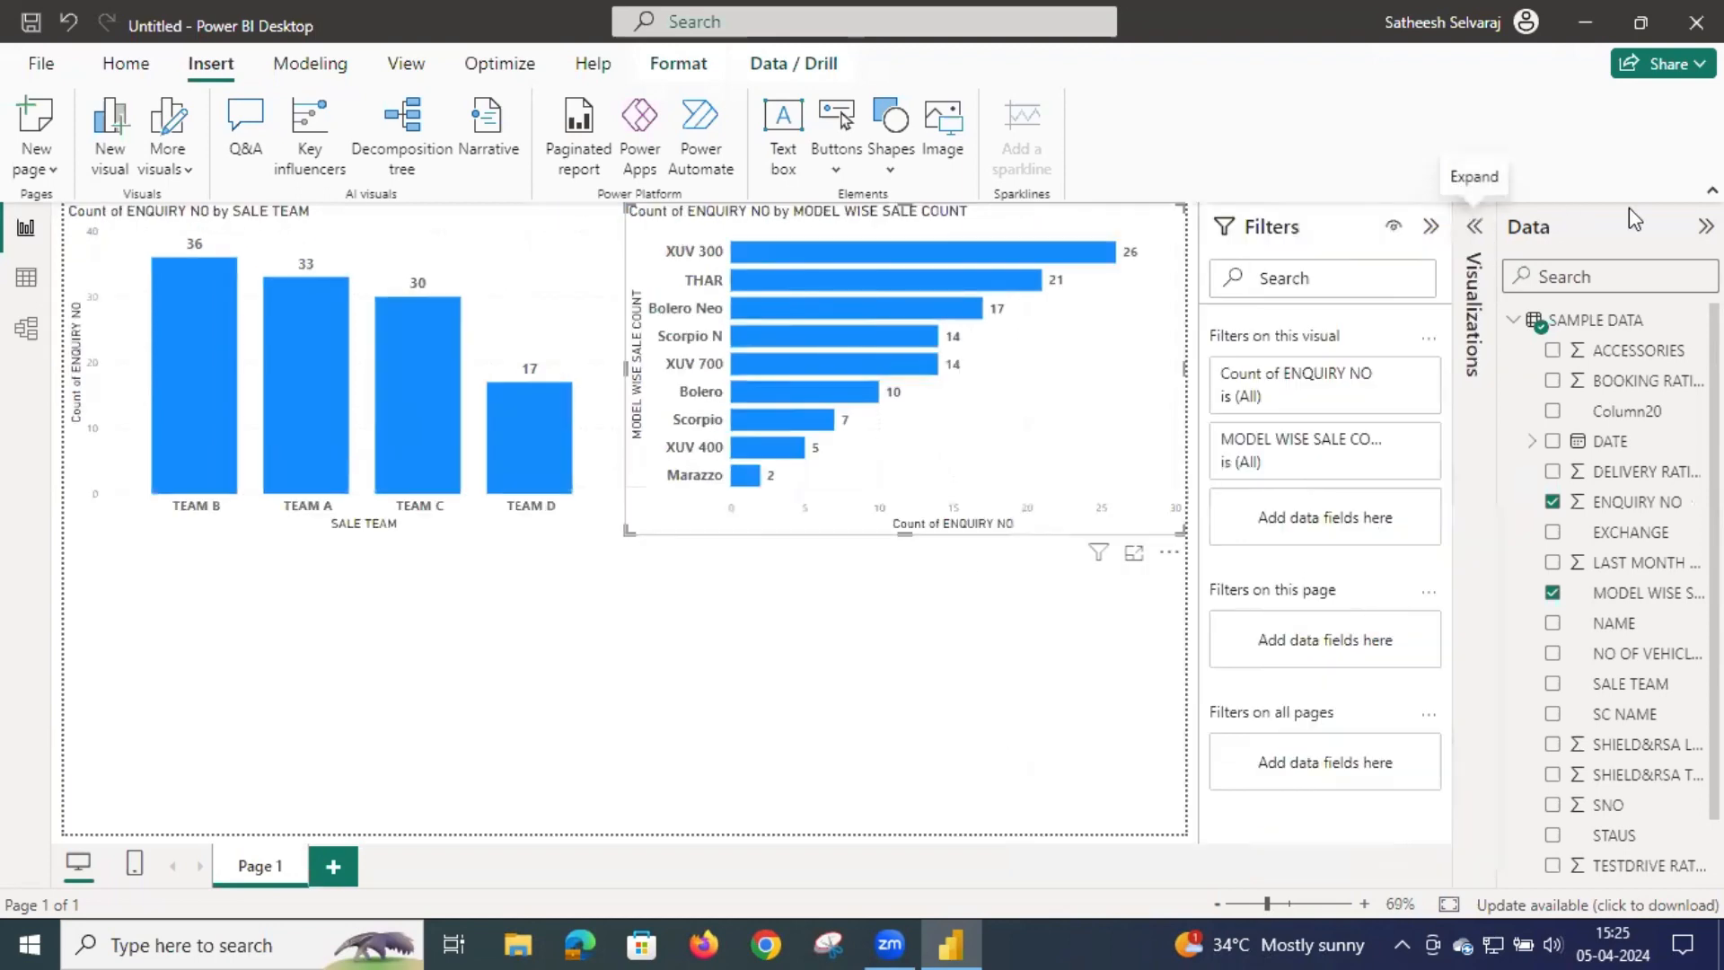
click(1707, 228)
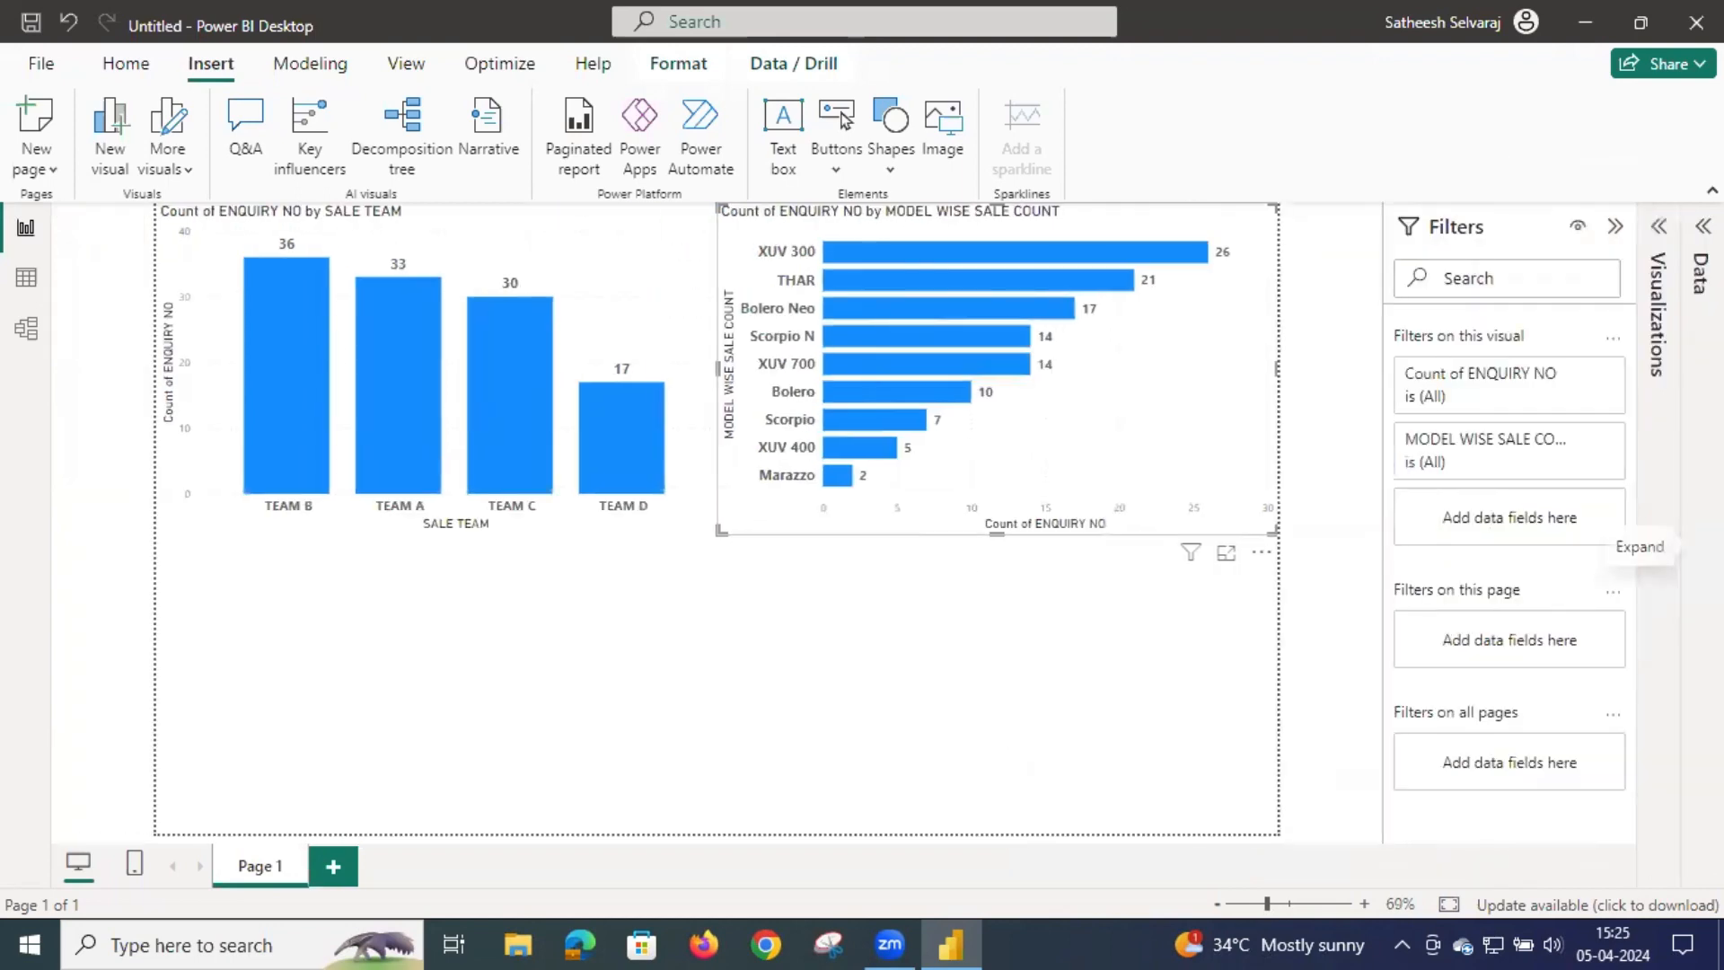
click(1617, 229)
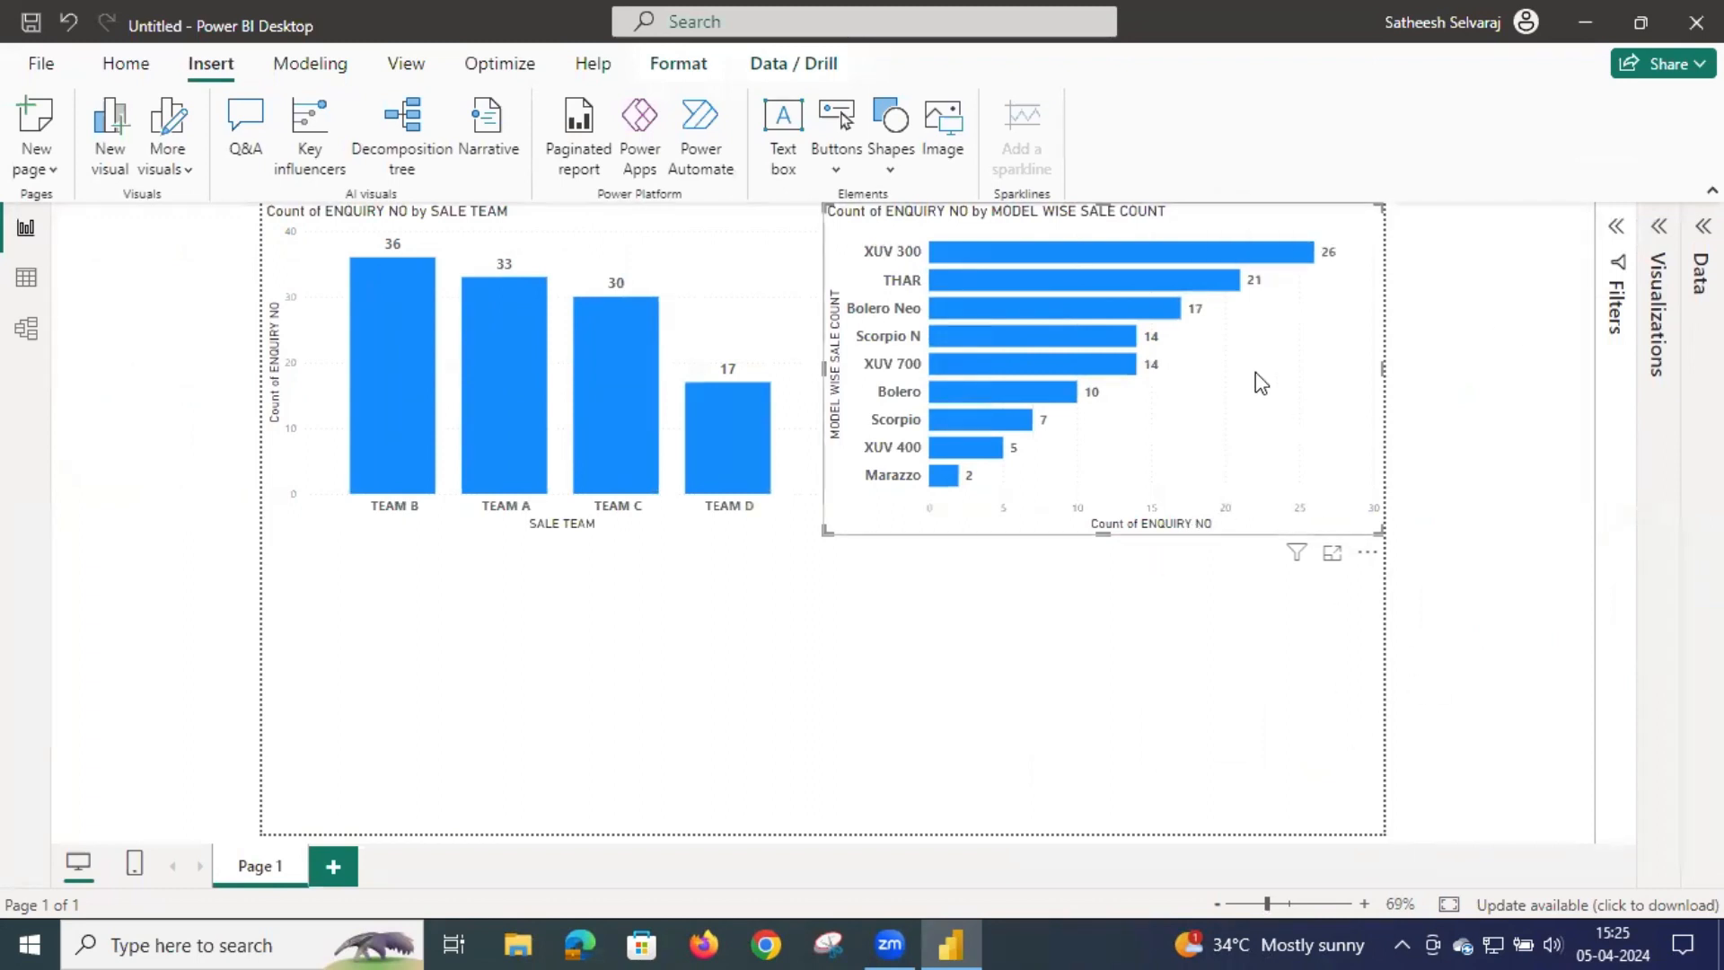
click(1143, 254)
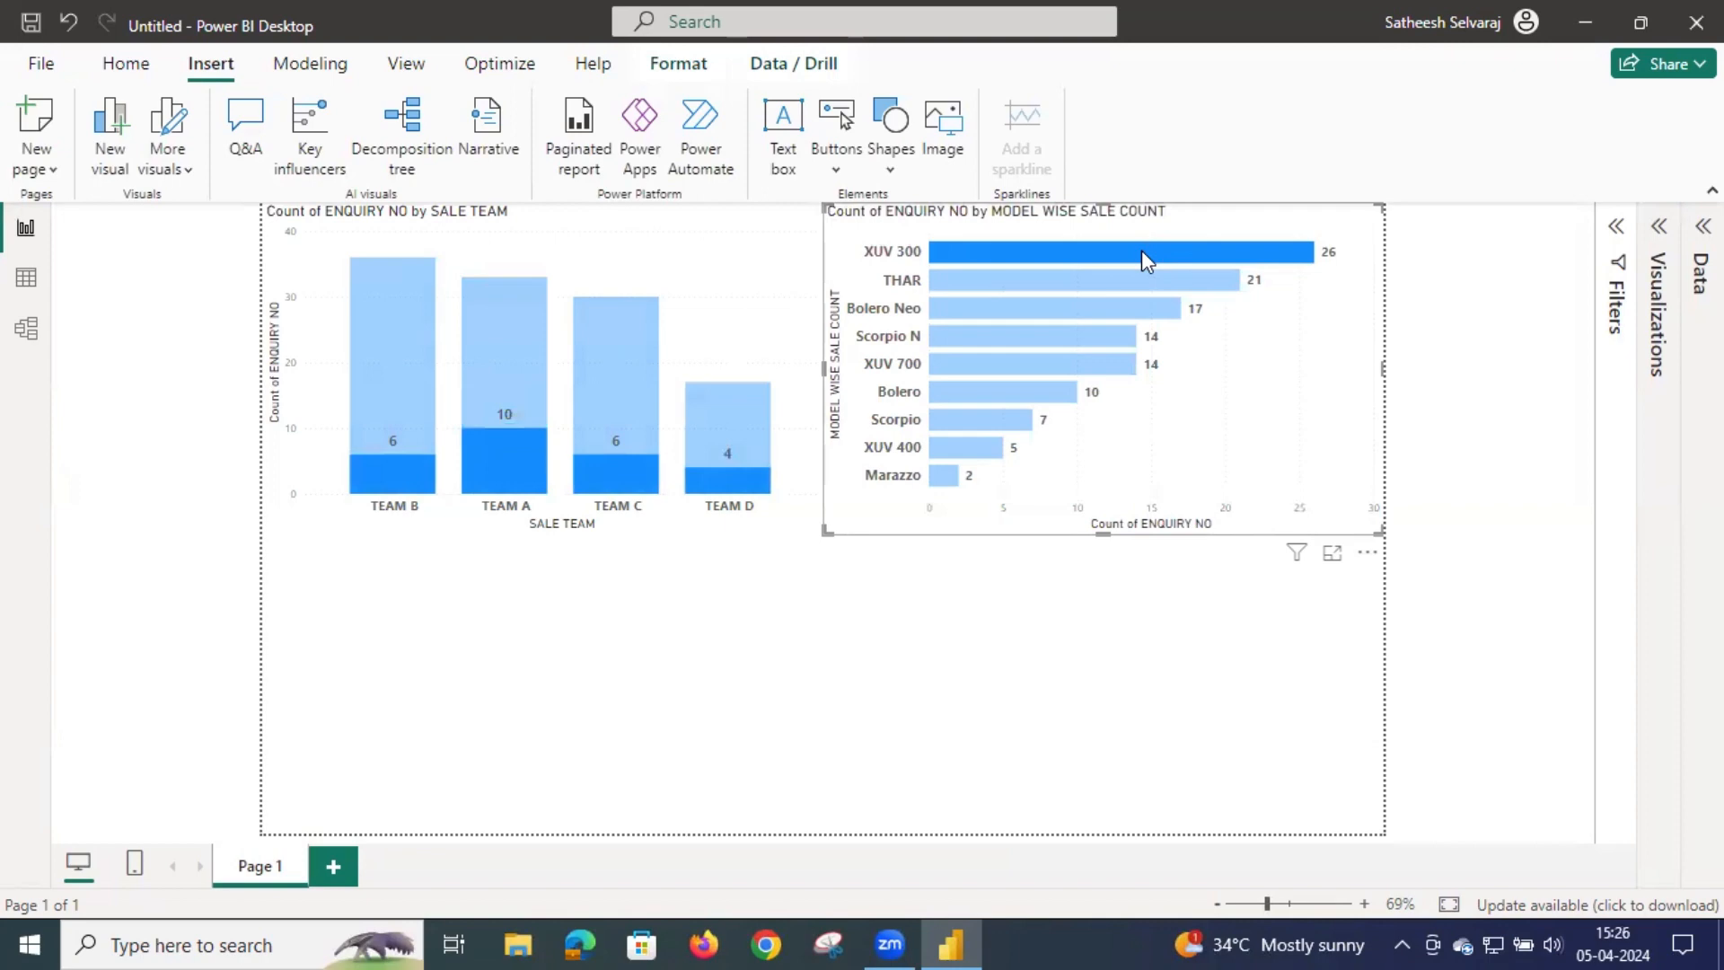
click(1088, 279)
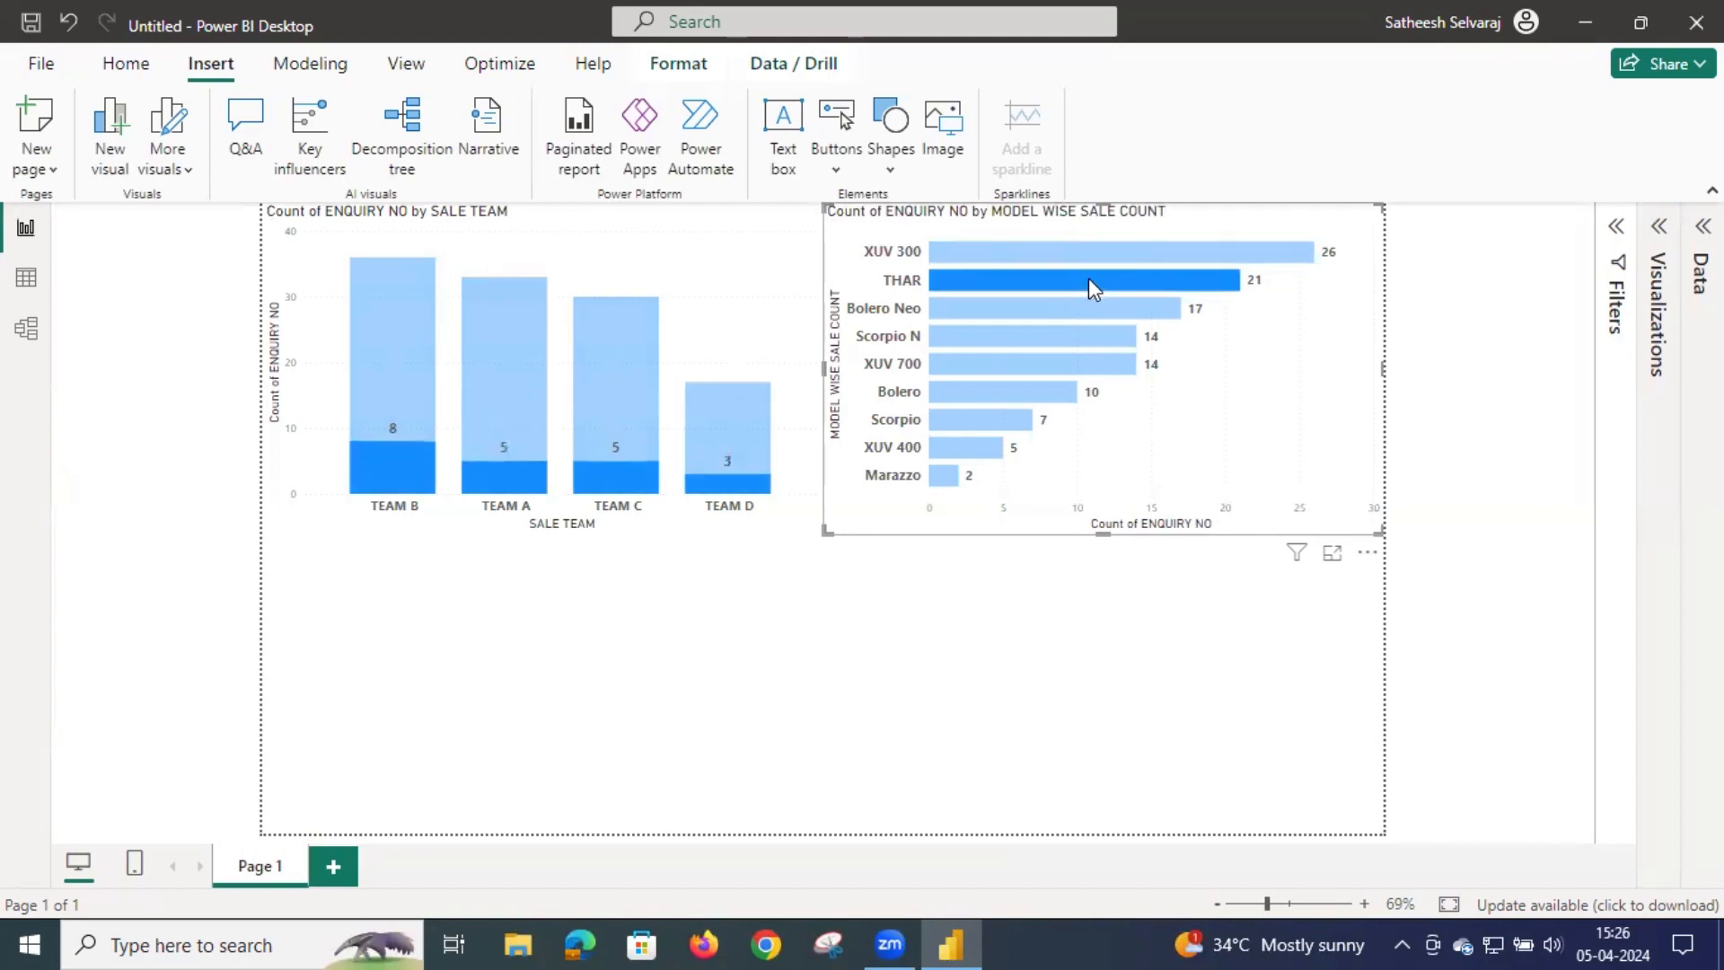
click(1041, 321)
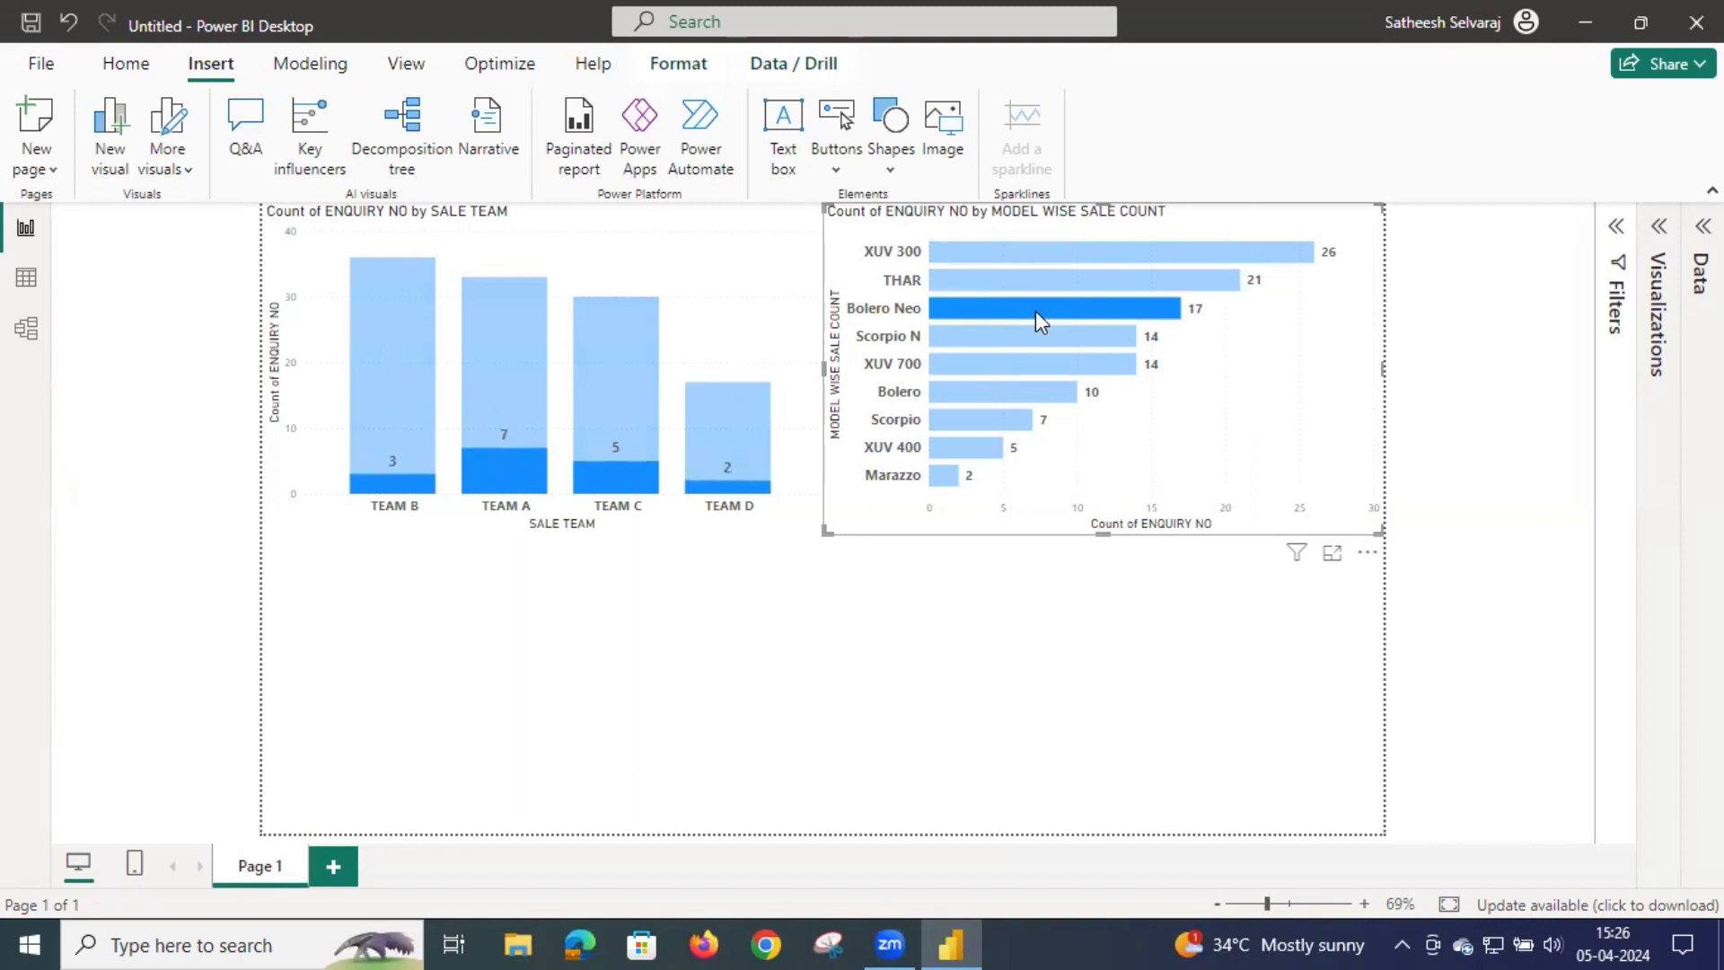
click(945, 484)
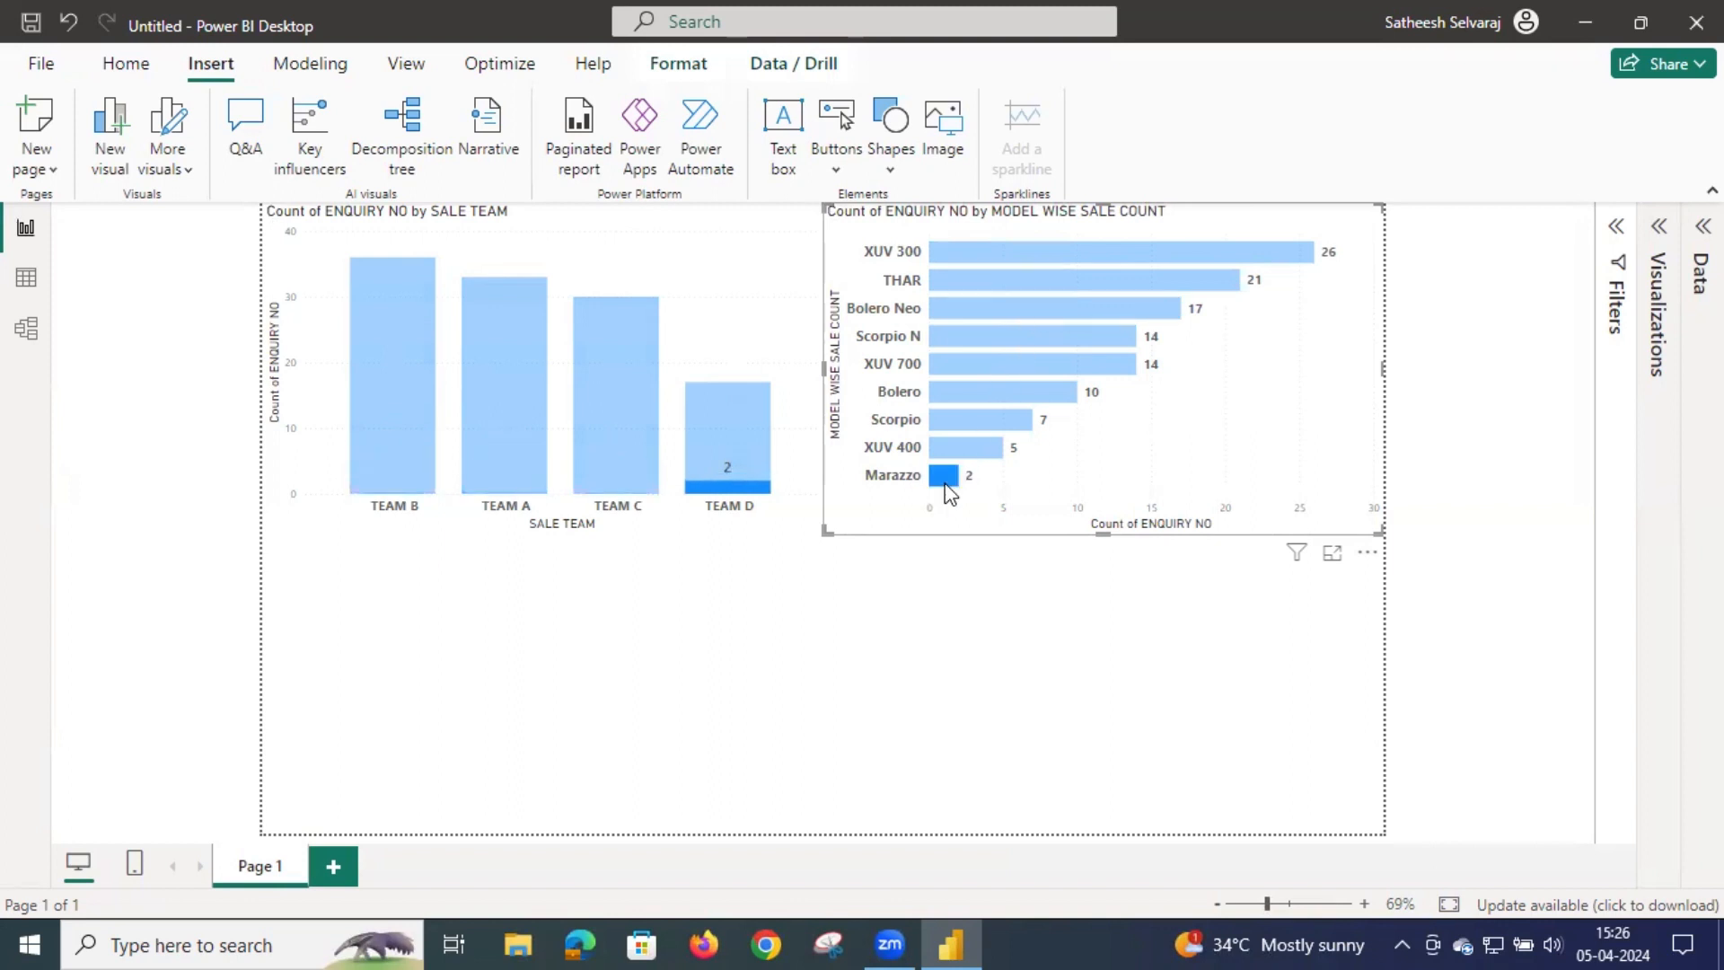
click(984, 391)
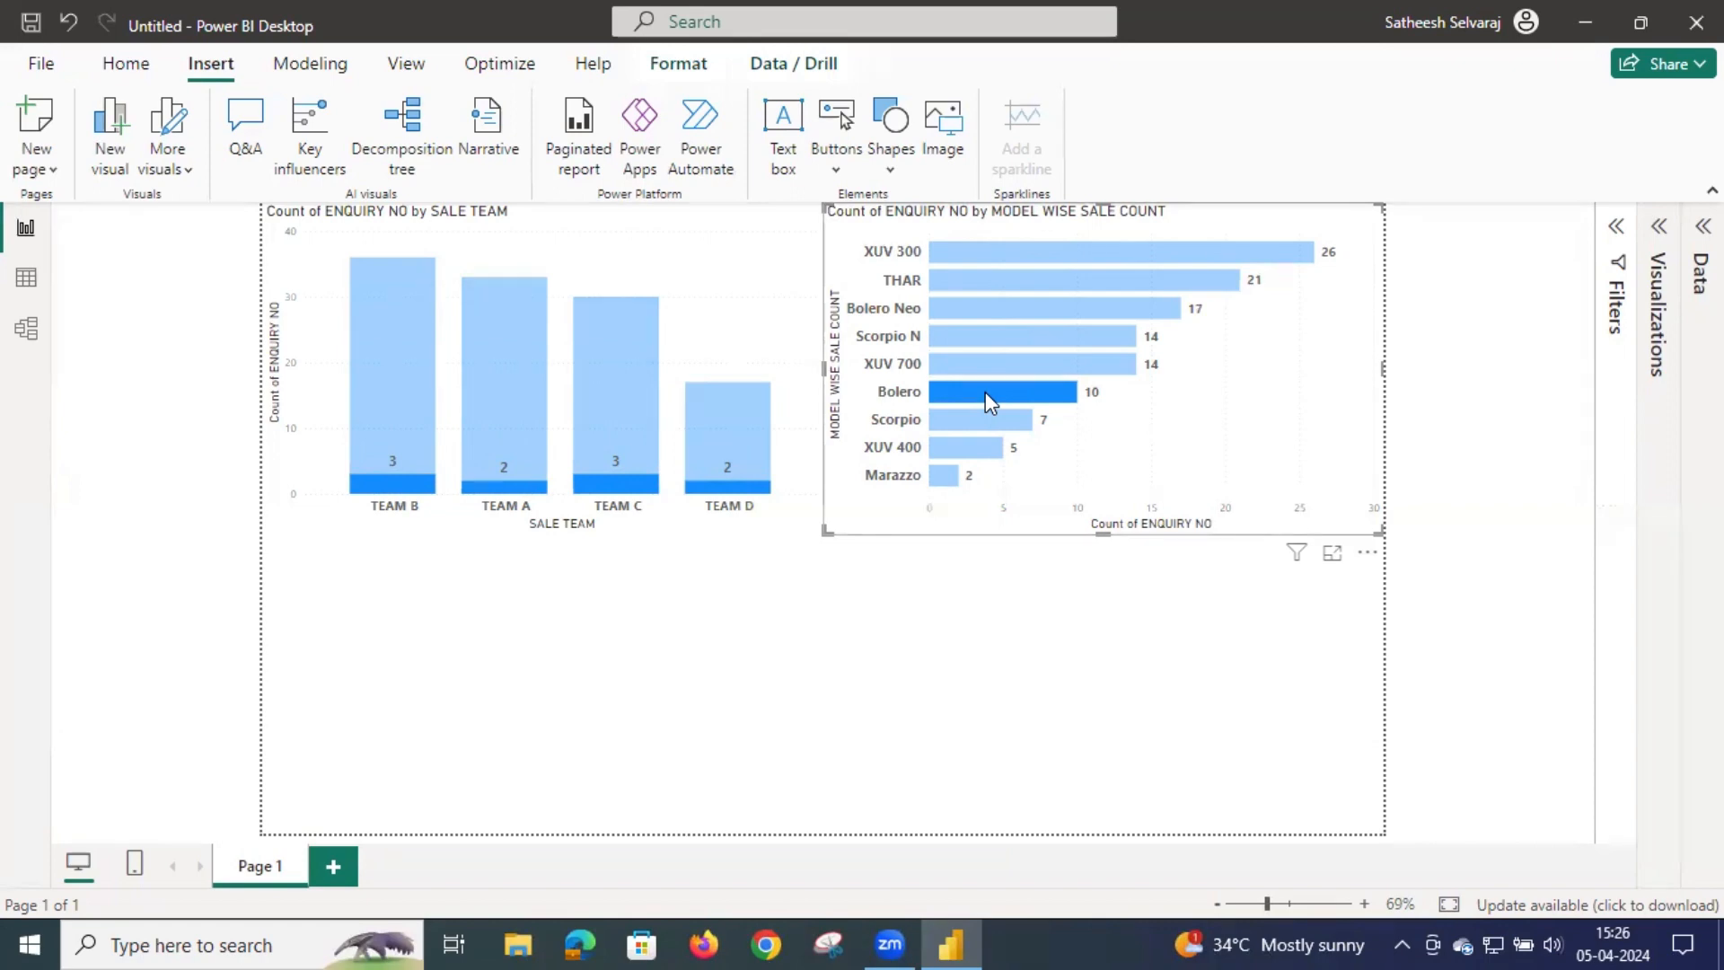
click(807, 635)
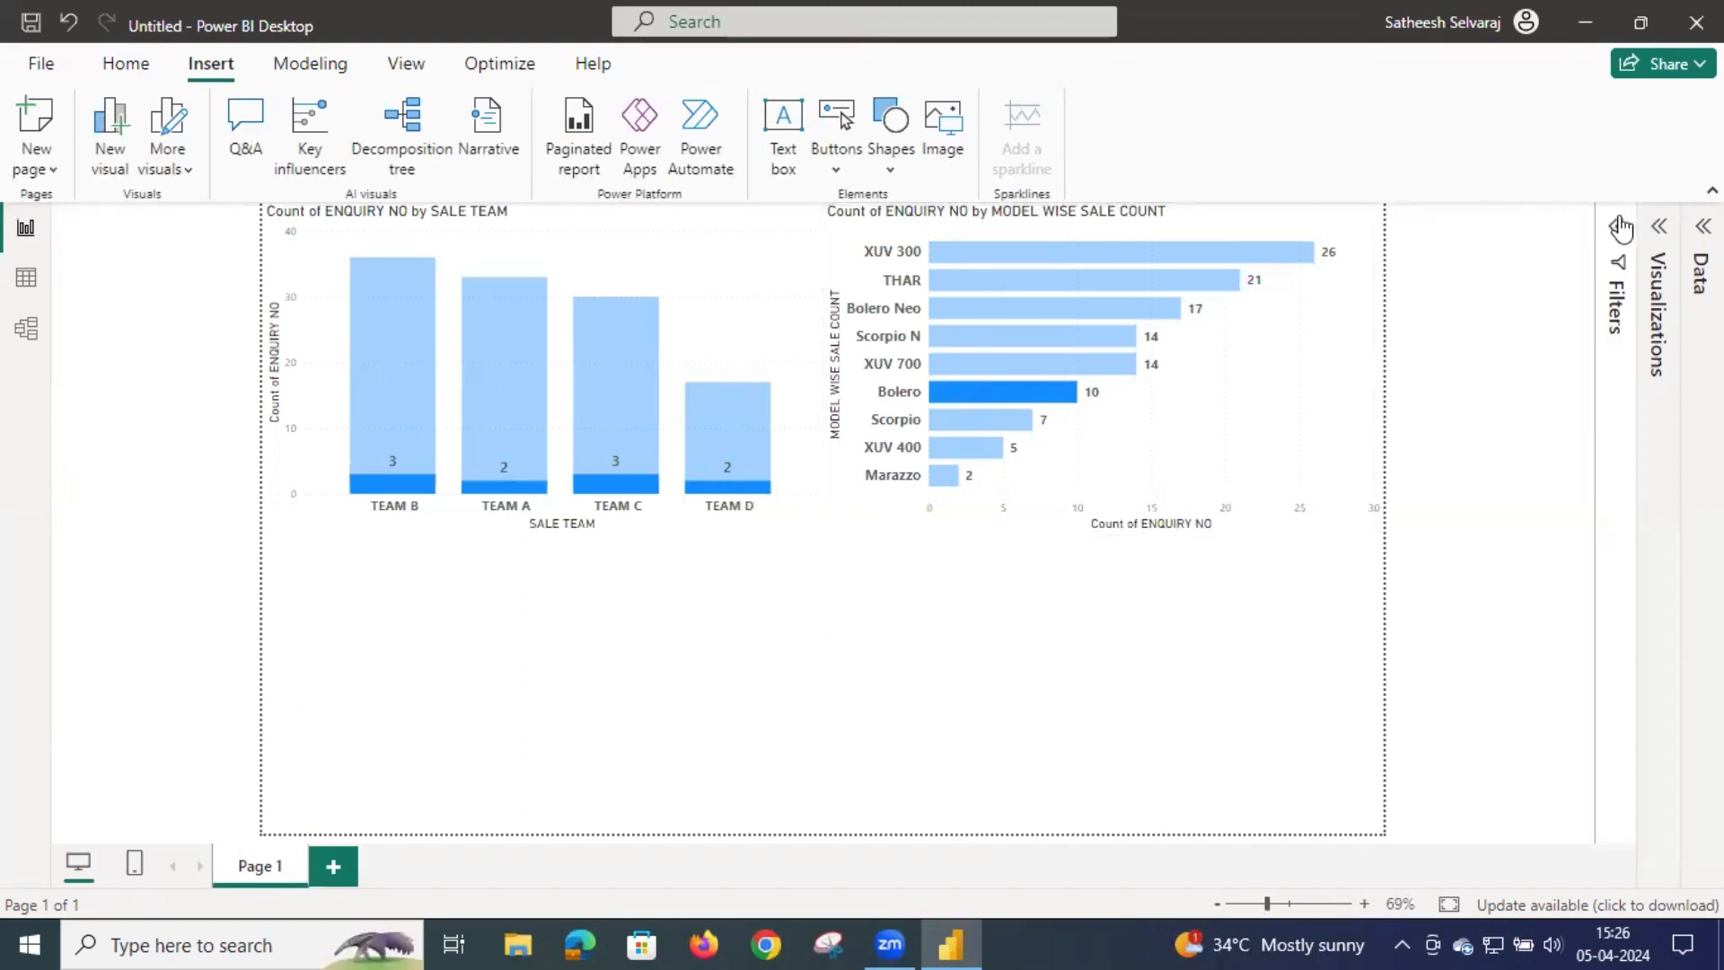
Step: Insert a pie chart in the empty area of the report page below the SALE TEAM column chart
click(1620, 231)
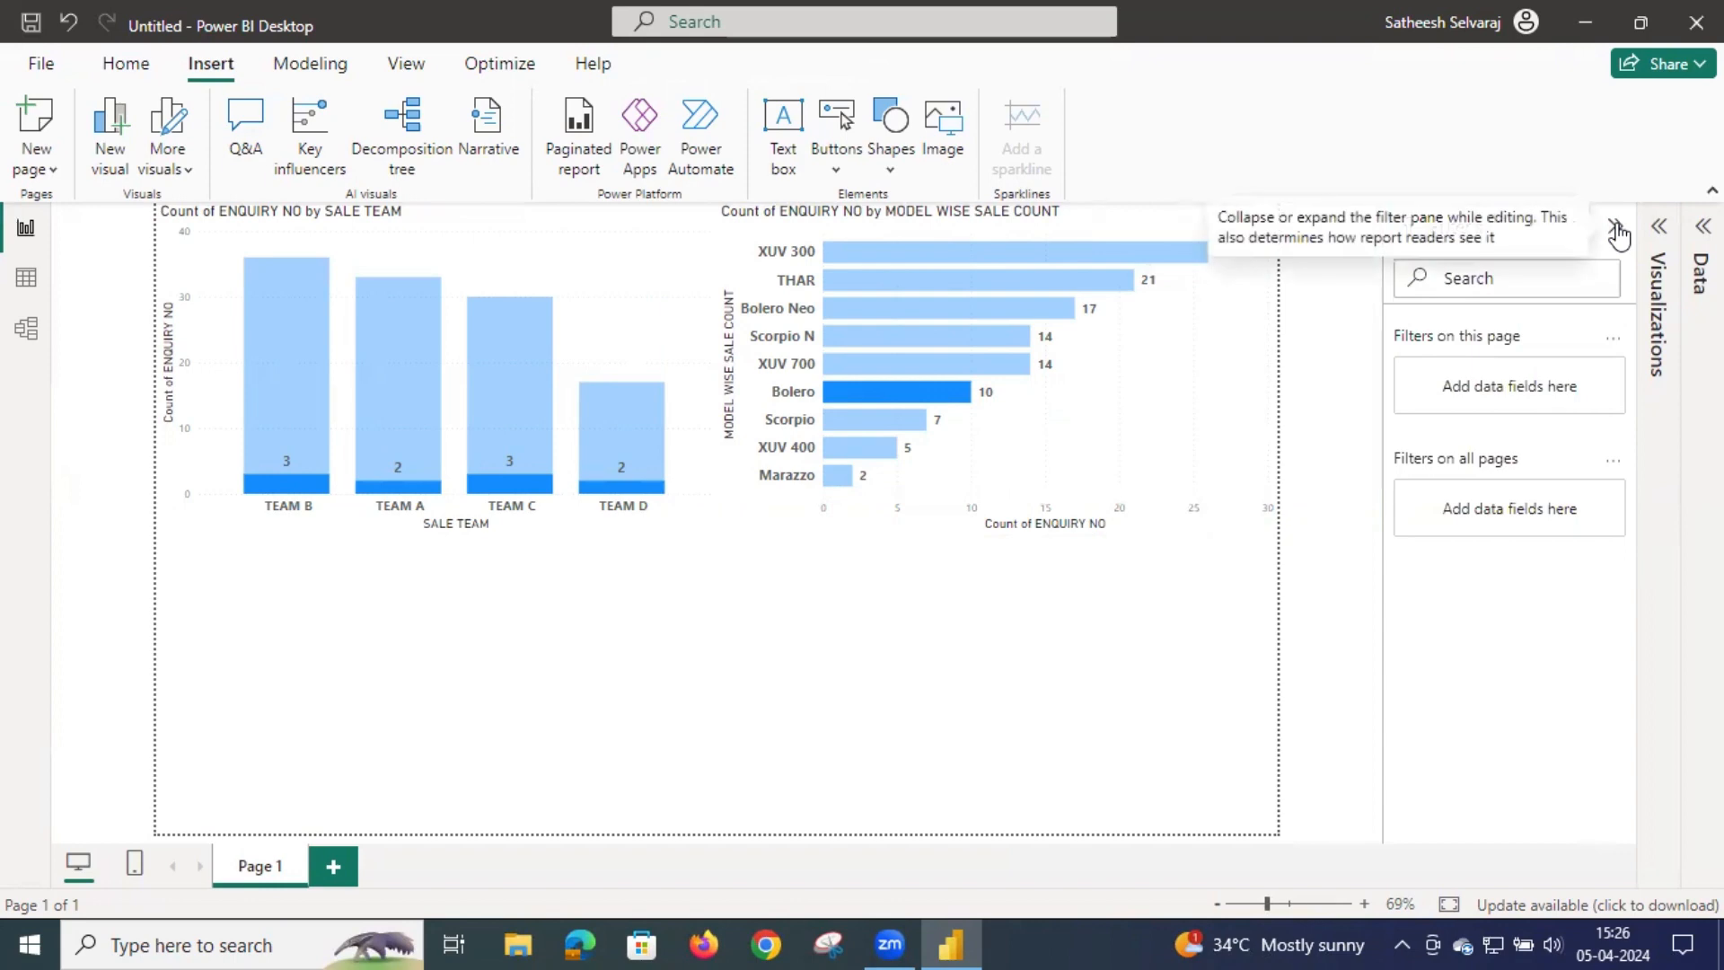
click(1662, 235)
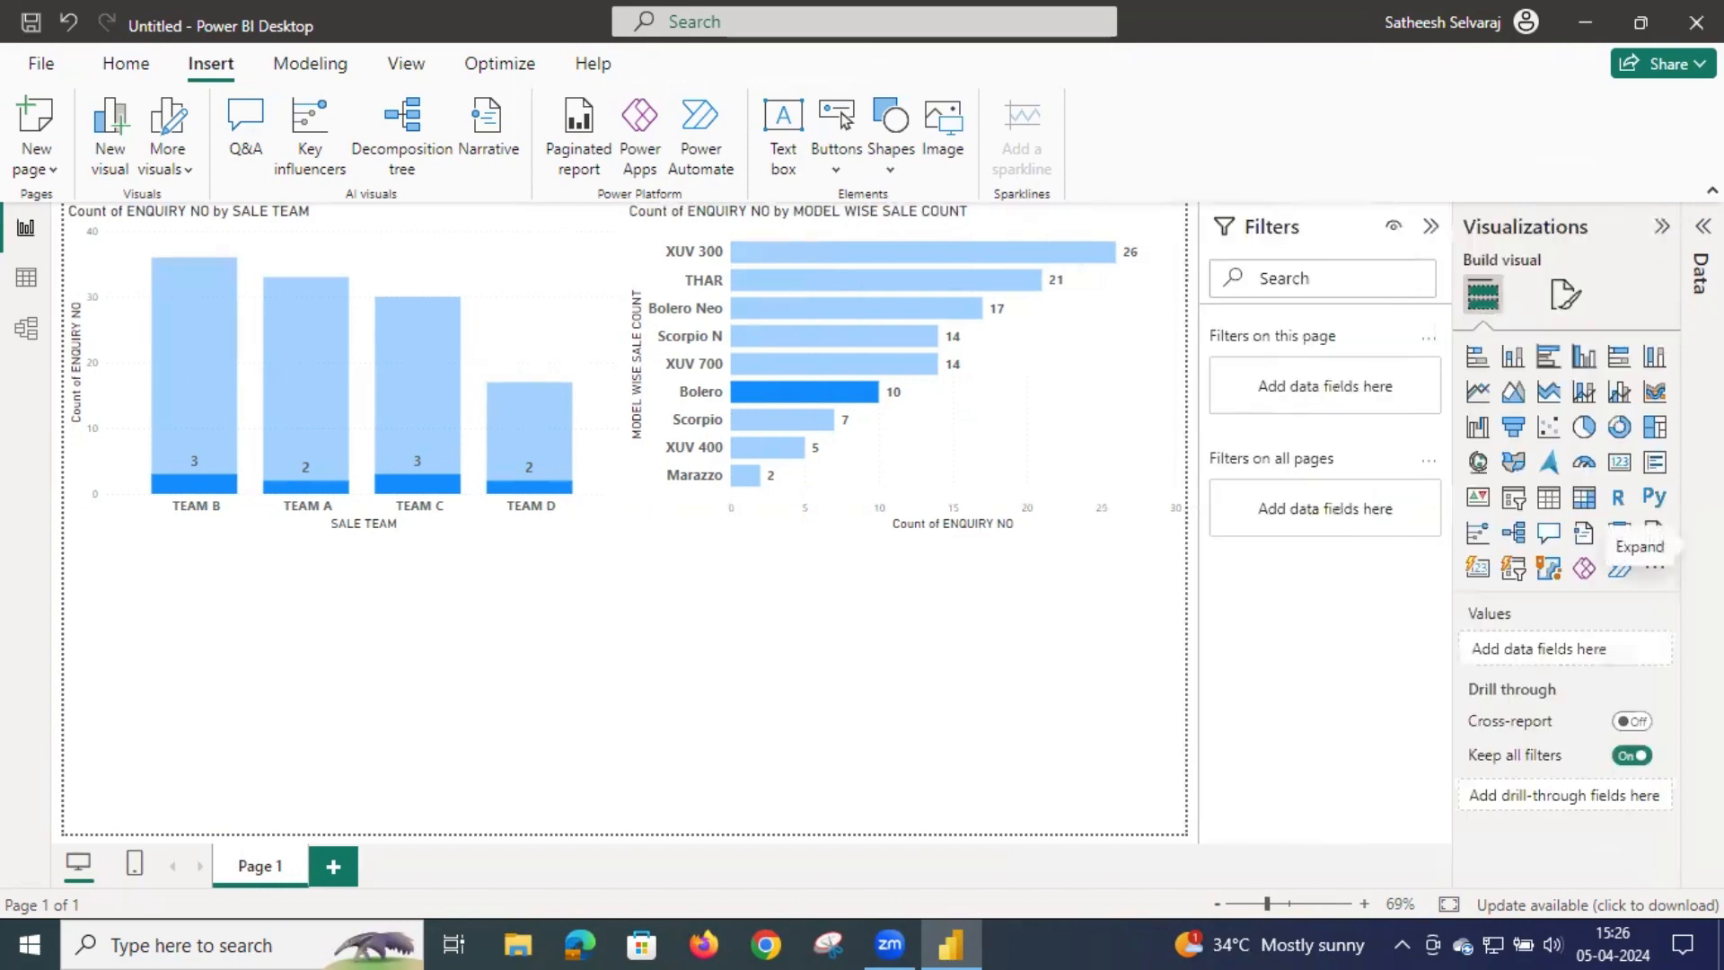
click(1683, 244)
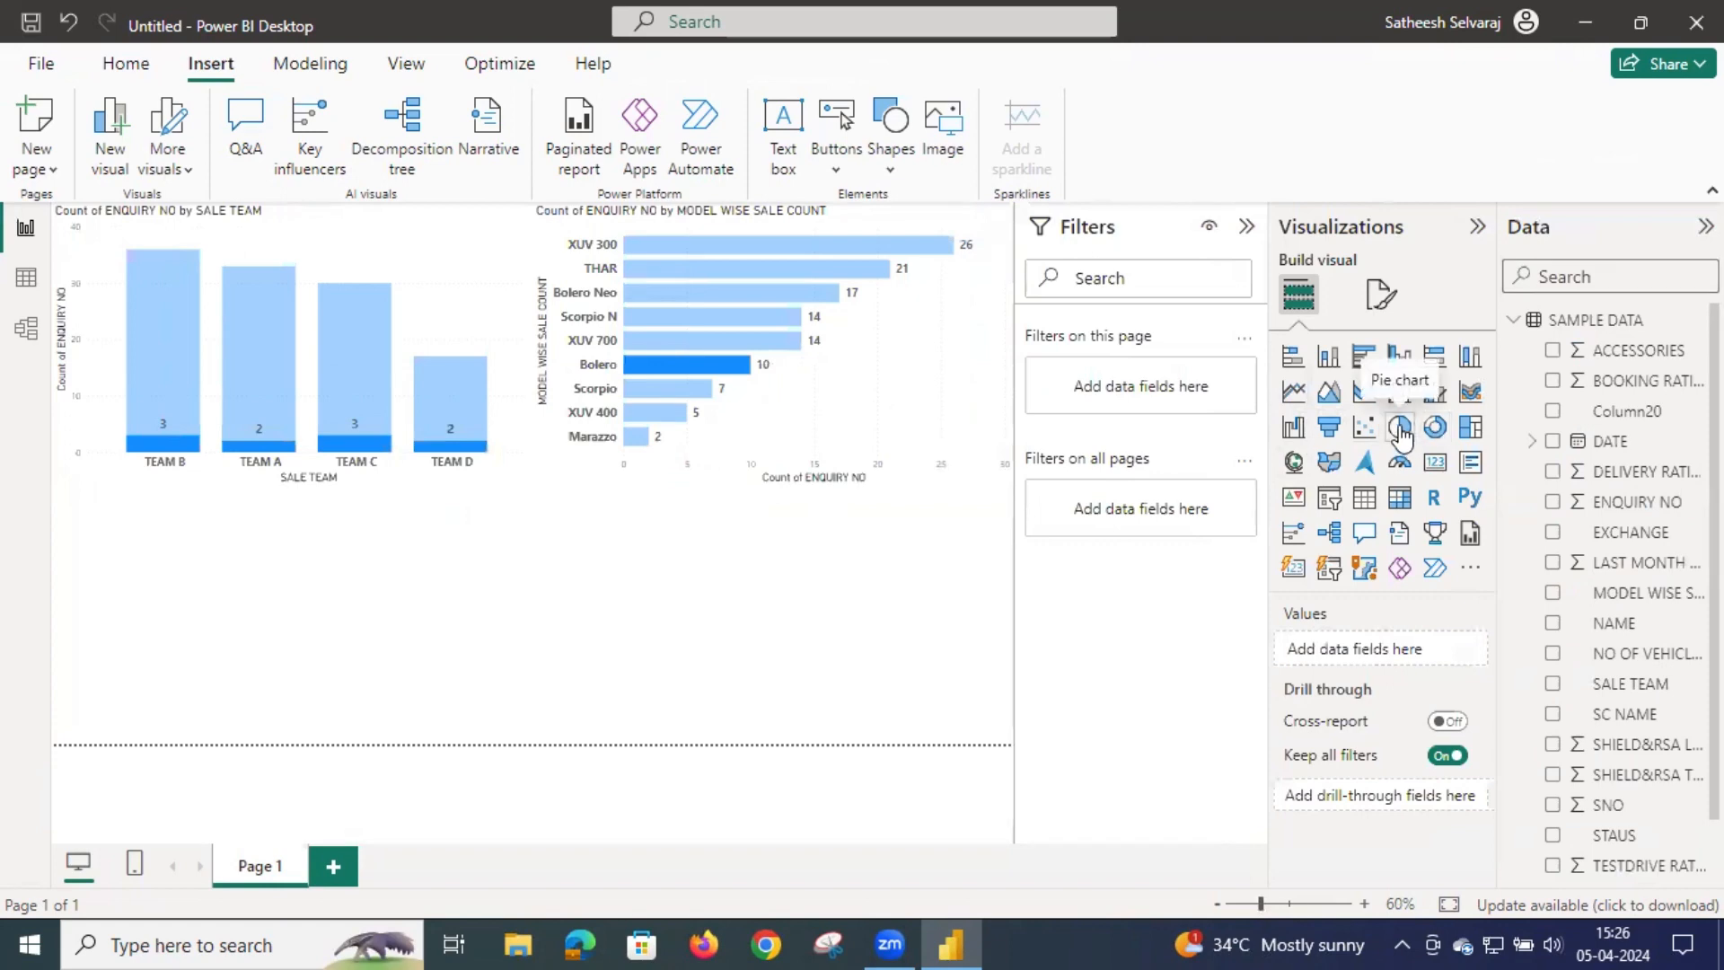
click(1400, 428)
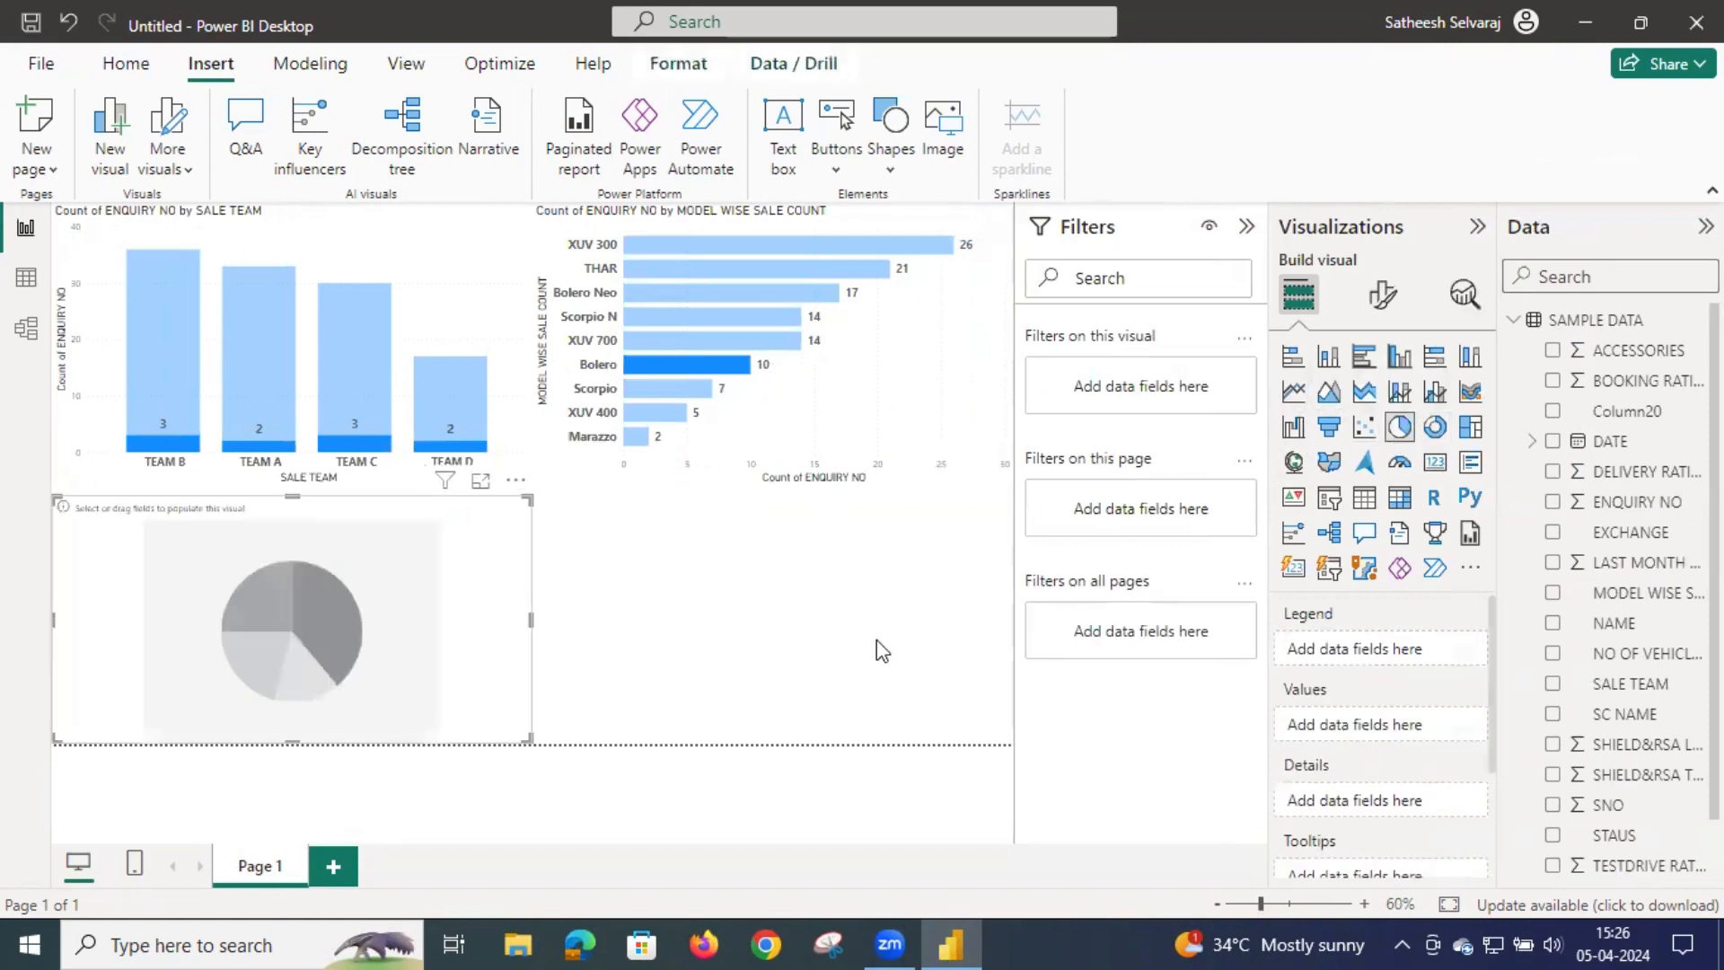
click(1247, 230)
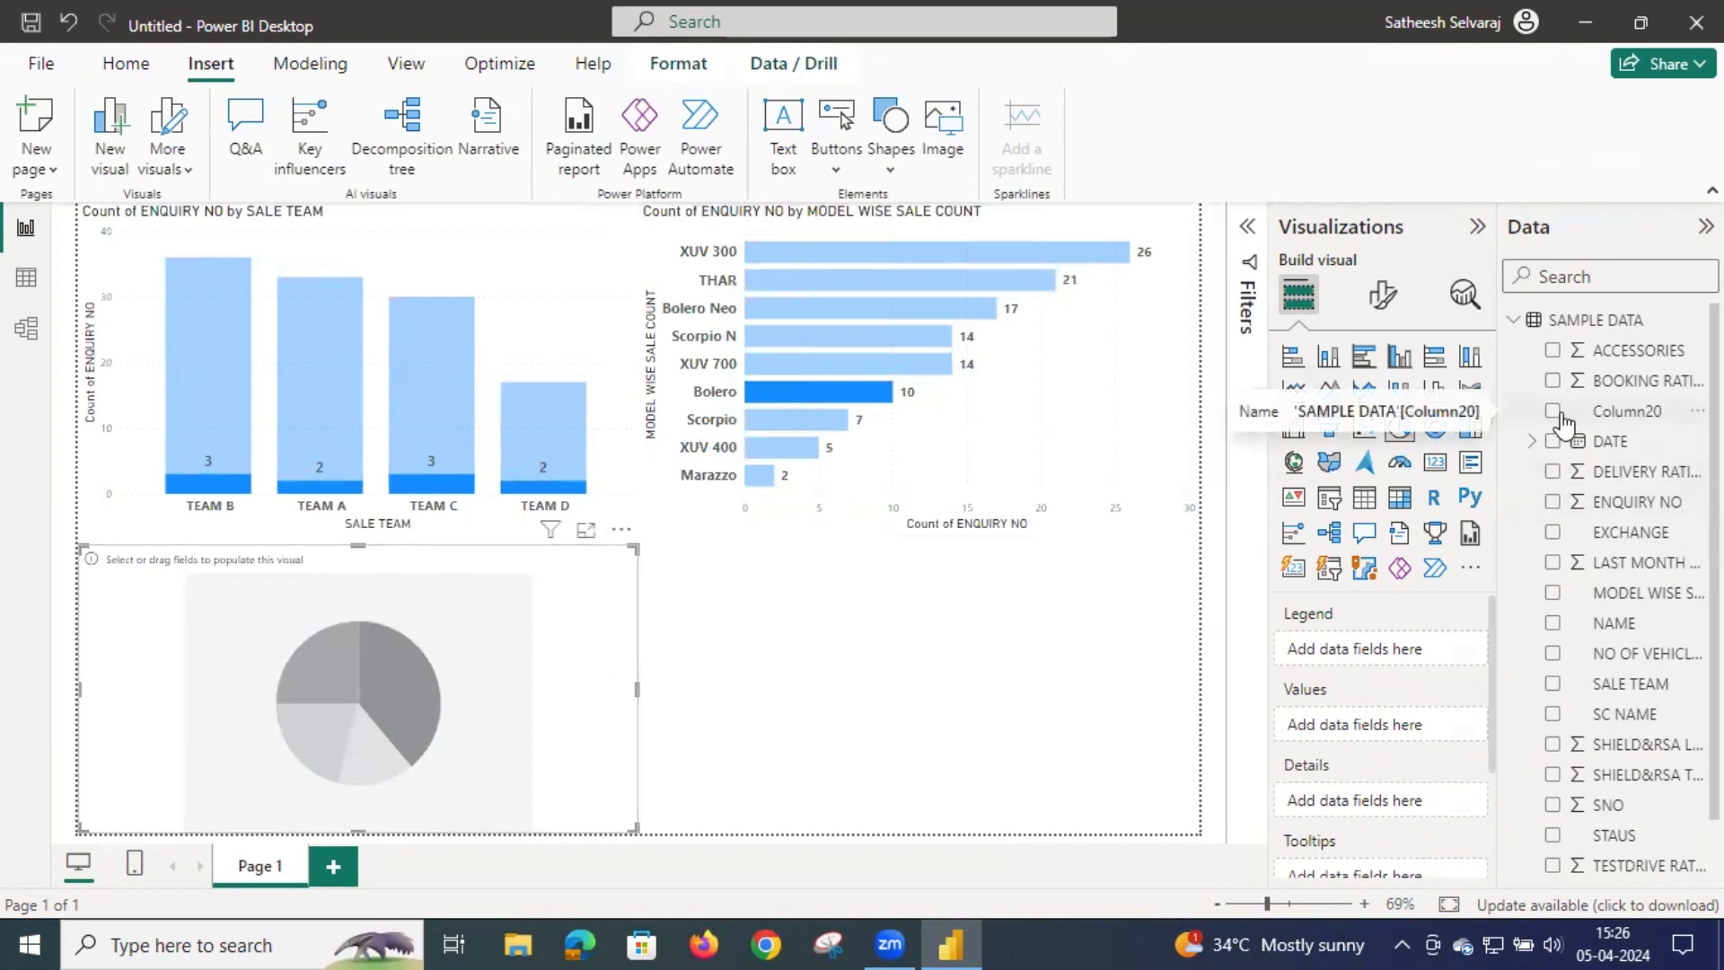
Step: Clear the Bolero cross-highlight from the charts on the report page
scroll(1592, 665, down, 1)
scroll(1587, 679, up, 1)
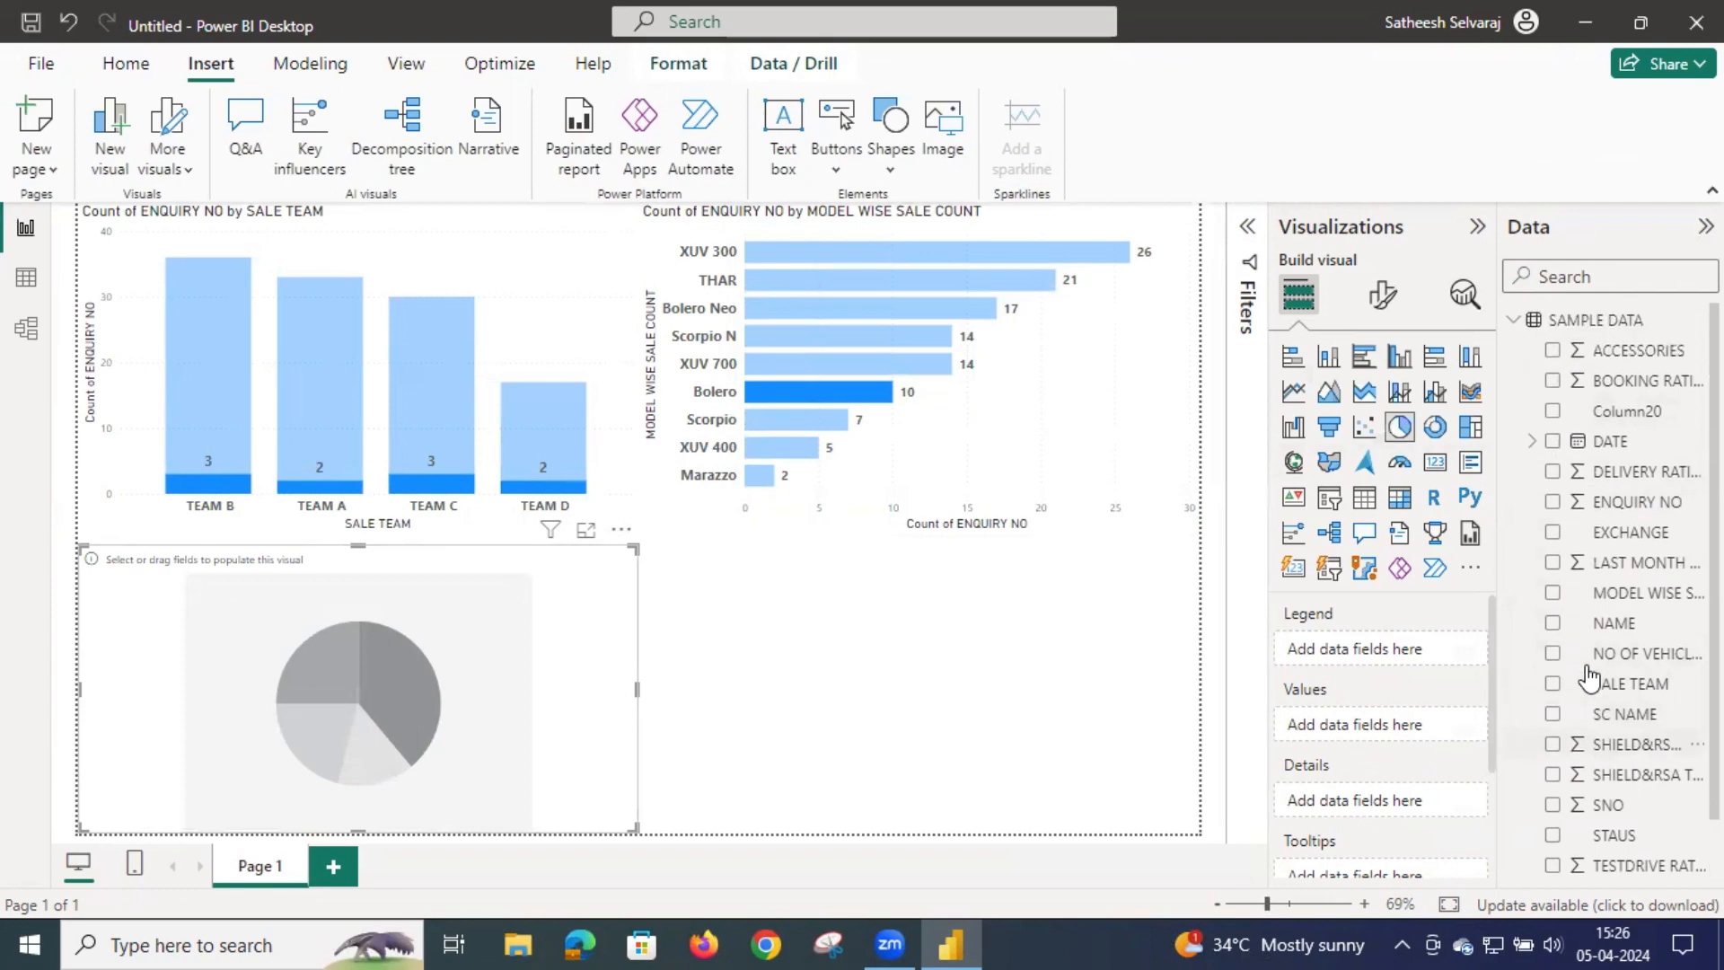
scroll(1563, 691, down, 1)
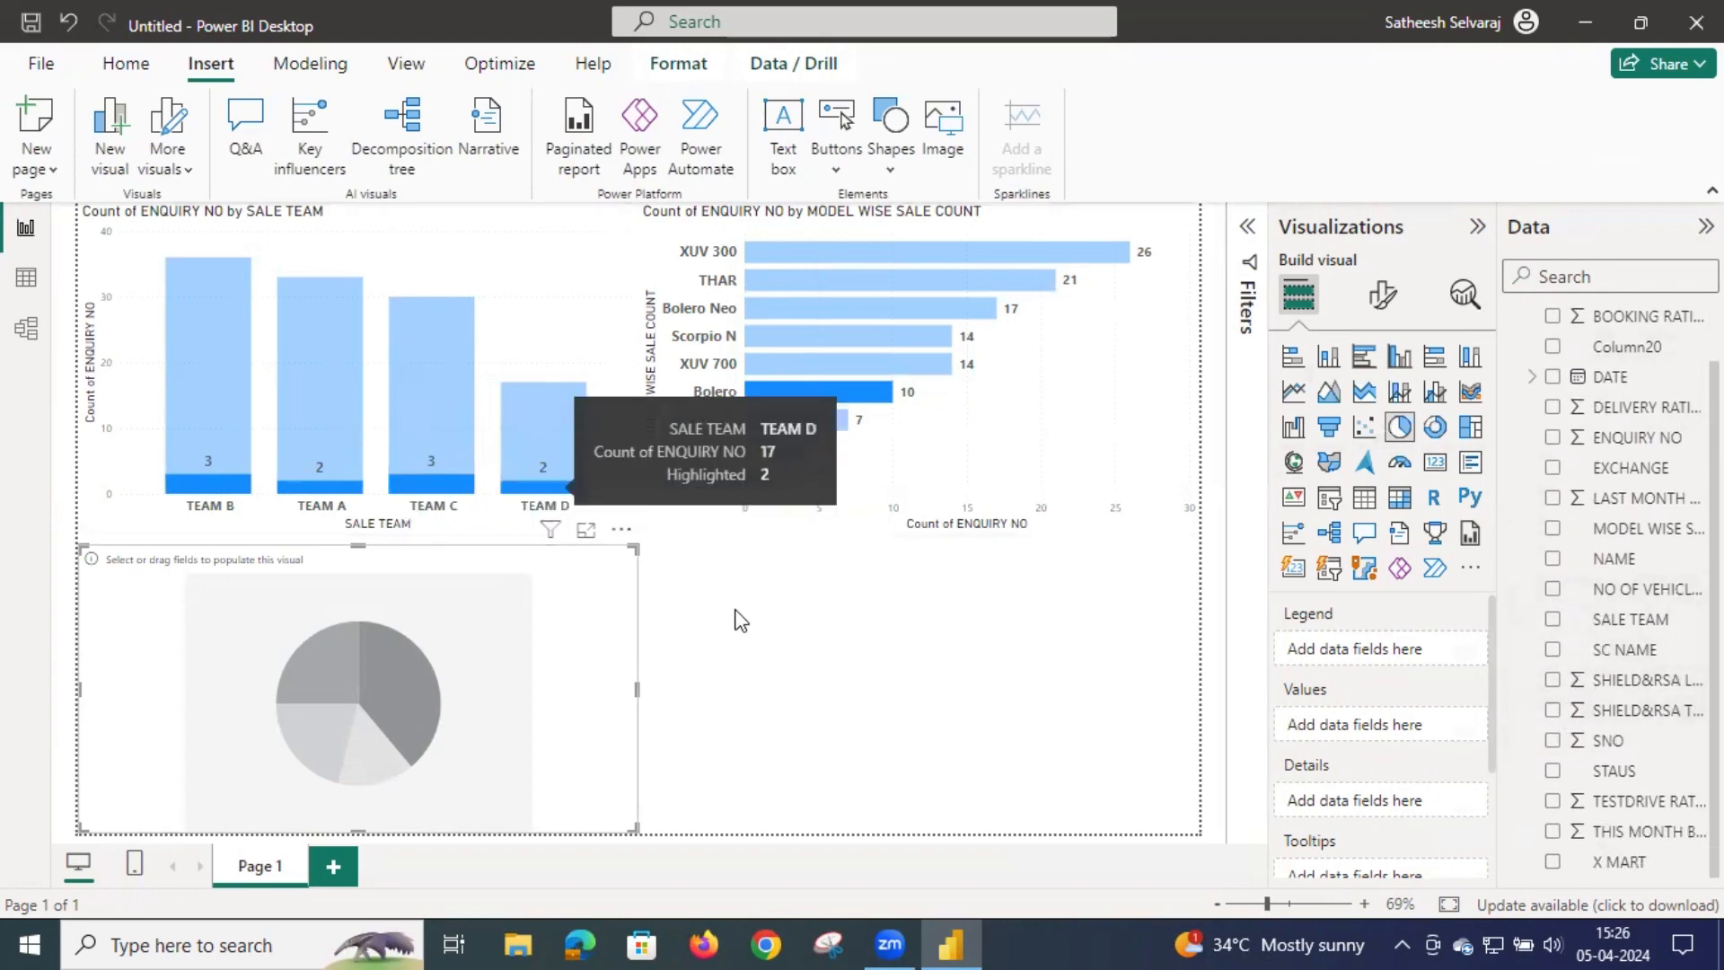
click(771, 413)
click(864, 419)
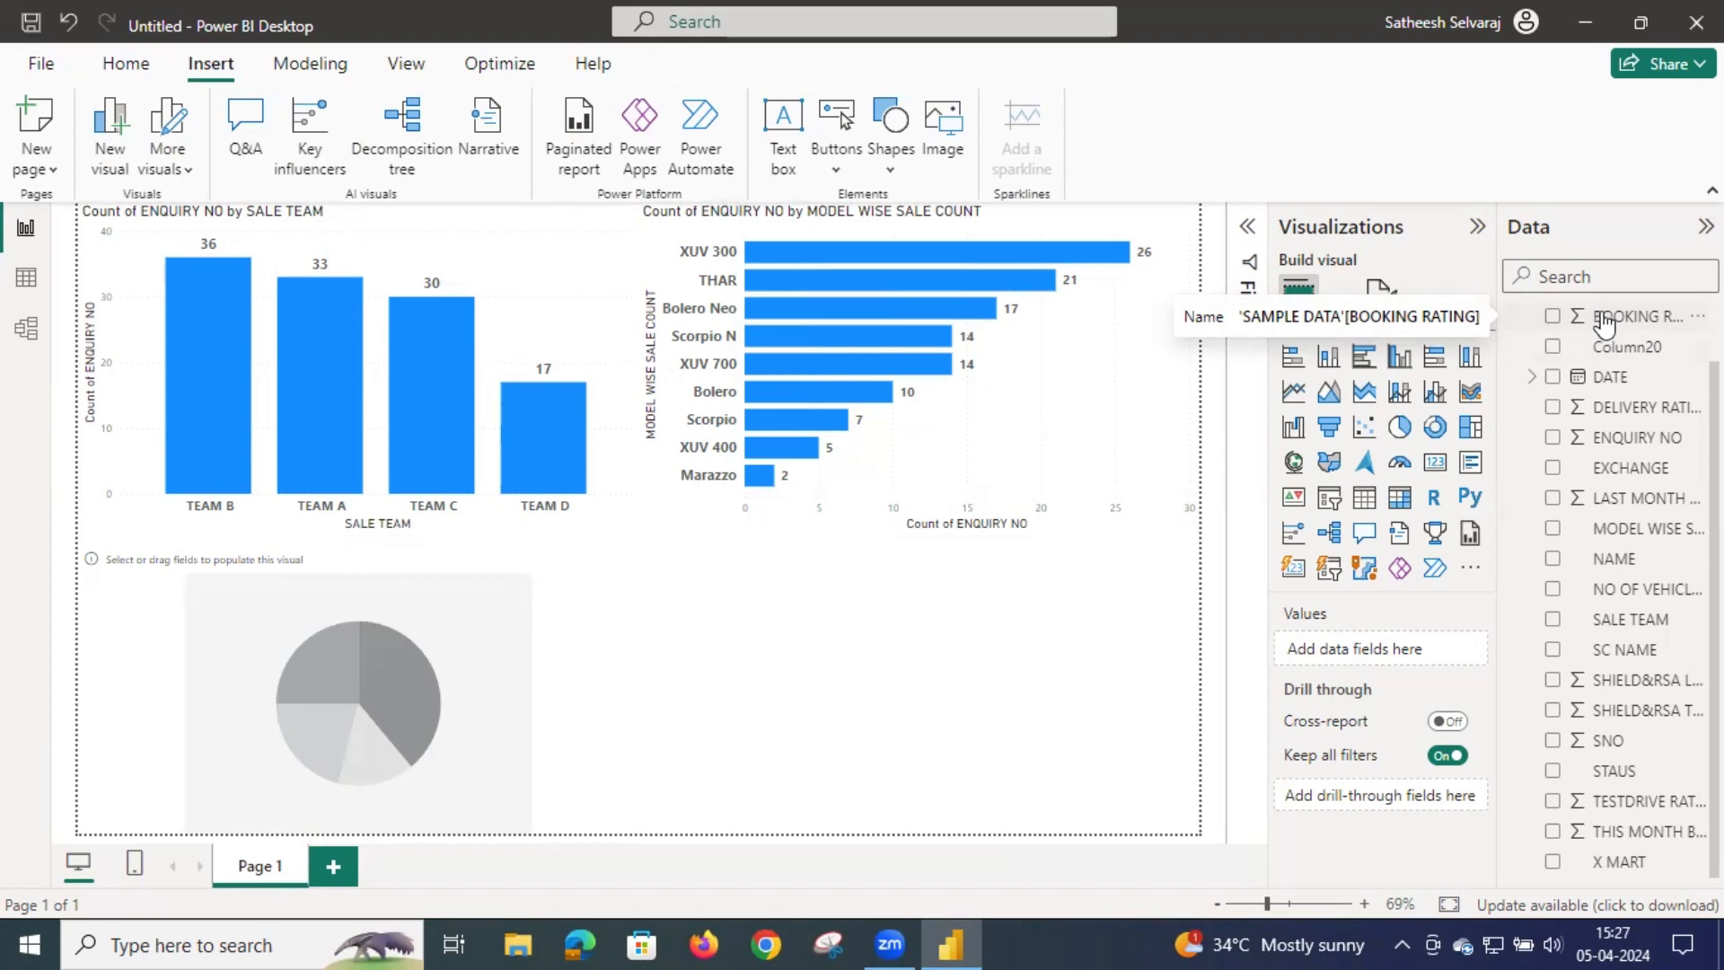
Step: Add BOOKING RATING to the pie chart as both its summed values and its legend, without ENQUIRY NO
drag(1605, 325, 334, 645)
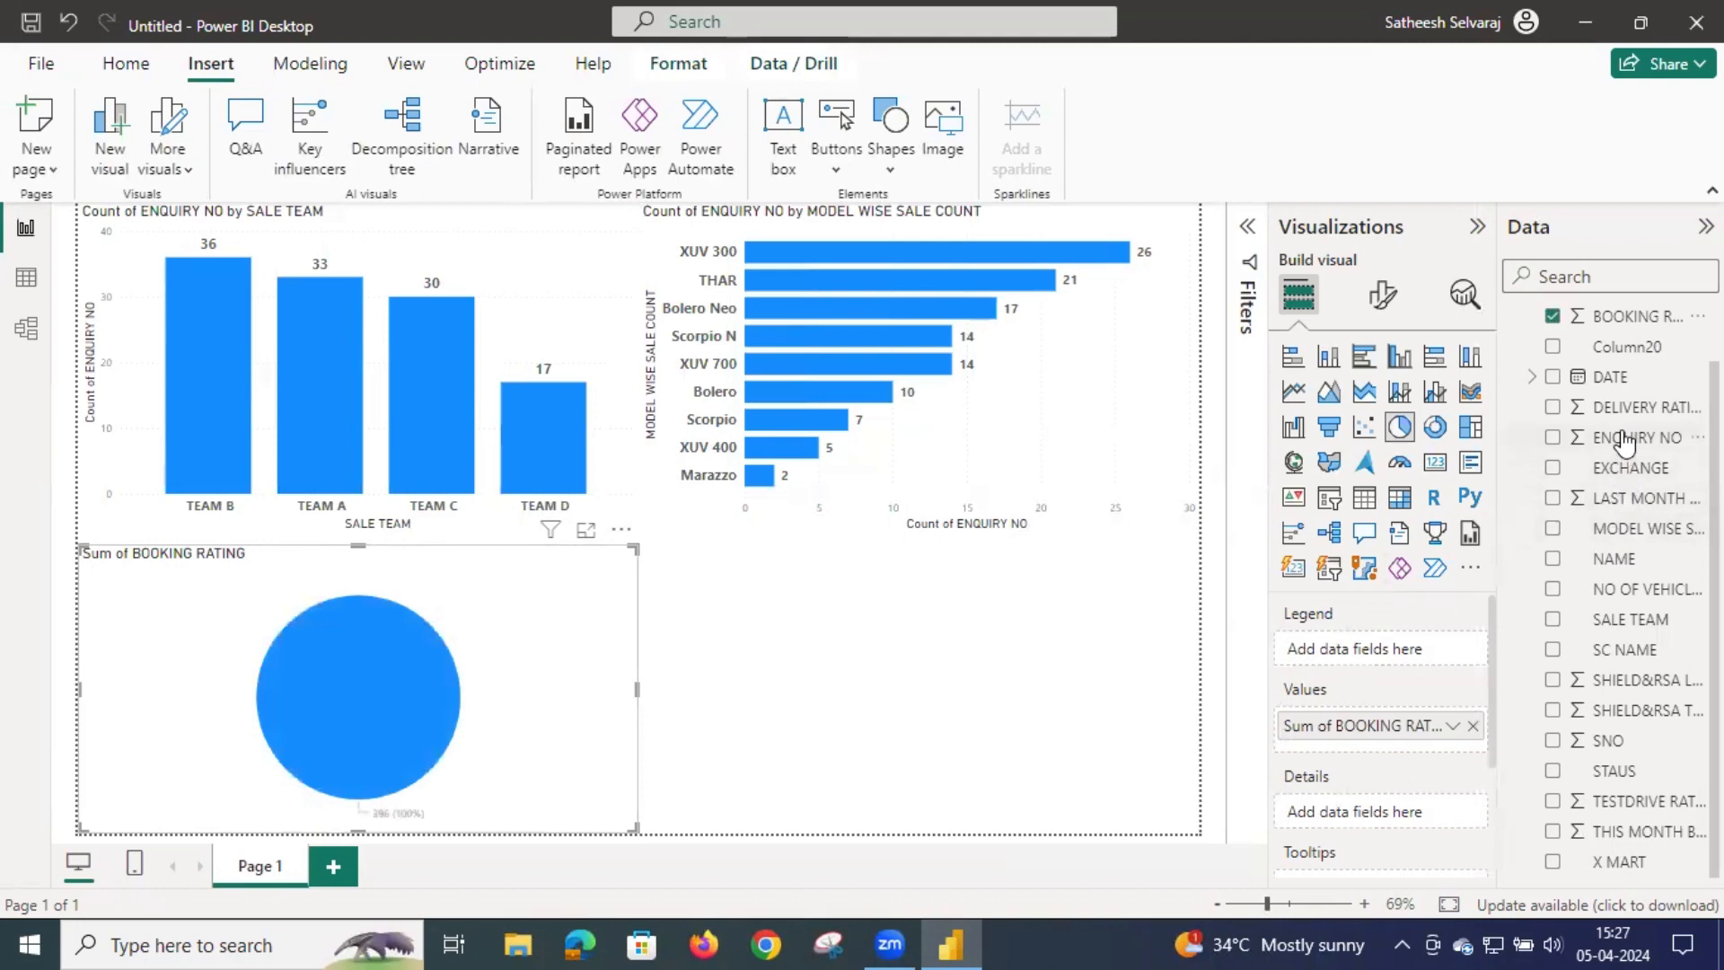
drag(1628, 447, 354, 626)
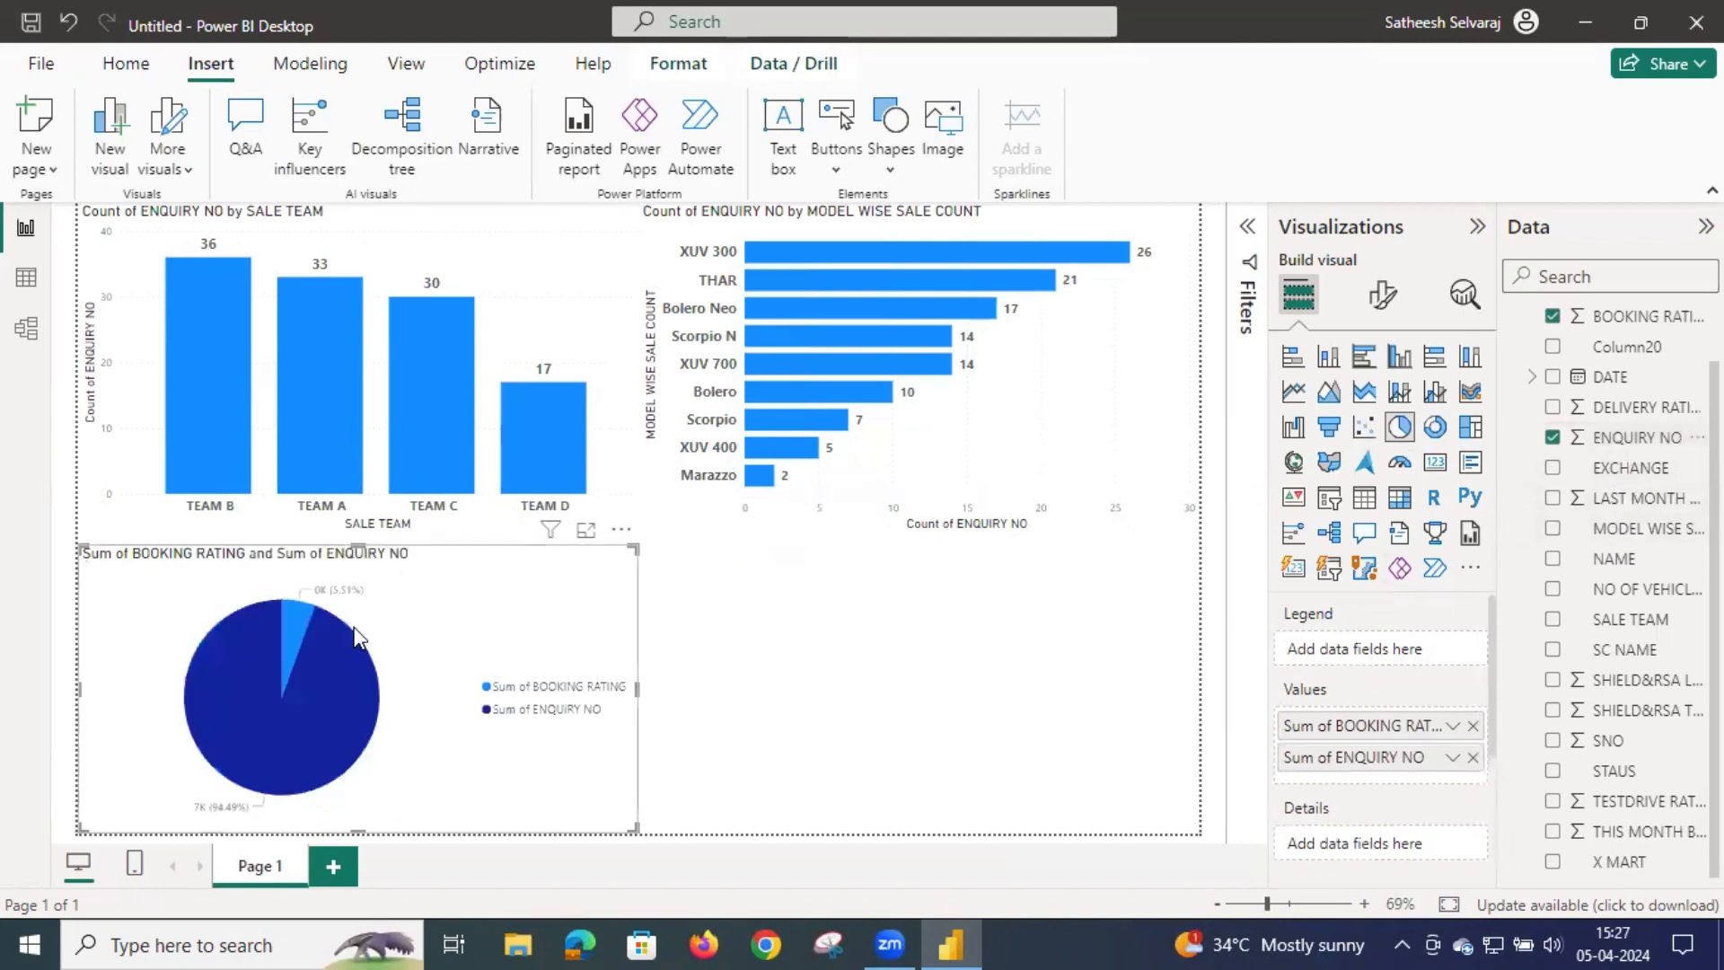
click(1554, 437)
drag(1585, 323, 1377, 658)
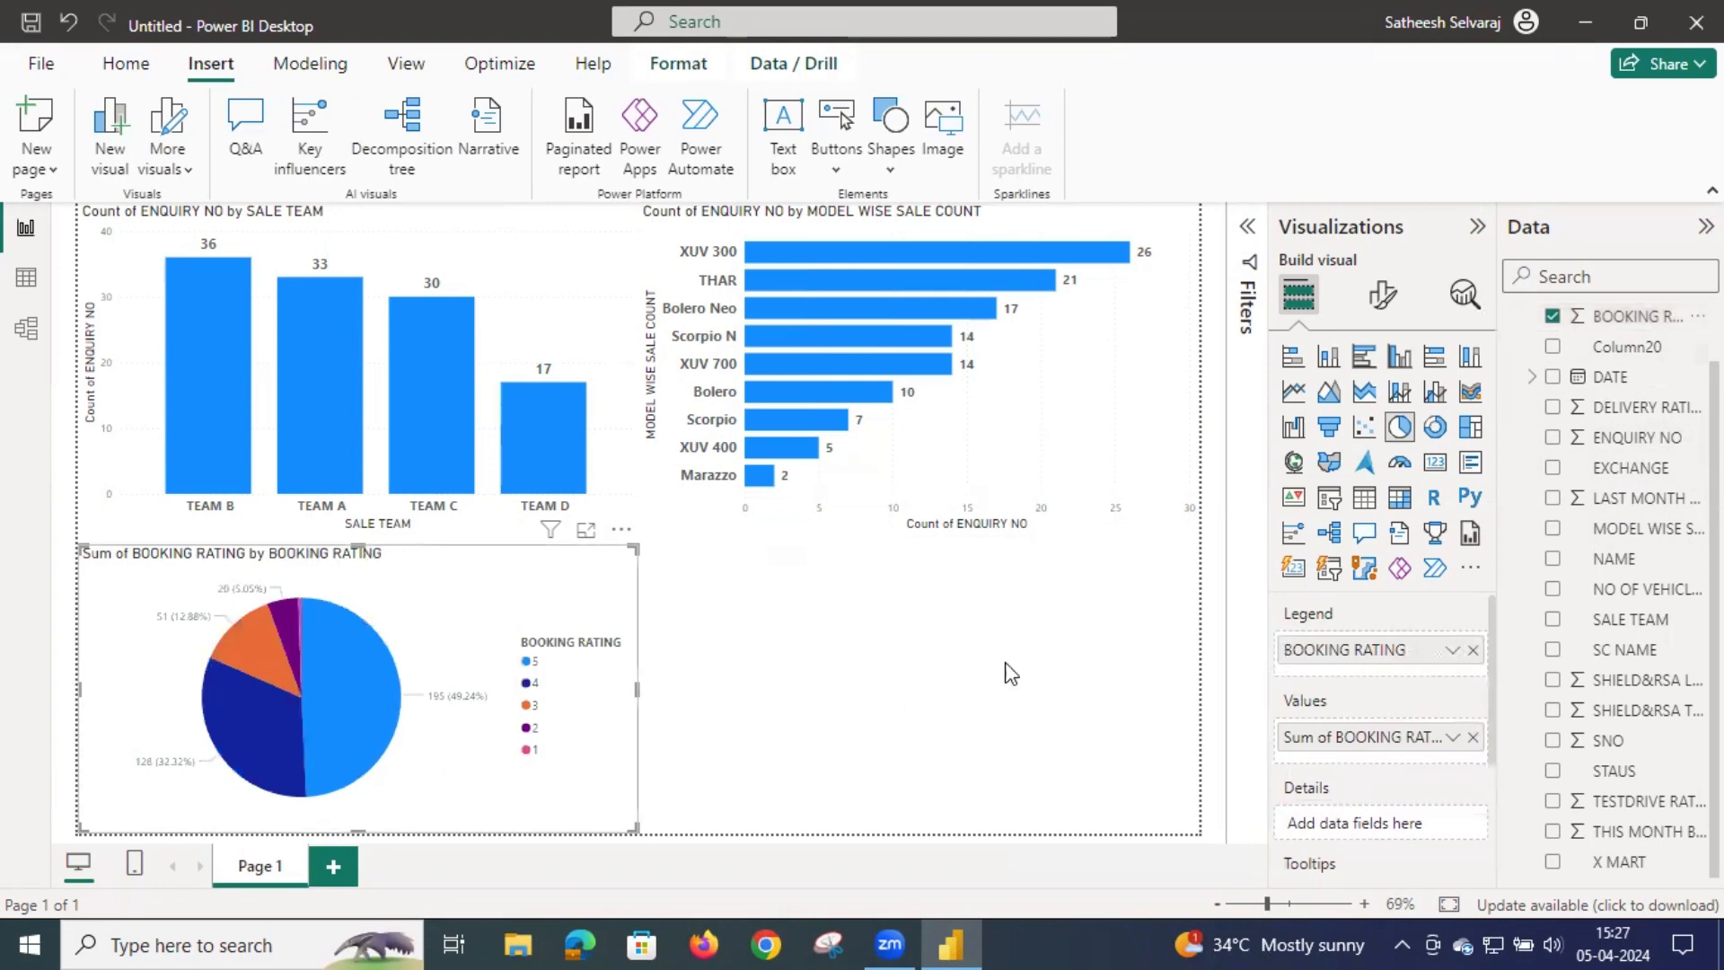
Step: Summarize the pie chart's BOOKING RATING values by Count and deselect the chart
click(1453, 736)
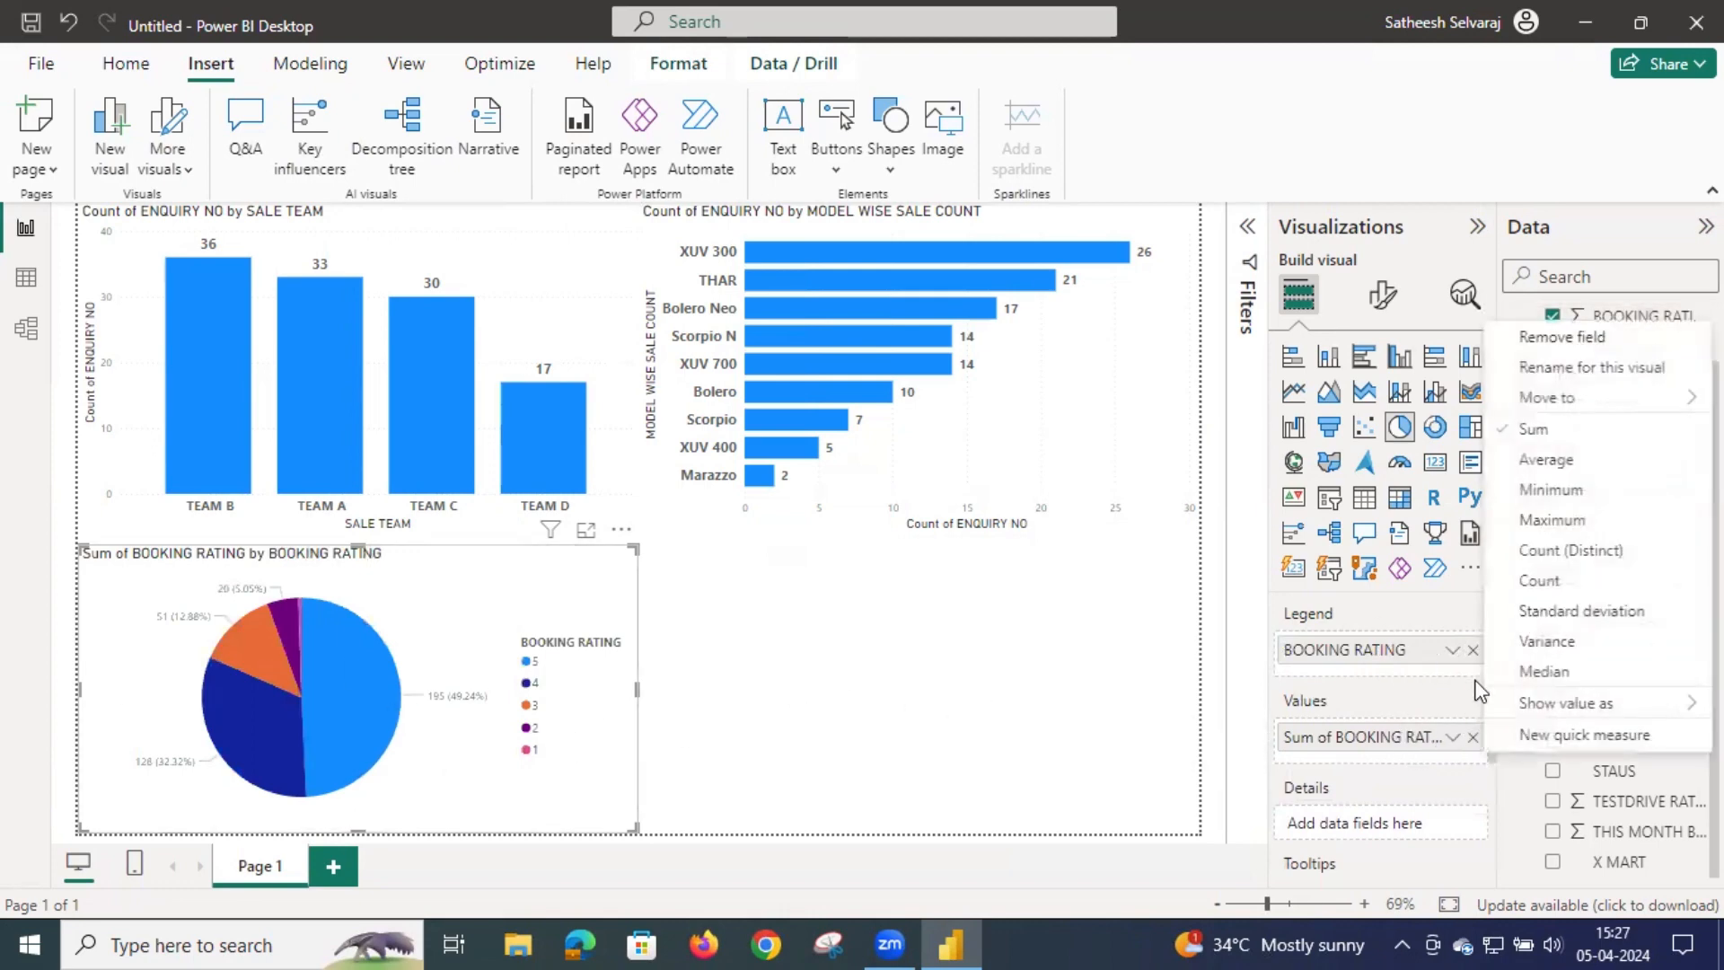
click(1529, 580)
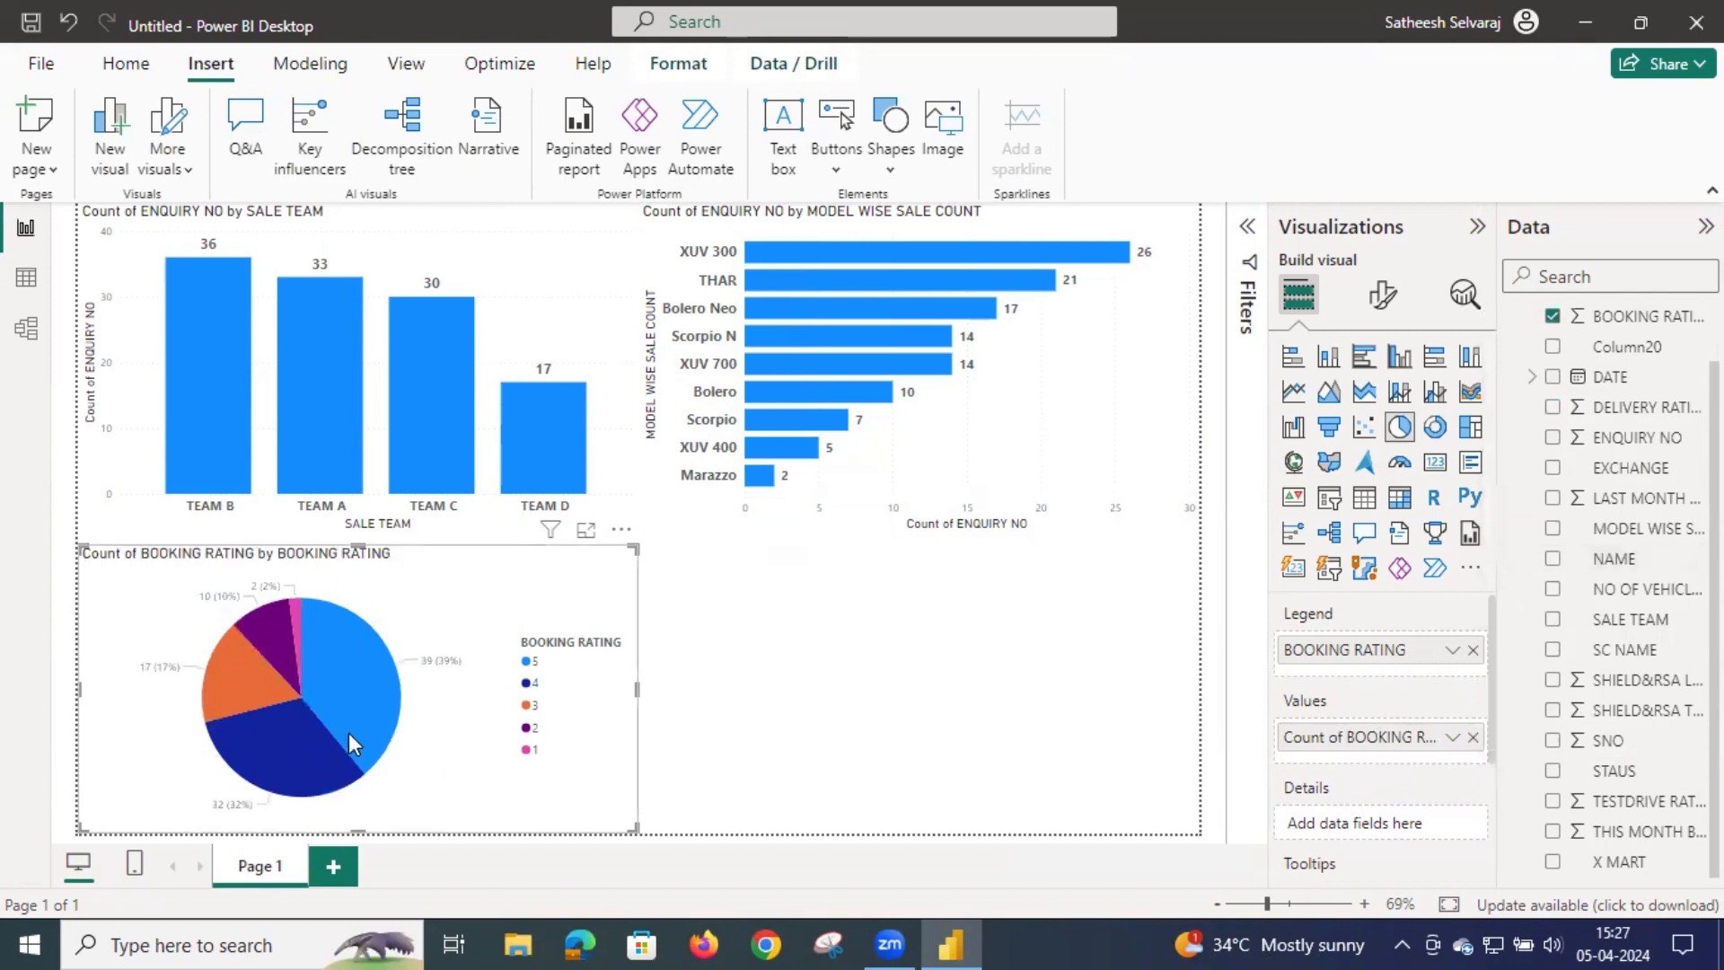
click(776, 630)
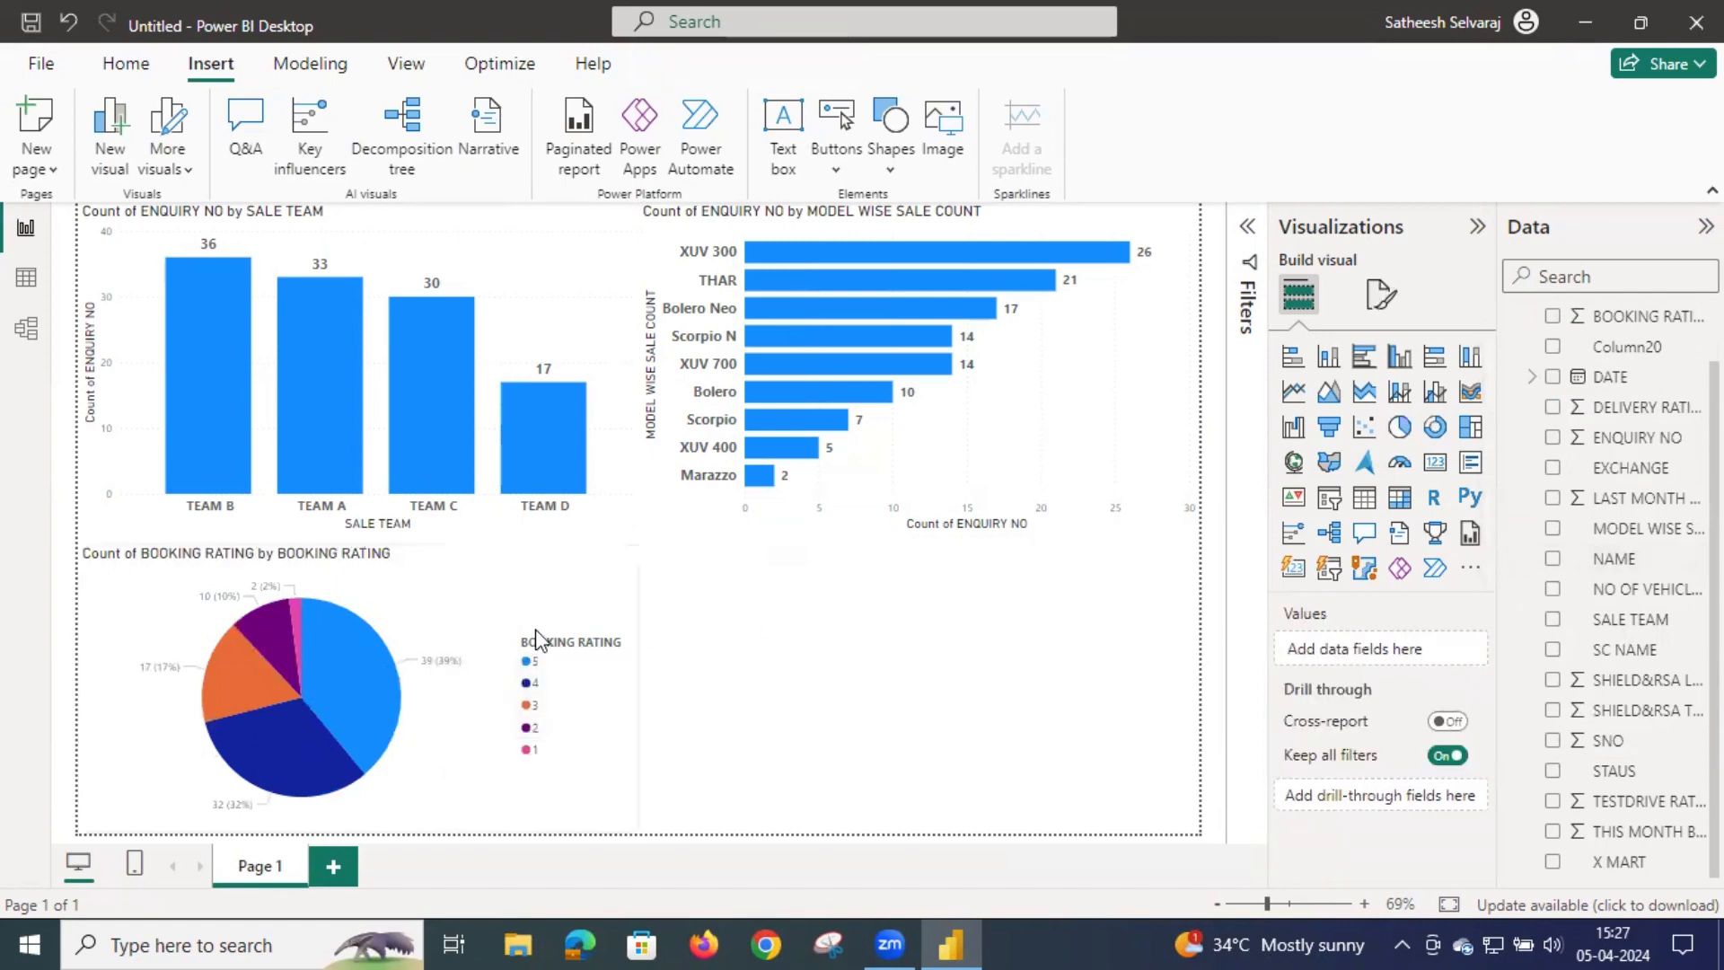
Step: Examine the sale team and model breakdown for booking ratings 5 and 4 by cross-highlighting each pie slice, and clear the highlight
click(356, 690)
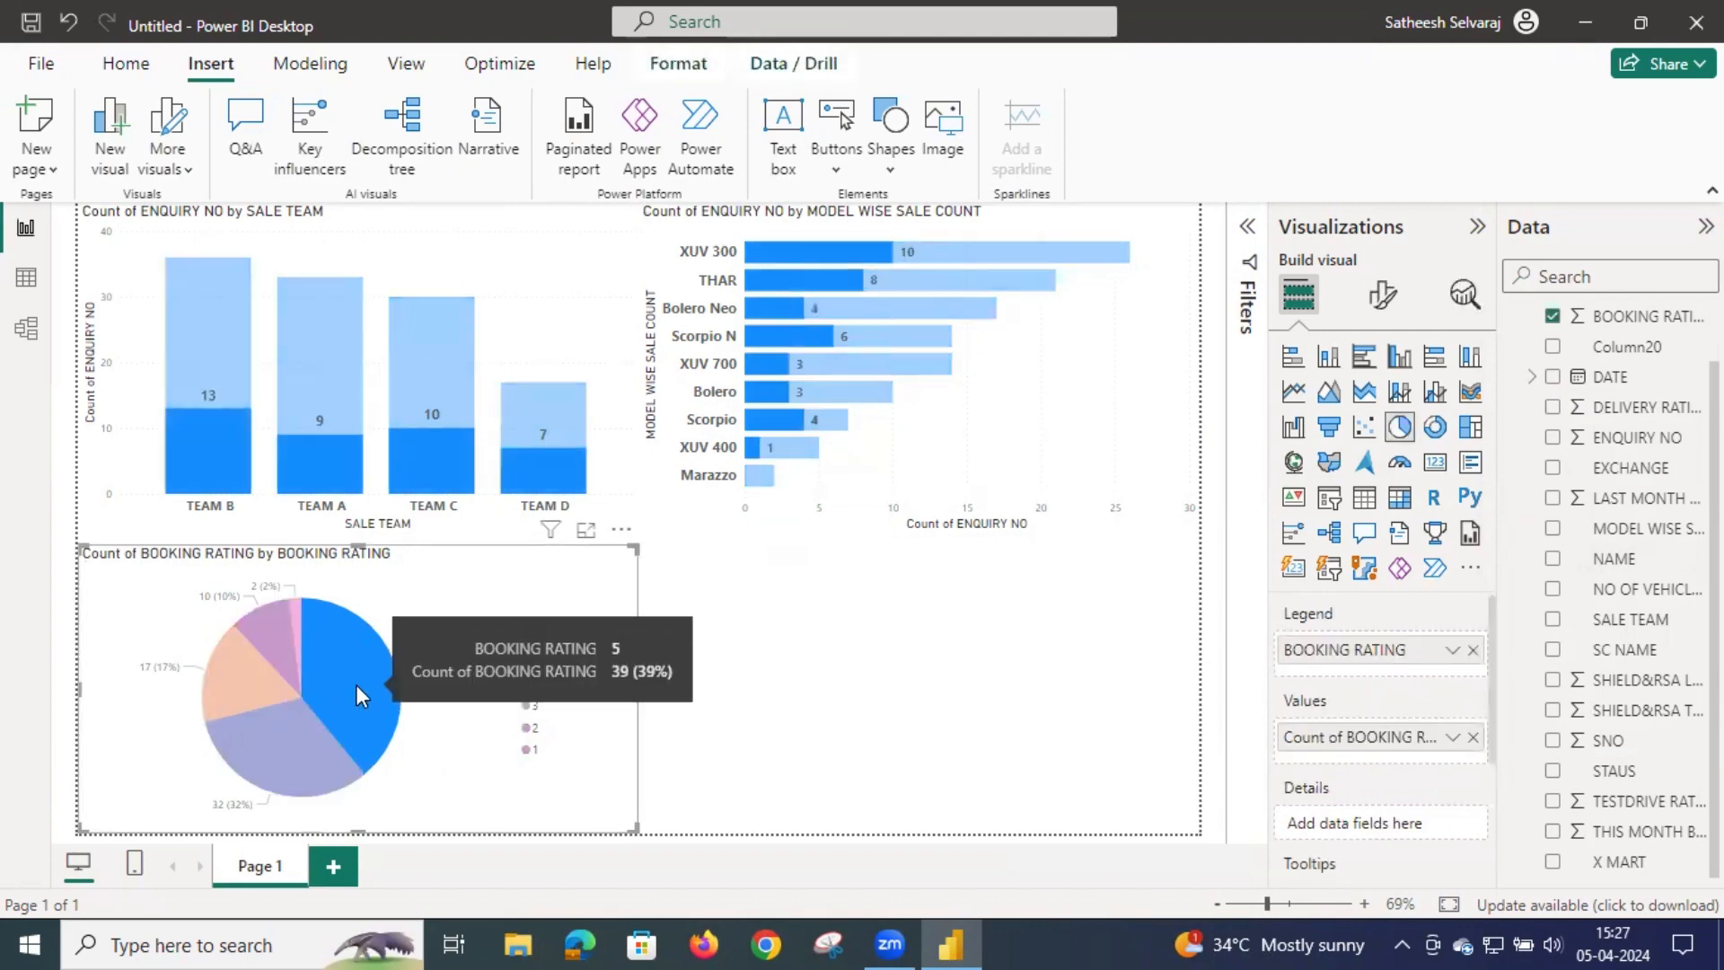
mouse_move(540, 474)
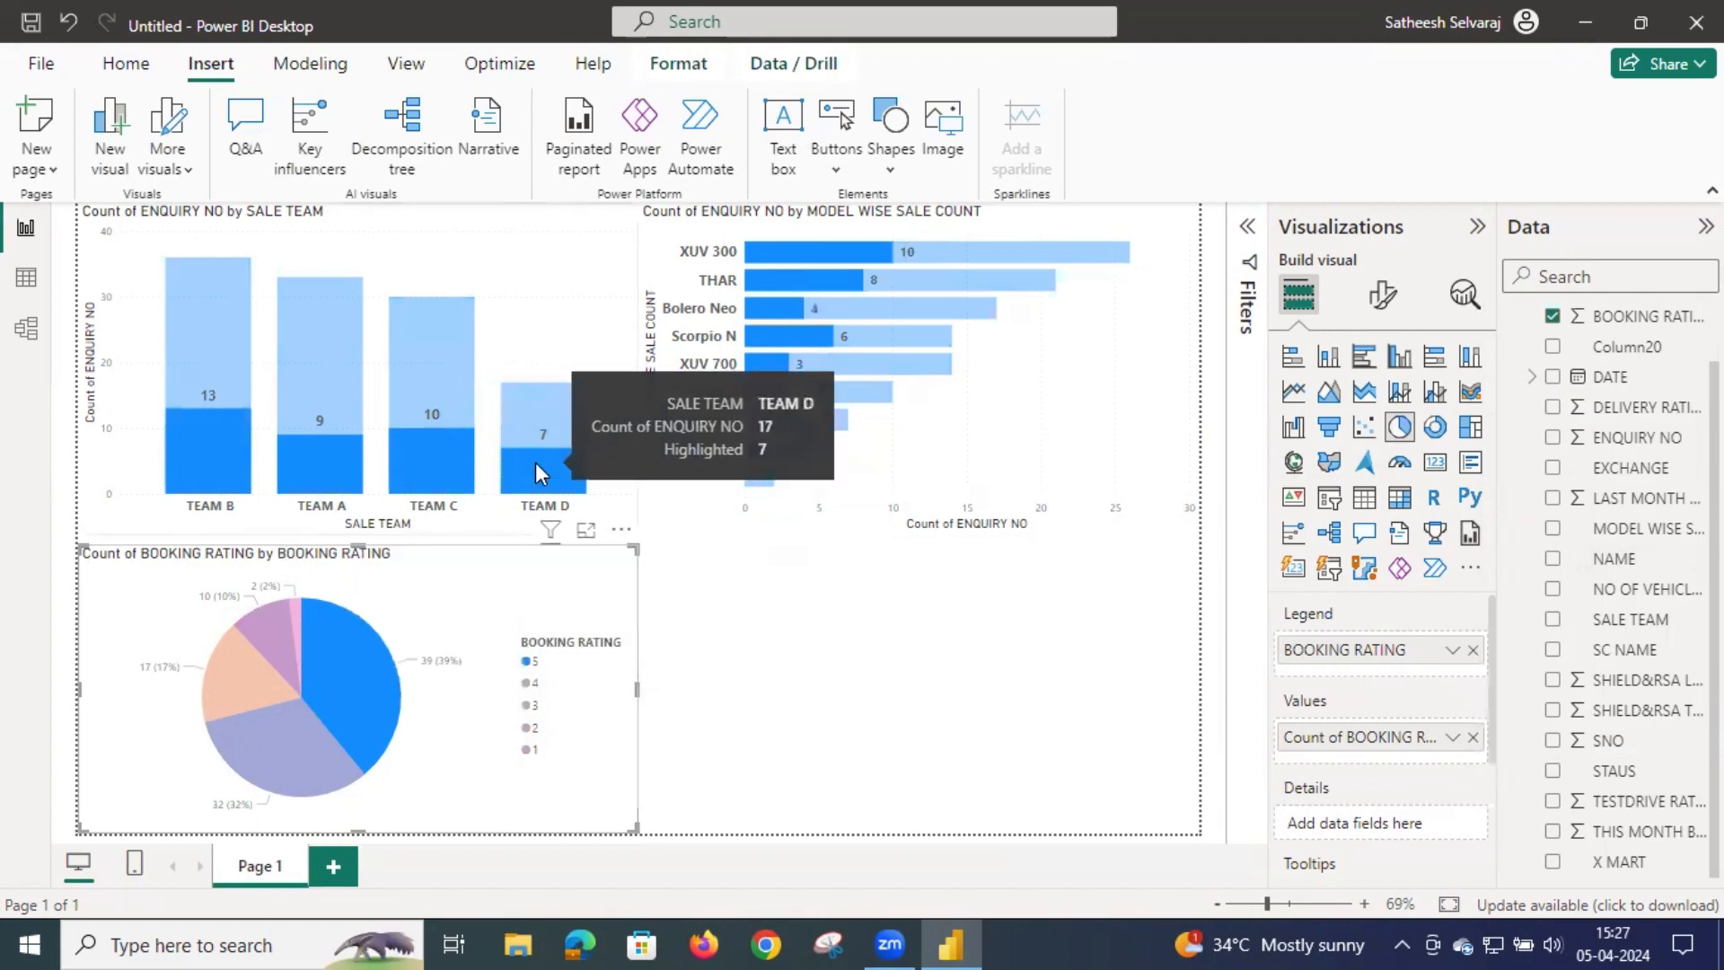
mouse_move(322, 463)
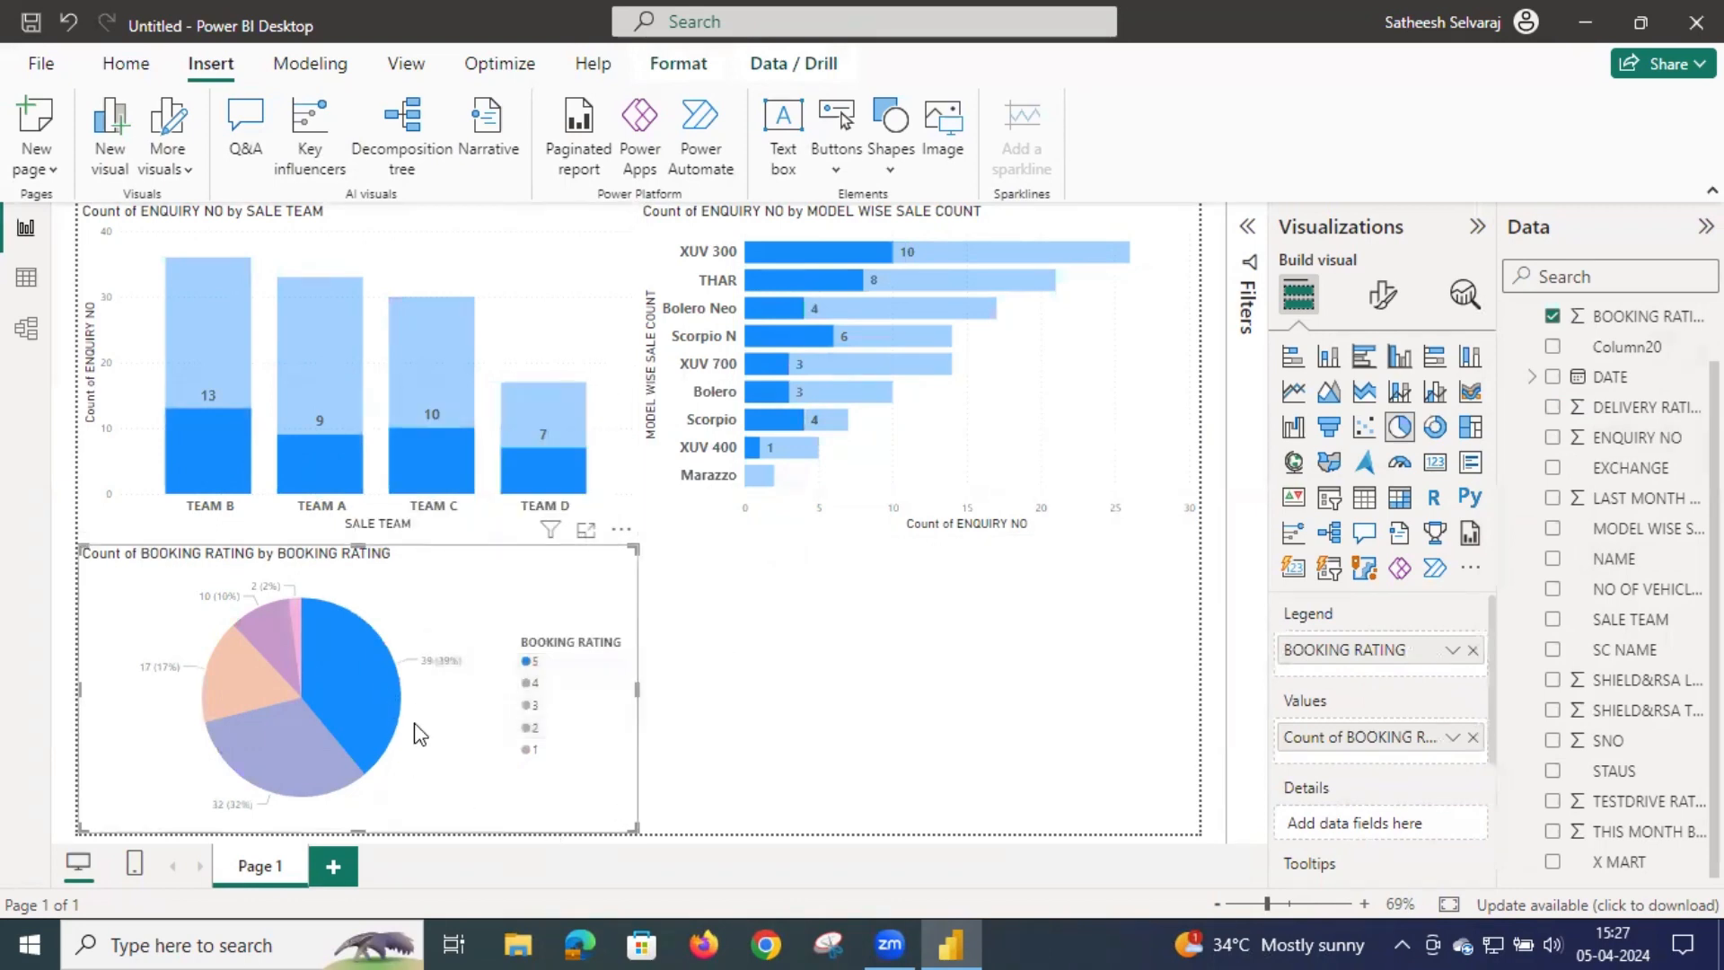
click(300, 751)
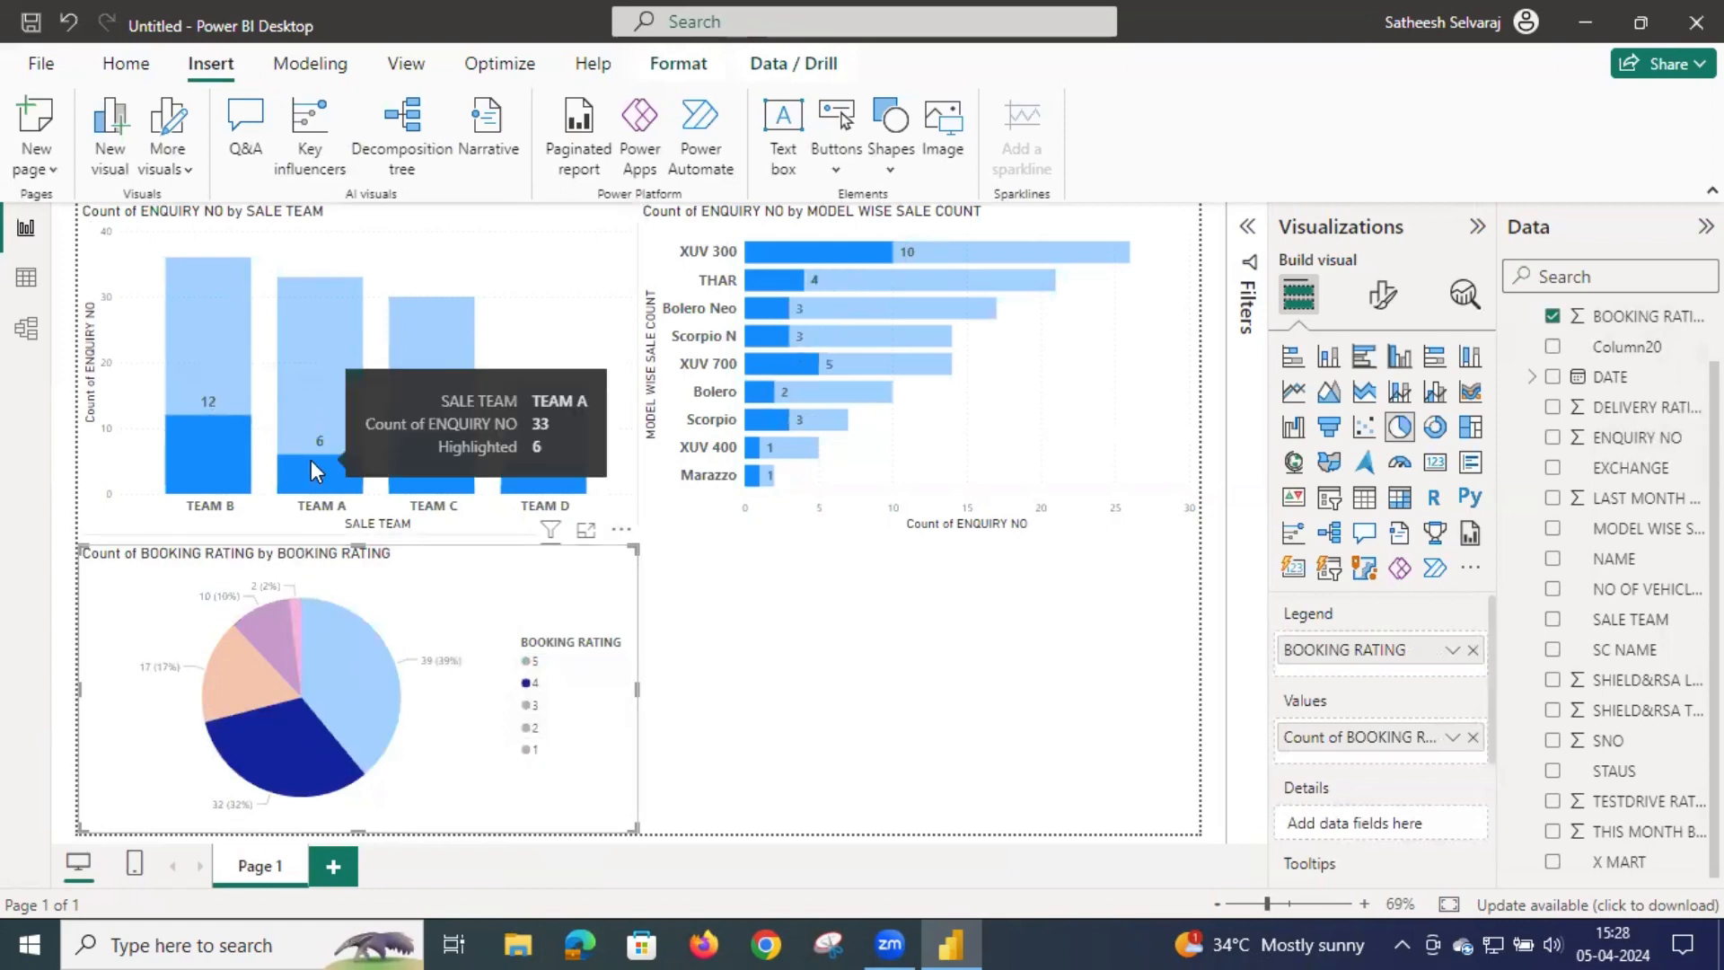
mouse_move(228, 462)
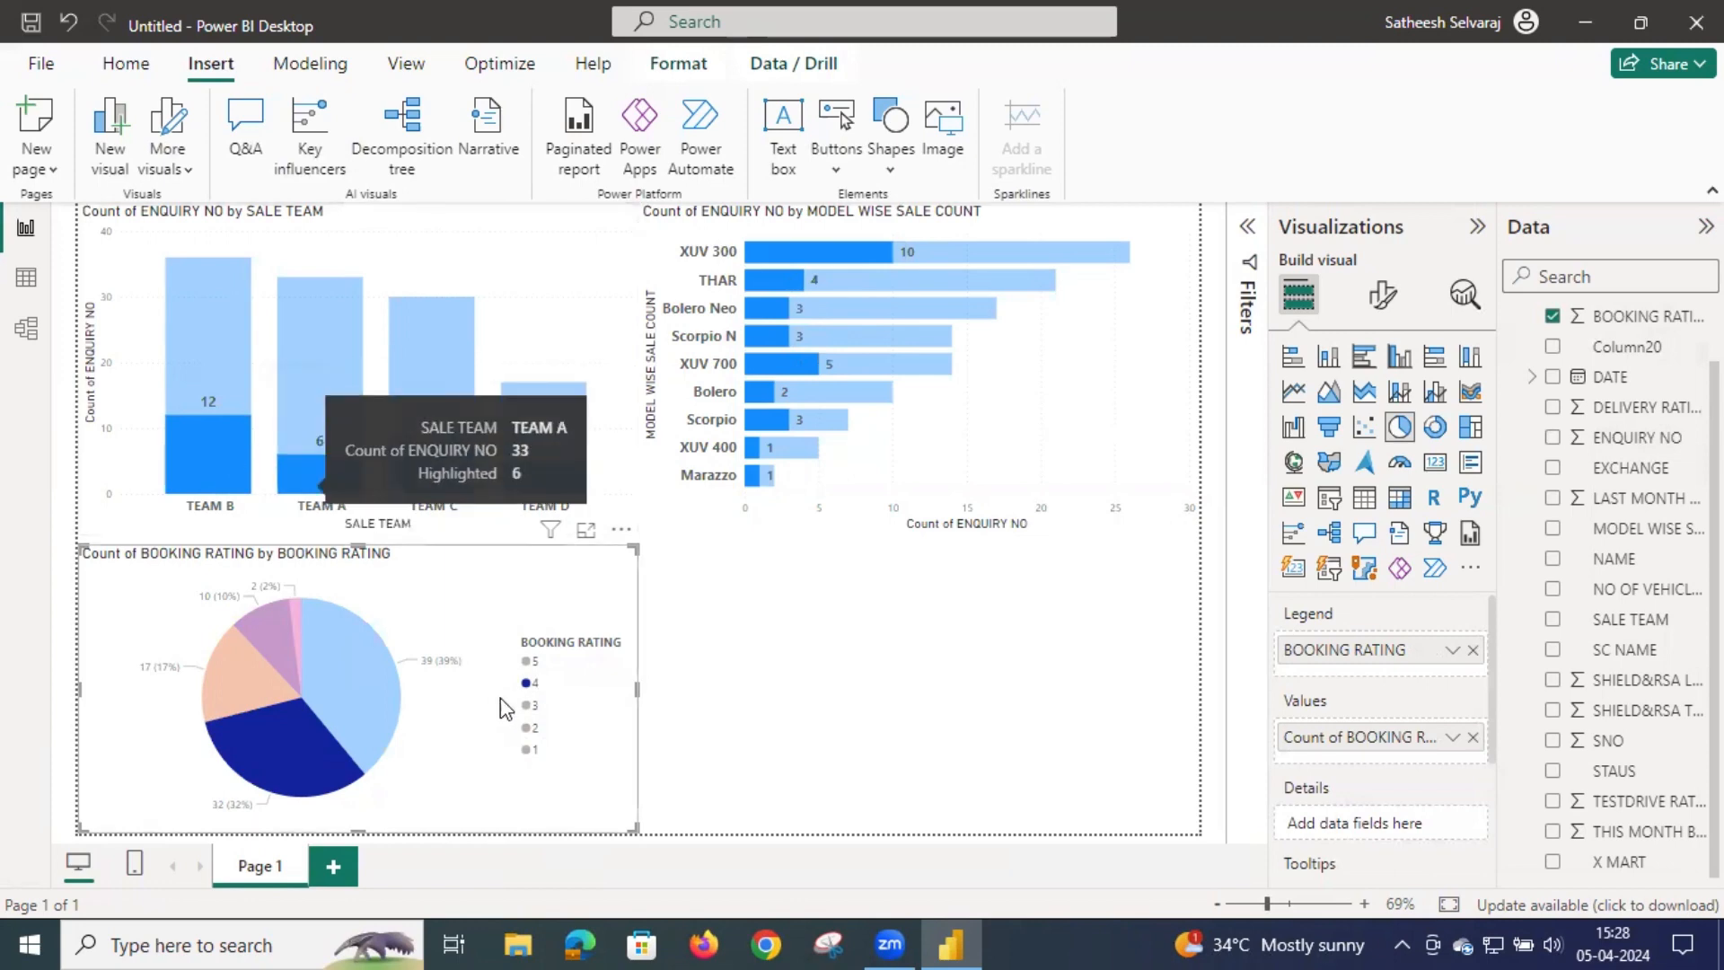
click(458, 714)
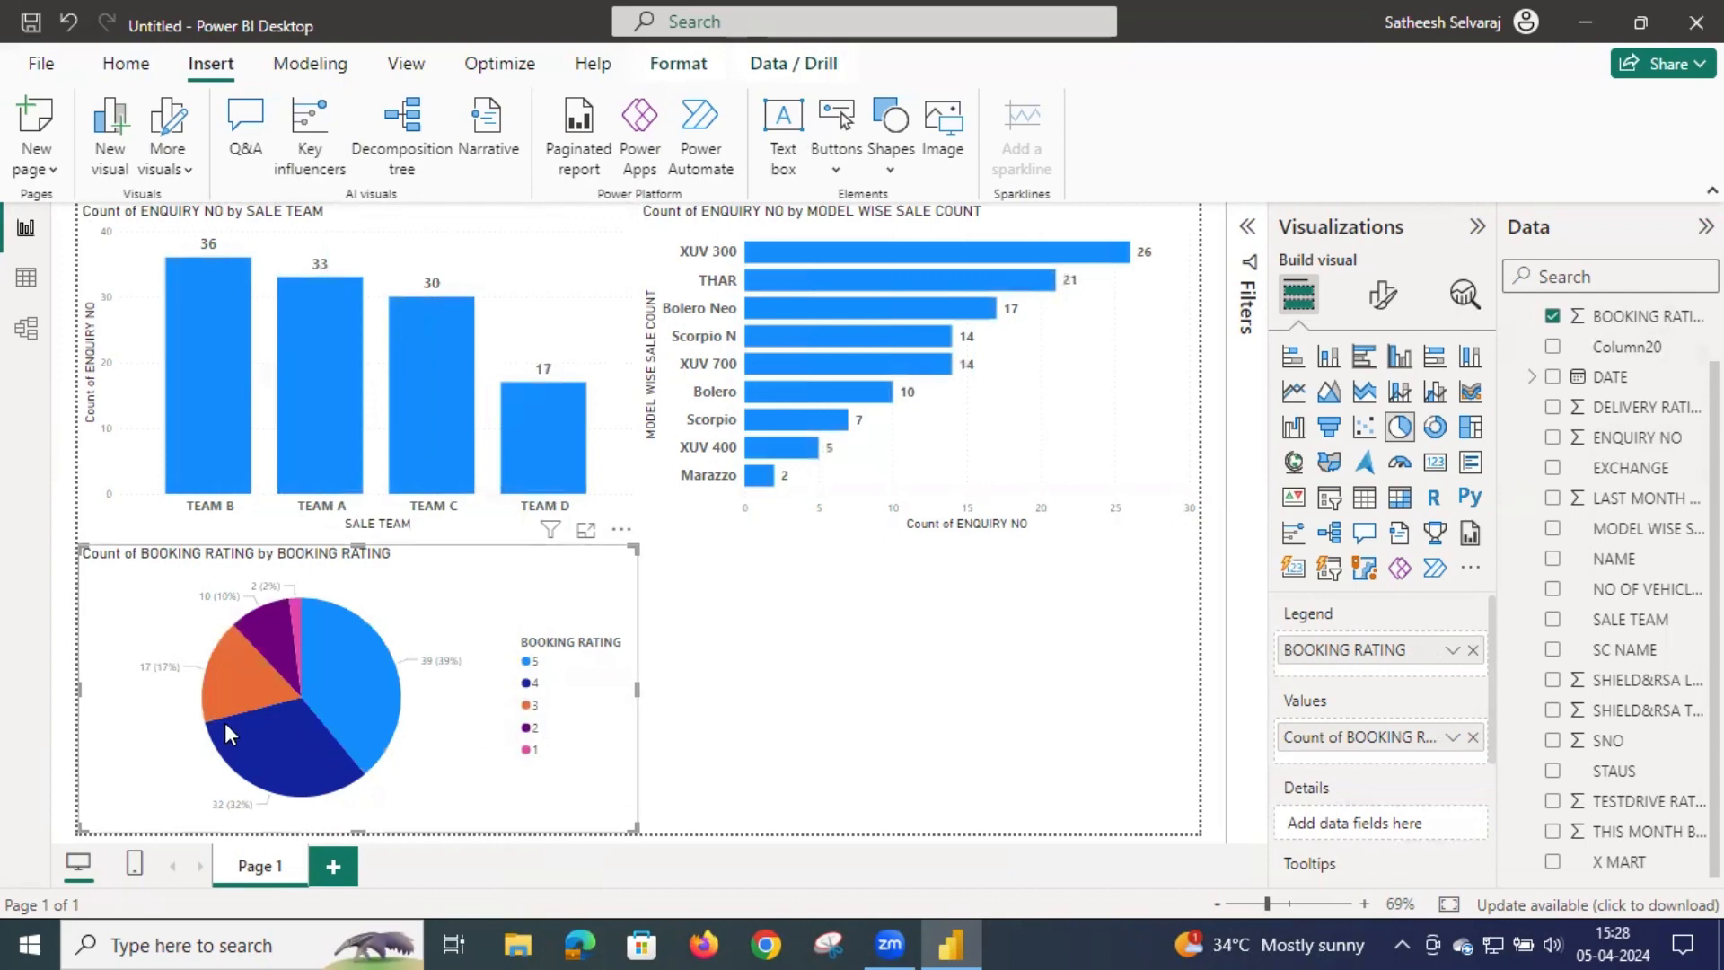
Step: Make the pie chart's detail label values bold and increase their font size by two points
click(1381, 305)
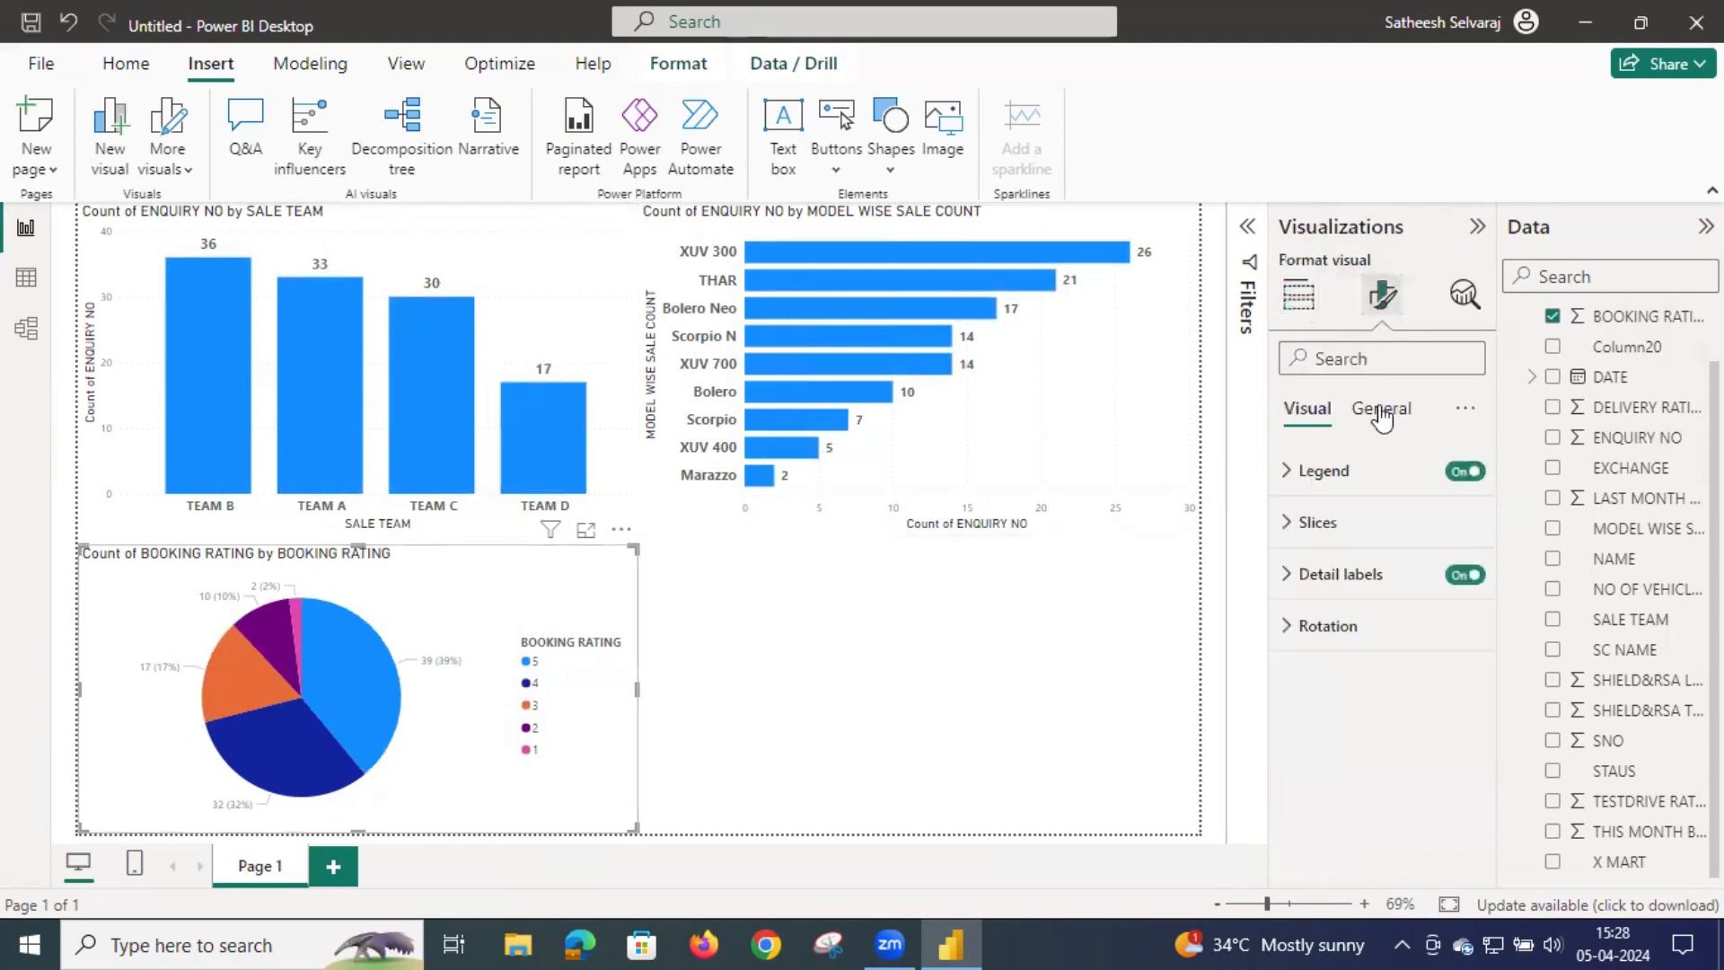
click(1294, 585)
scroll(1362, 728, down, 2)
click(1316, 751)
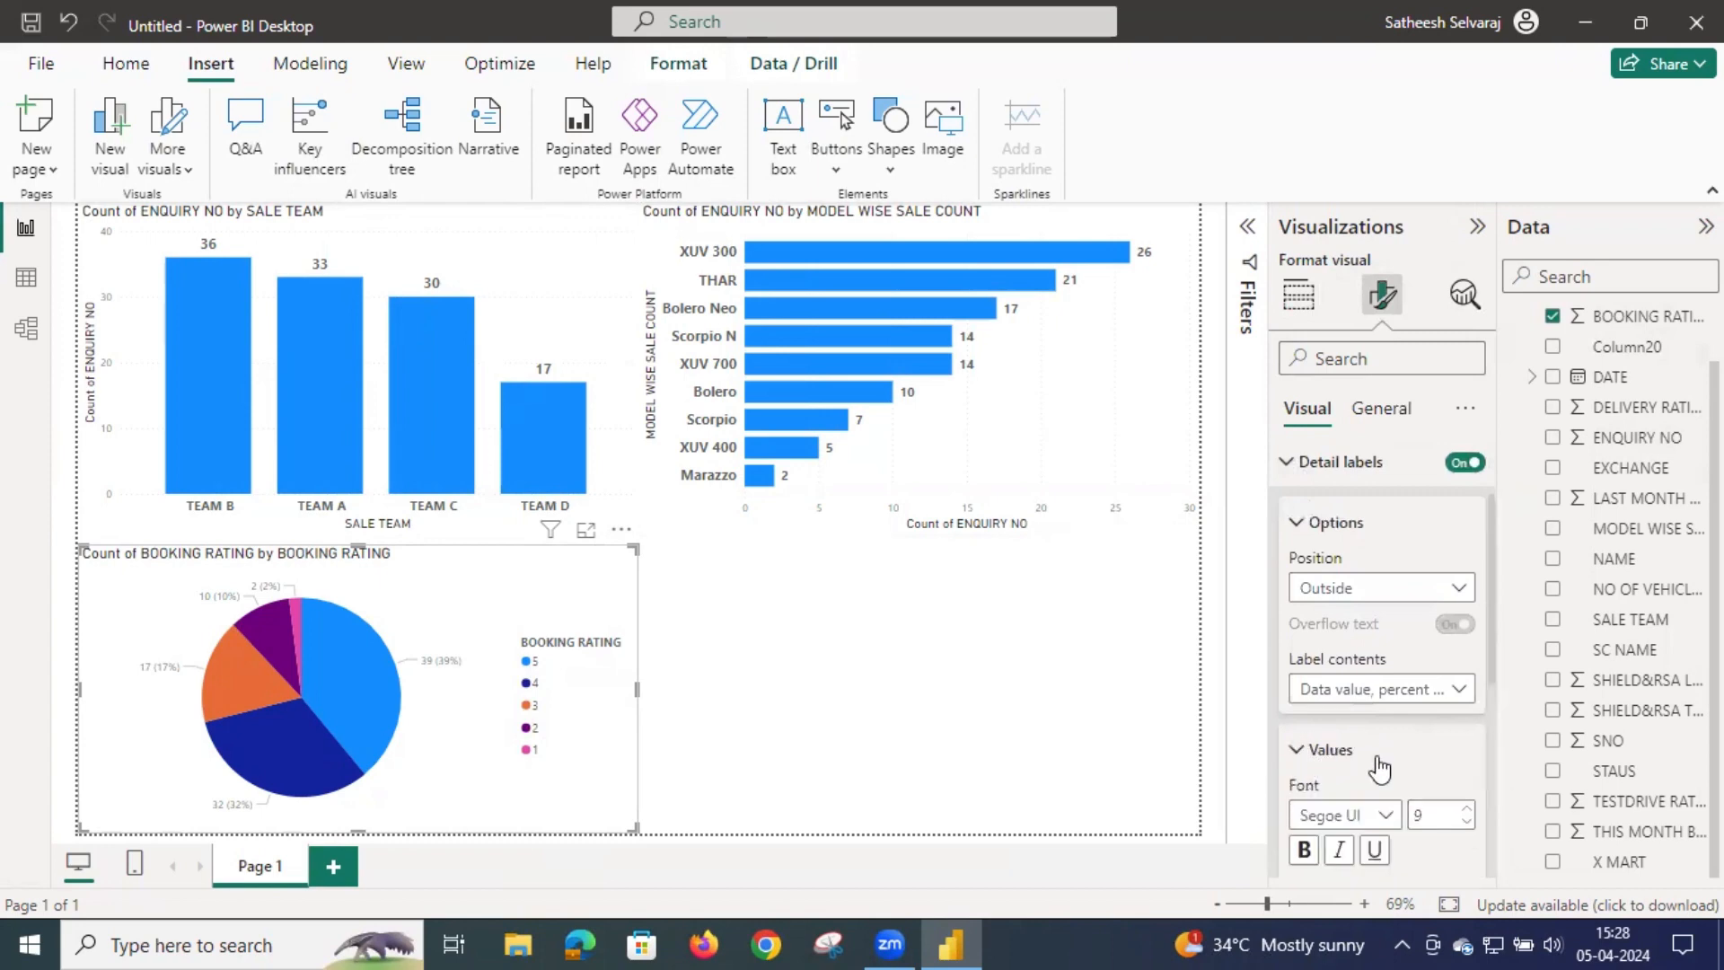
scroll(1381, 769, down, 2)
click(1304, 655)
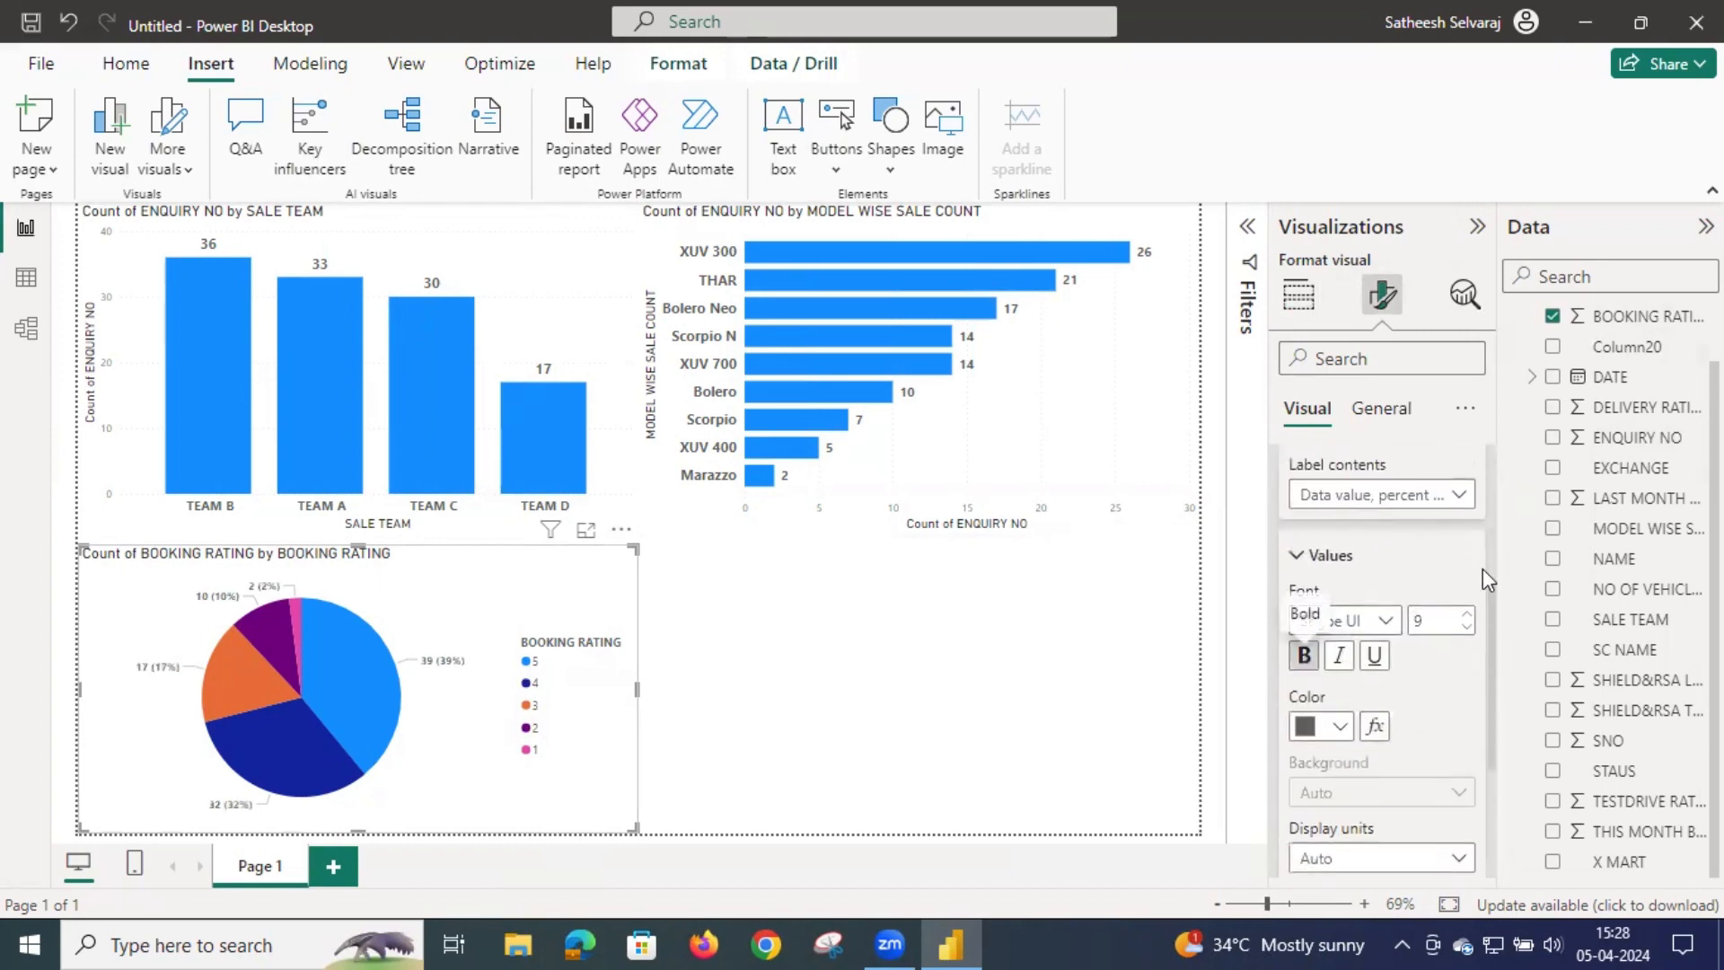
click(1466, 616)
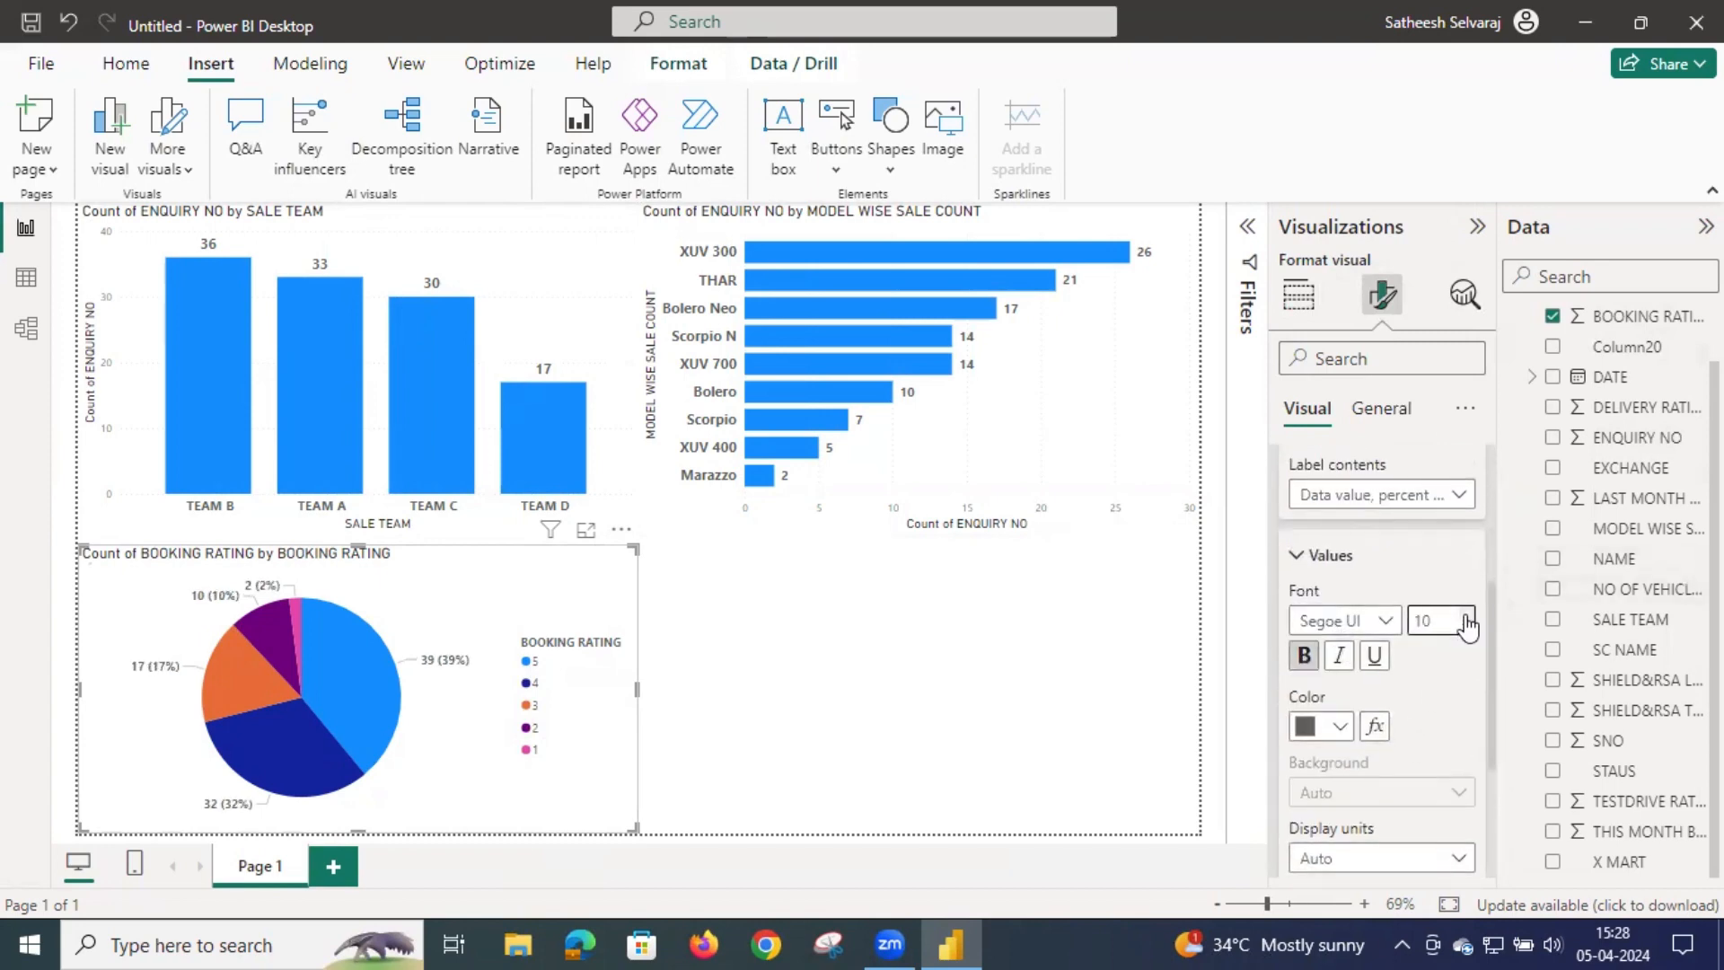
click(1466, 616)
click(1296, 559)
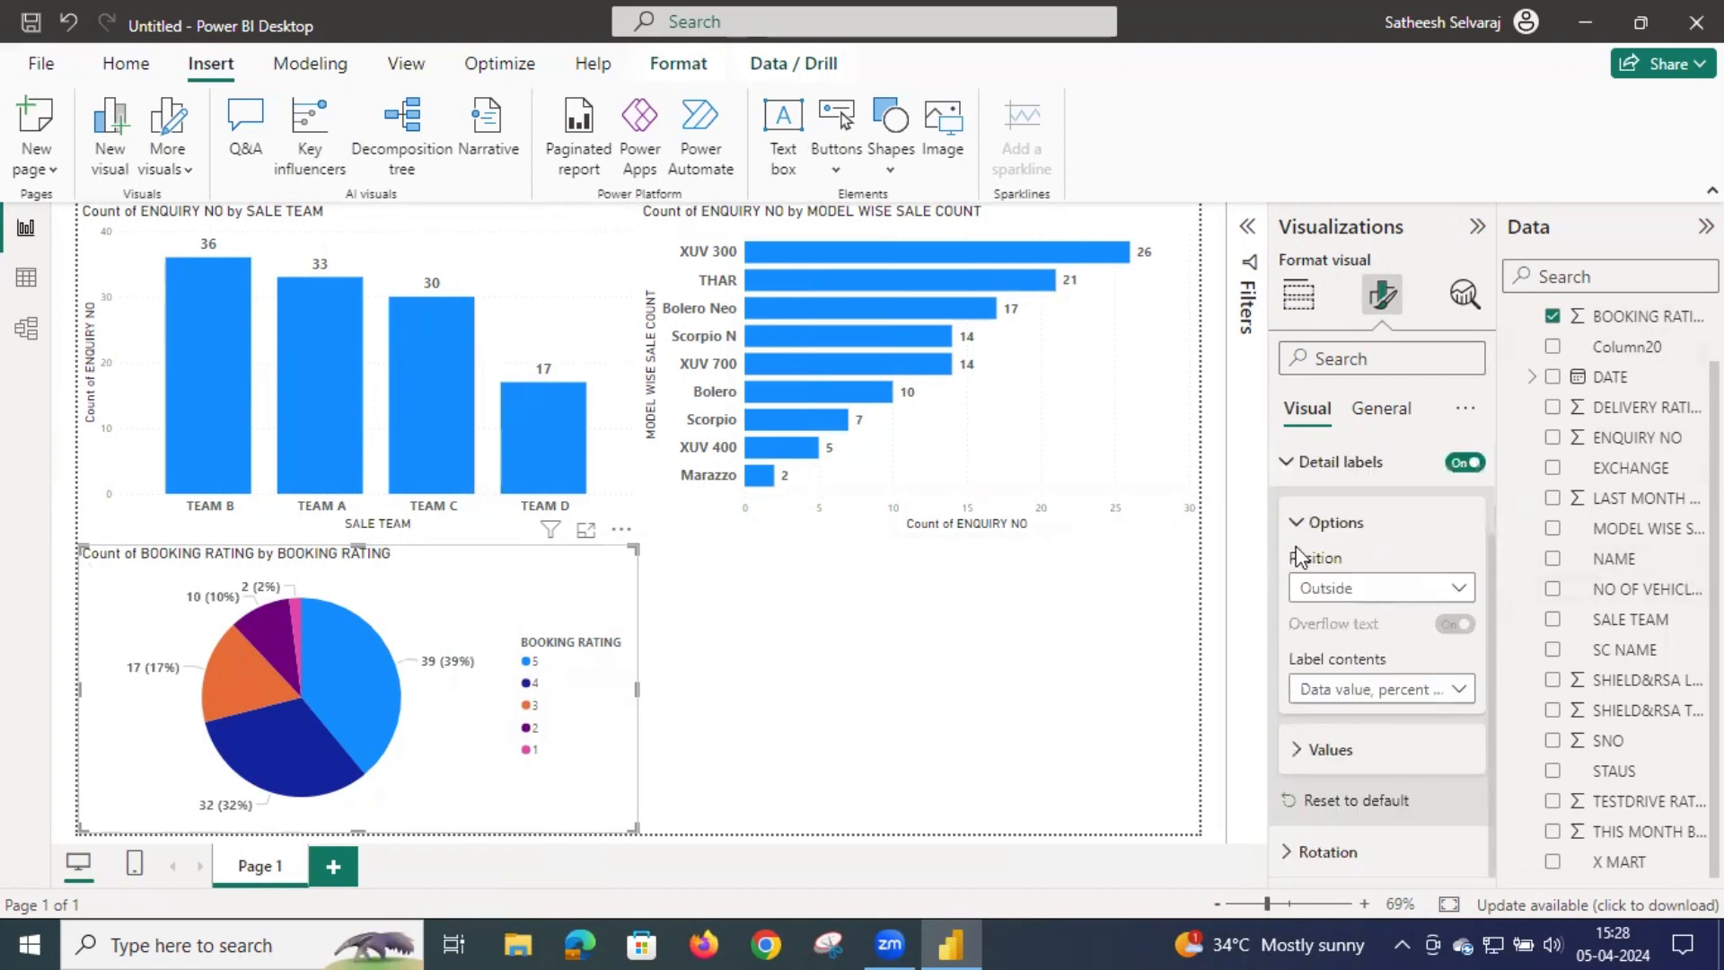
click(1294, 573)
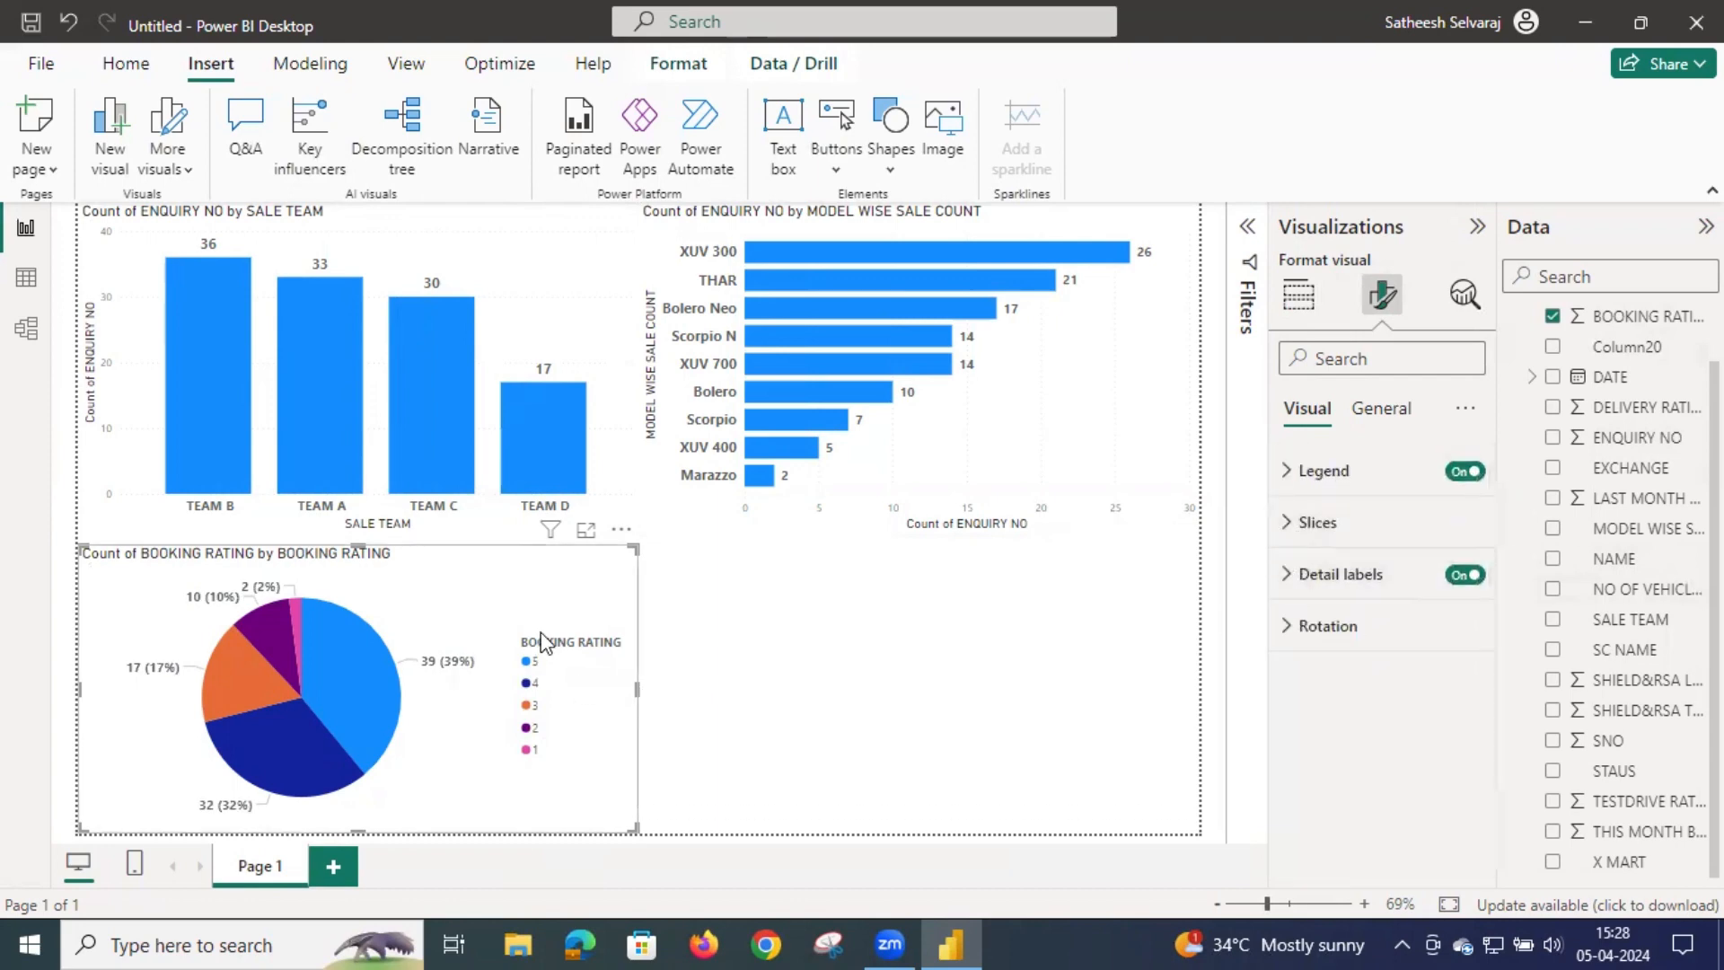
Step: Make the pie chart's legend text bold with a font size of 12
click(1293, 473)
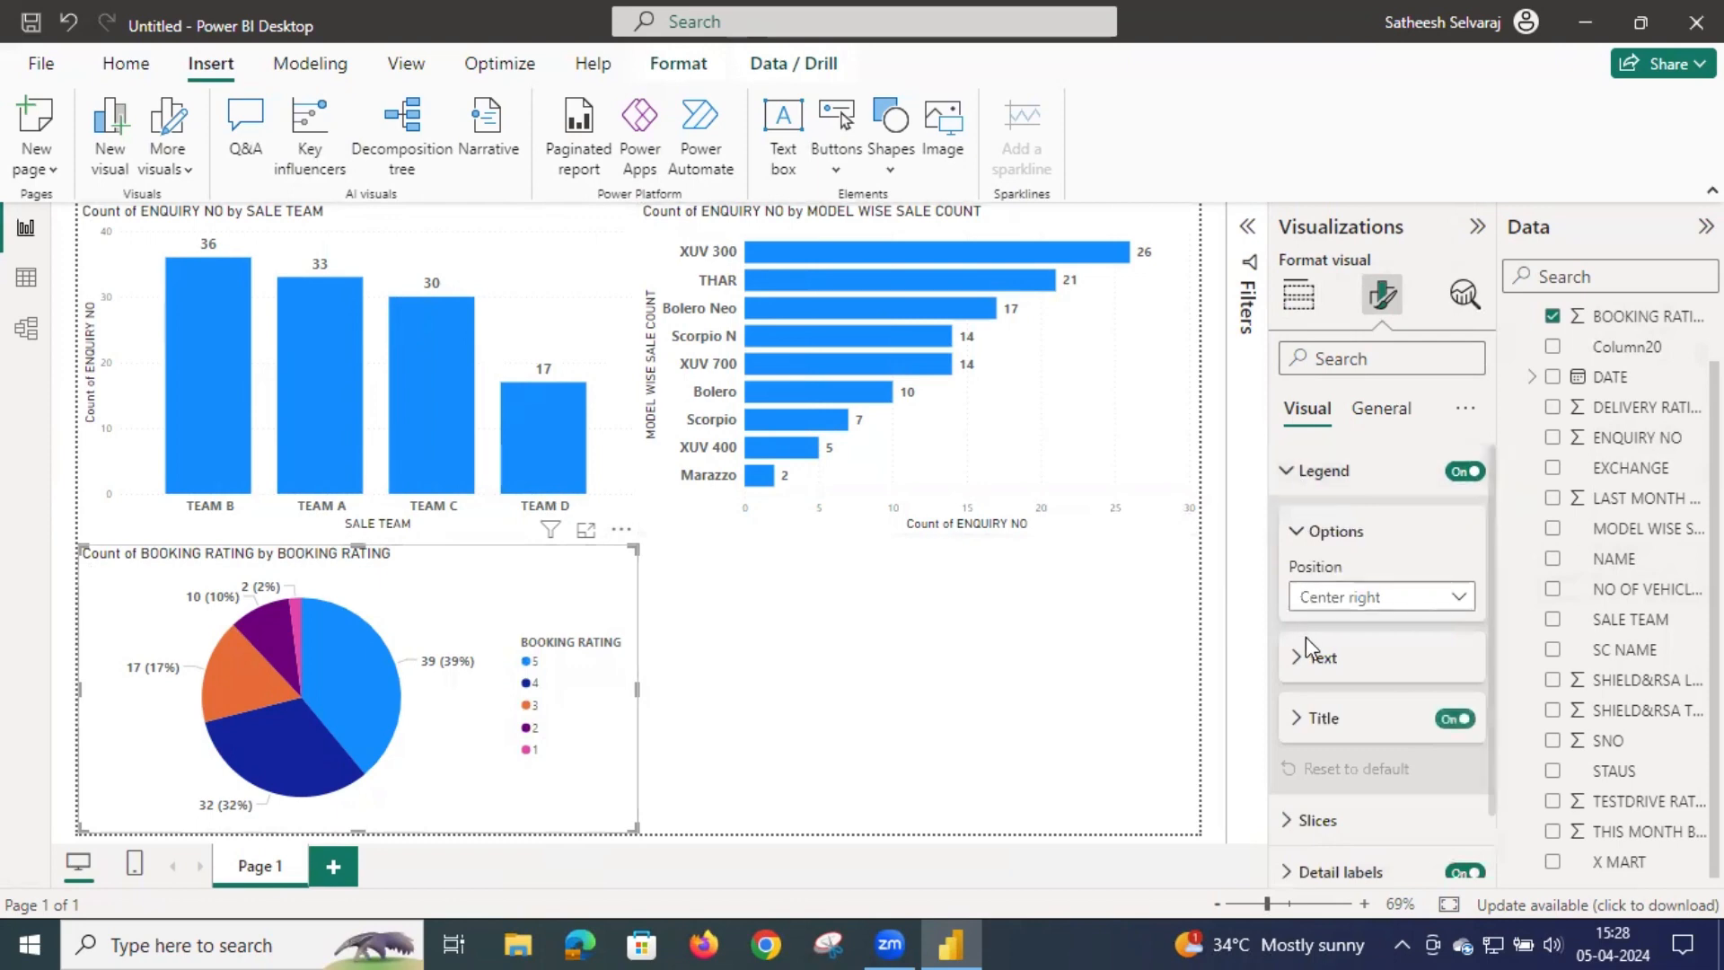
scroll(1306, 638, down, 1)
click(1303, 586)
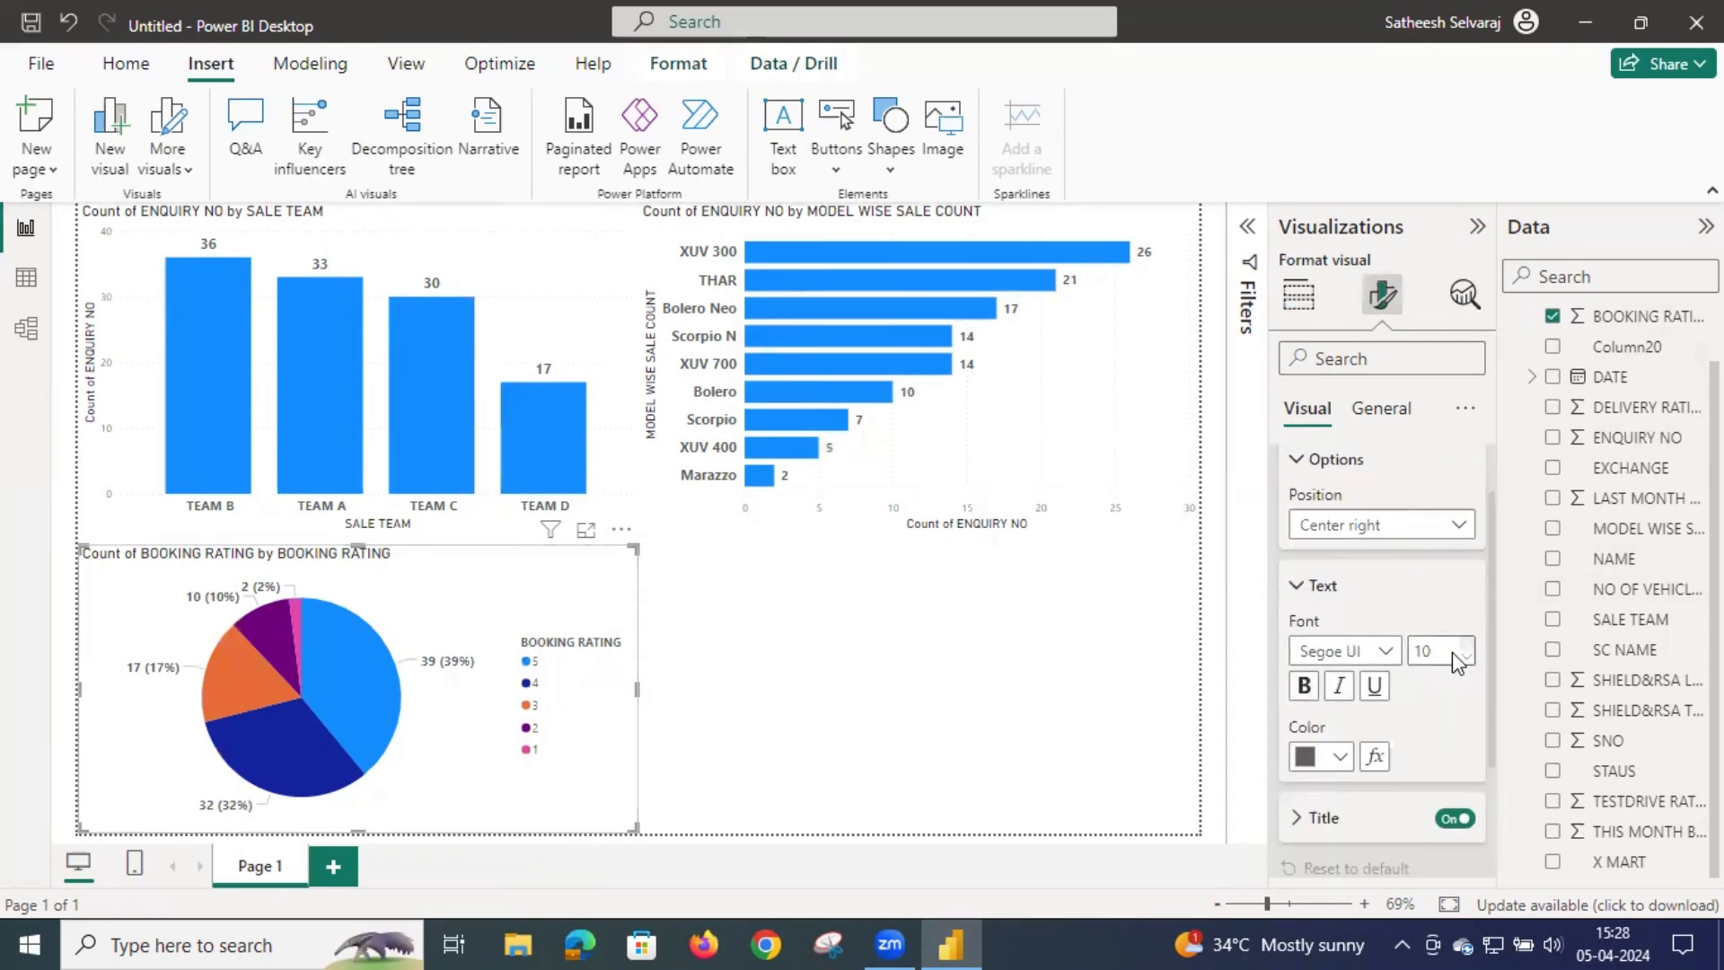
click(1304, 685)
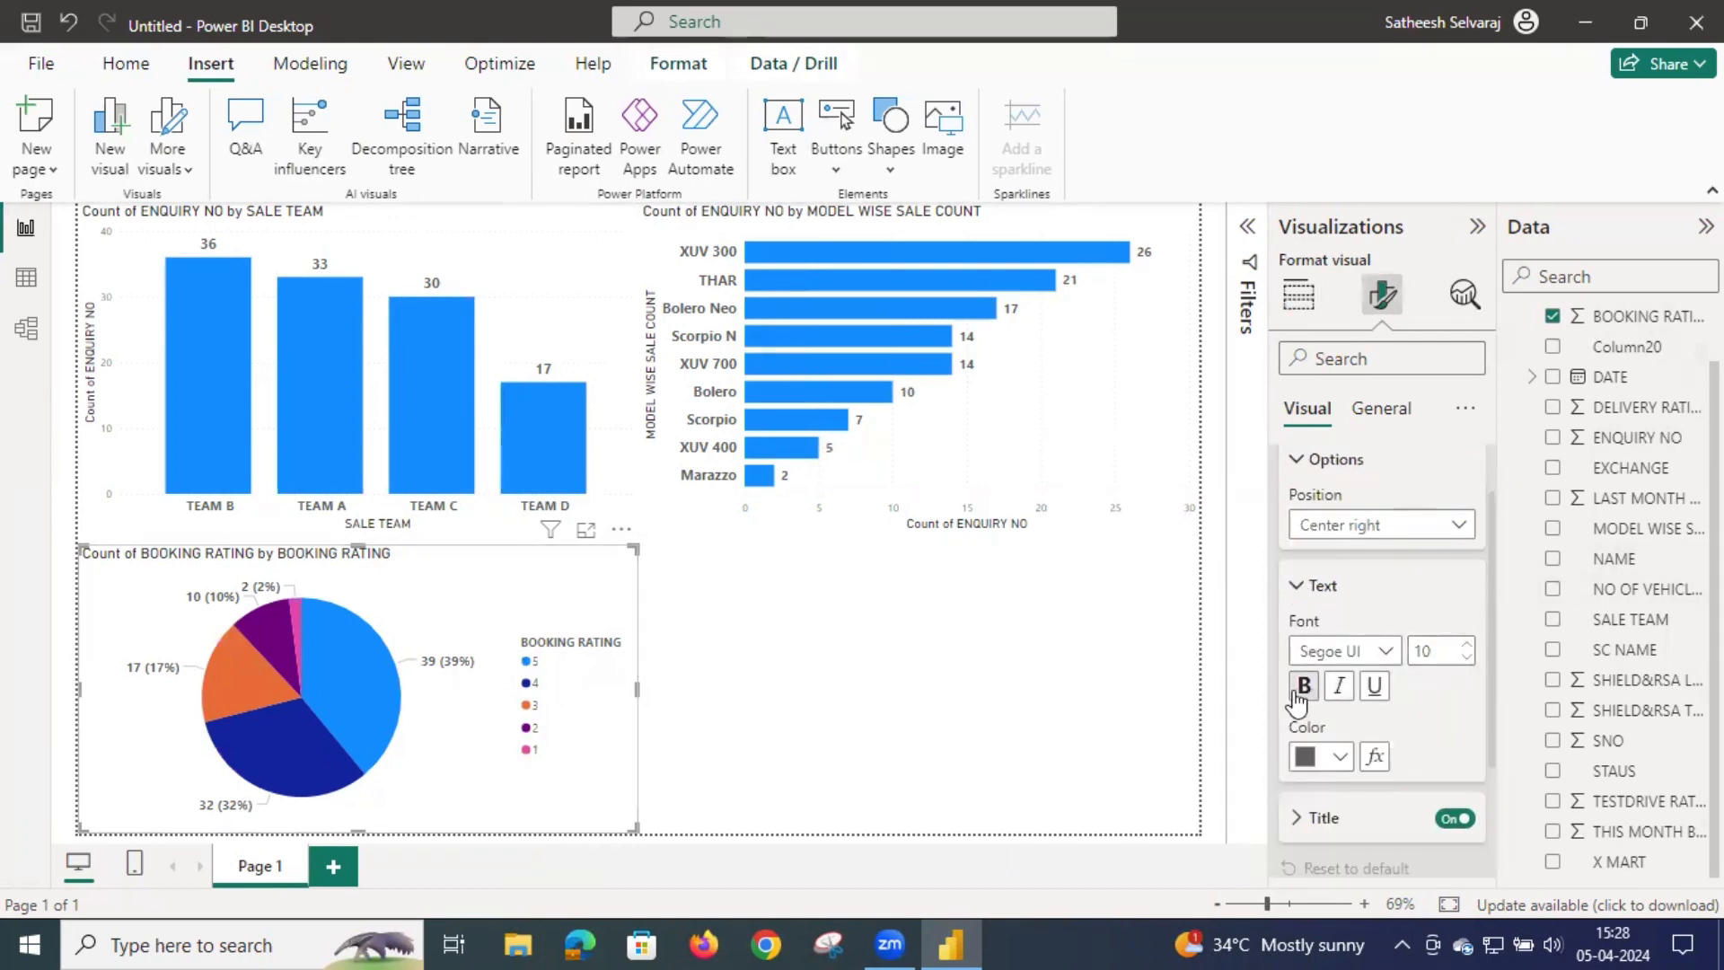
click(1462, 645)
click(1462, 645)
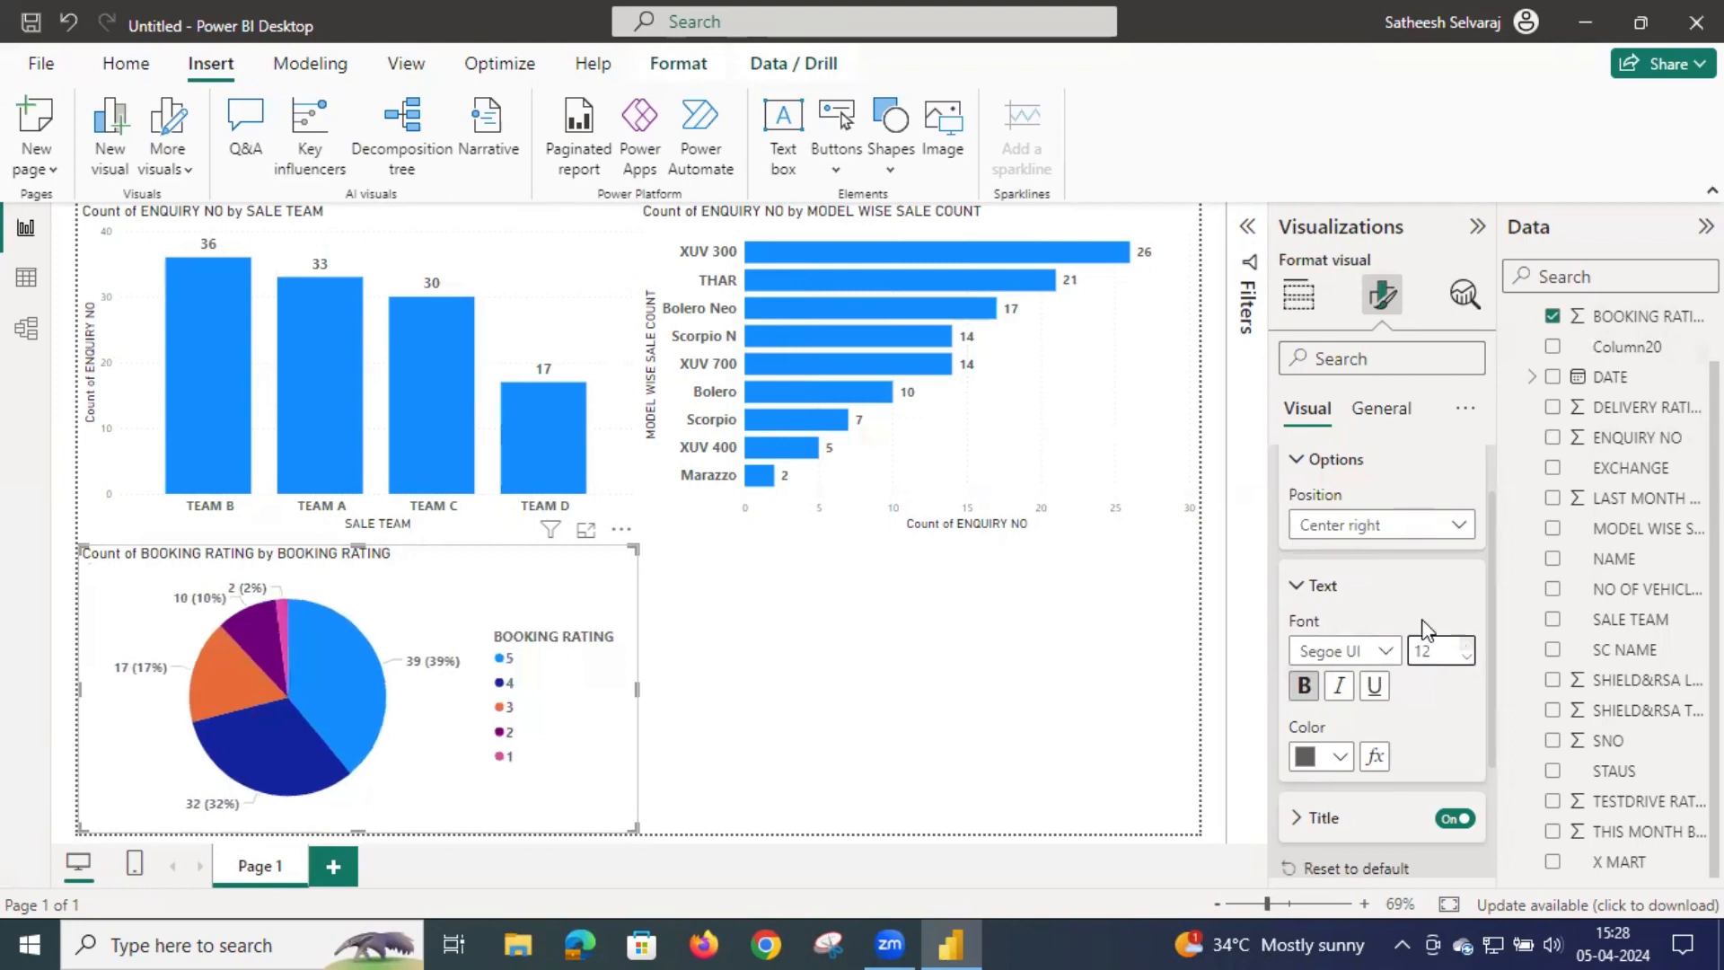
click(1310, 591)
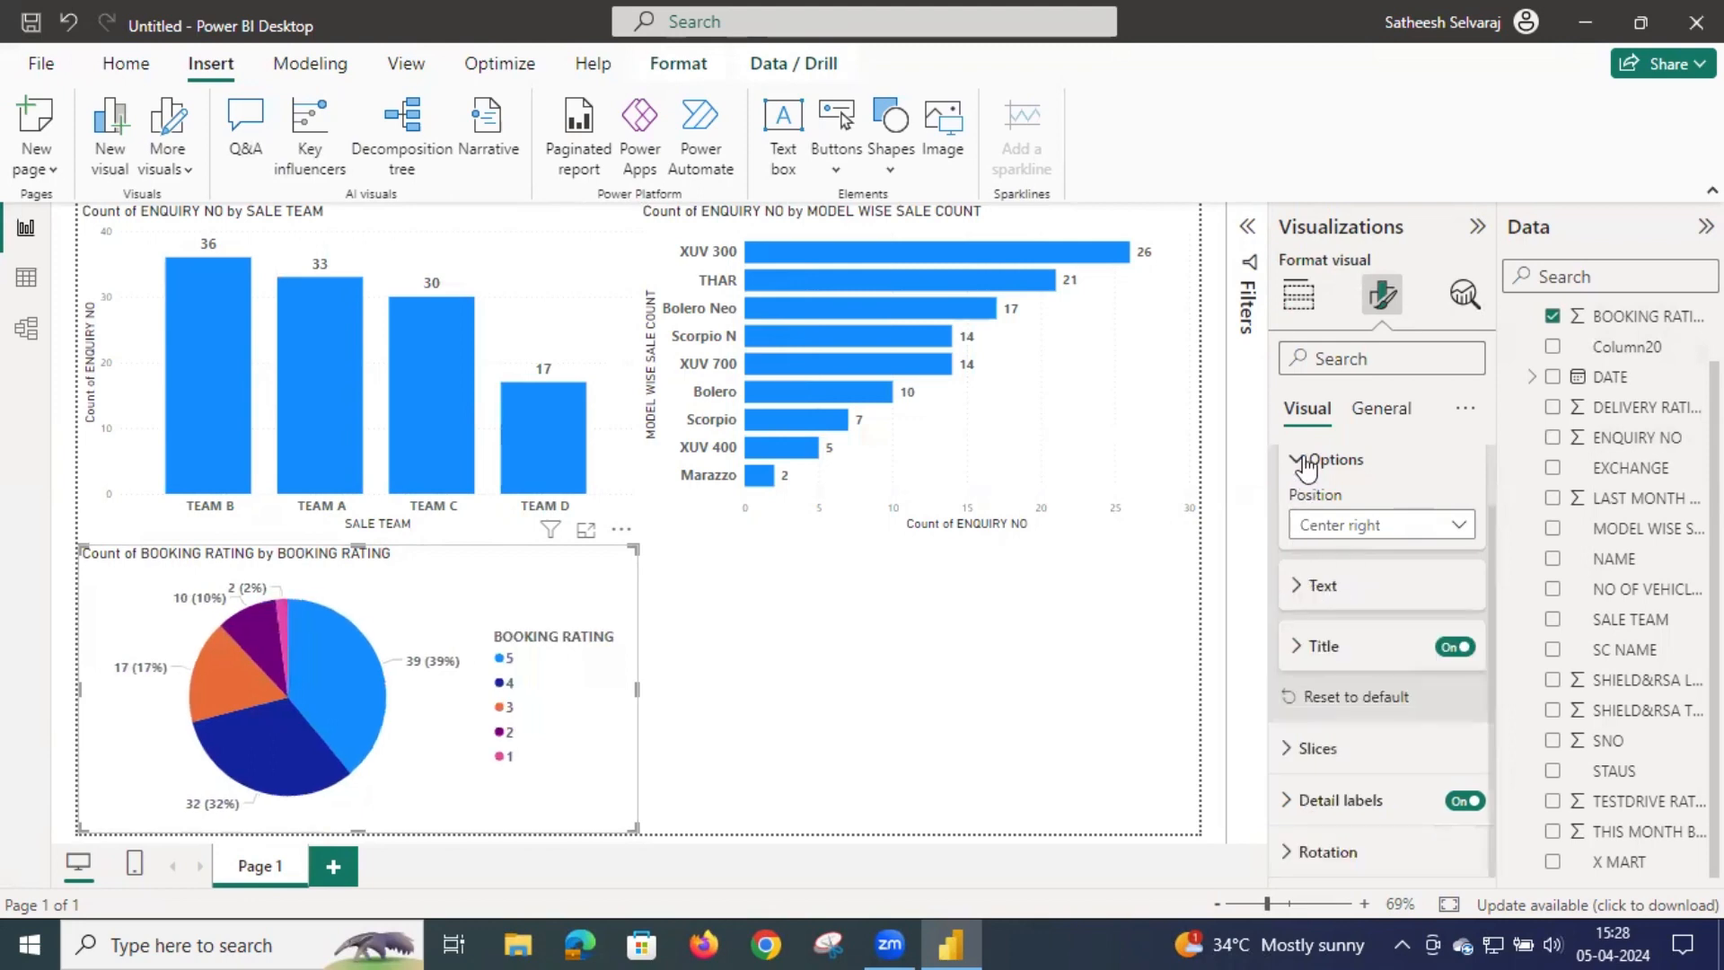
click(1306, 462)
click(1307, 465)
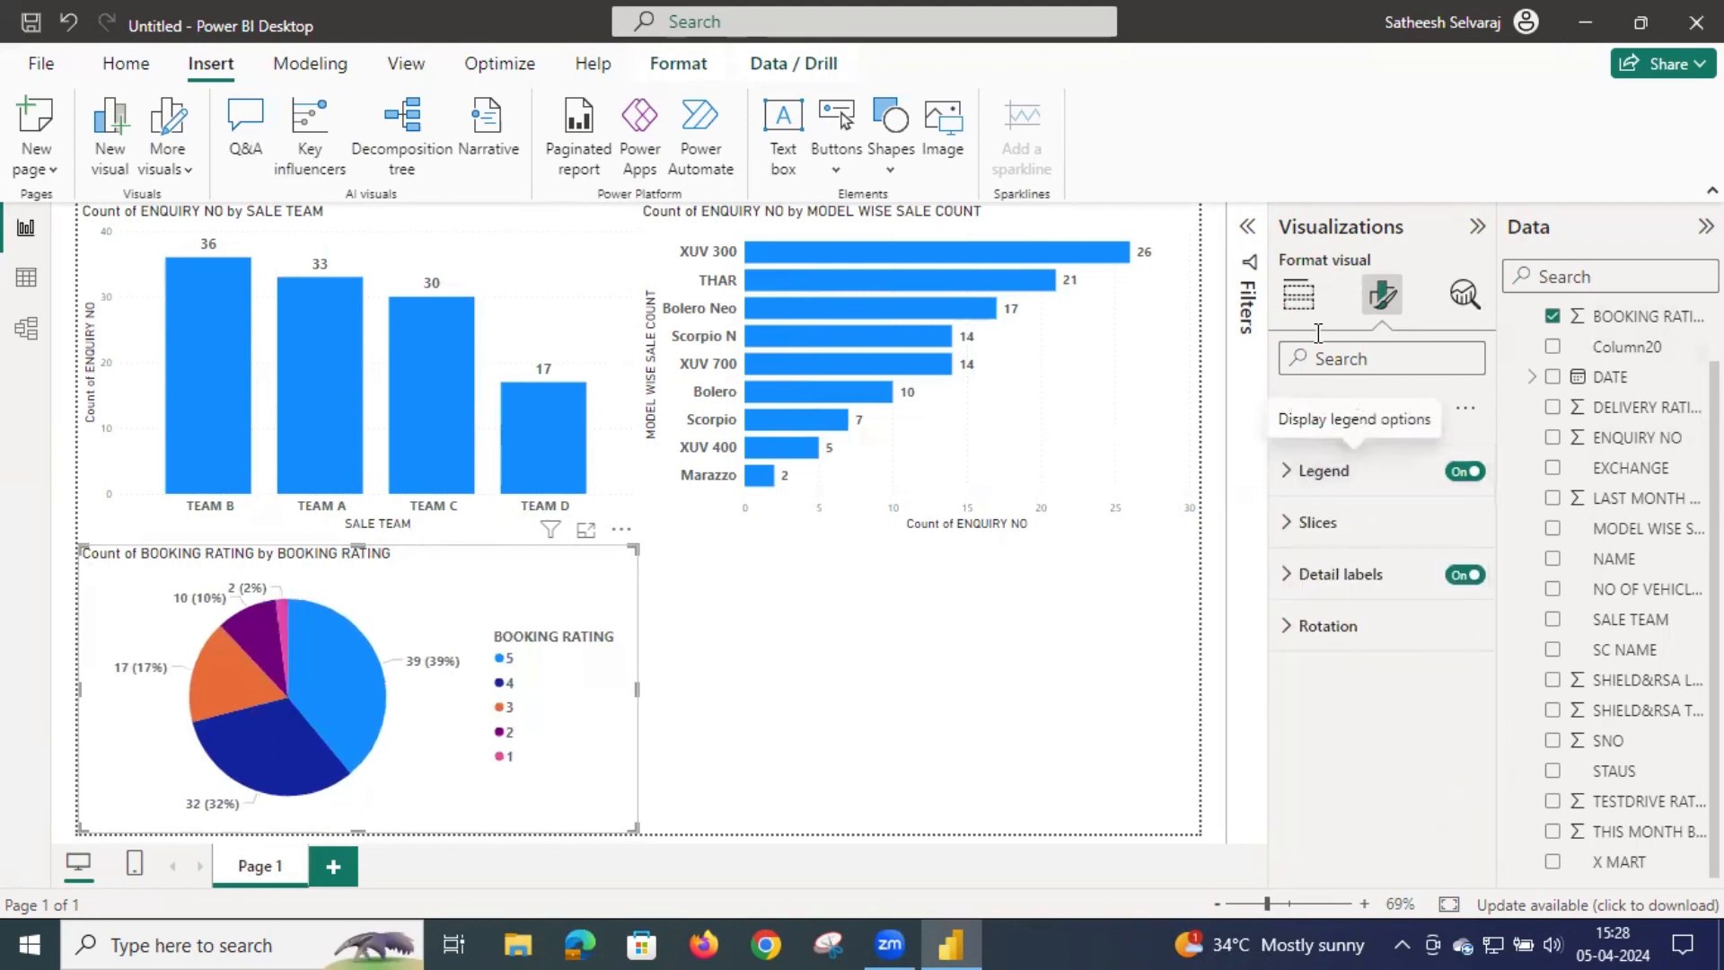
click(1477, 232)
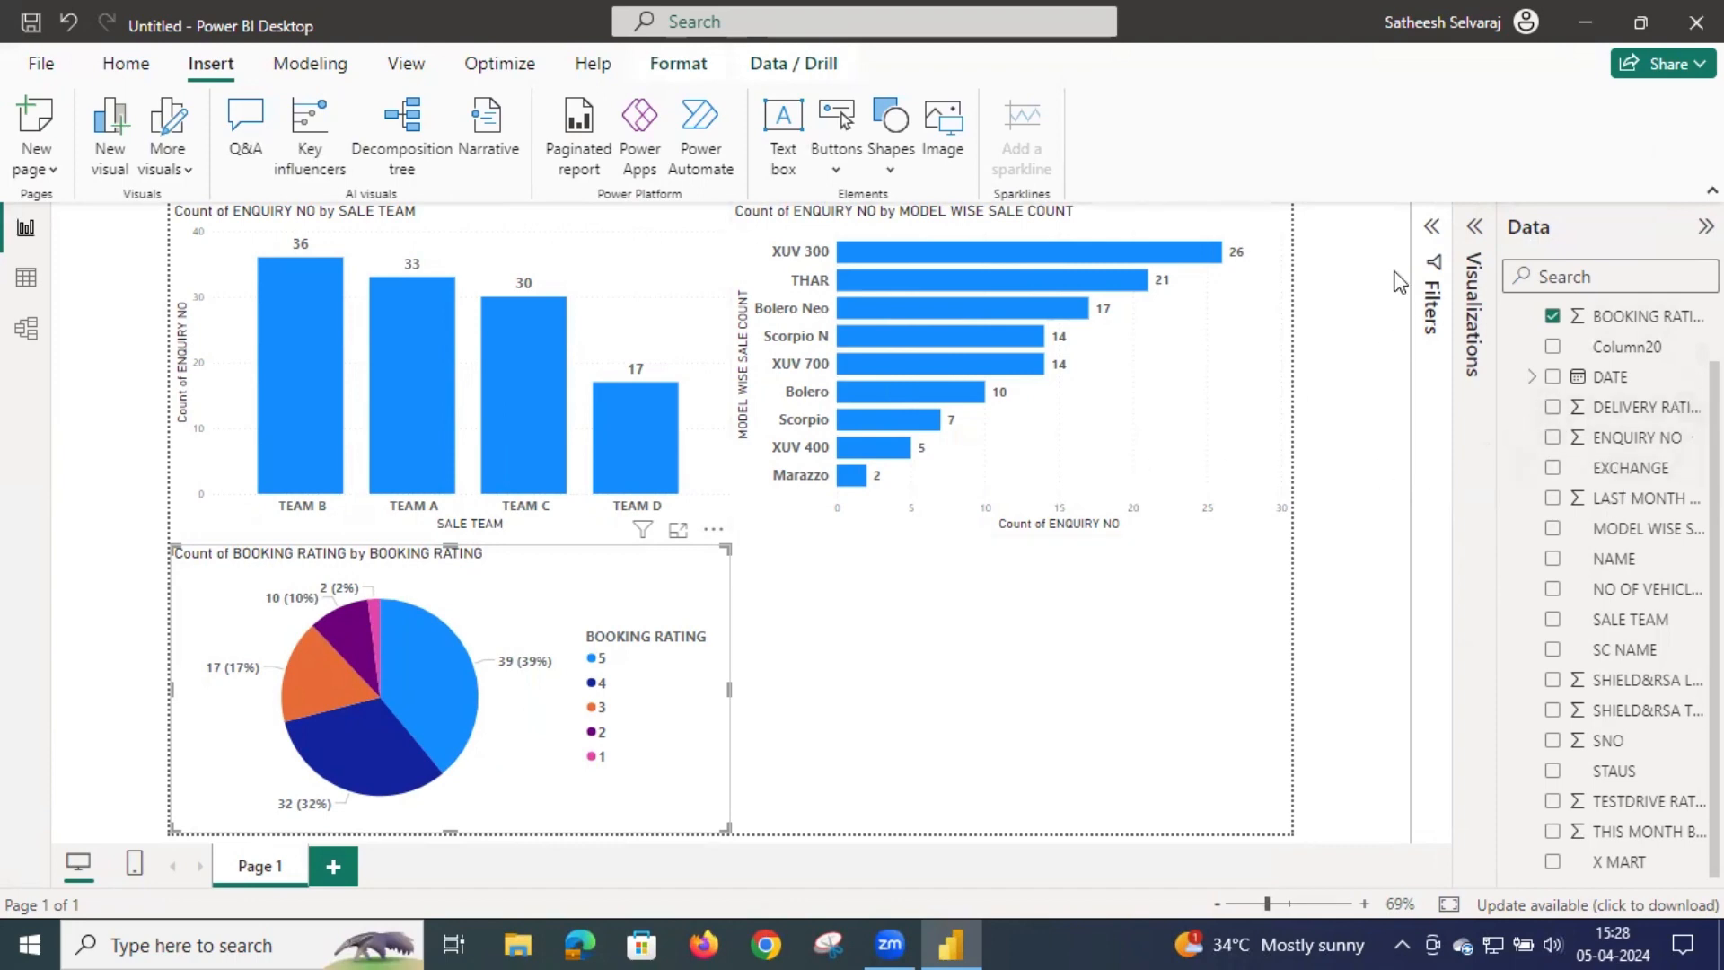
click(1474, 228)
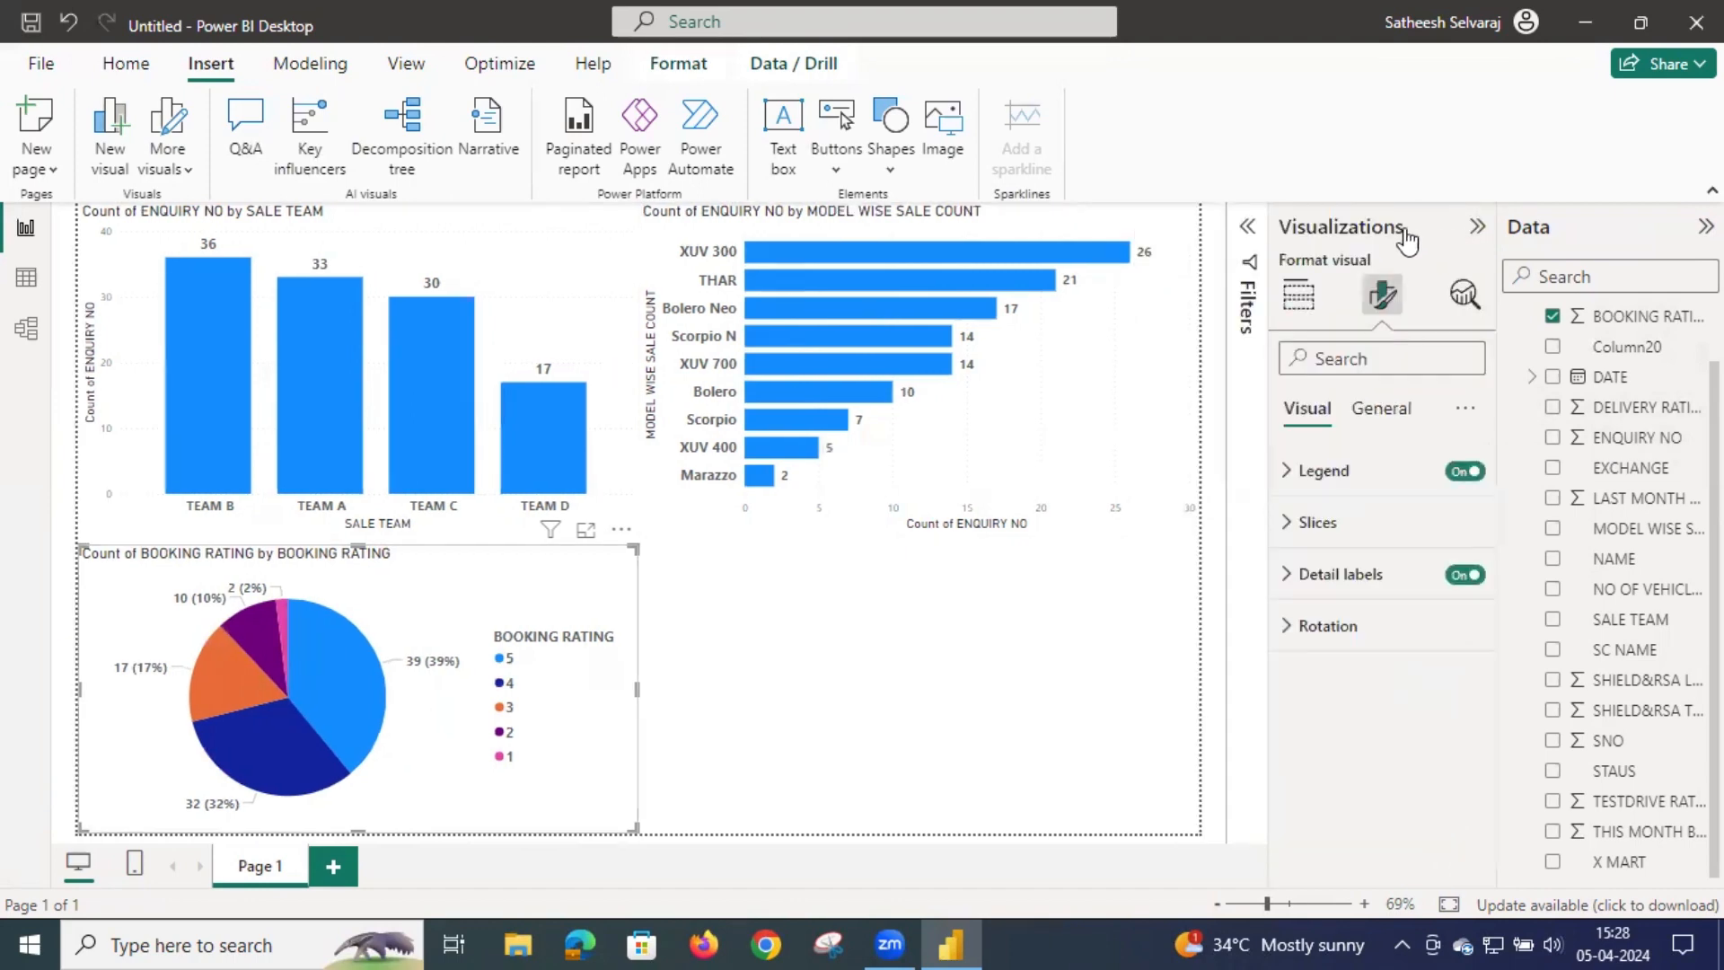
click(1249, 228)
click(1251, 229)
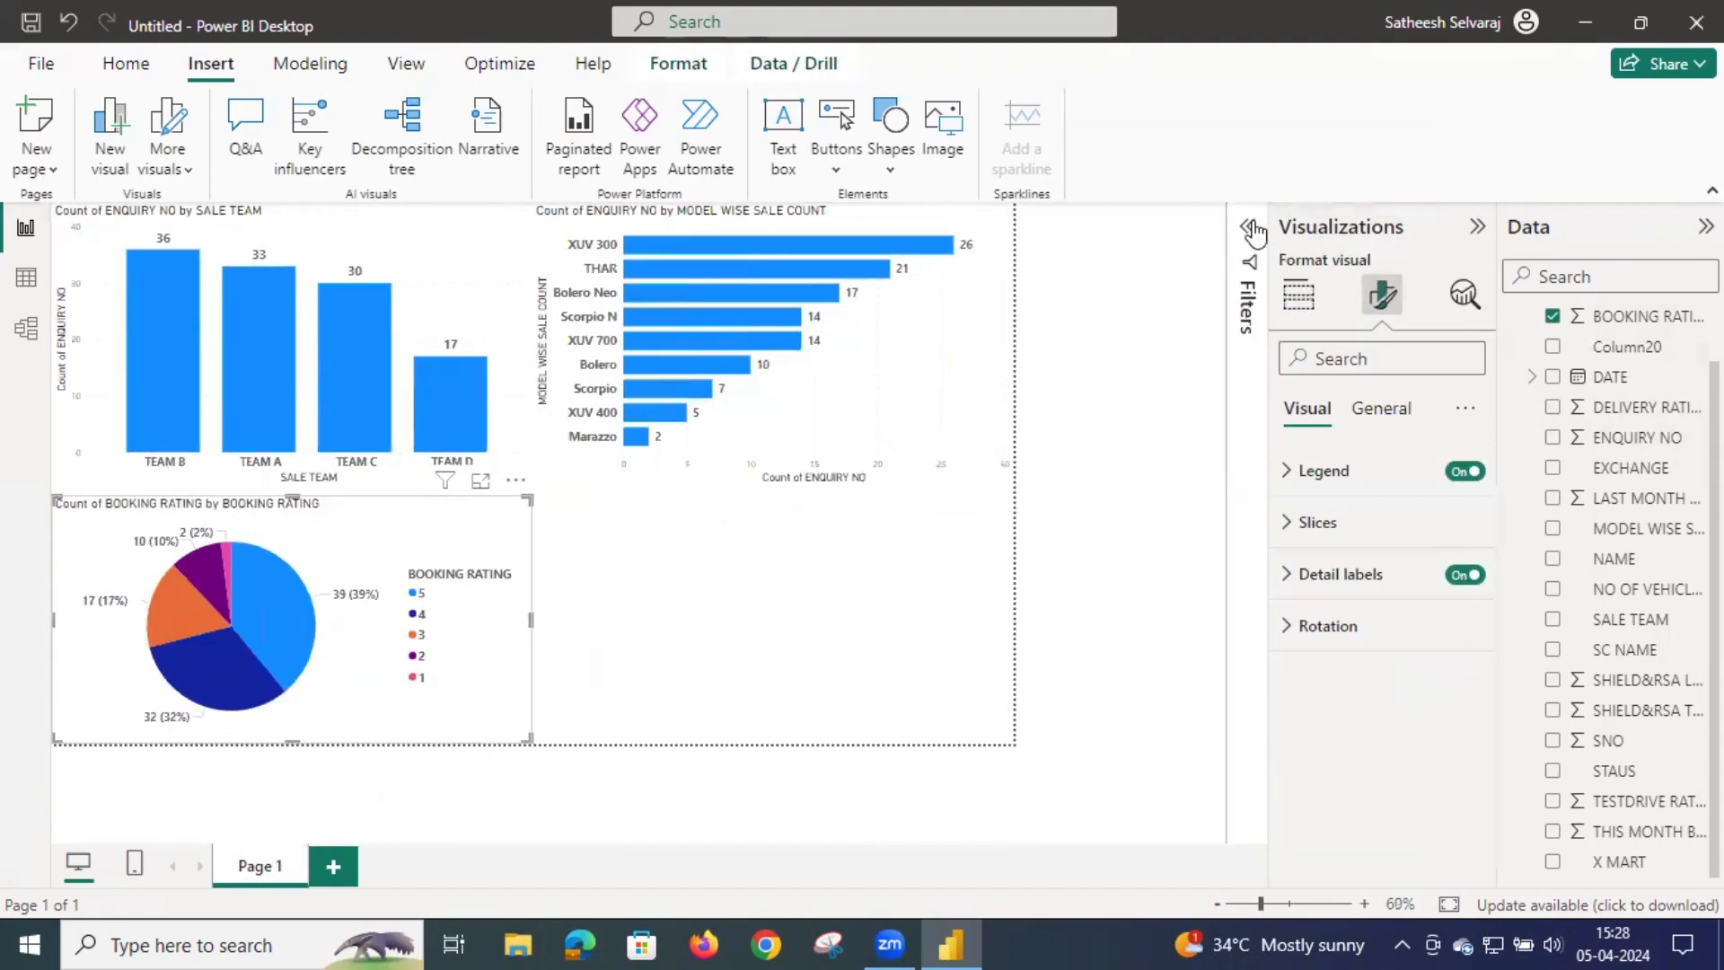
click(1299, 295)
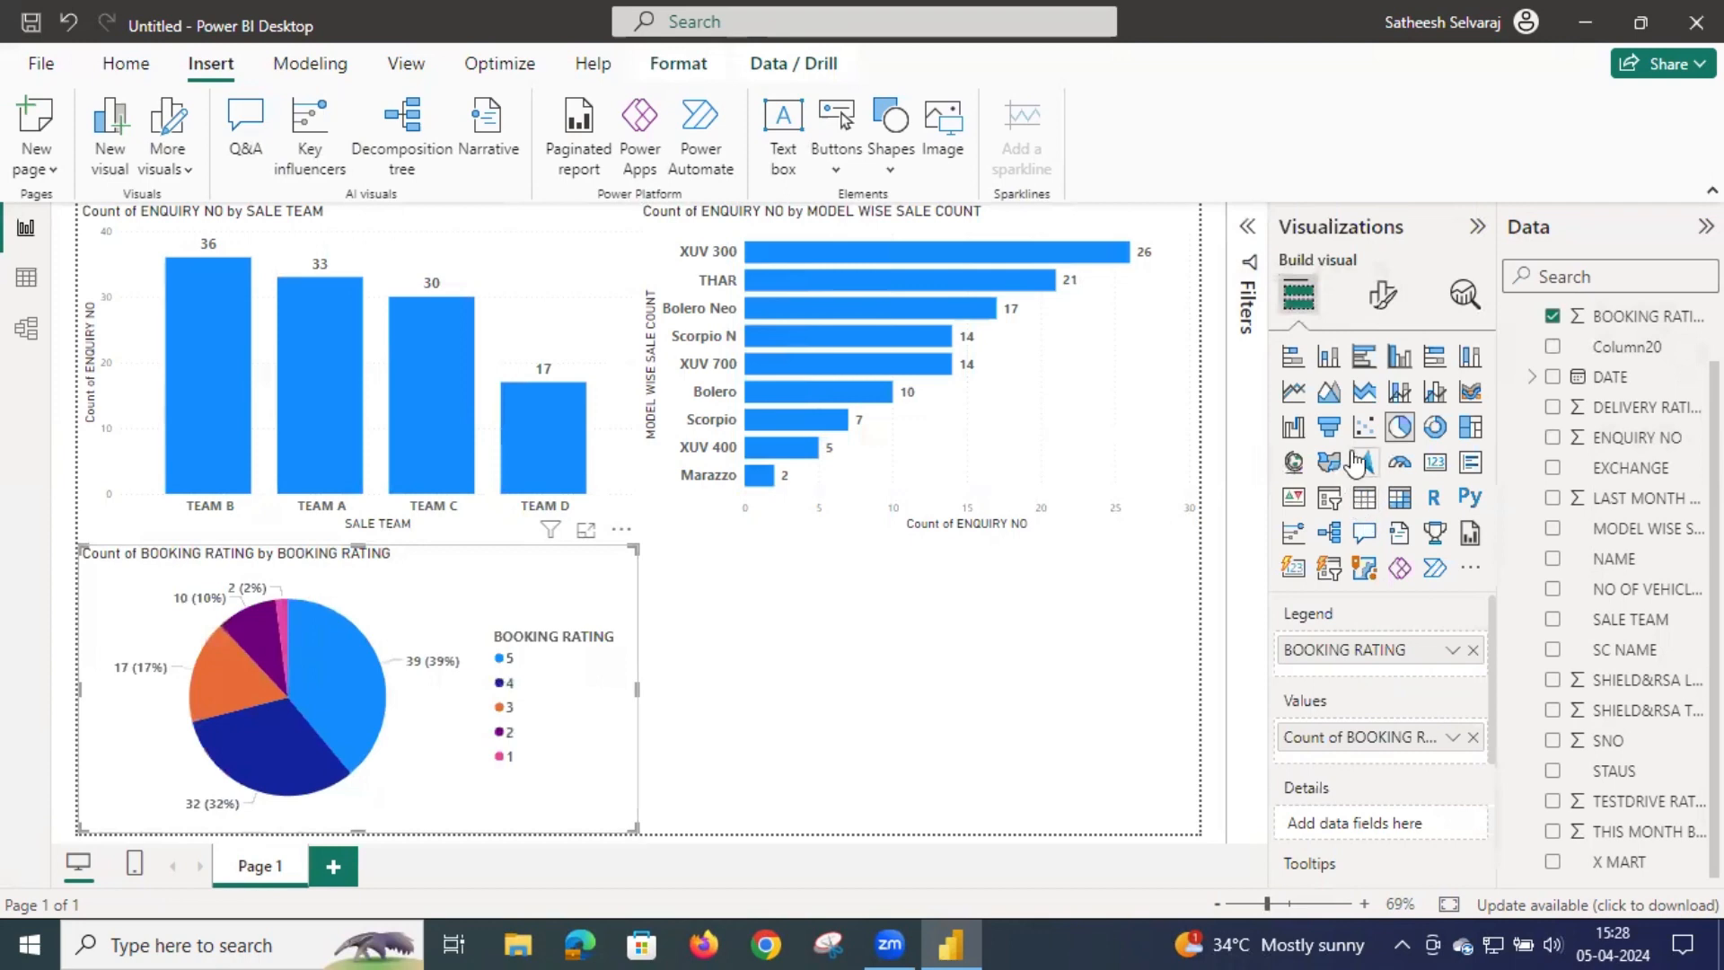
click(1296, 431)
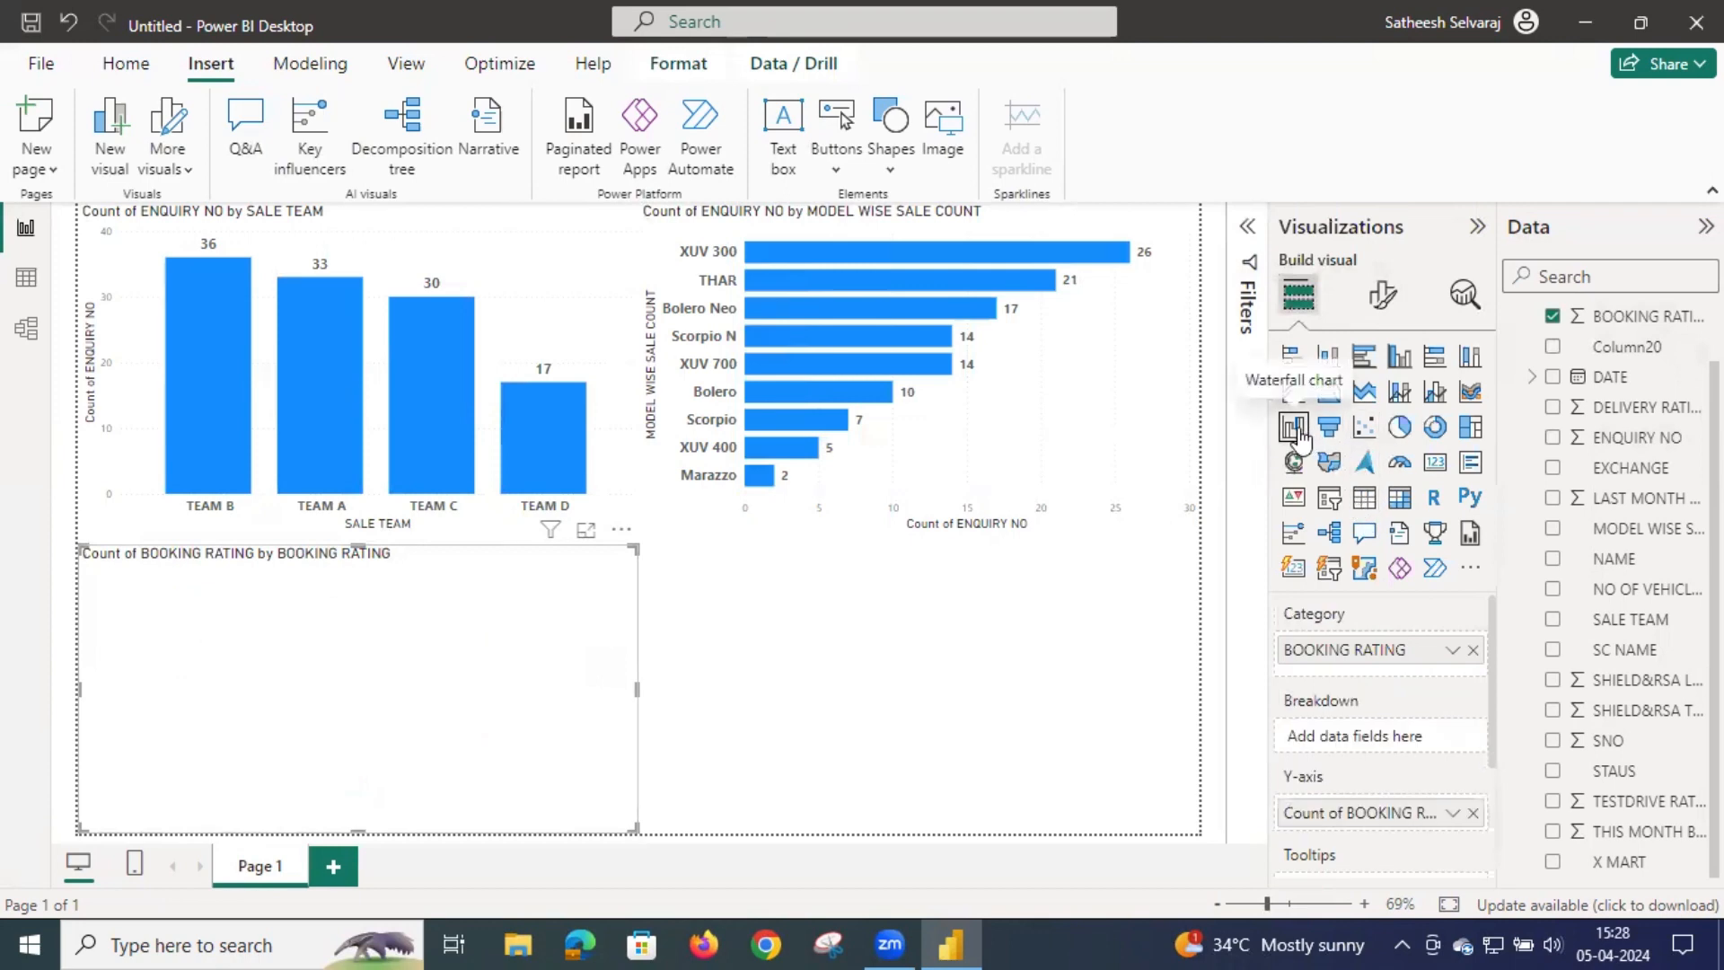
drag(436, 635, 883, 635)
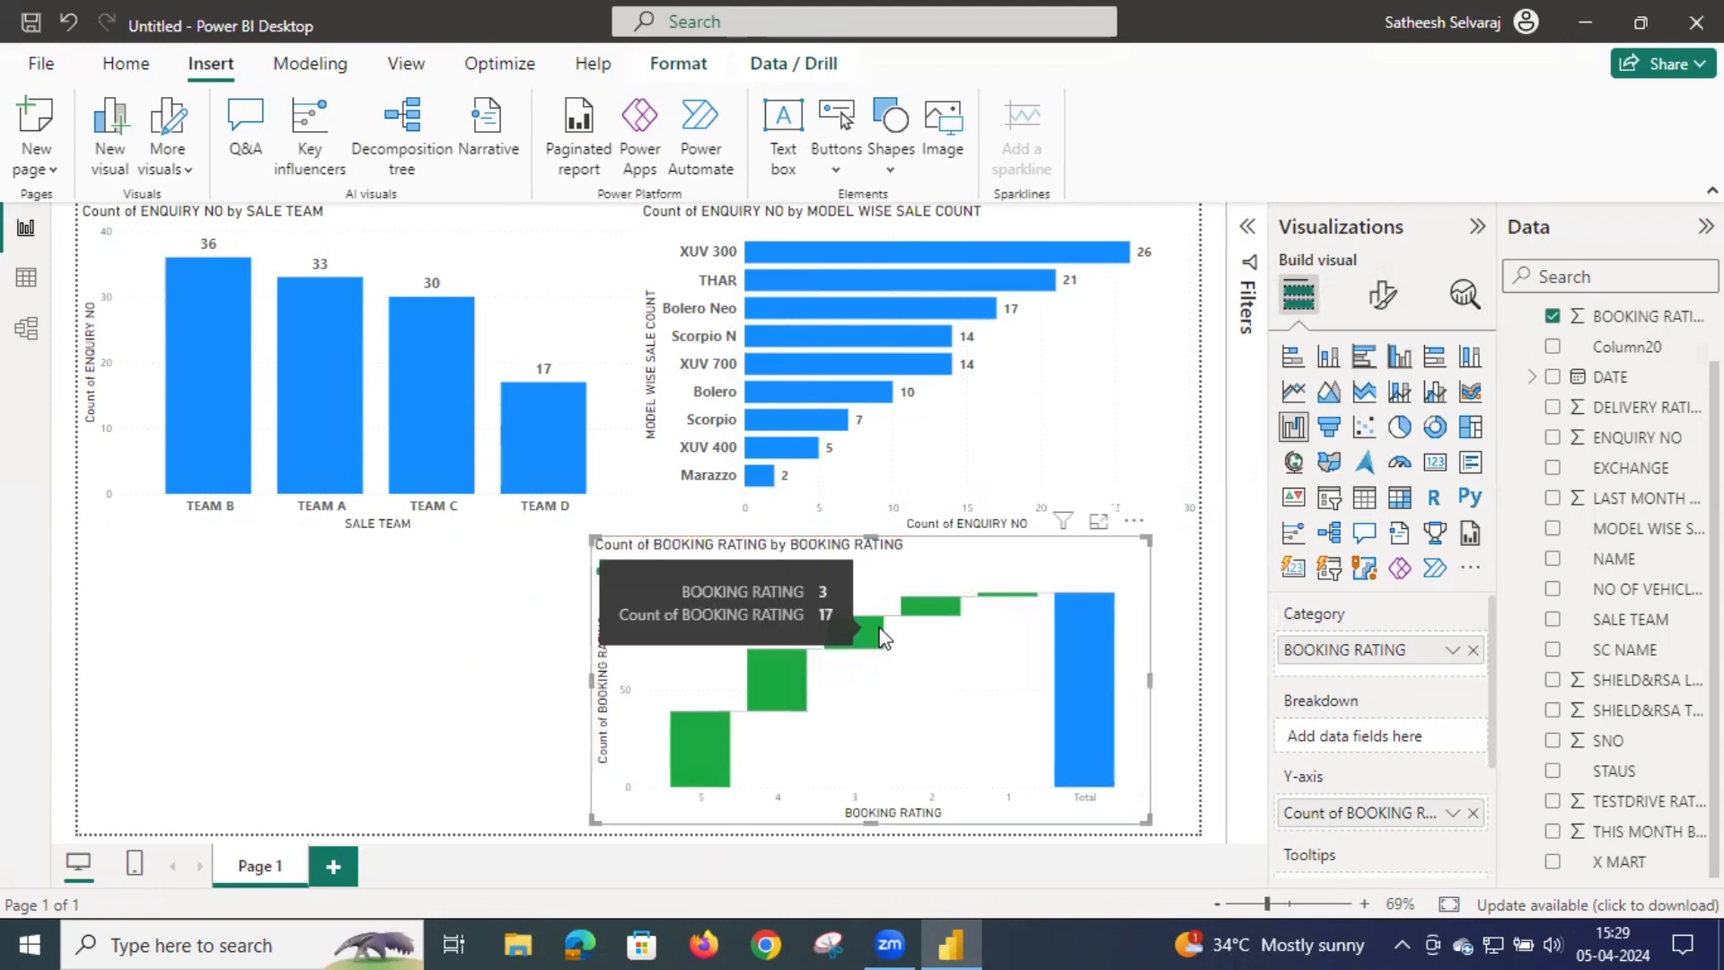
key(ctrl+z)
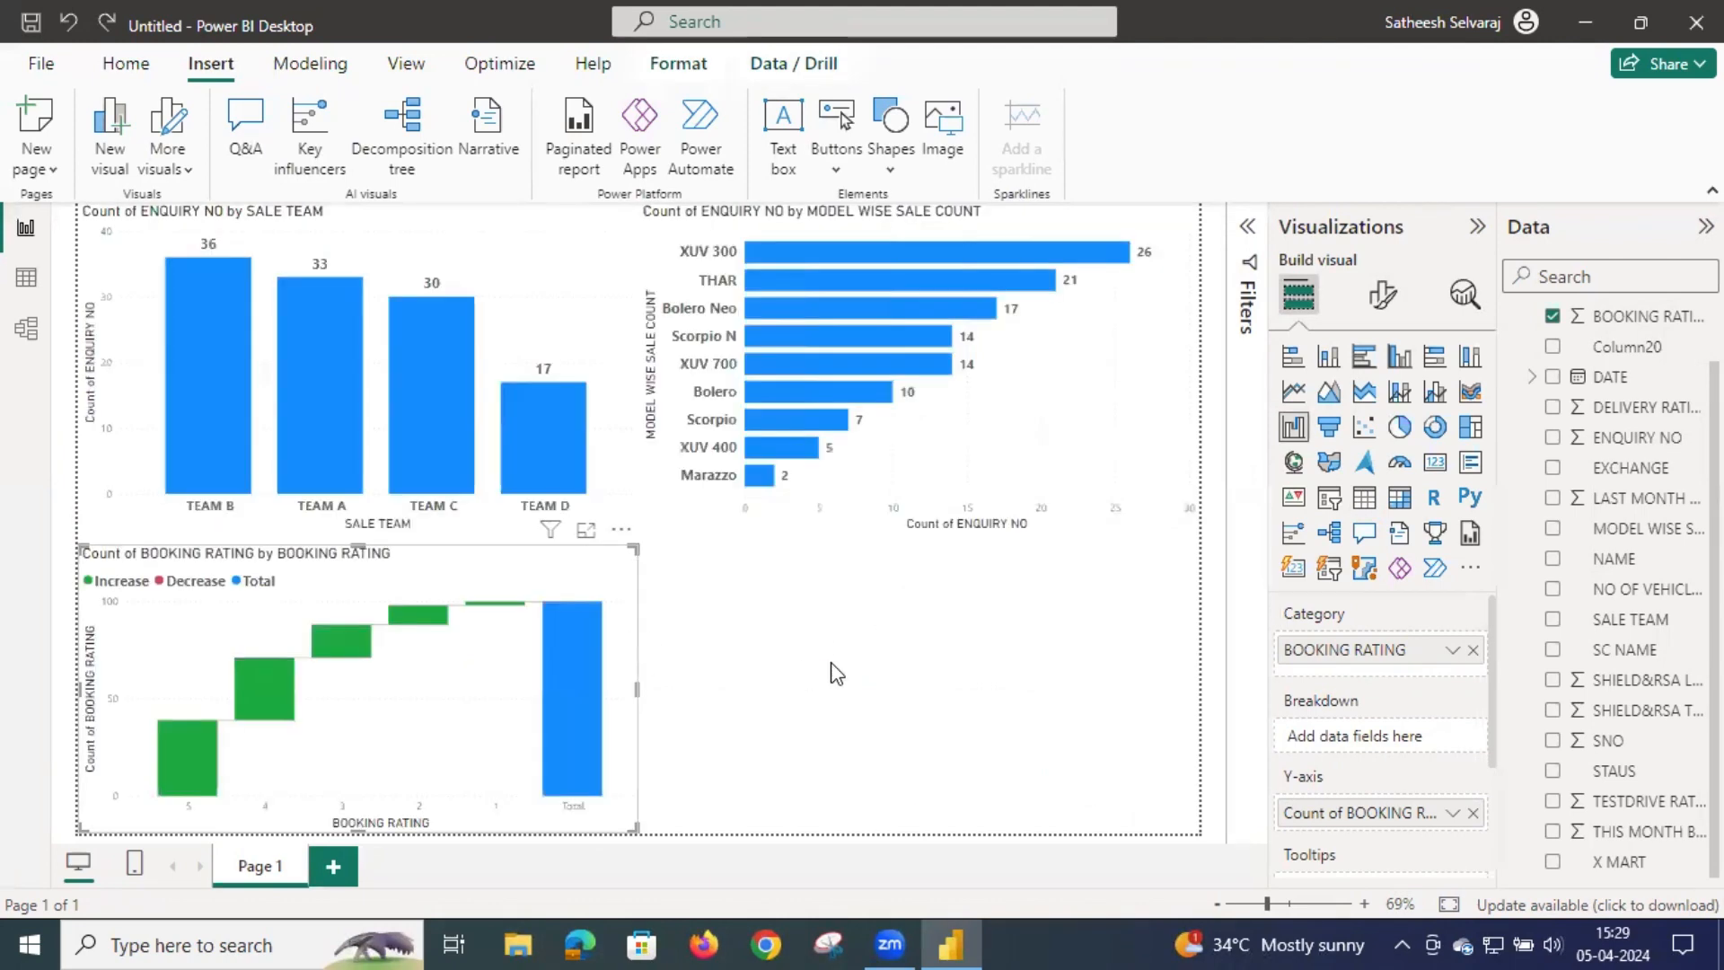
click(836, 674)
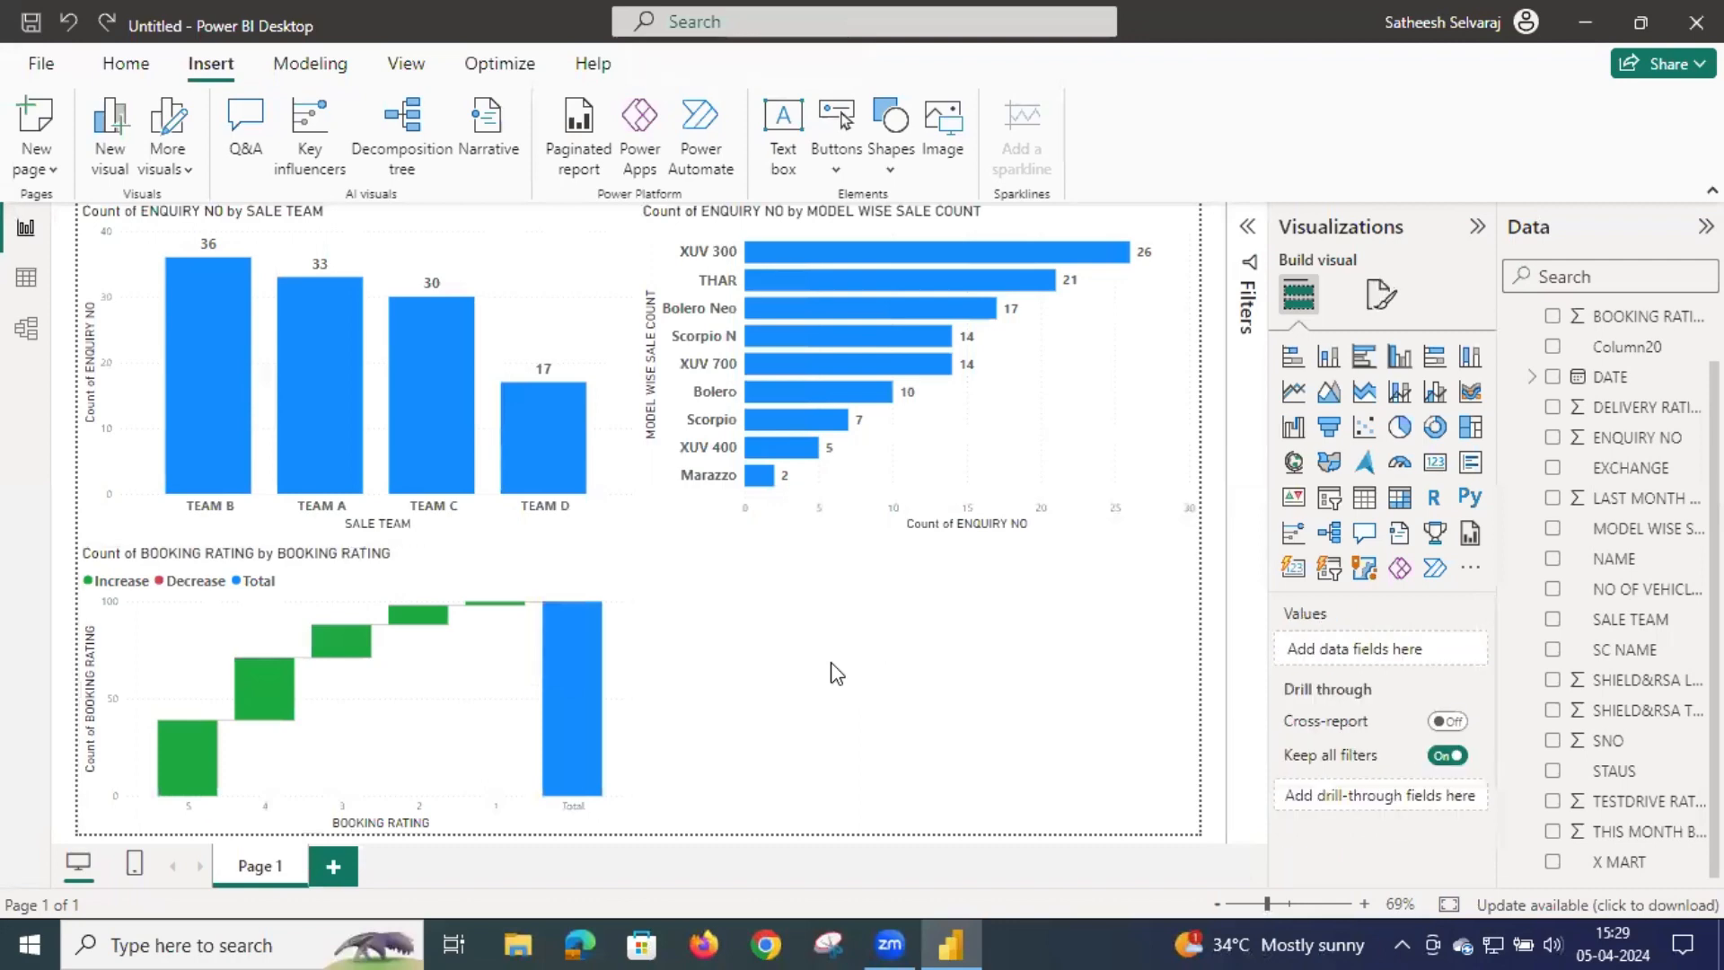
key(ctrl+z)
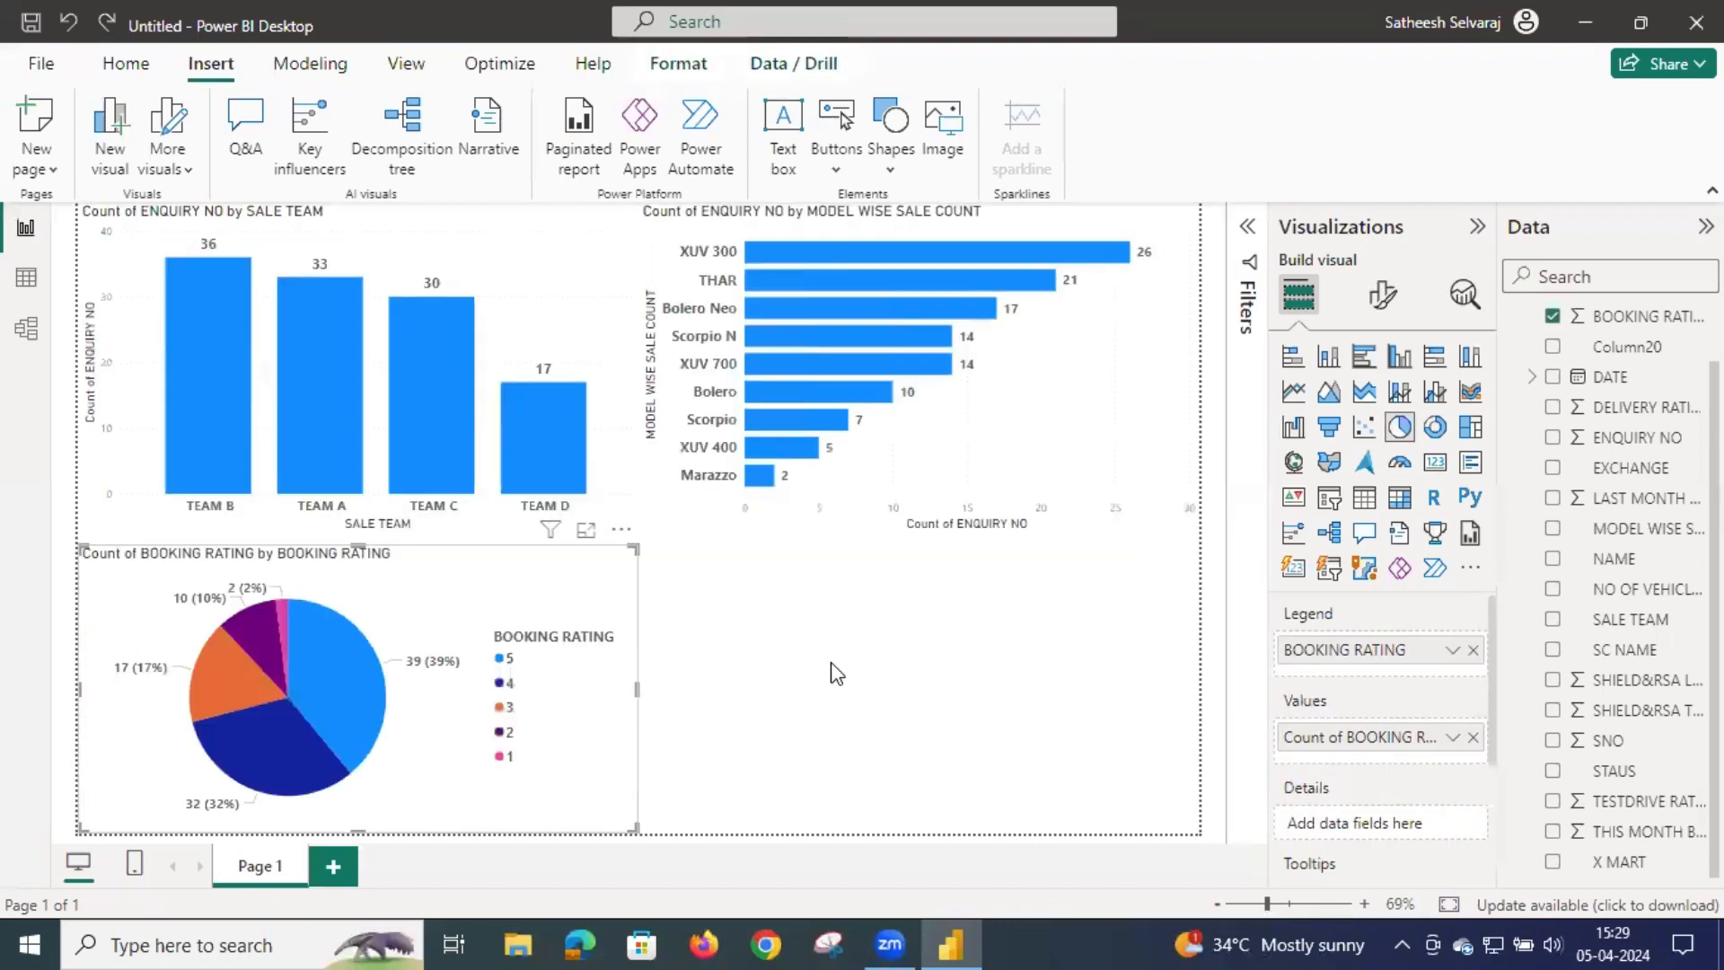
Step: Insert a waterfall chart in the empty area beside the pie chart, with STAUS as category and the count of STAUS on the Y-axis
click(837, 673)
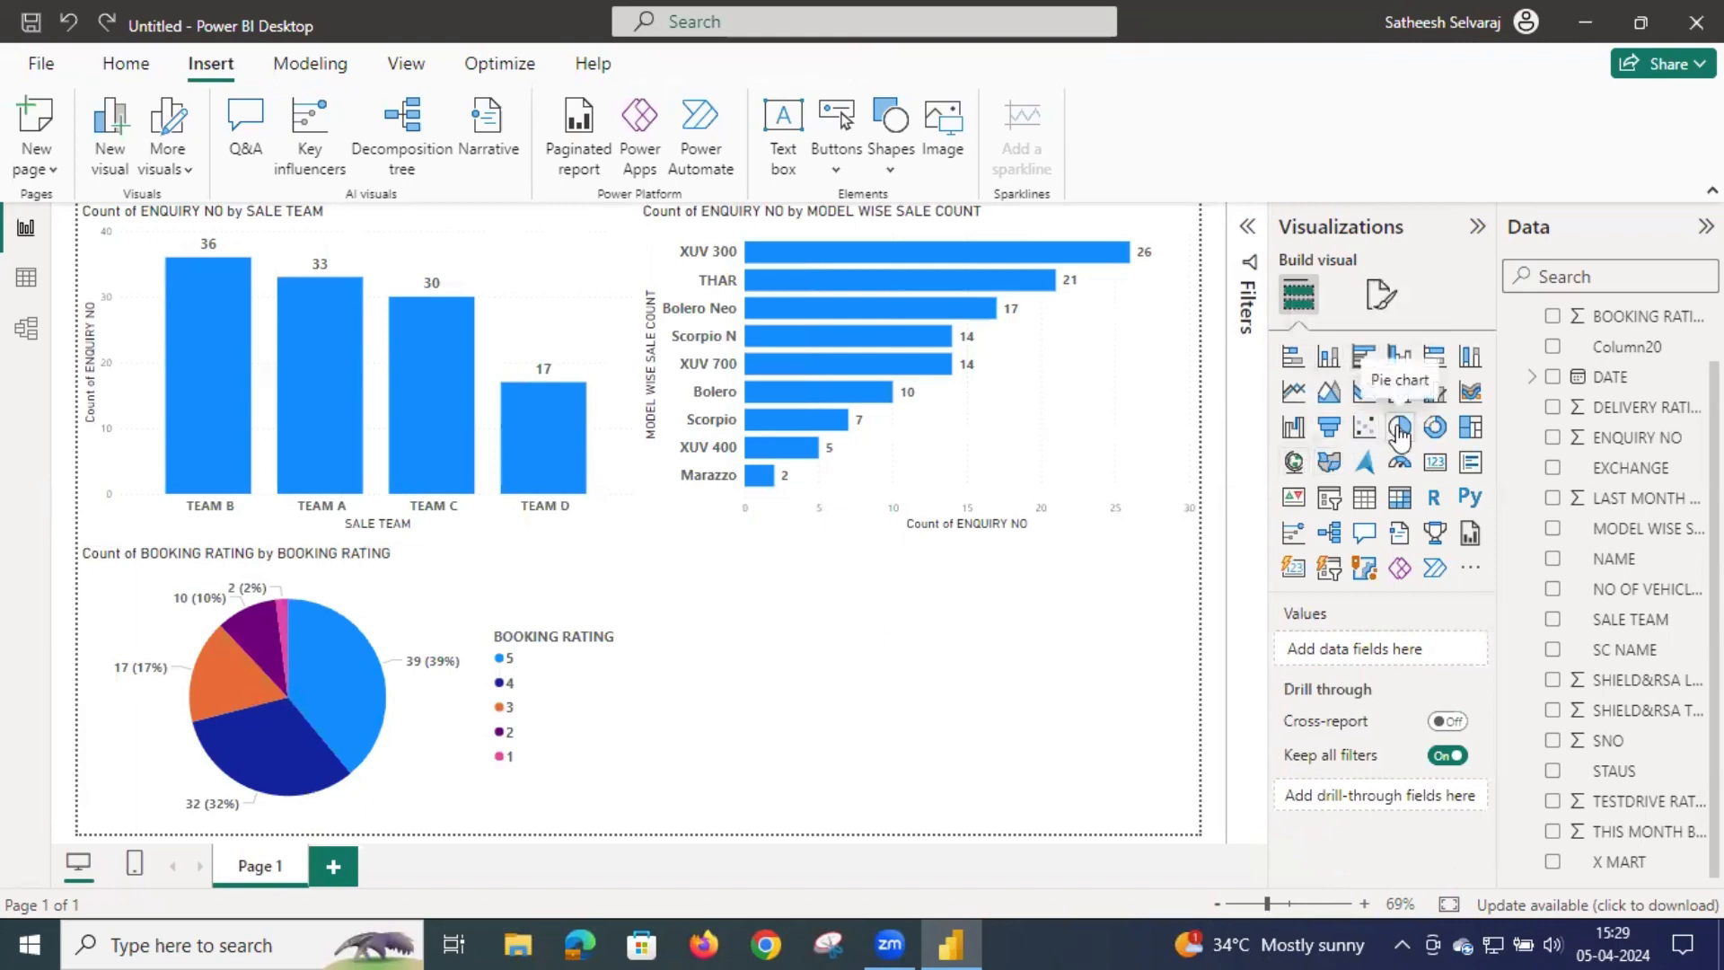
click(1293, 429)
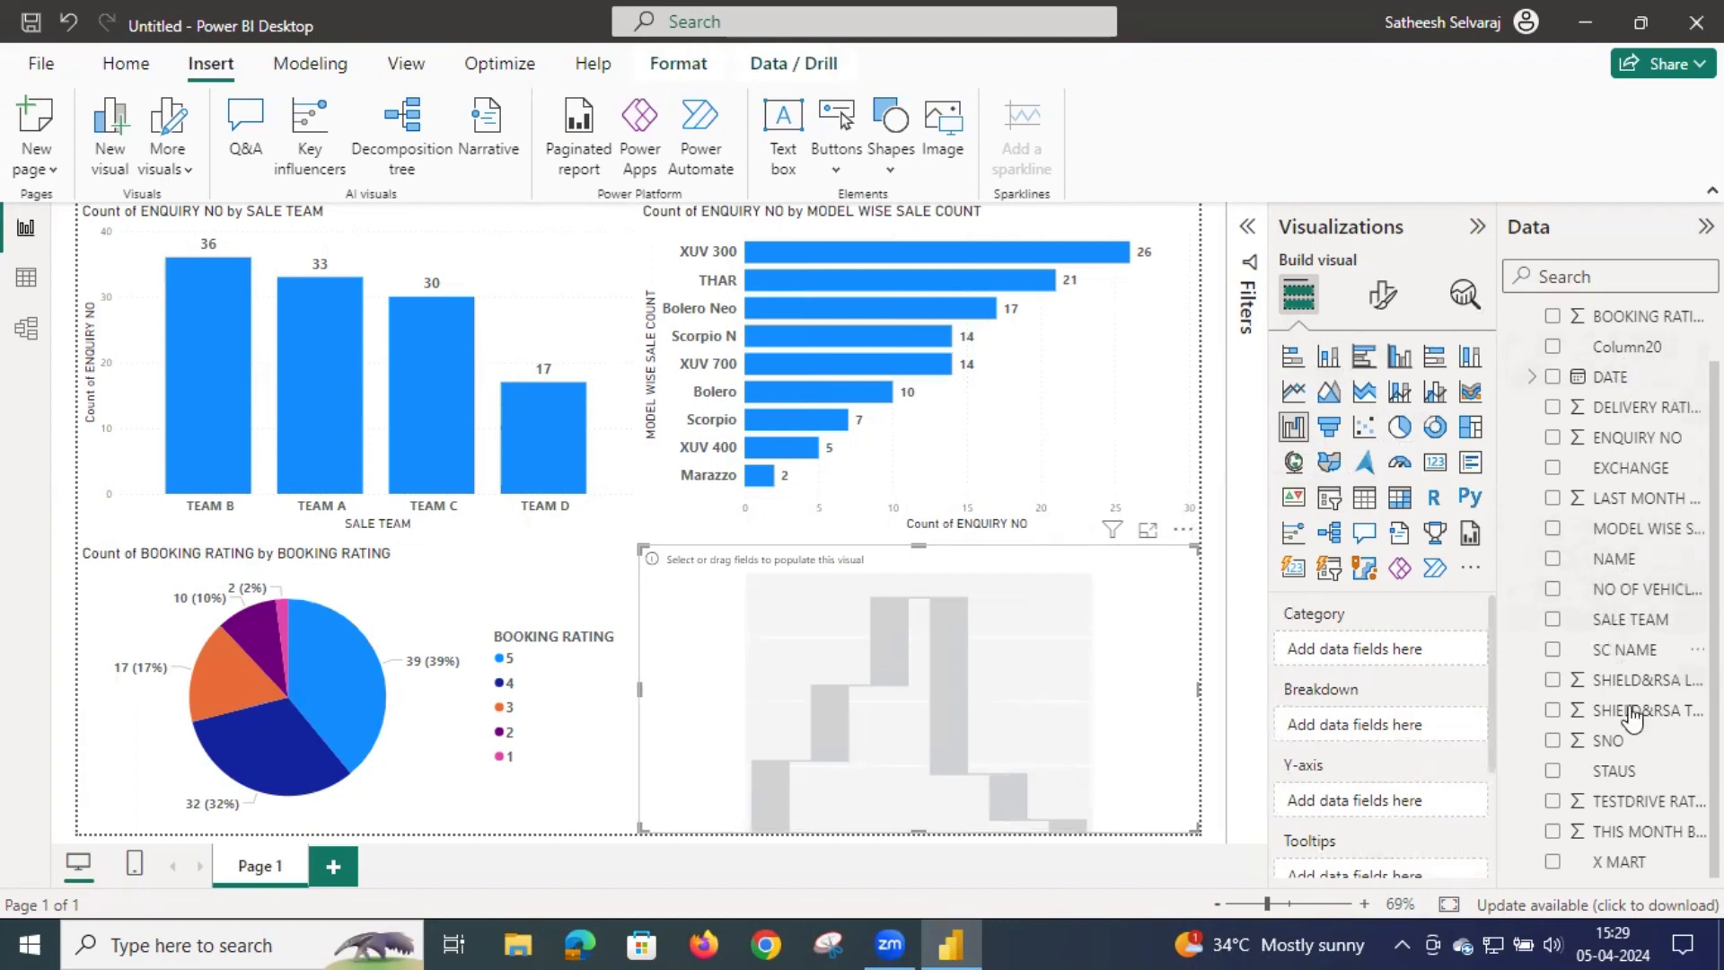
drag(1621, 773, 791, 752)
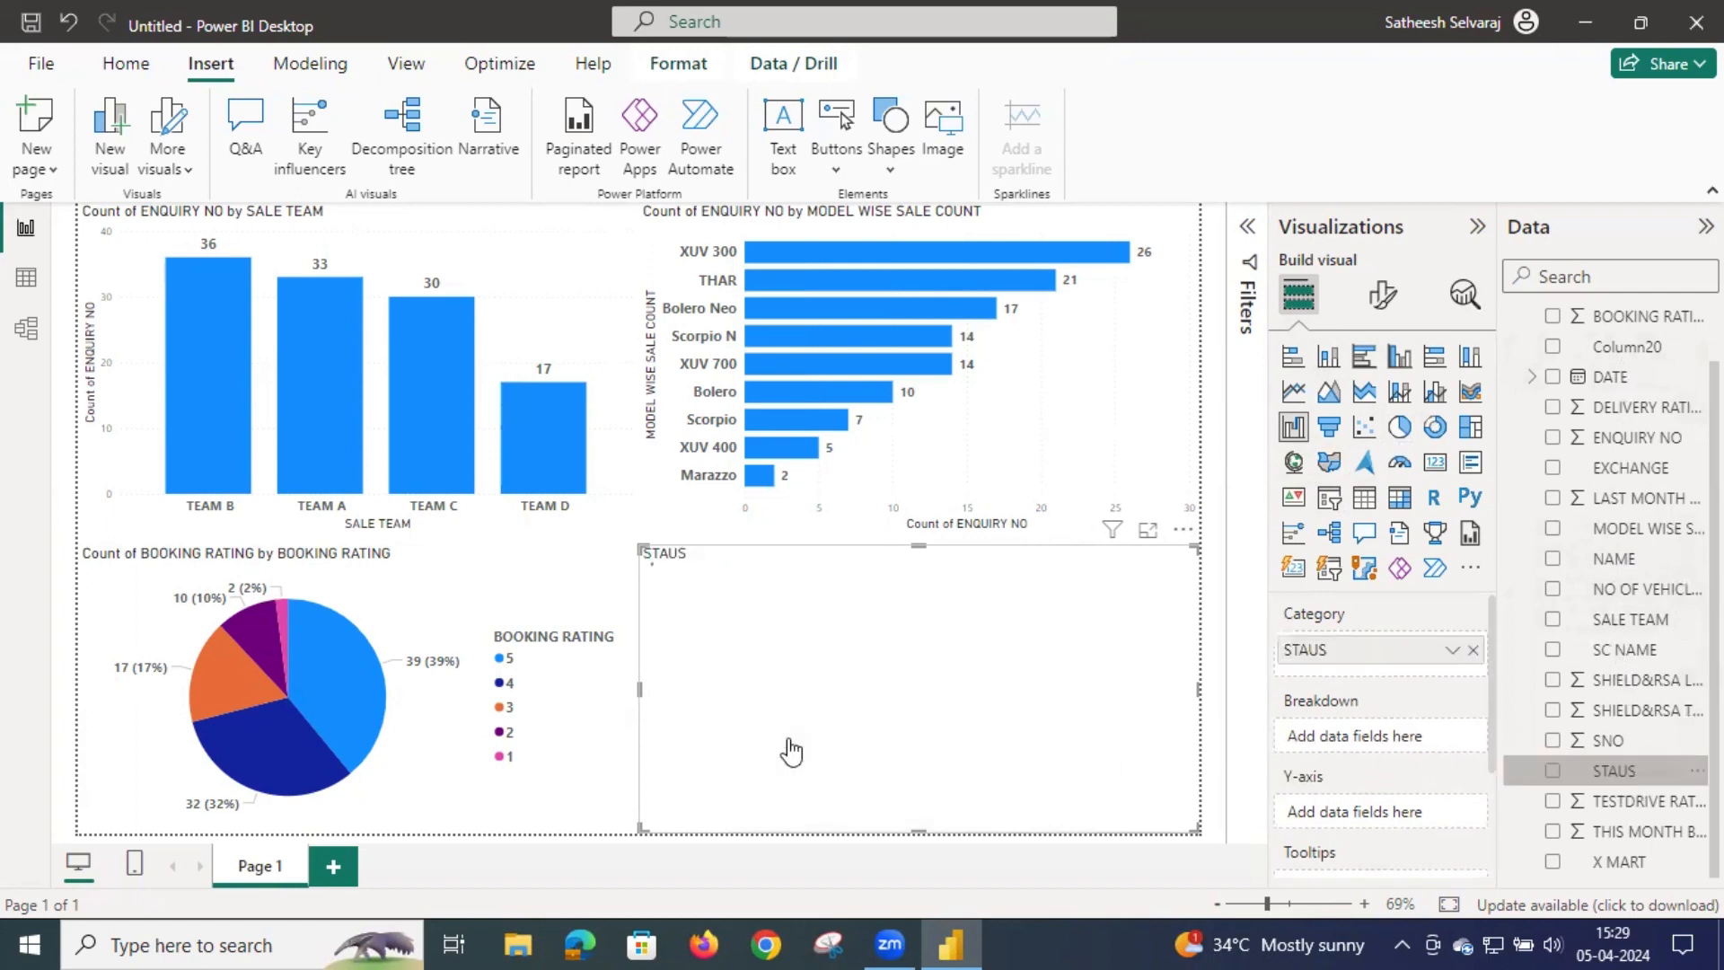
drag(1608, 771, 1365, 812)
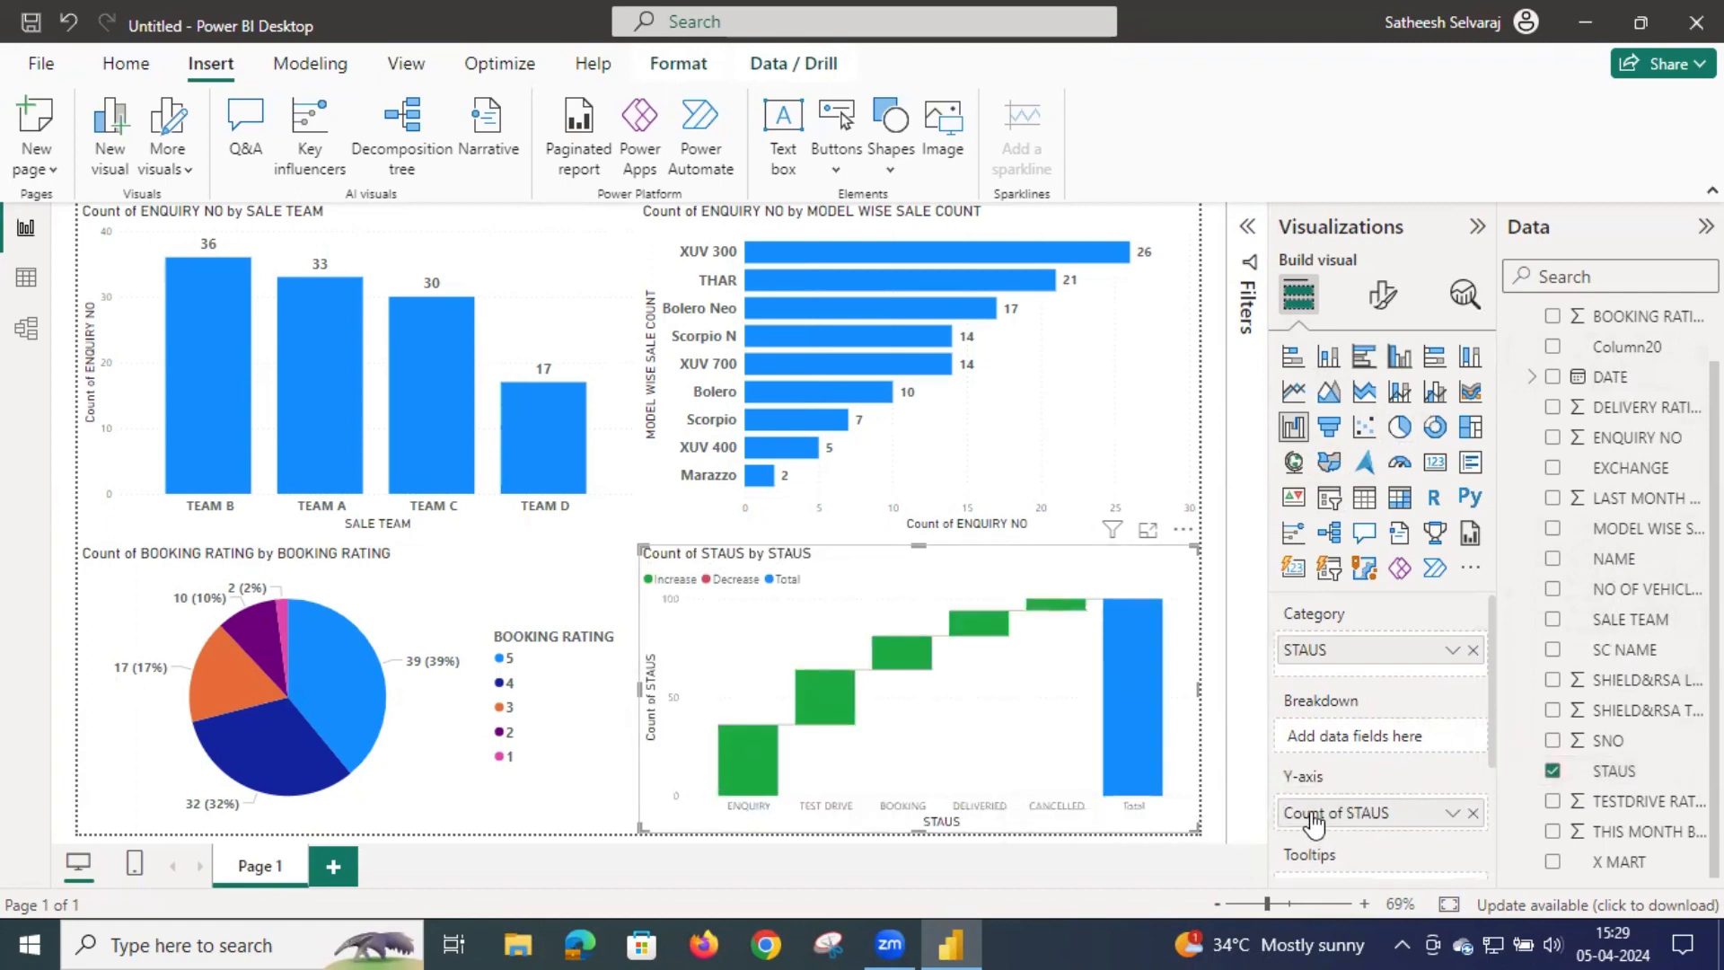
click(1452, 812)
click(1517, 742)
Step: Turn on the waterfall chart's data labels and make their values bold with a font size of 11
click(1377, 291)
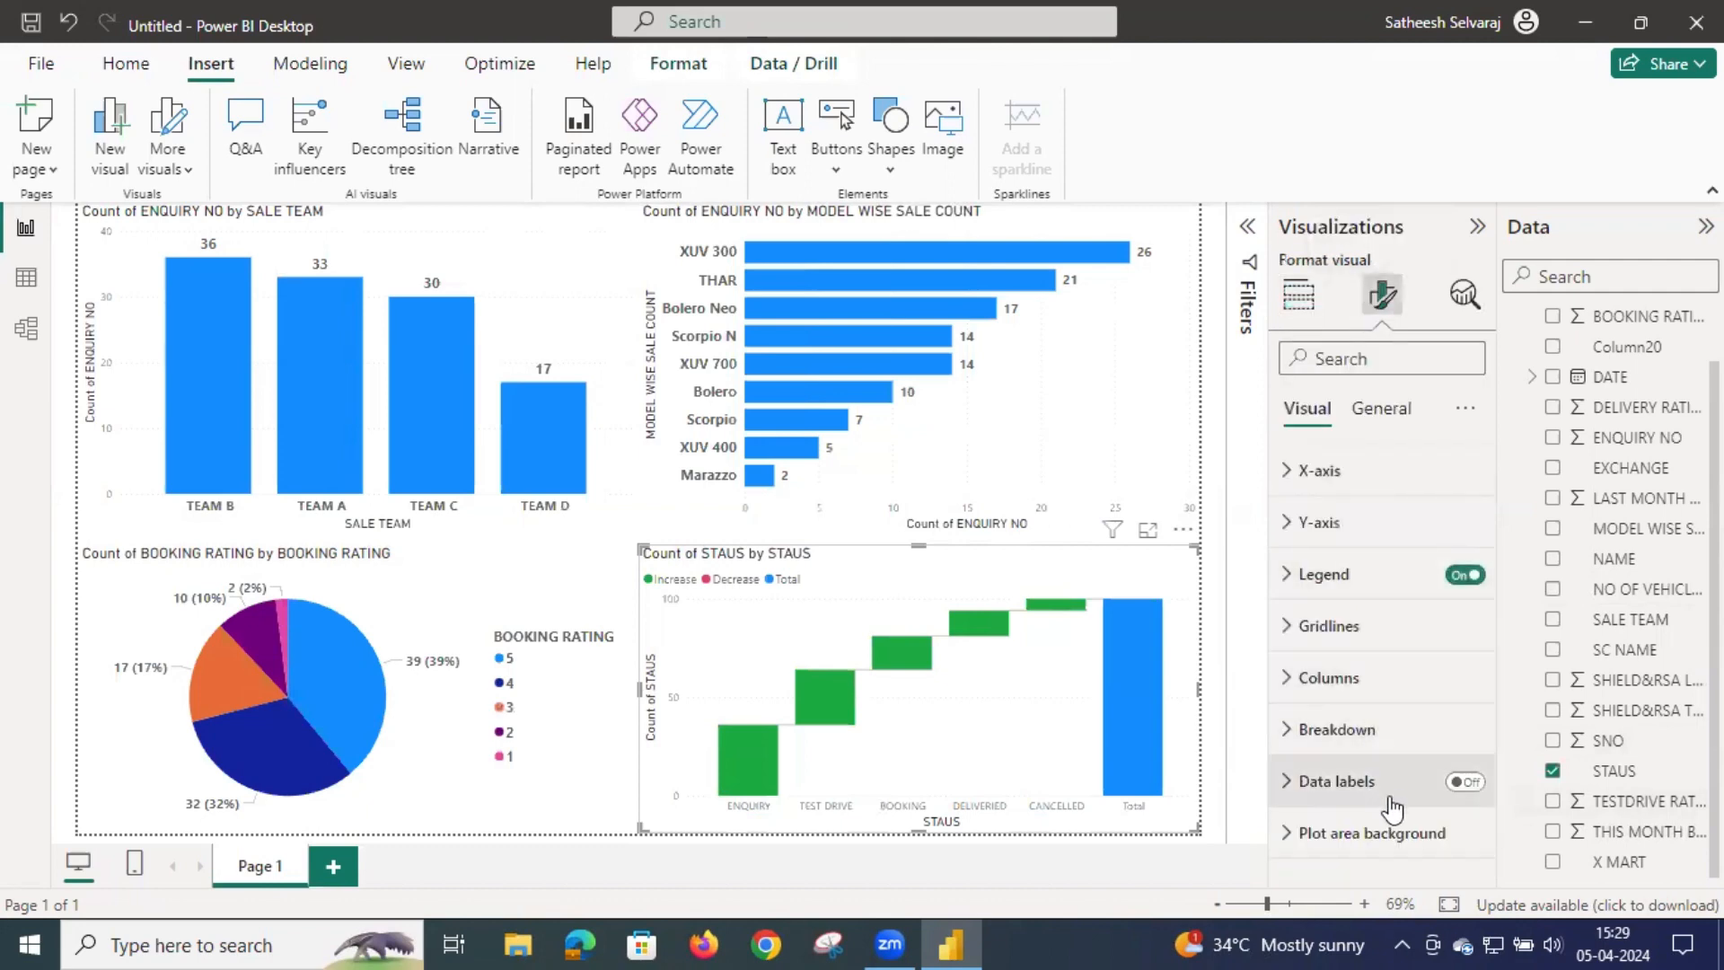
click(1466, 783)
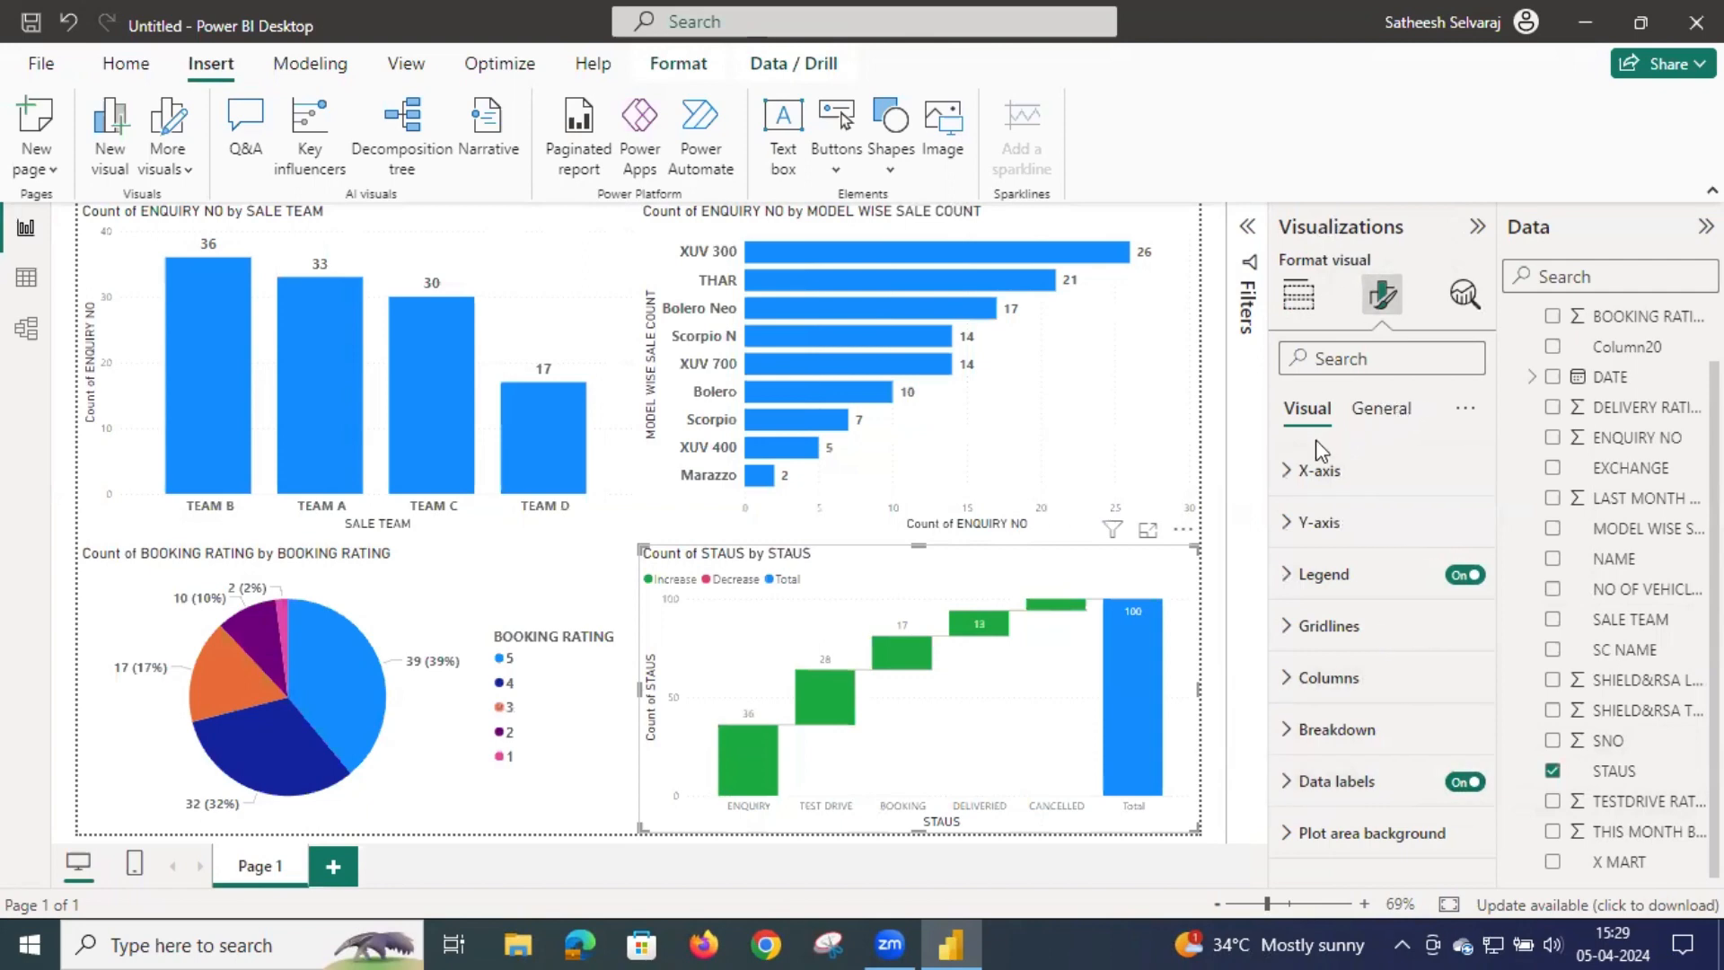
click(1291, 790)
scroll(1339, 723, down, 5)
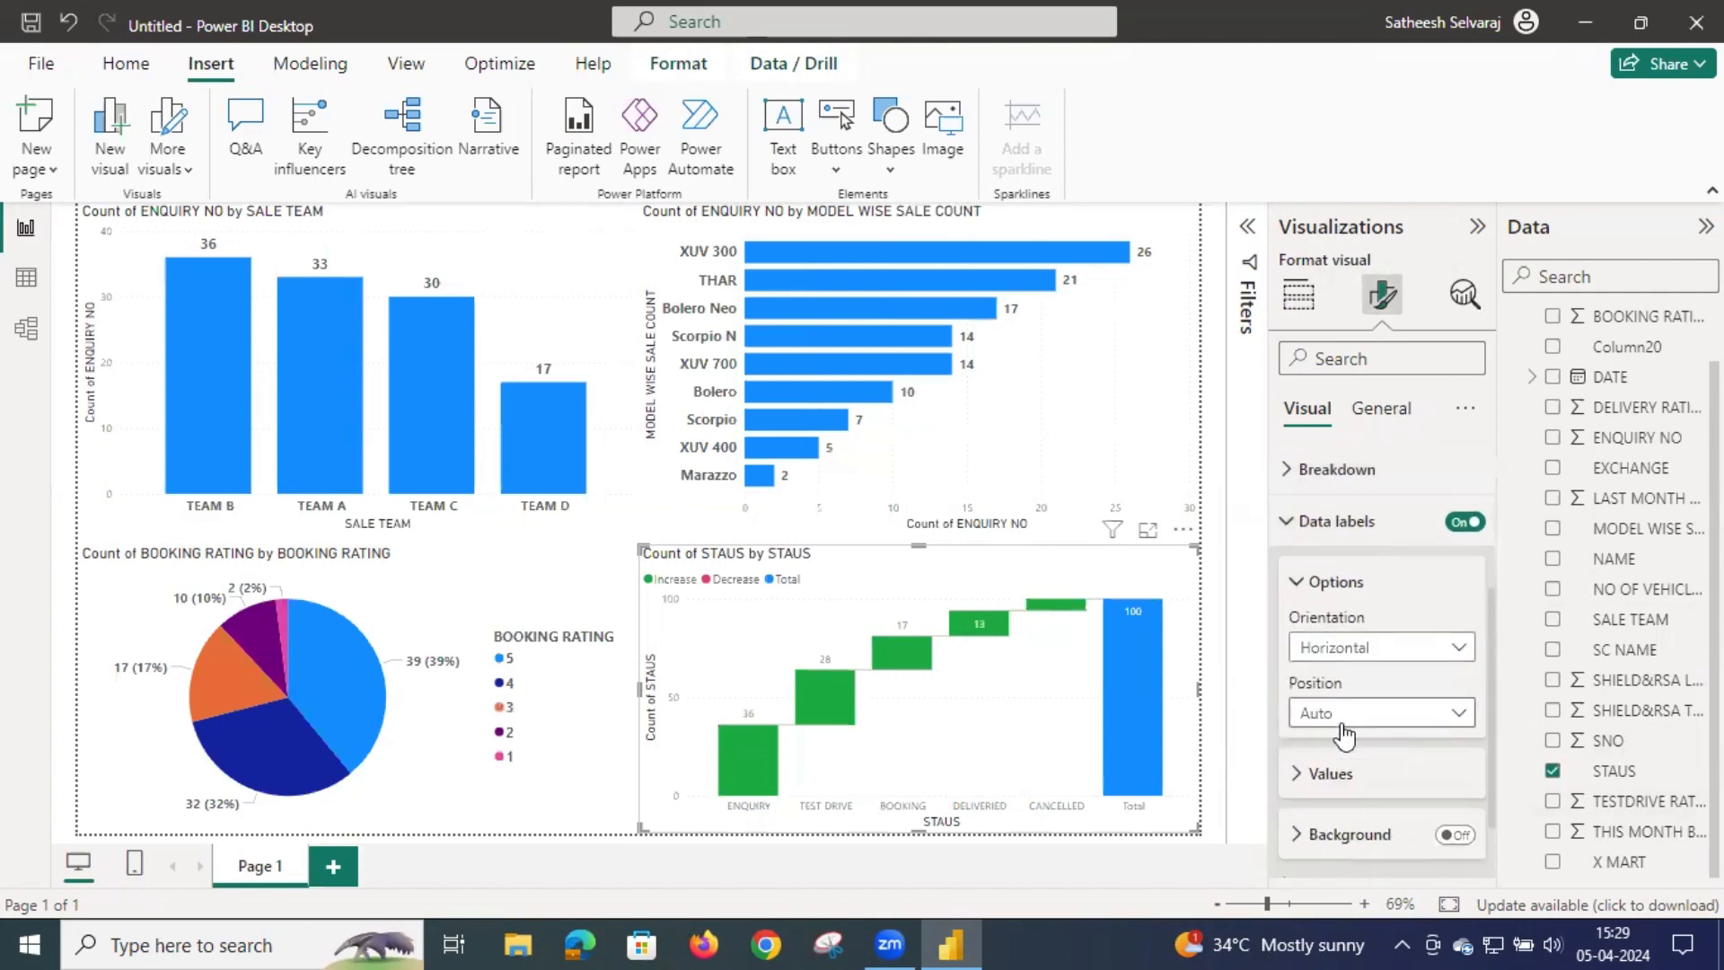
click(1305, 696)
scroll(1351, 678, down, 2)
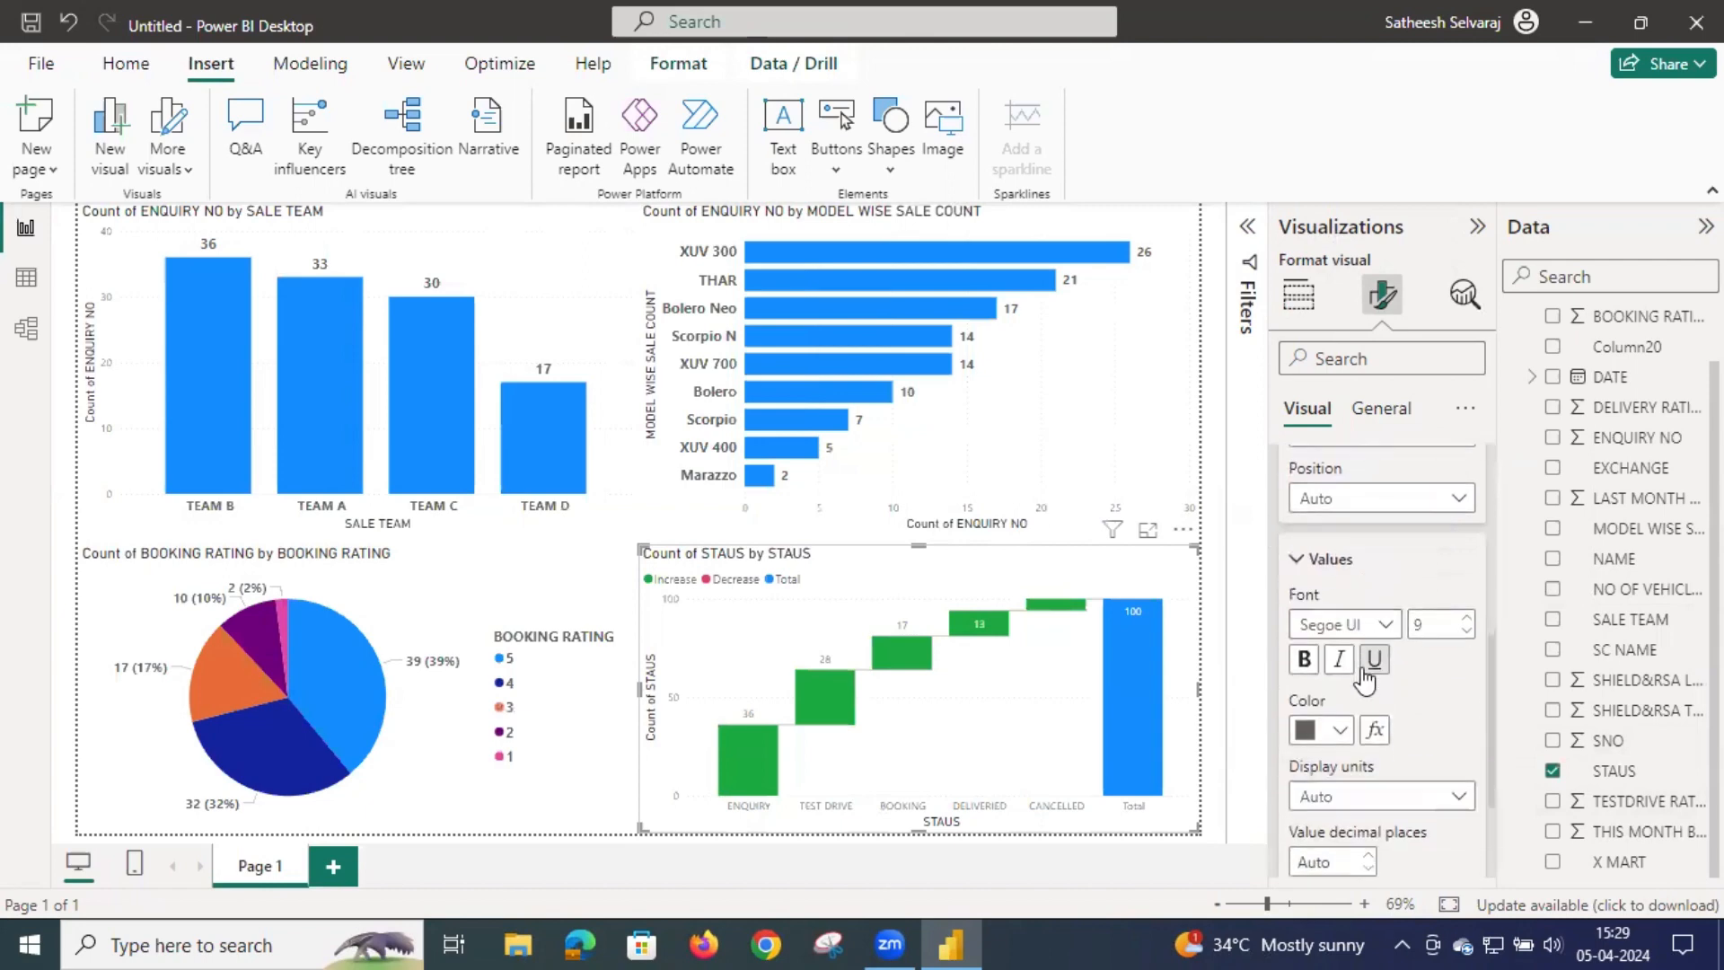
click(1303, 660)
click(1465, 618)
click(1466, 617)
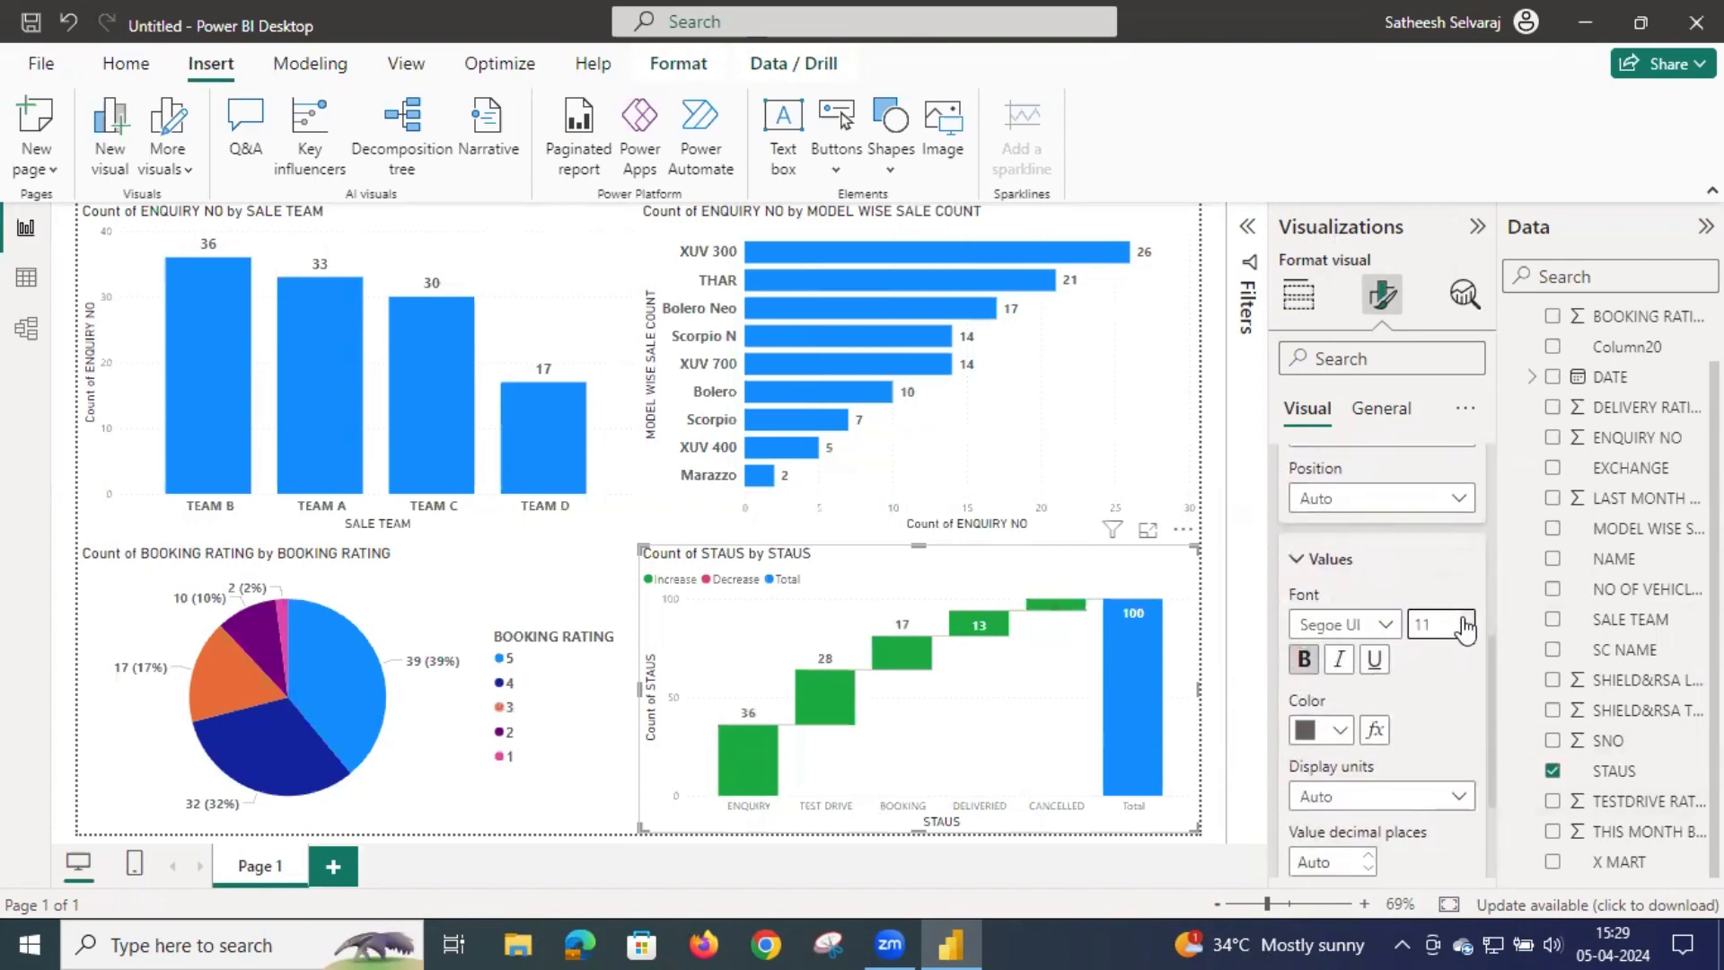
click(1298, 564)
scroll(1297, 575, up, 5)
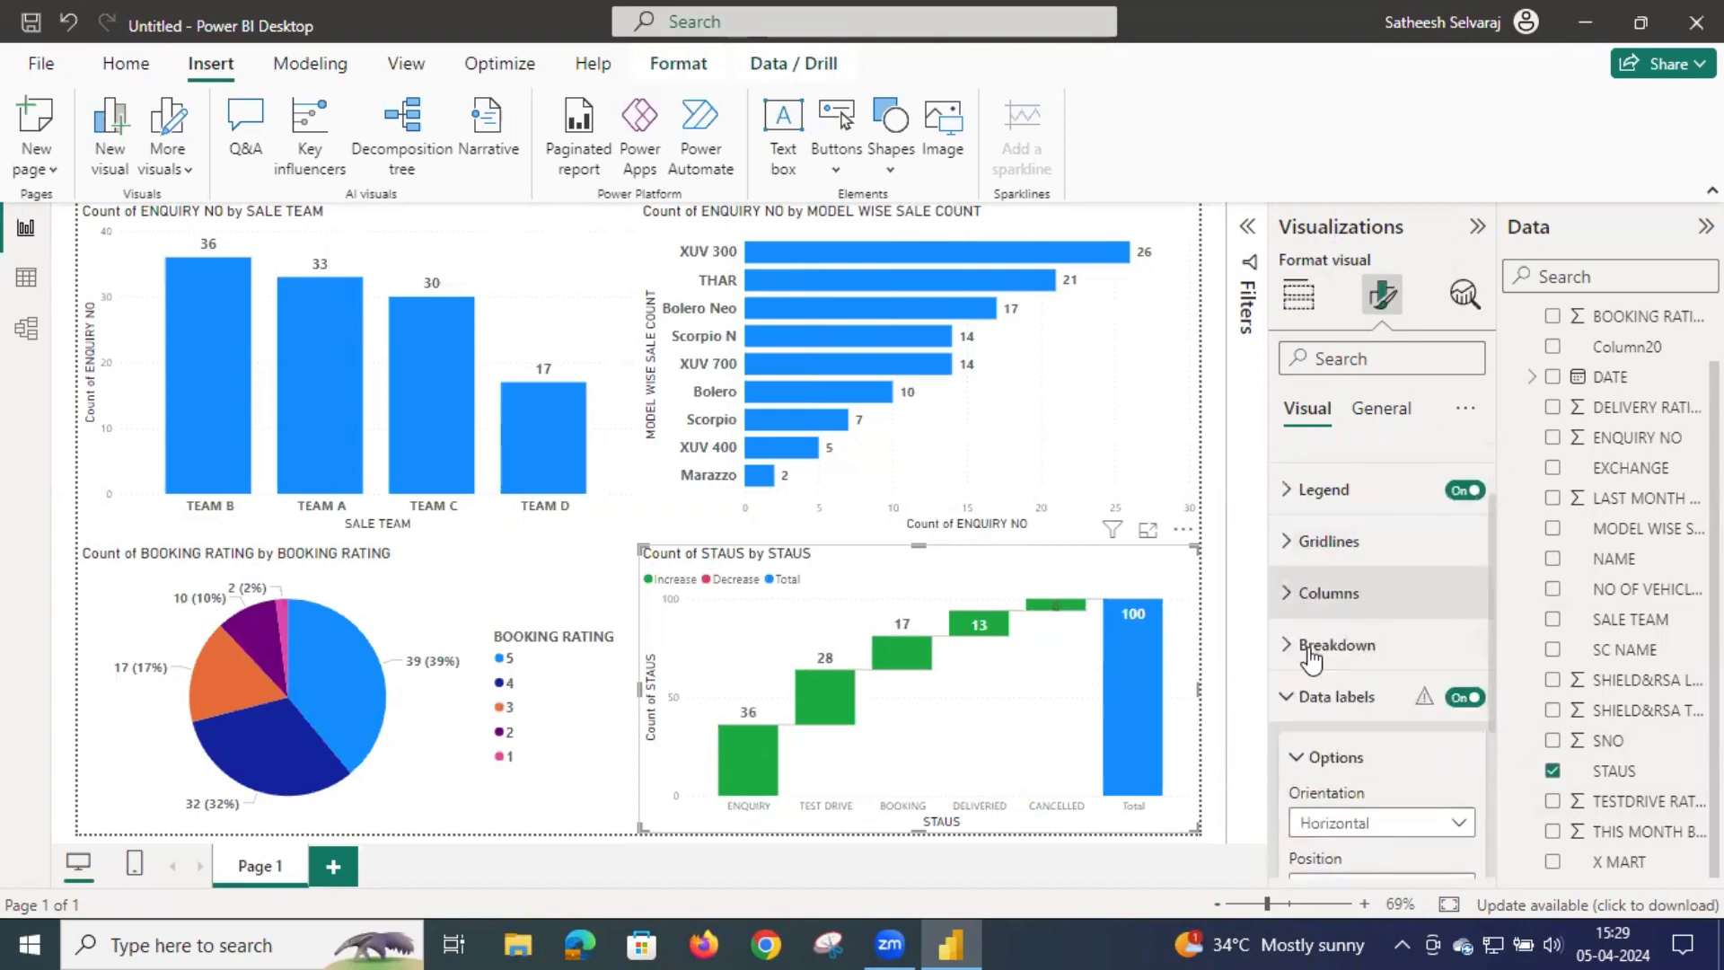
click(1291, 696)
scroll(1298, 682, up, 3)
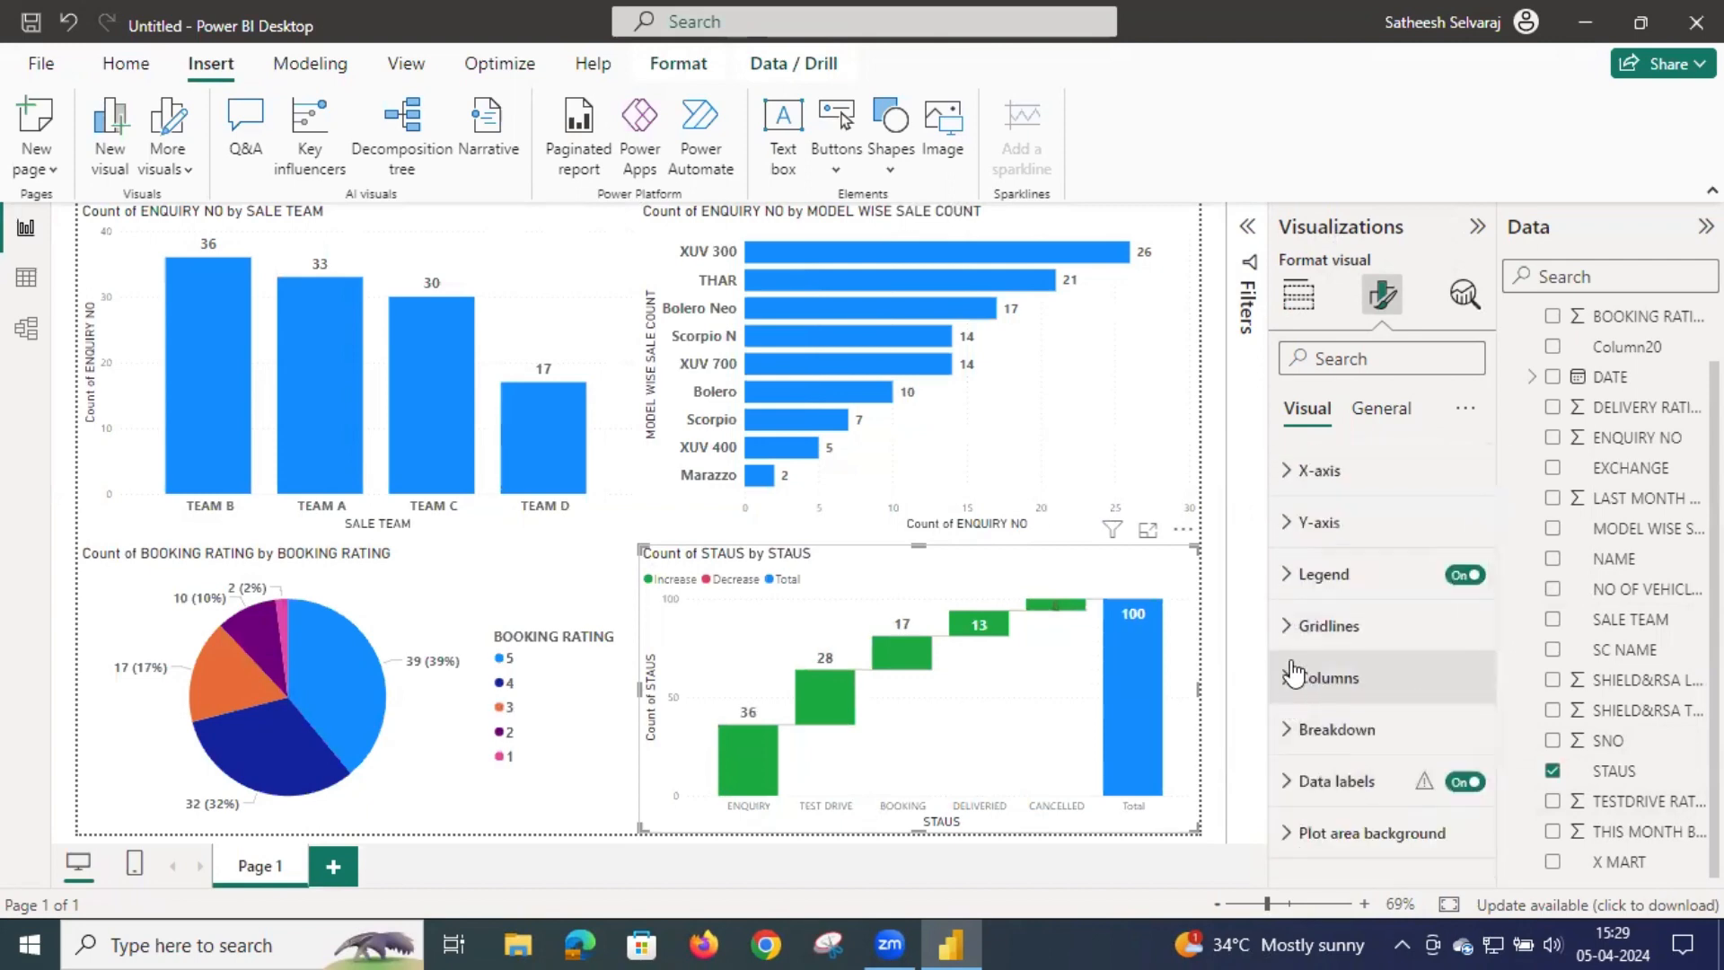
Step: Make the waterfall chart's X-axis values bold with a font size of 10
click(1287, 476)
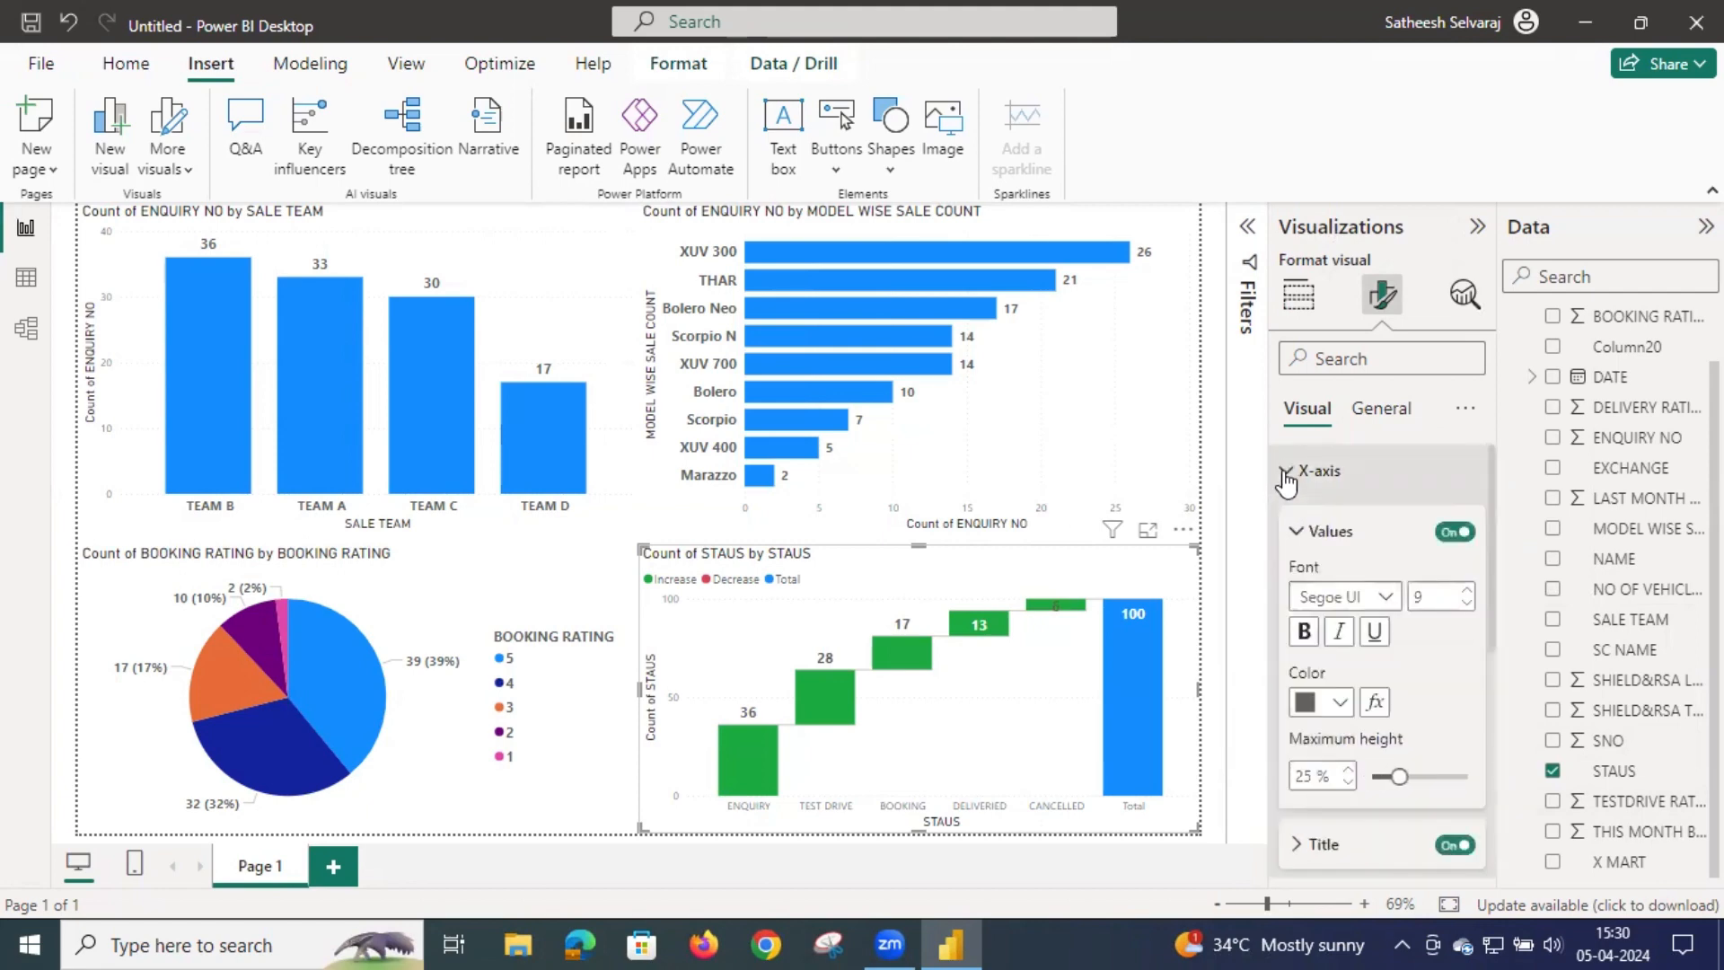
click(1304, 632)
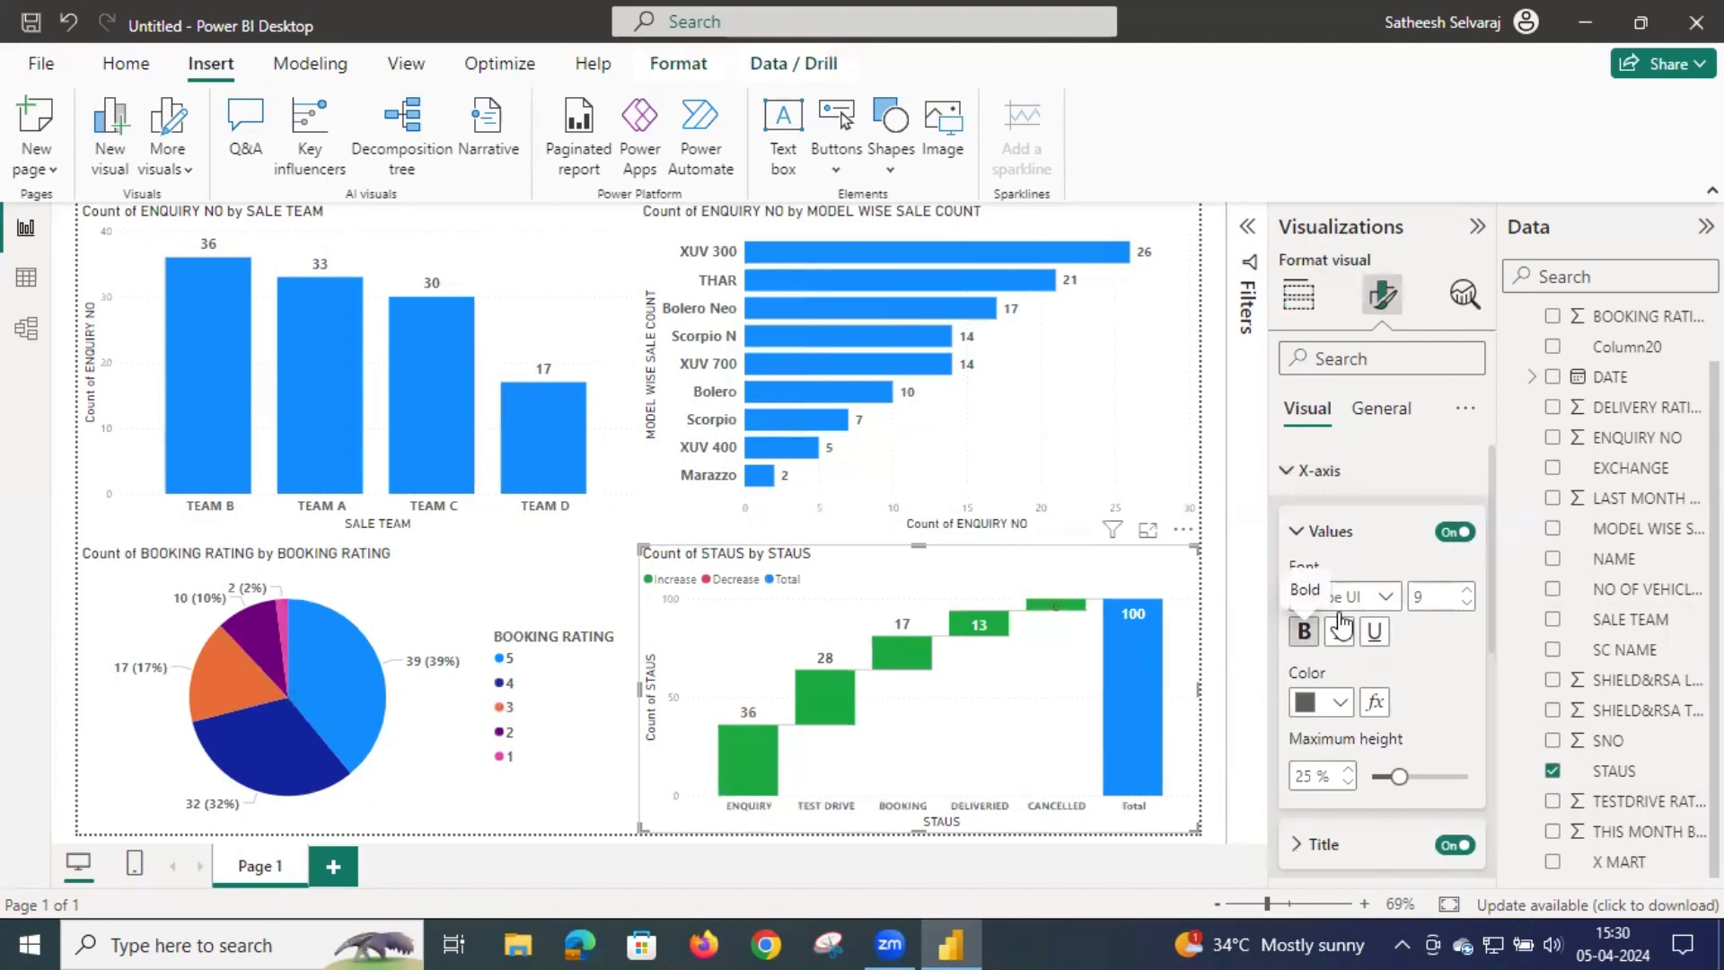
click(1465, 590)
click(1464, 590)
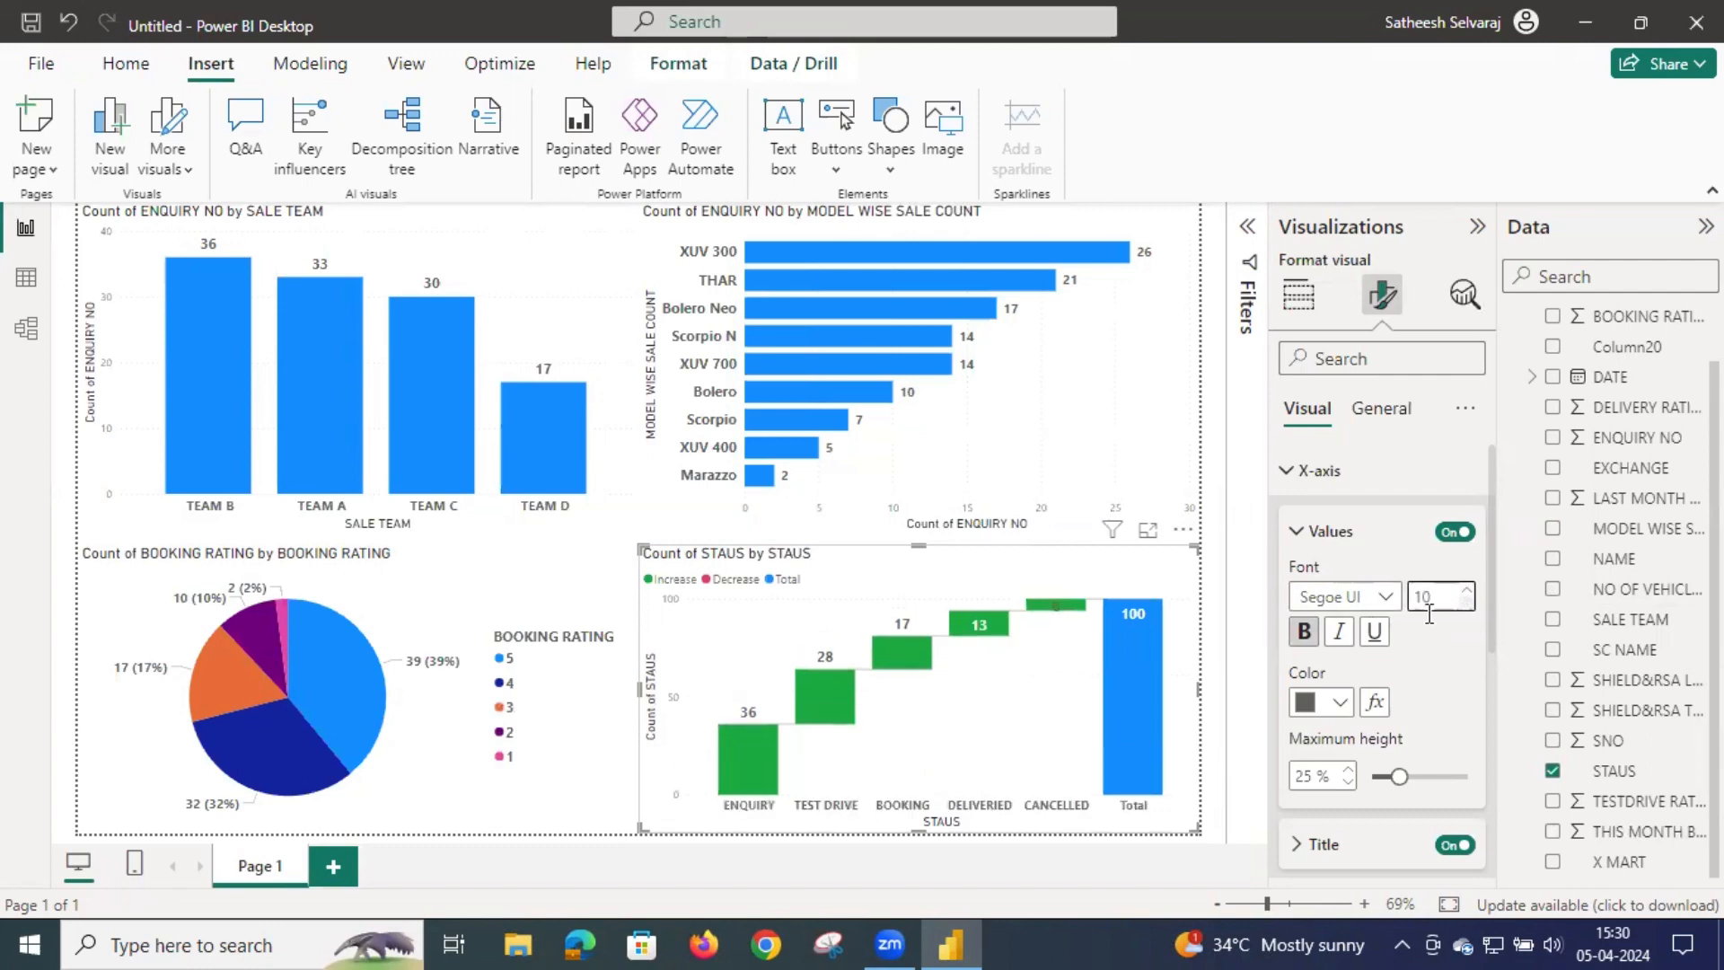
click(1300, 532)
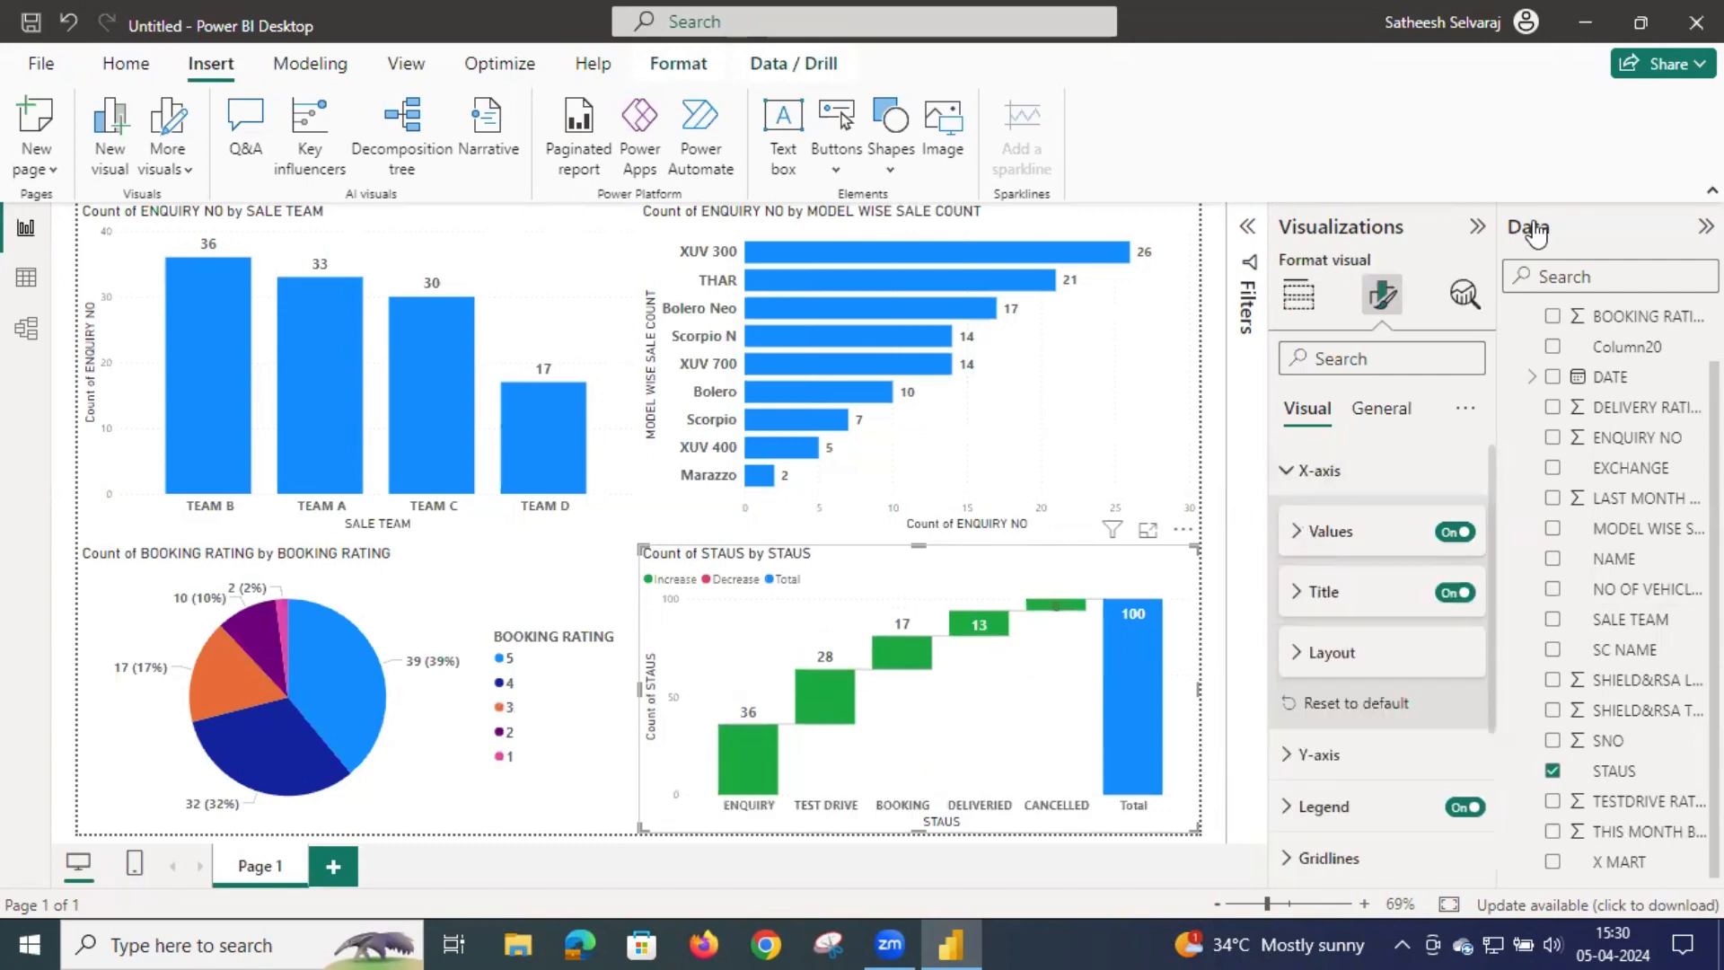
Step: Collapse the Data pane and zoom the report page to 80% to enlarge the charts
click(1706, 227)
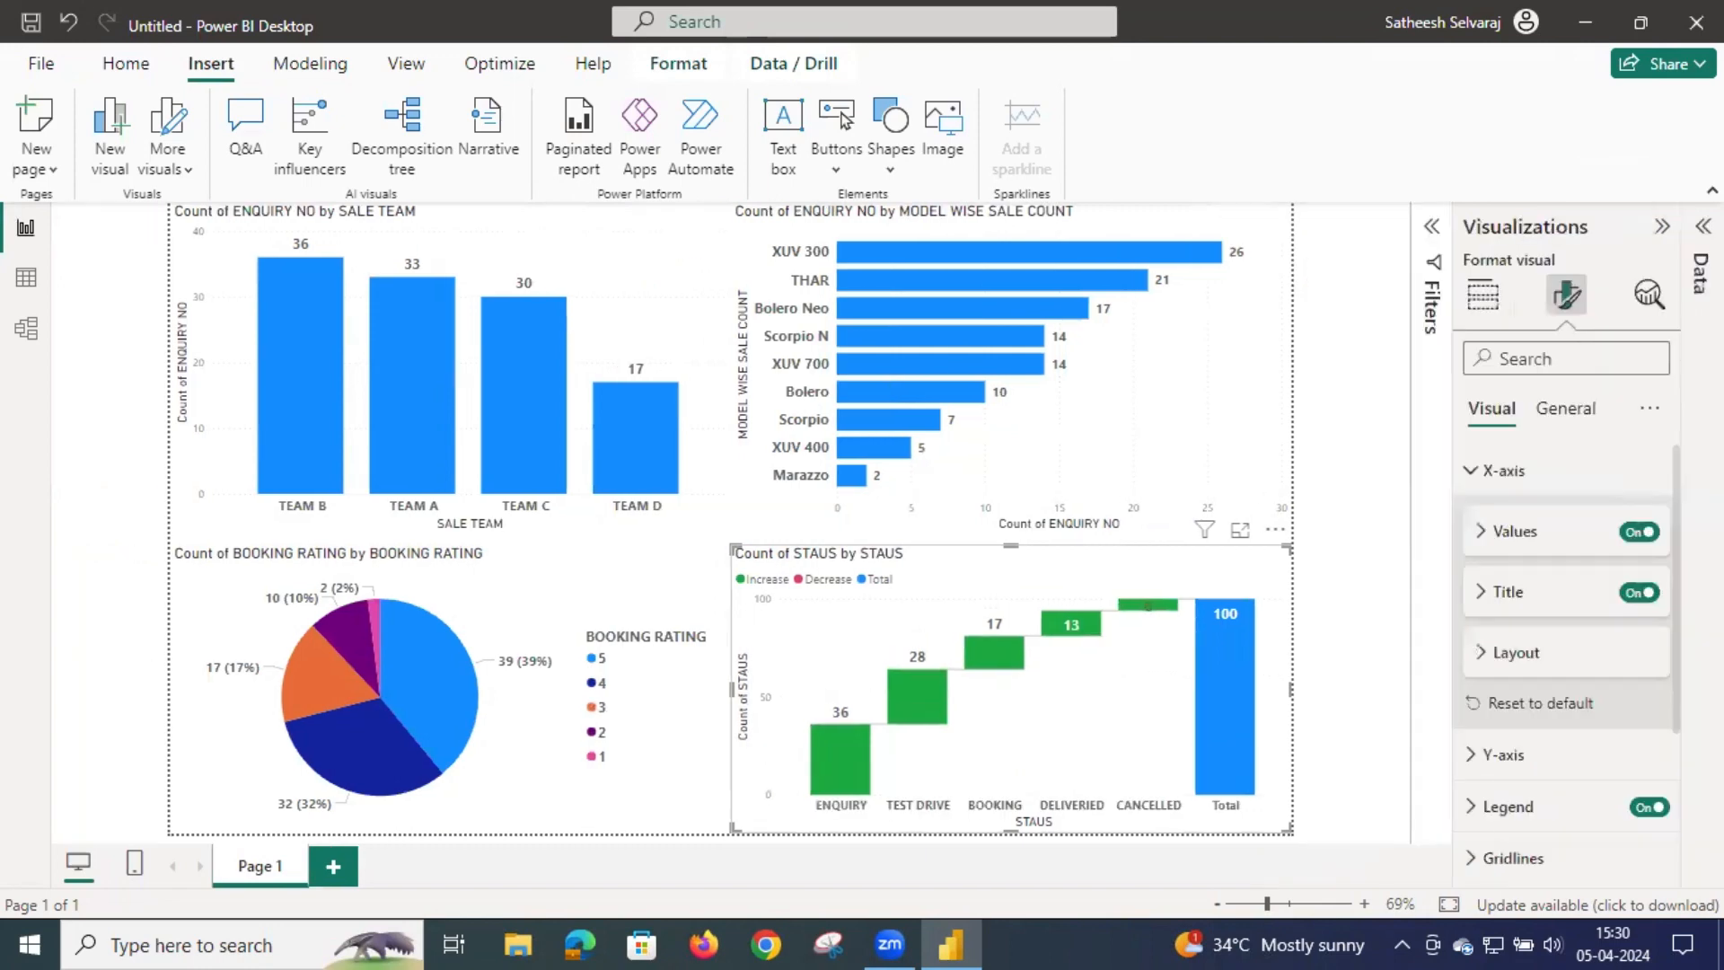
click(1433, 235)
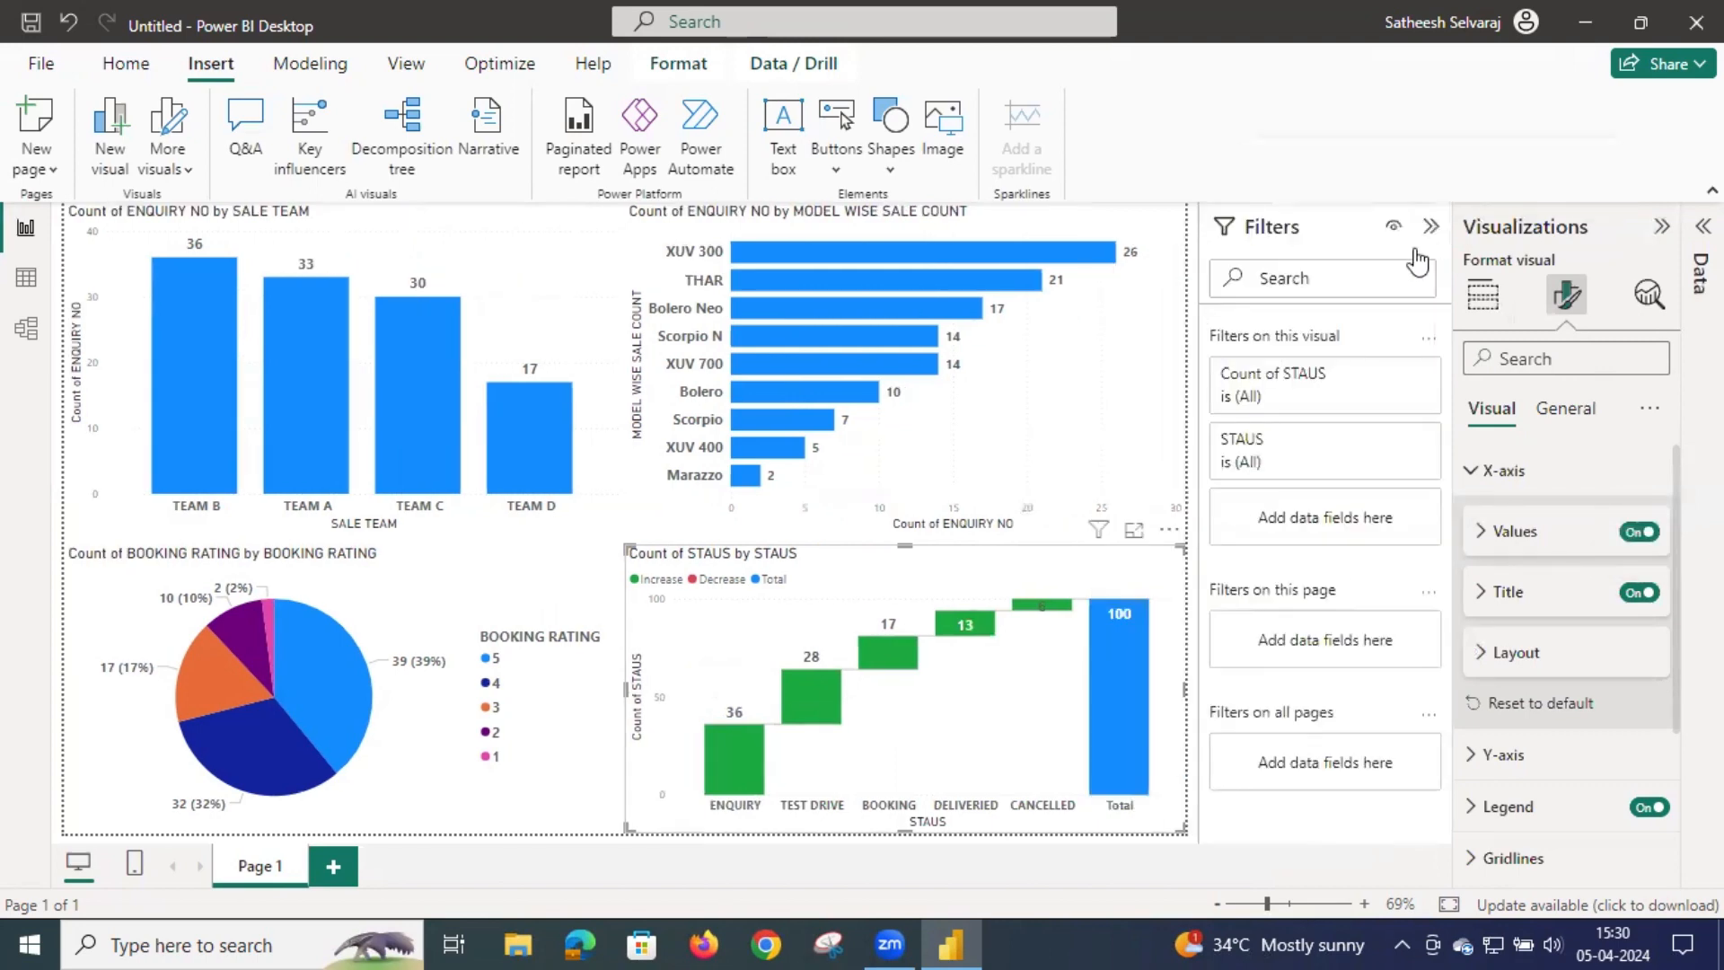
click(1277, 905)
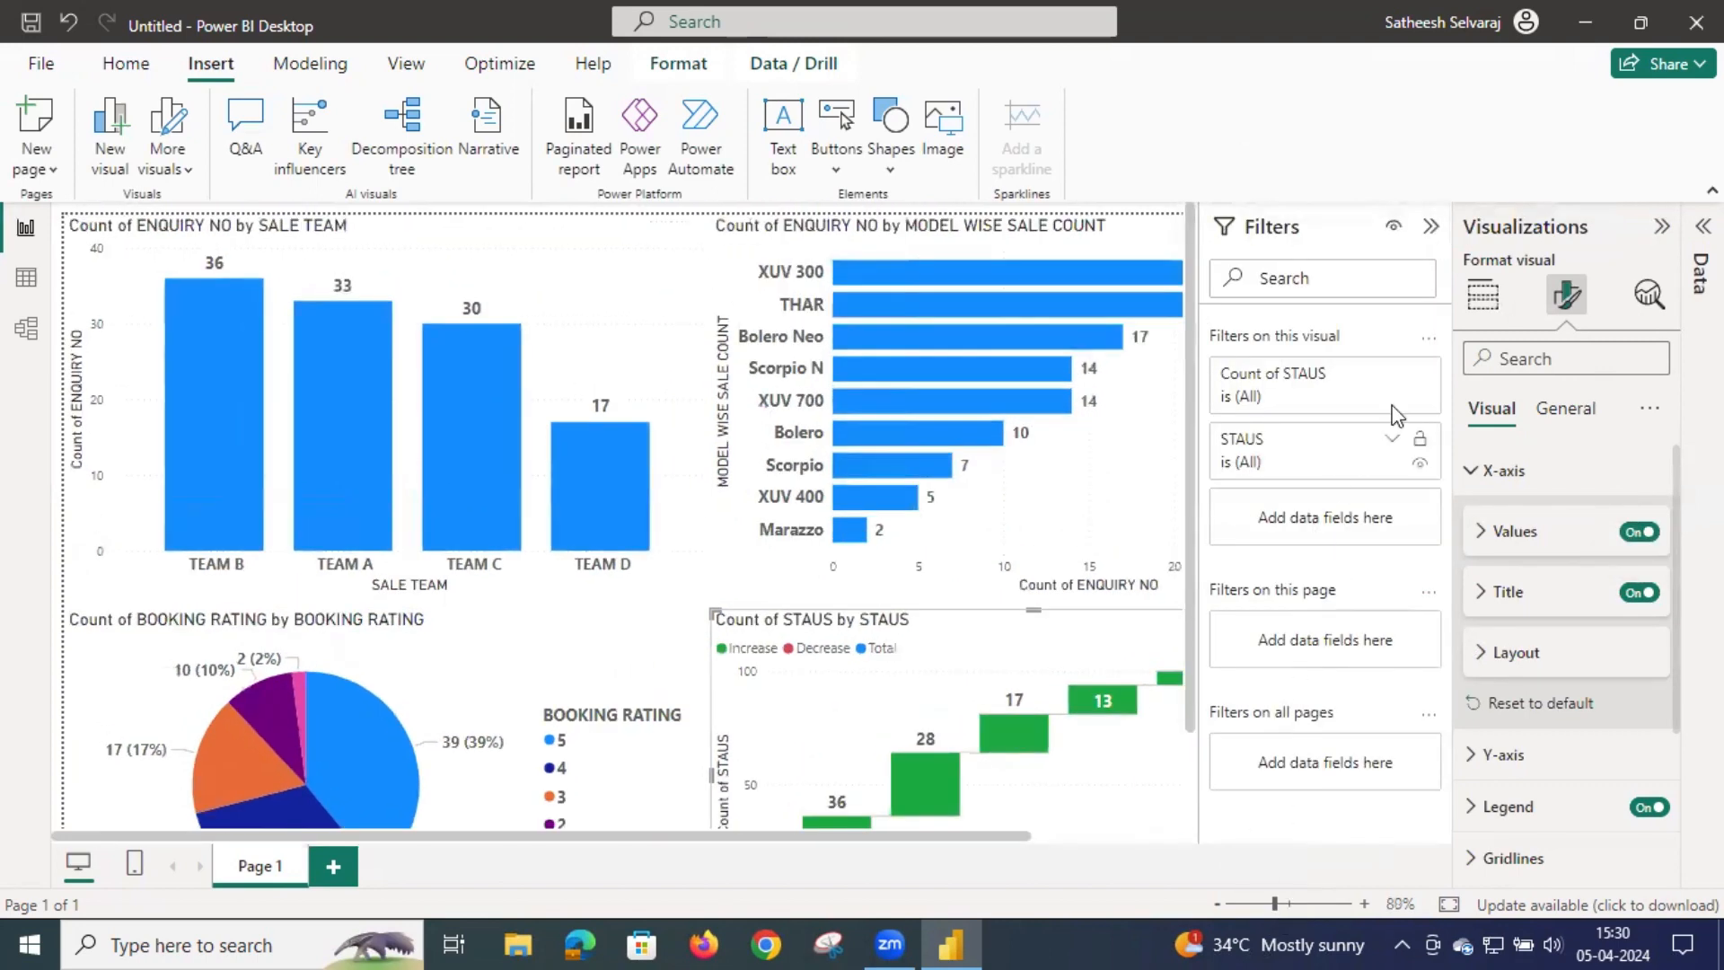
click(1427, 233)
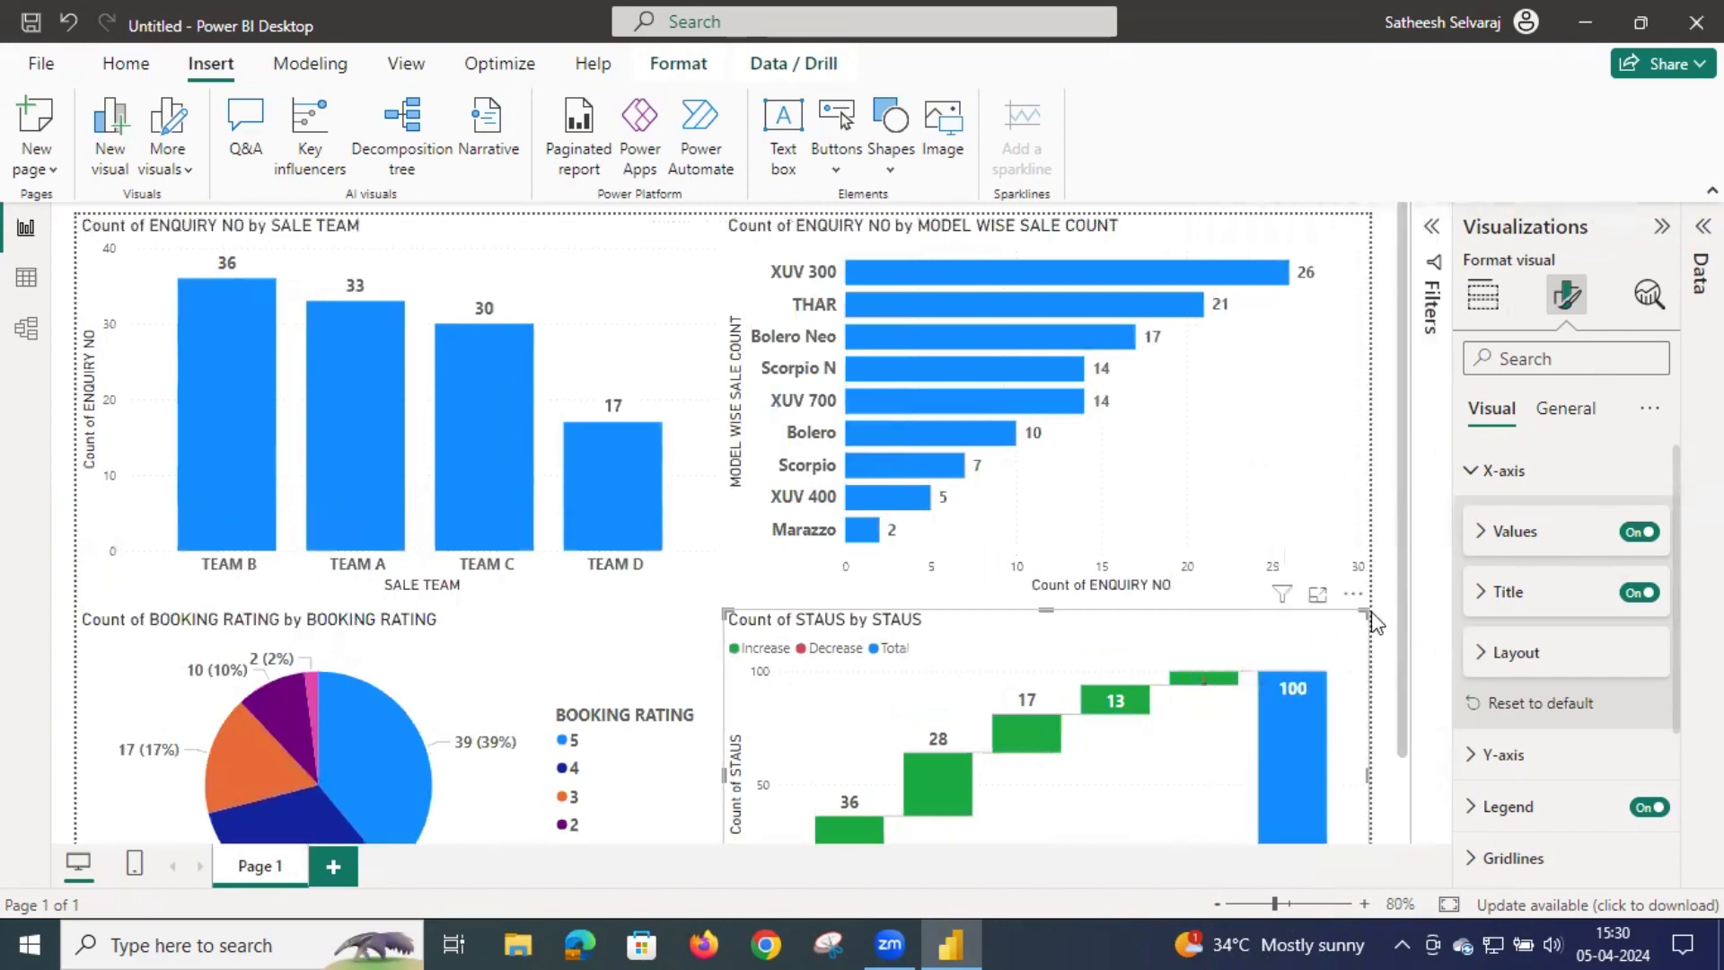
scroll(1250, 685, down, 2)
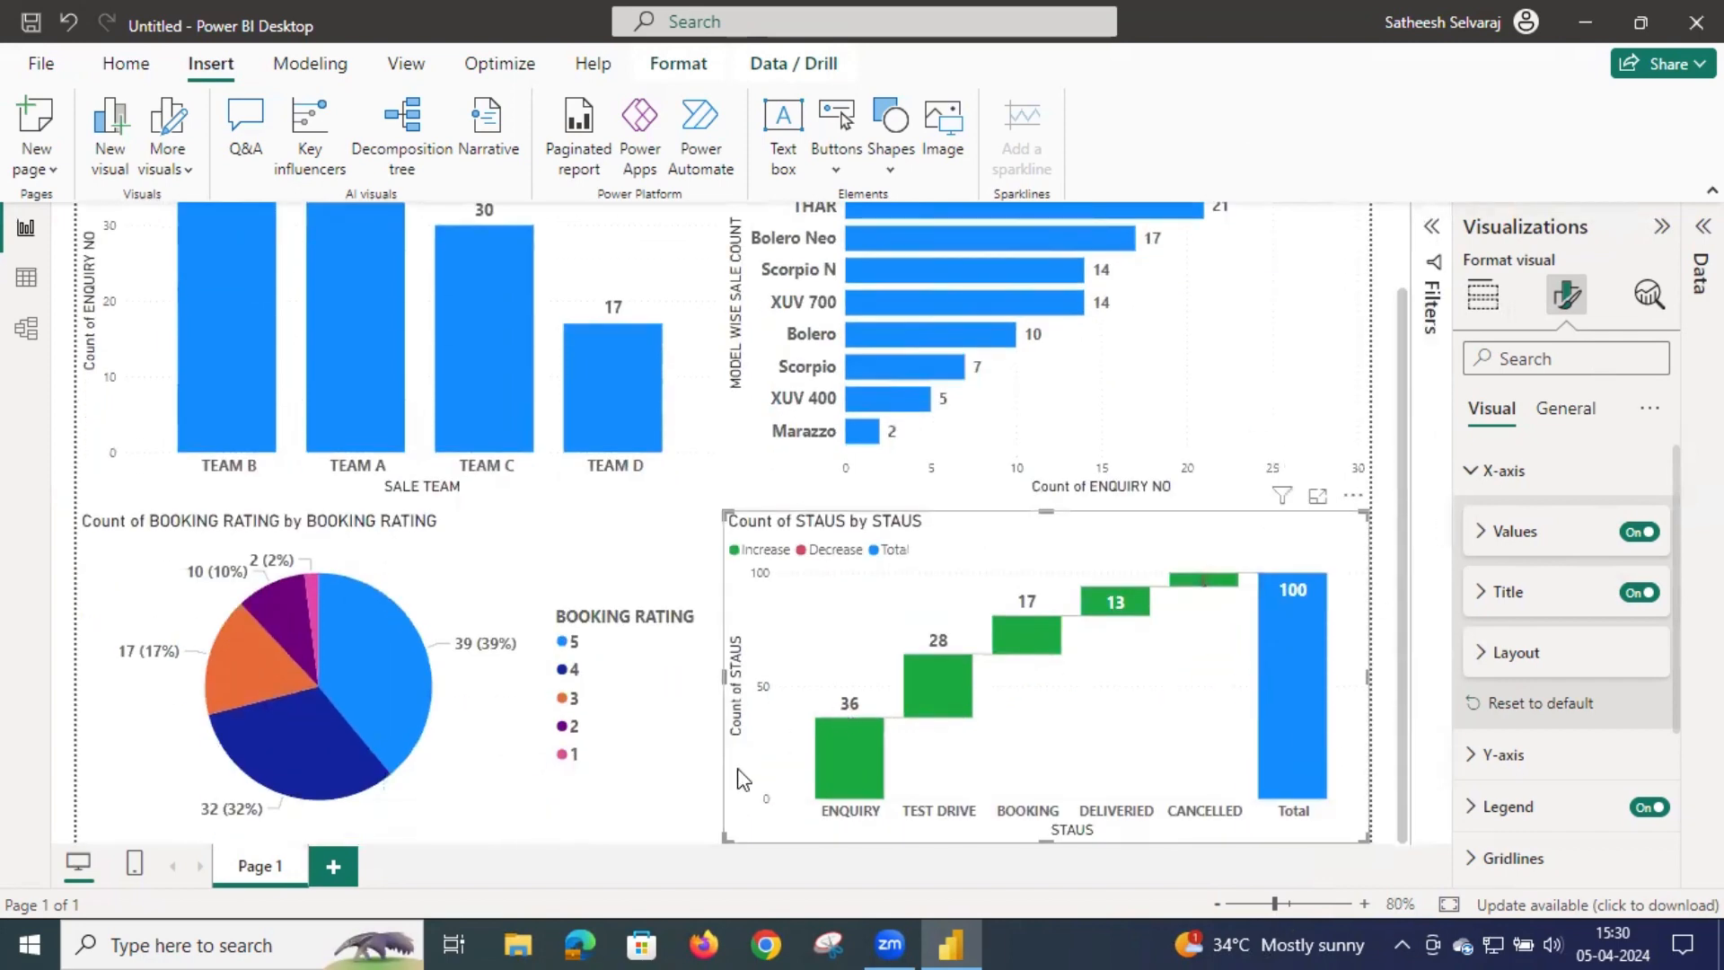
Step: Examine the ENQUIRY column's details in the STAUS waterfall chart
click(683, 791)
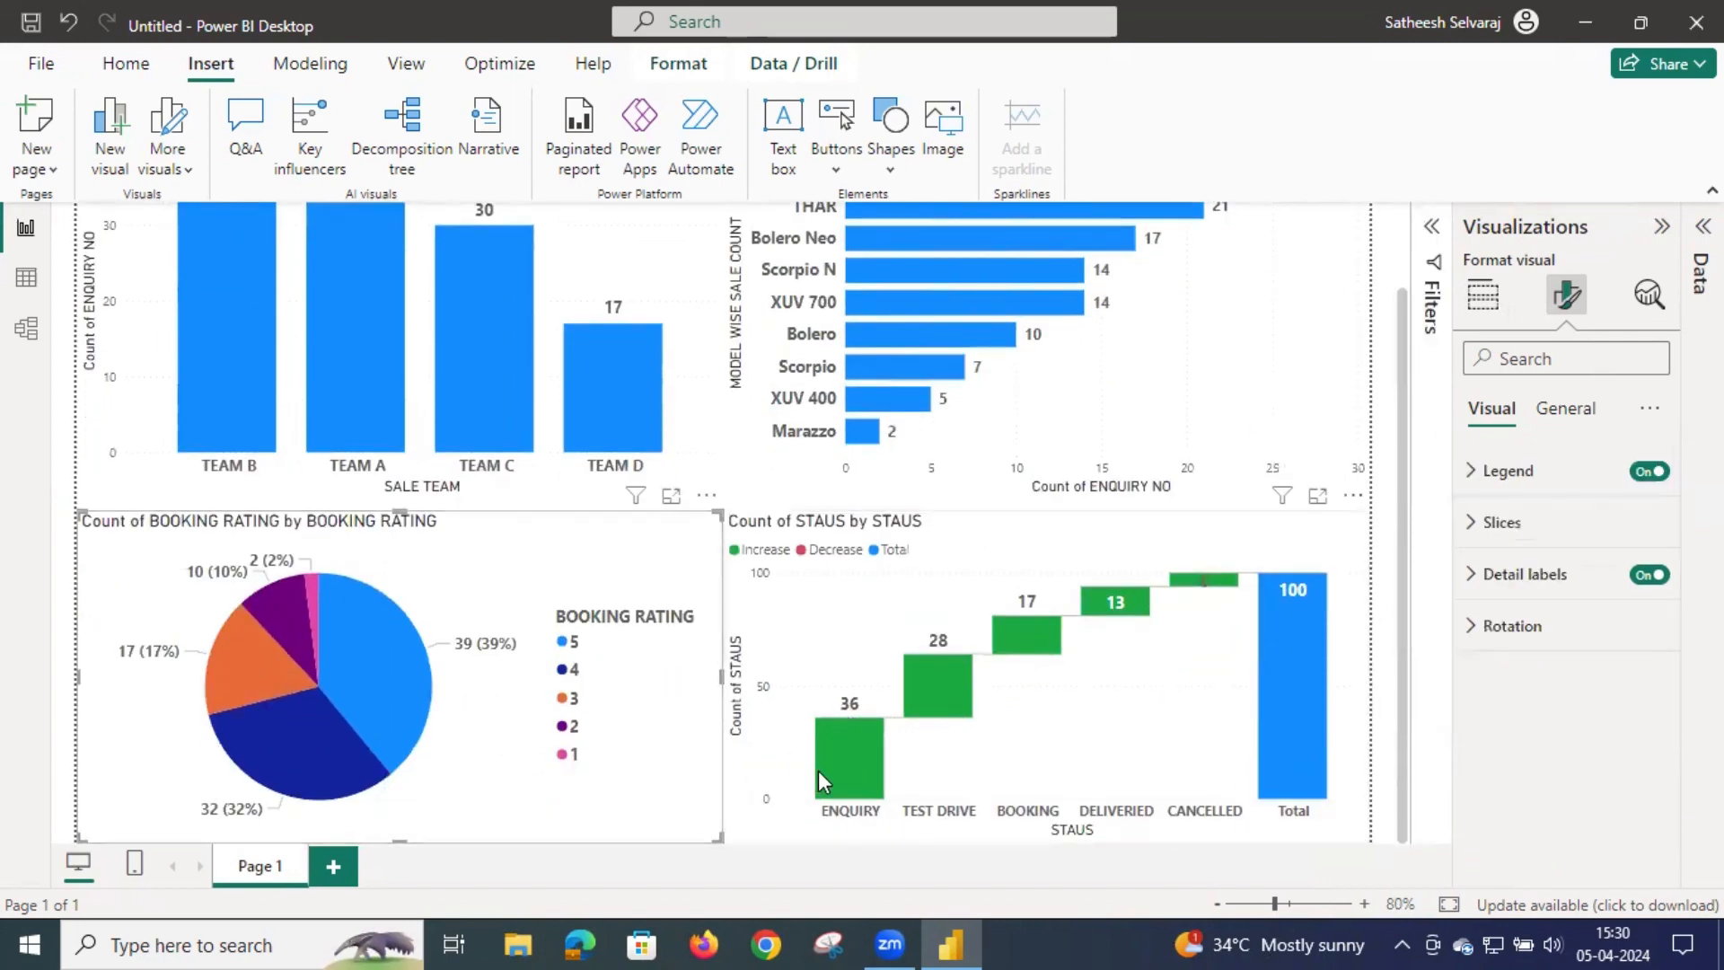
mouse_move(819, 780)
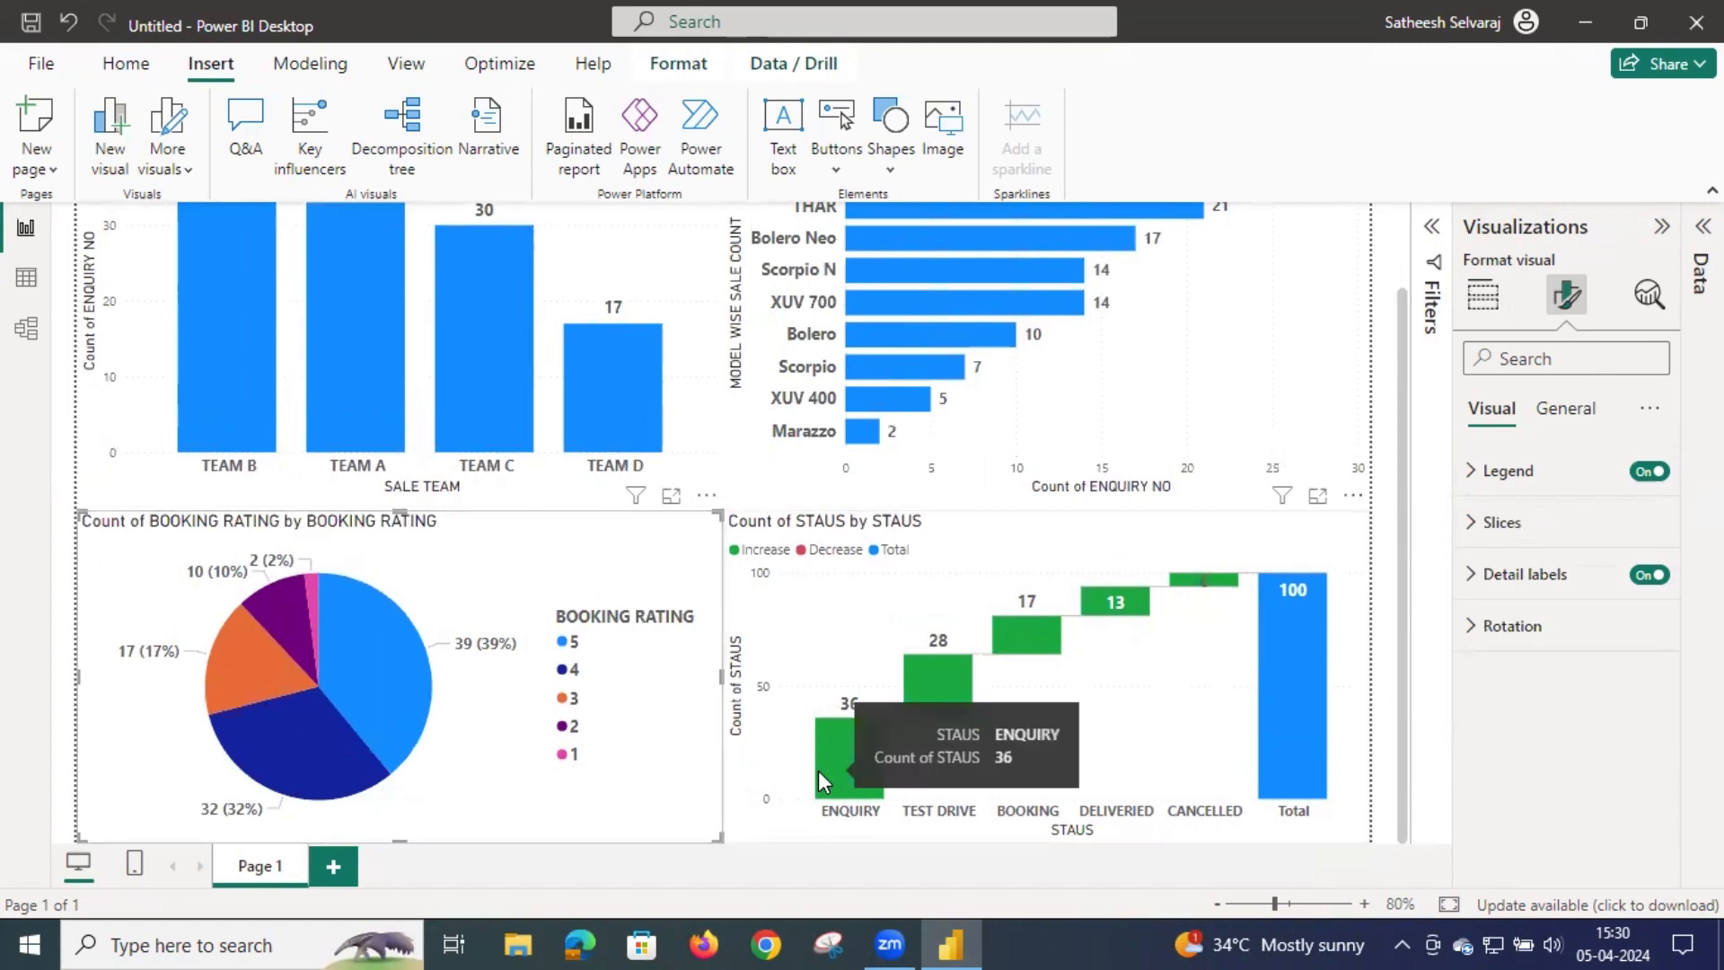
click(765, 840)
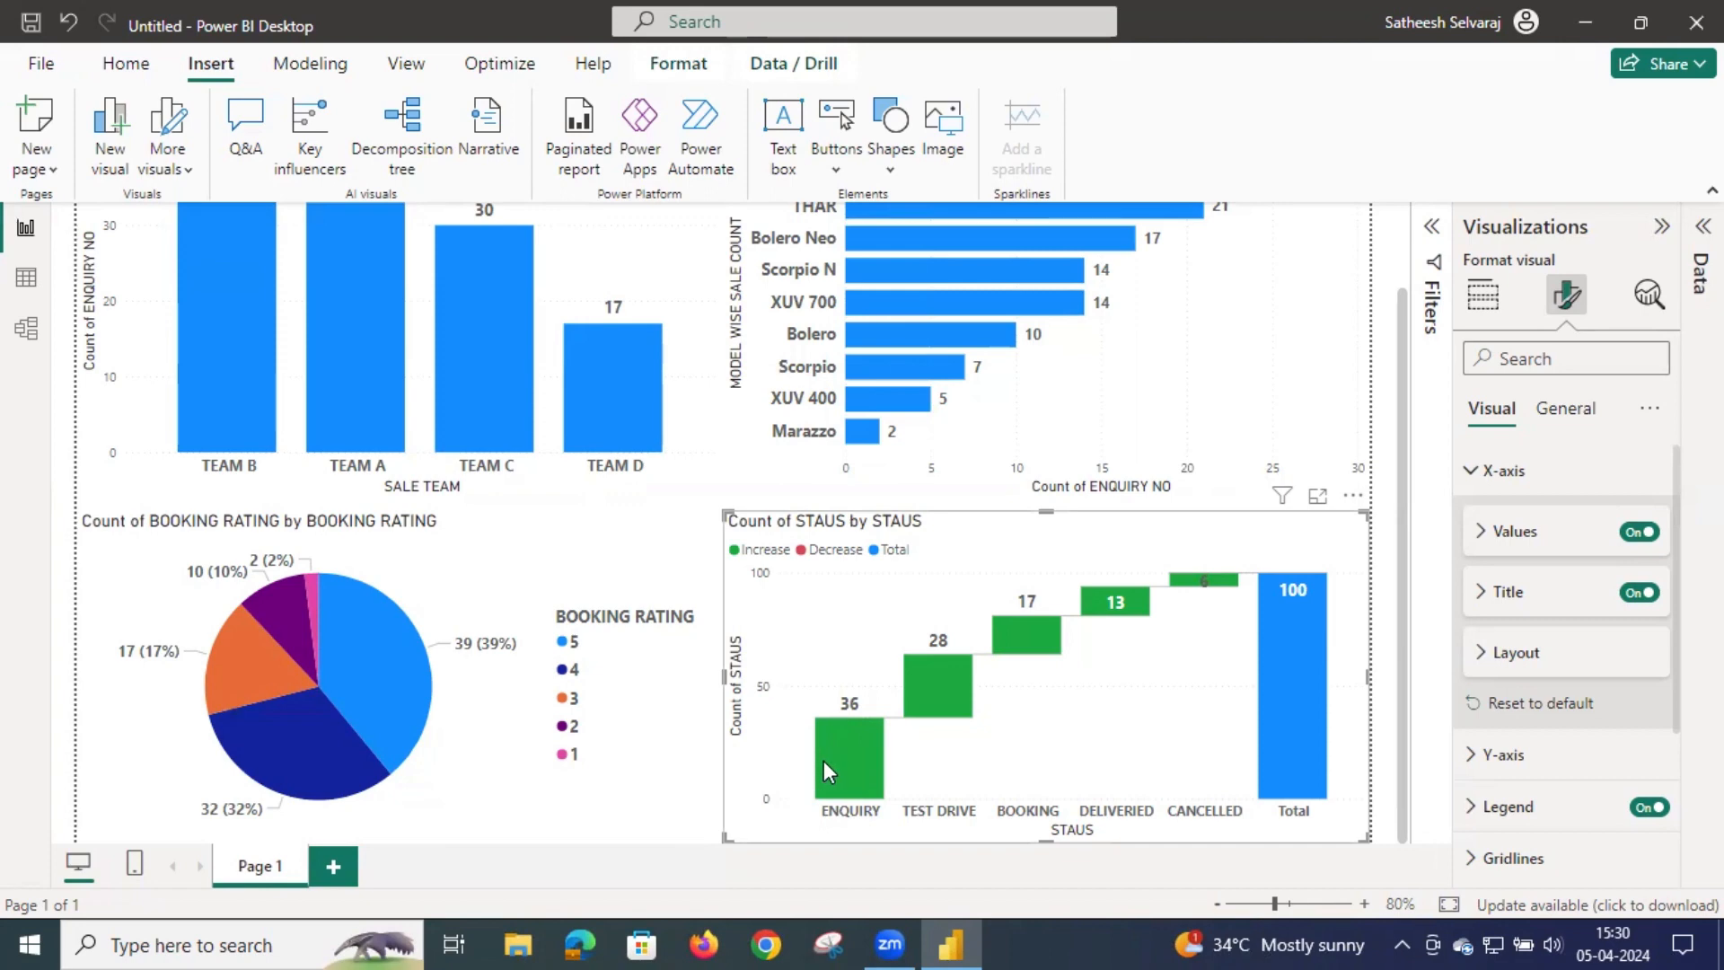
Step: Select the BOOKING RATING pie chart and show its chart types and field assignments
click(607, 774)
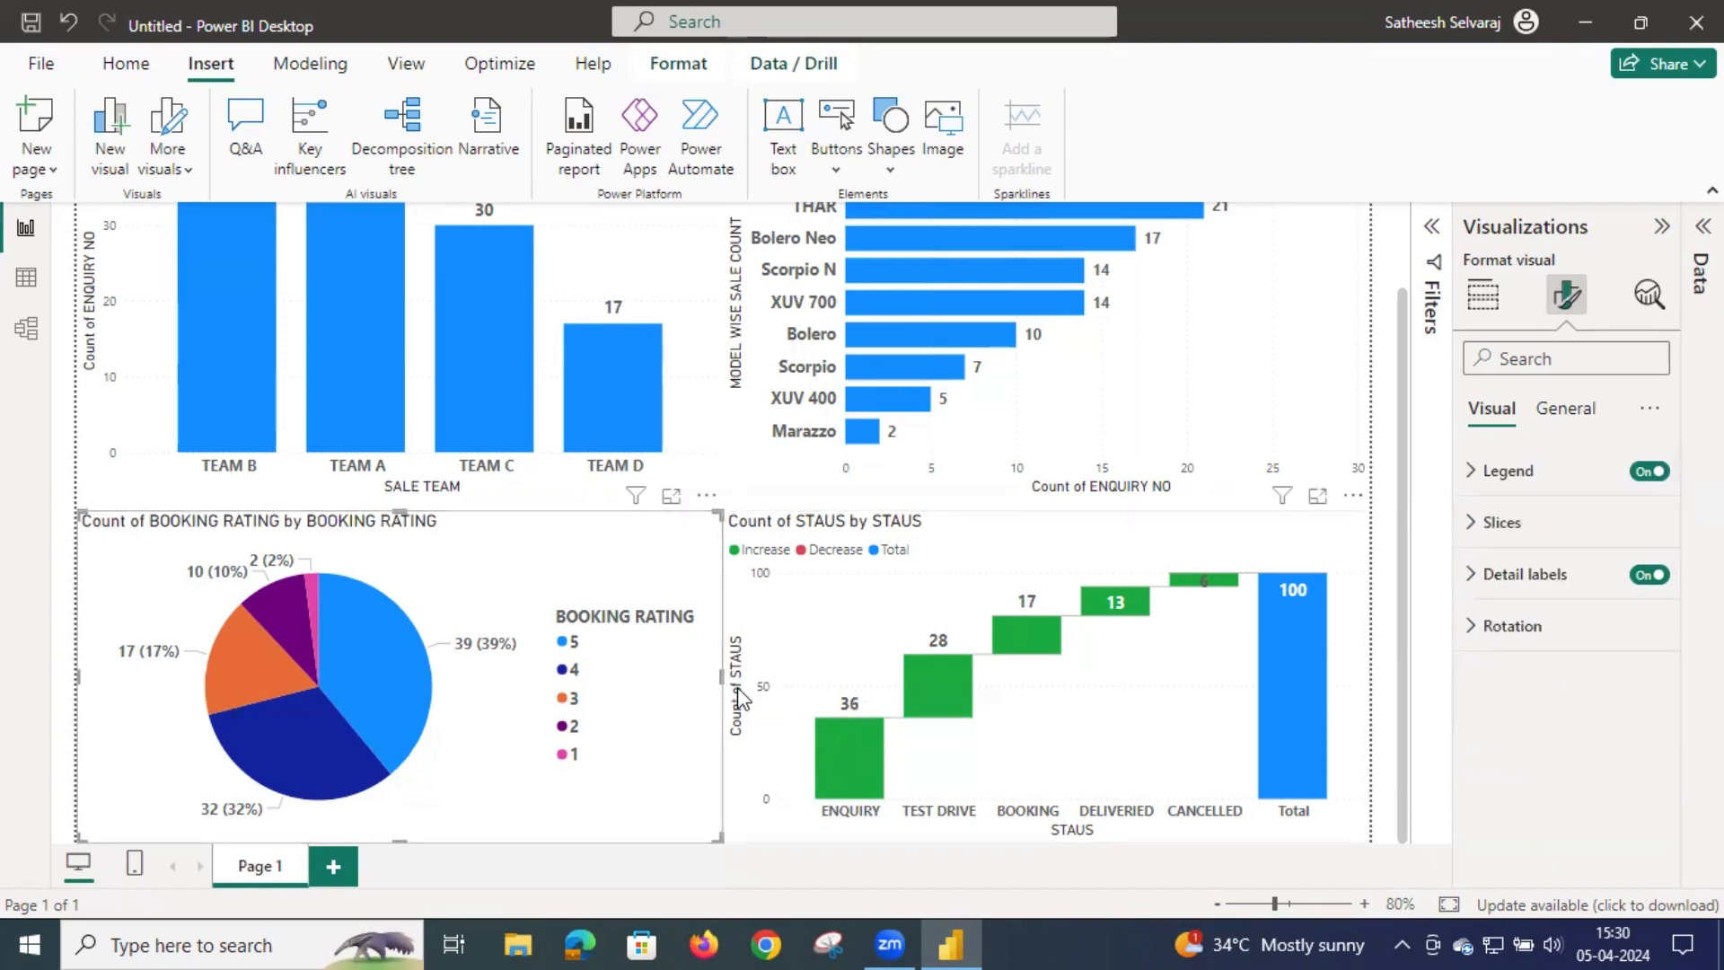
scroll(737, 687, up, 1)
scroll(737, 687, down, 1)
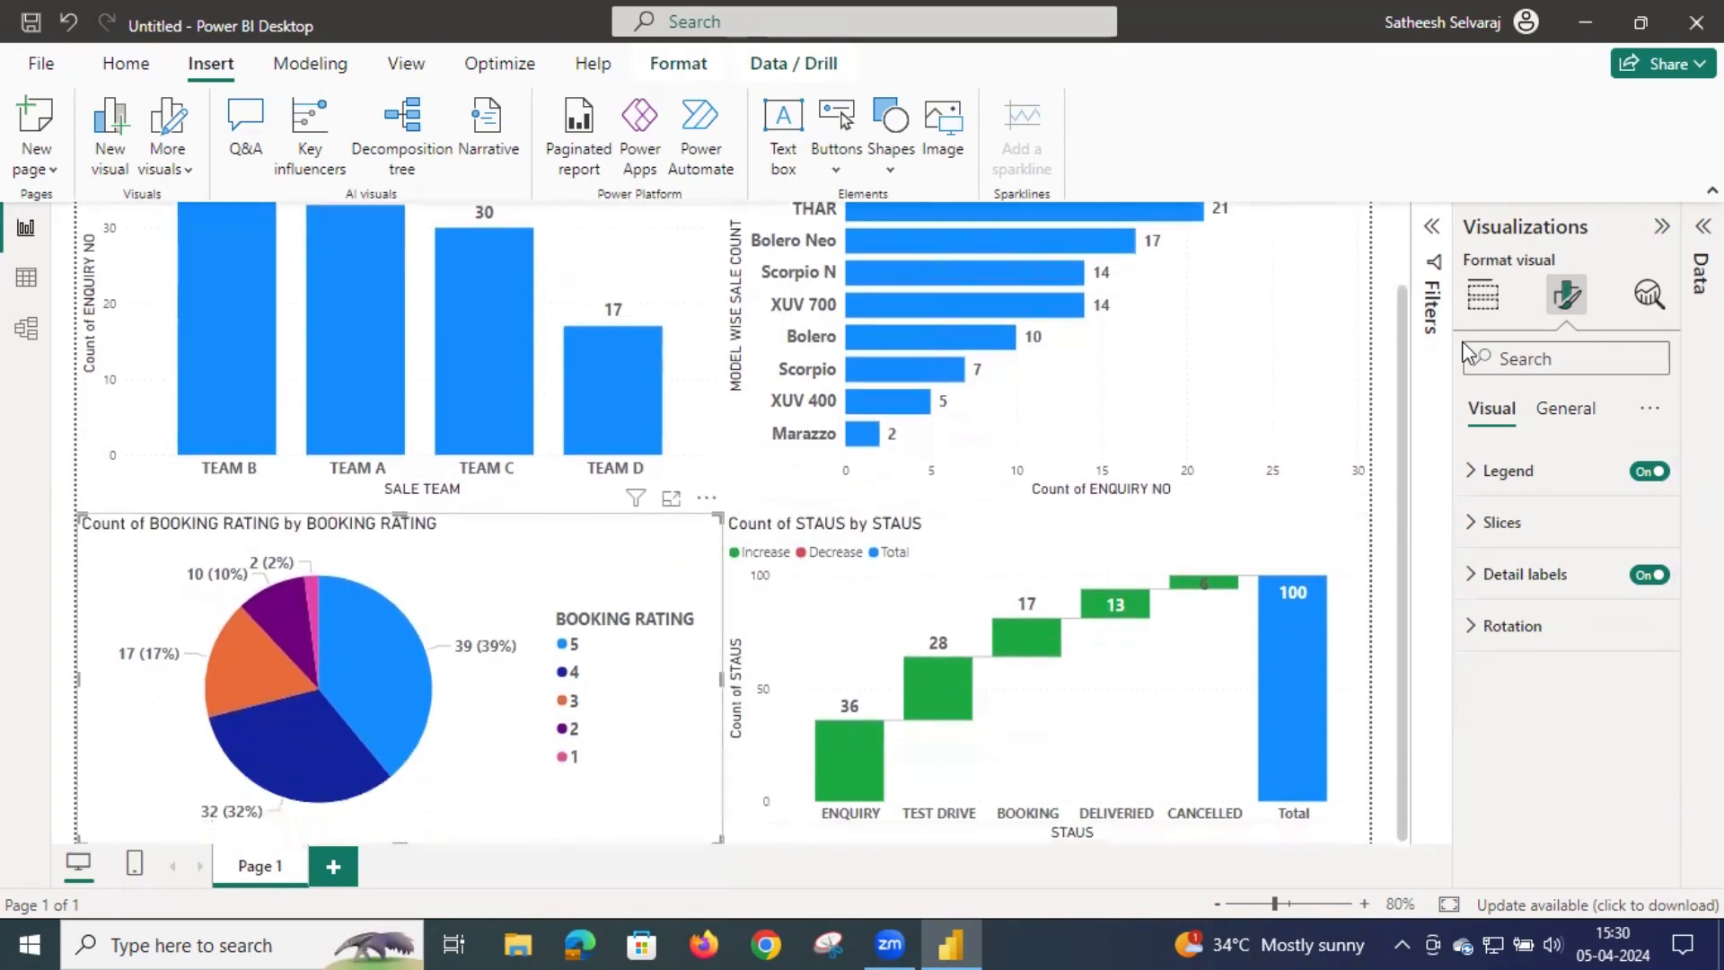
click(1484, 296)
click(1567, 302)
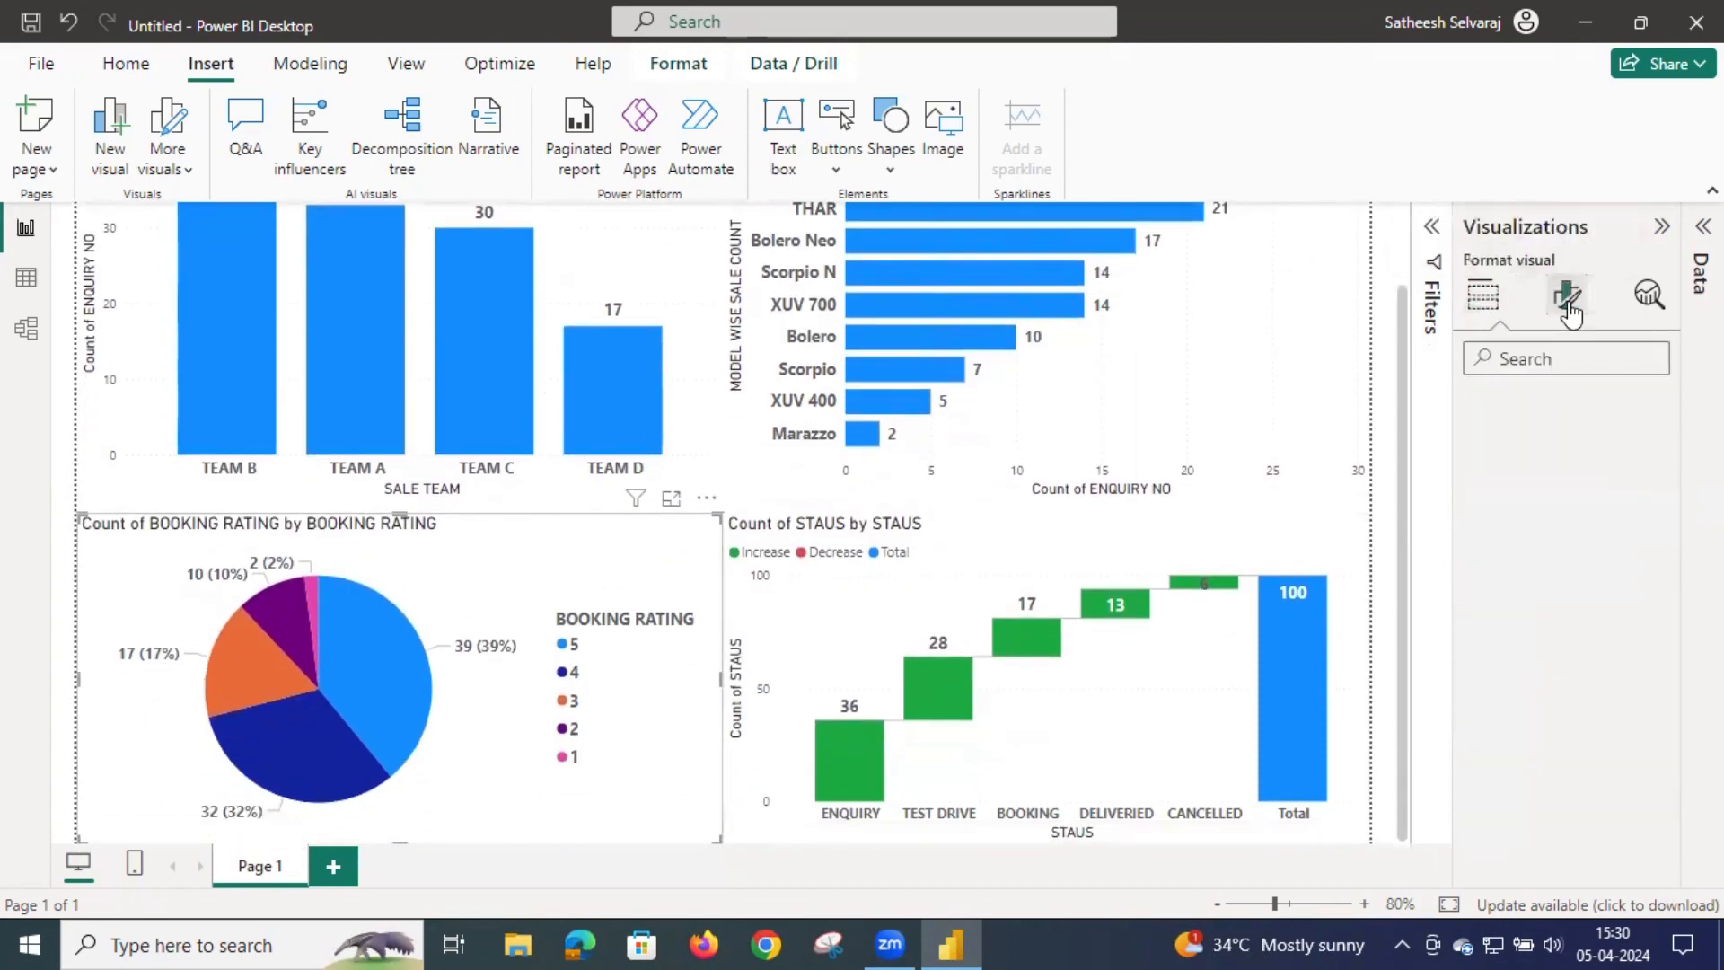
click(1484, 297)
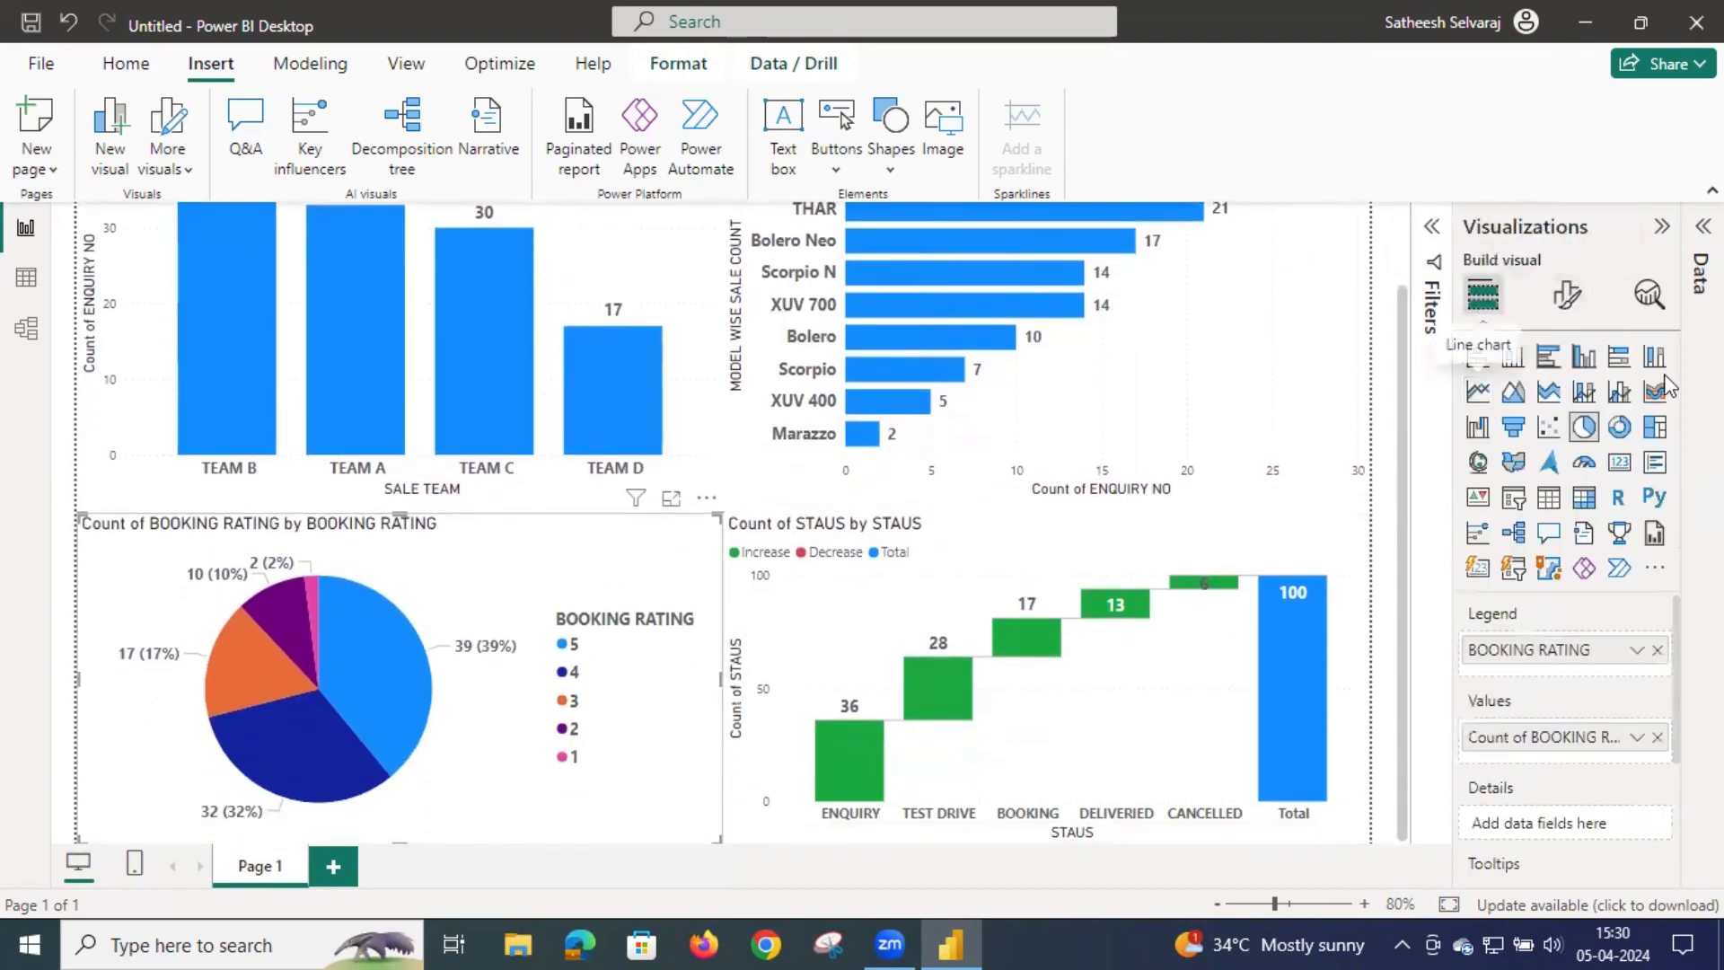